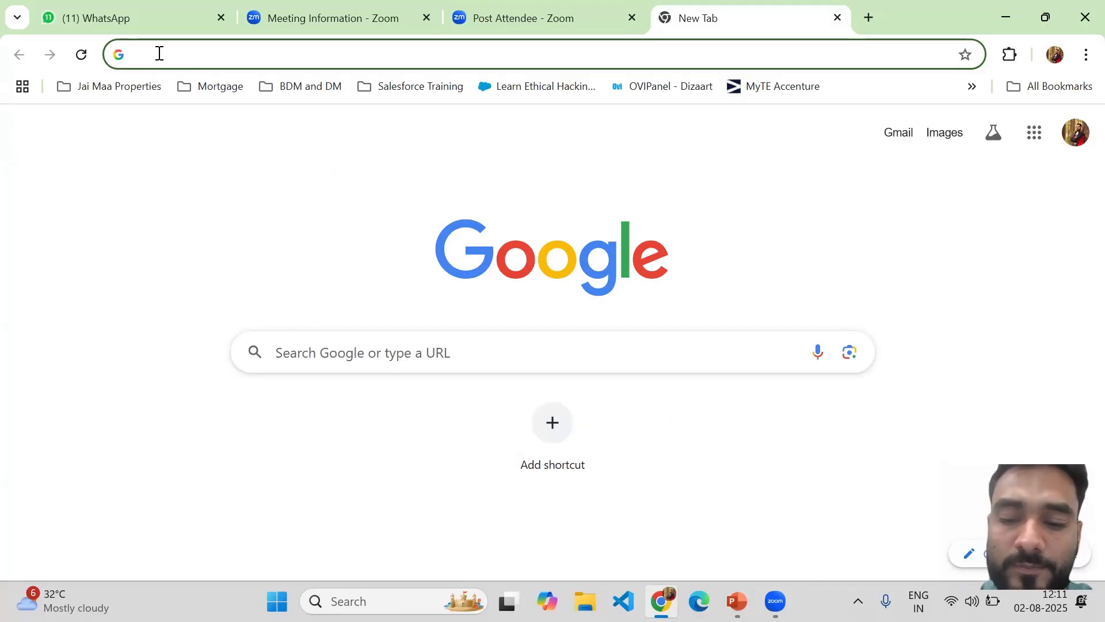
Sign in to the Salesforce developer org at login.salesforce.com with the saved credentials
type("lo")
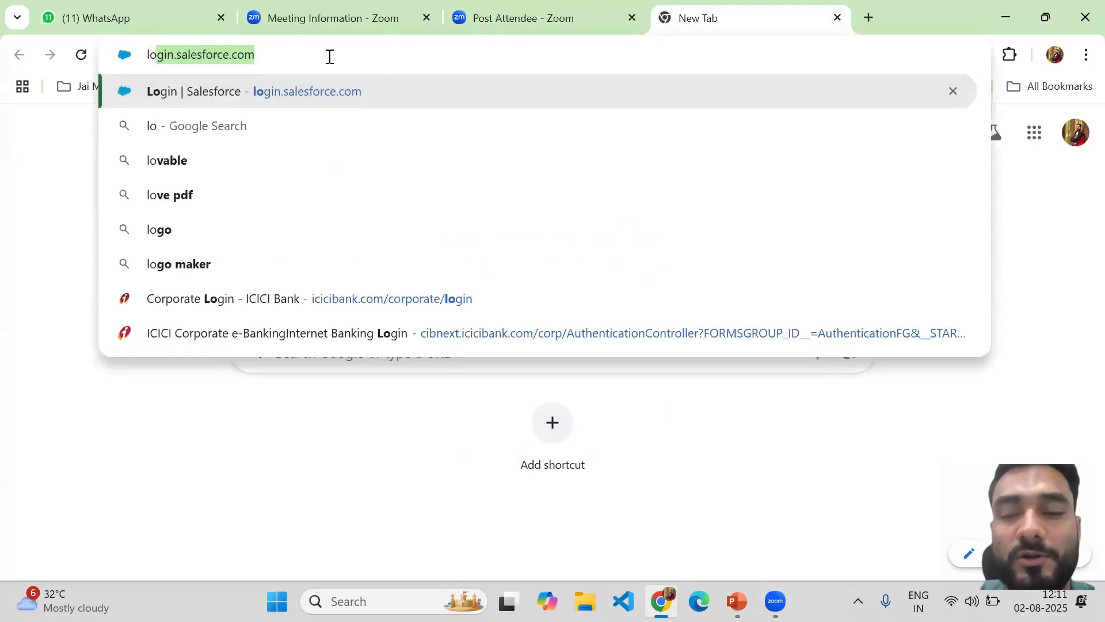
key("Return")
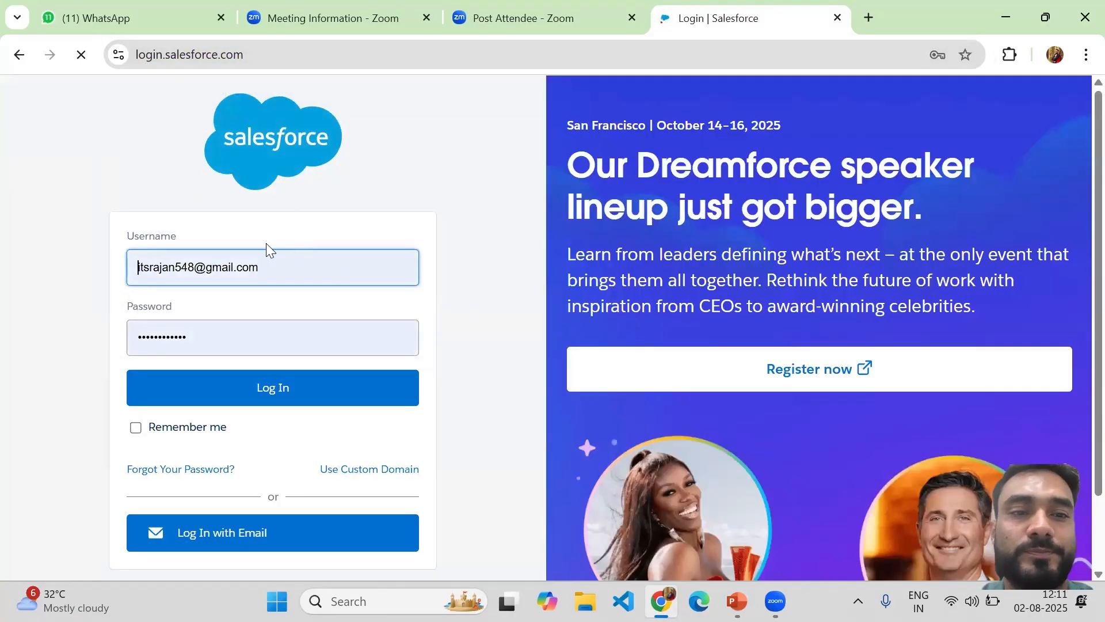
left_click(284, 386)
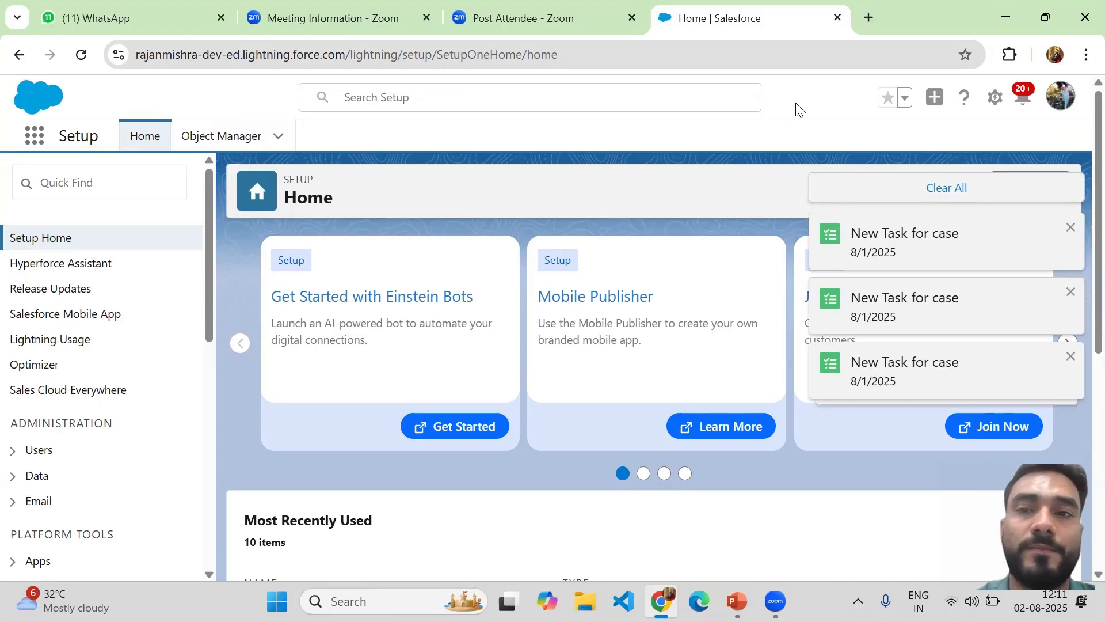
Clear all task notifications and open the Resource object found by a 'reso' Quick Find in Object Manager
left_click(224, 138)
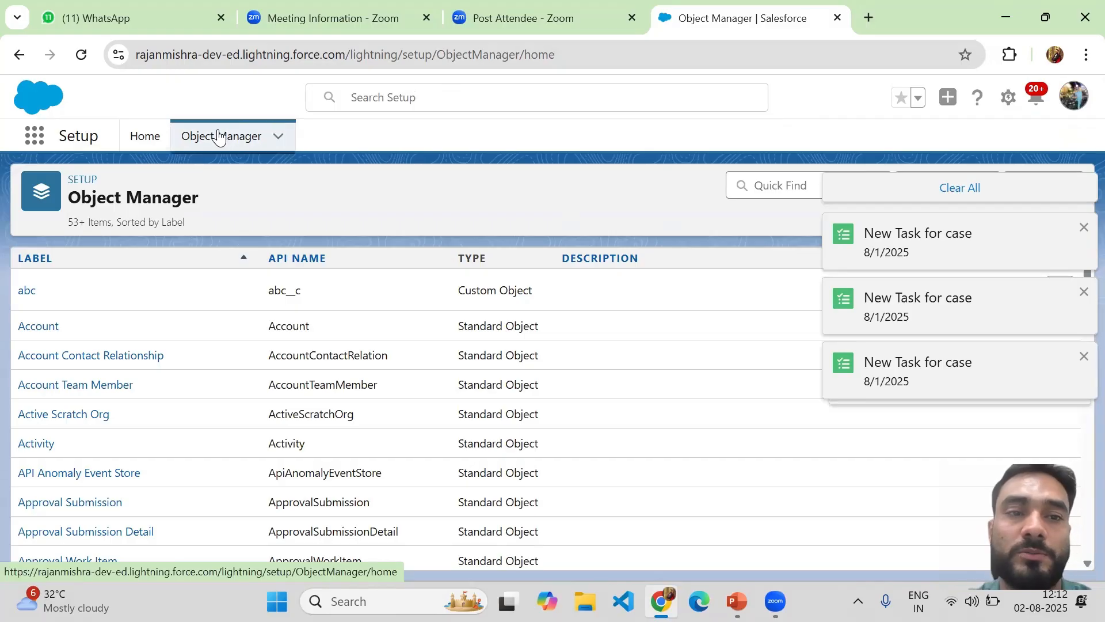
left_click(982, 186)
left_click(794, 183)
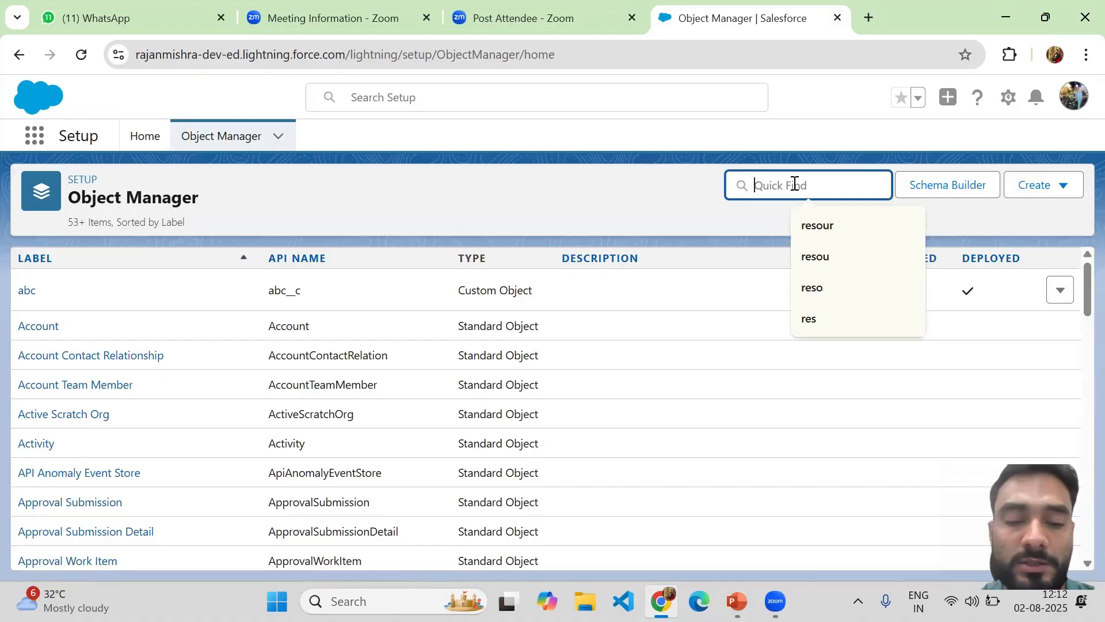
type("reso")
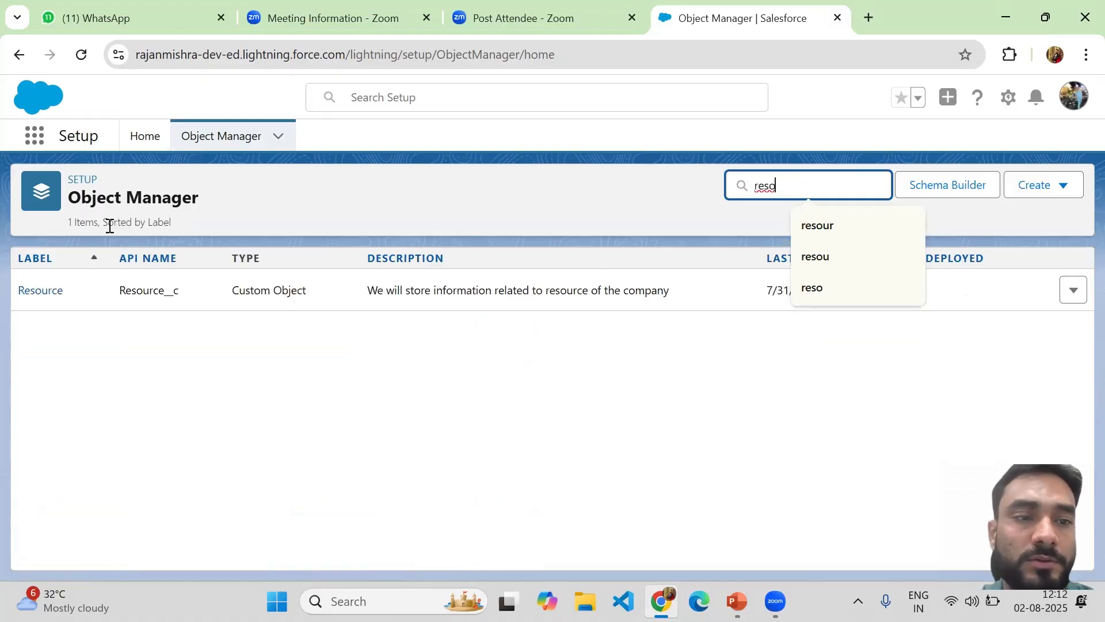
left_click(25, 292)
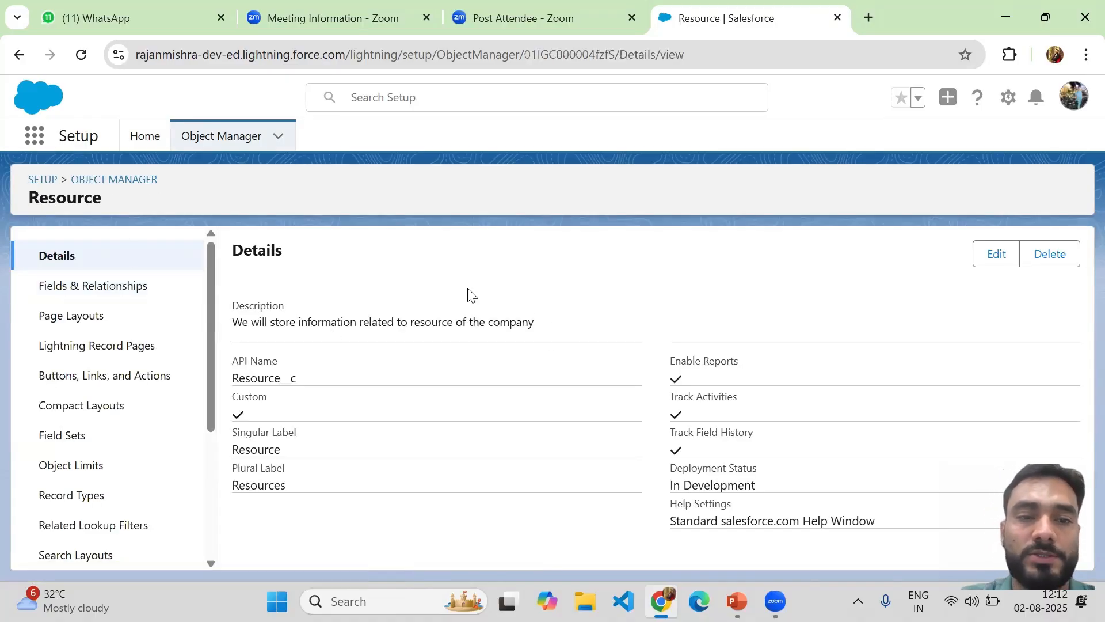
Edit the Resource Name field's length from 10 to 50 characters and save it
left_click(125, 291)
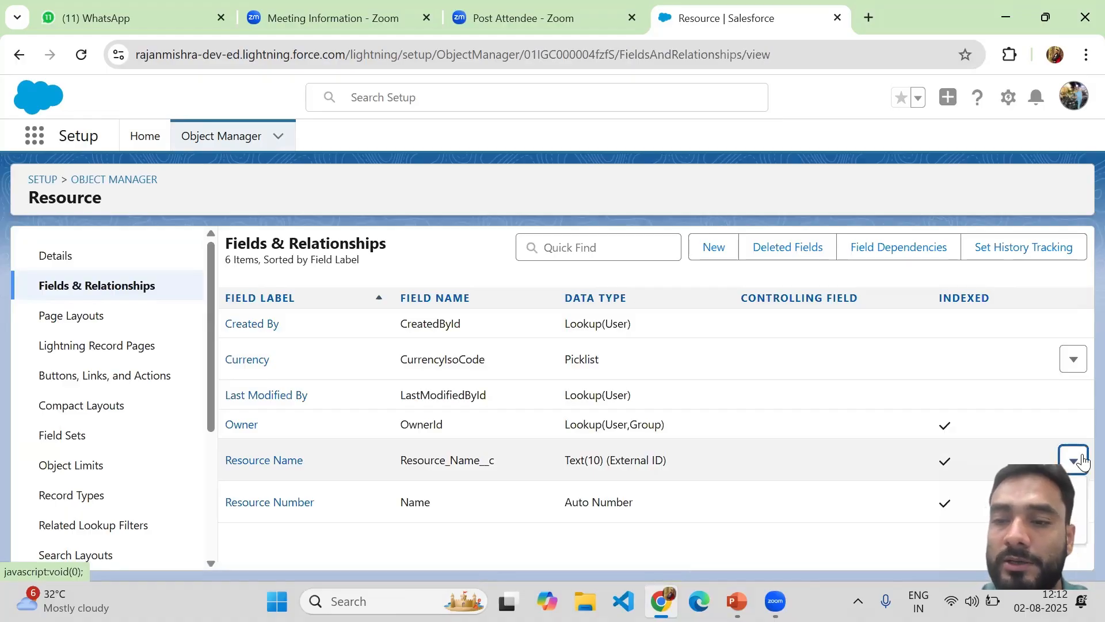
left_click(1041, 494)
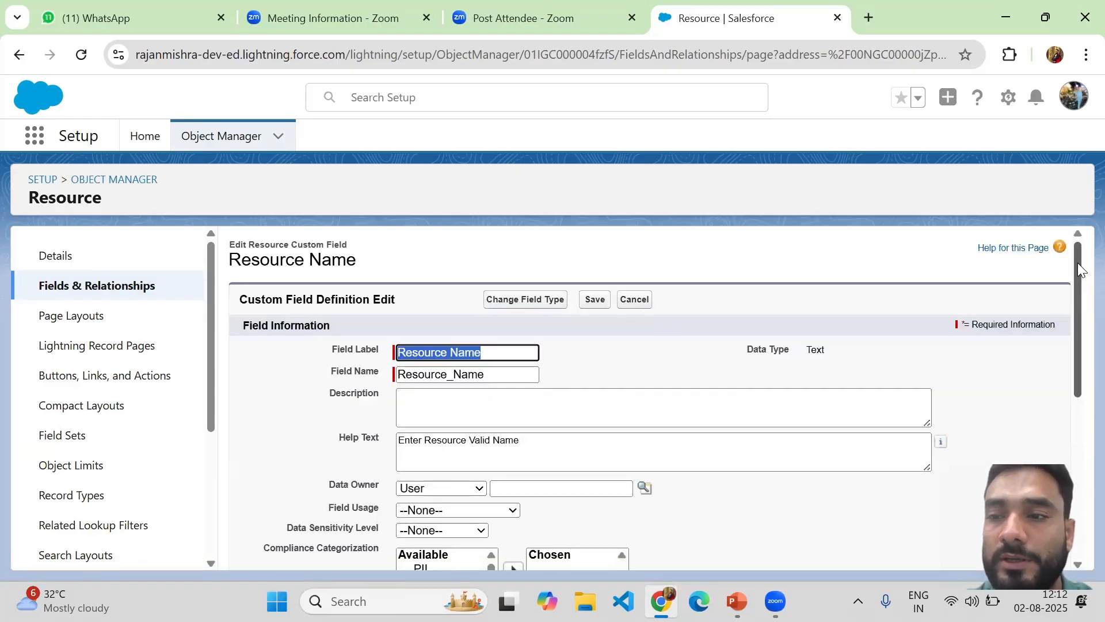
left_click_drag(1081, 278, 1070, 446)
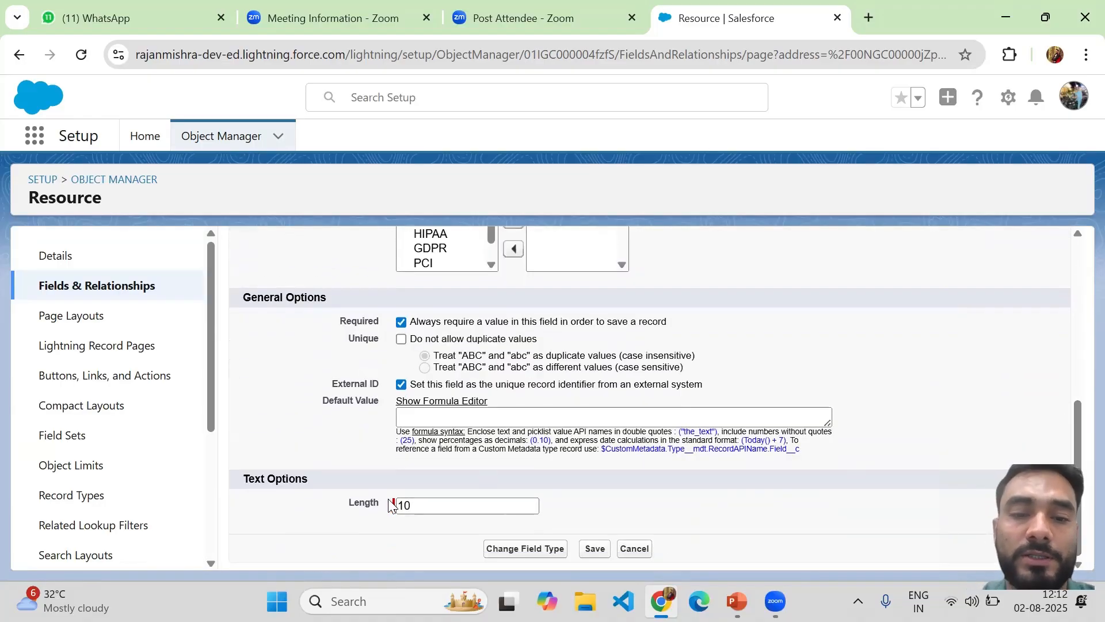
left_click(424, 510)
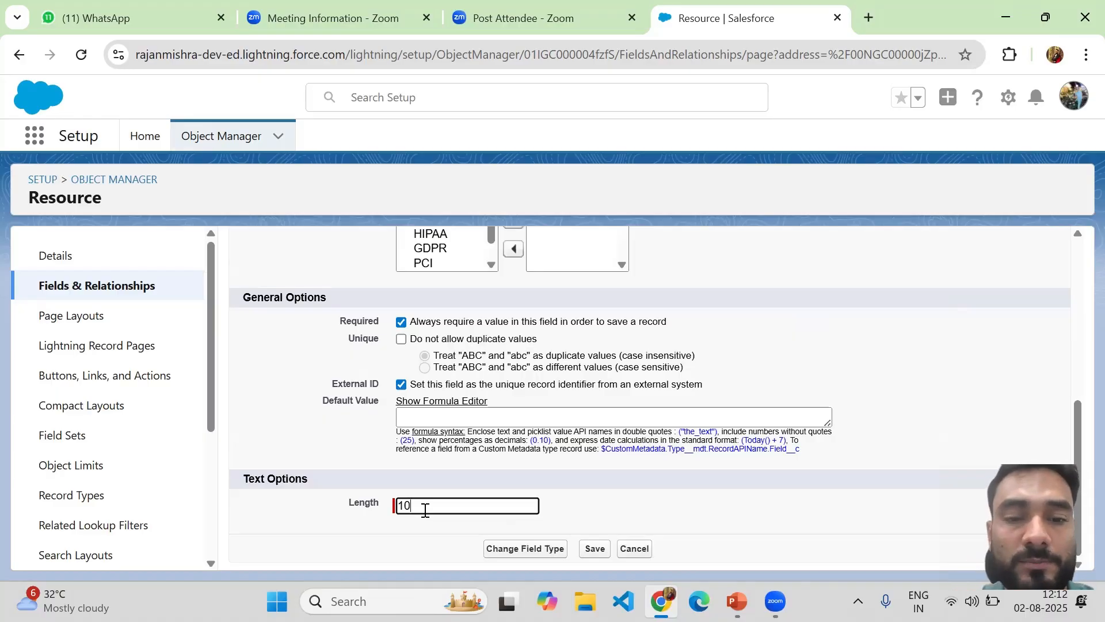
key("BackSpace")
key("BackSpace")
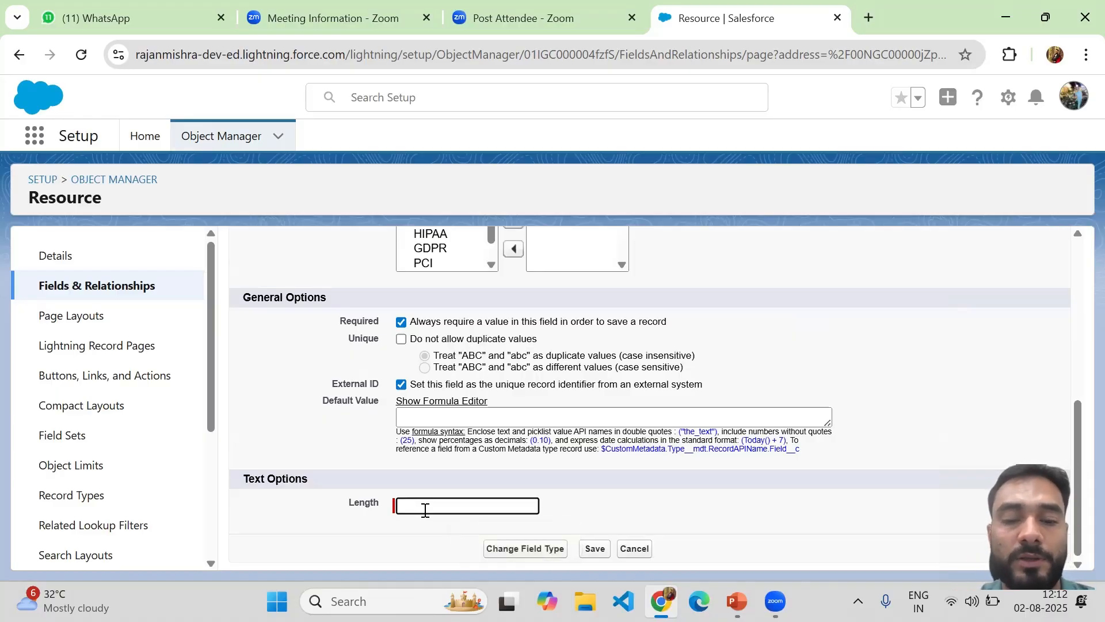
type("50")
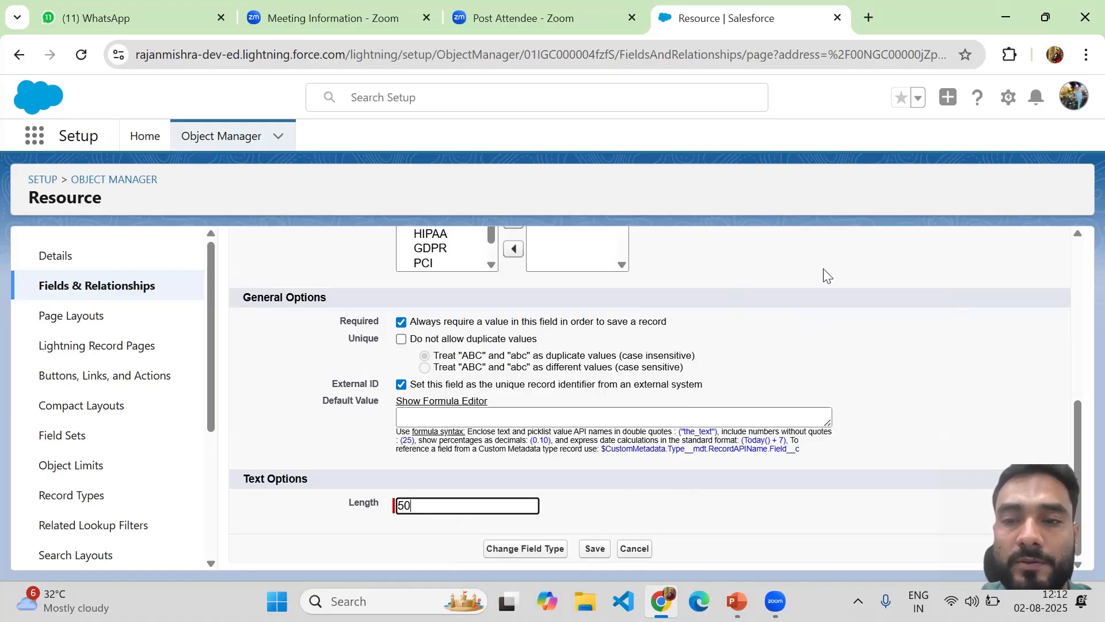
left_click(787, 378)
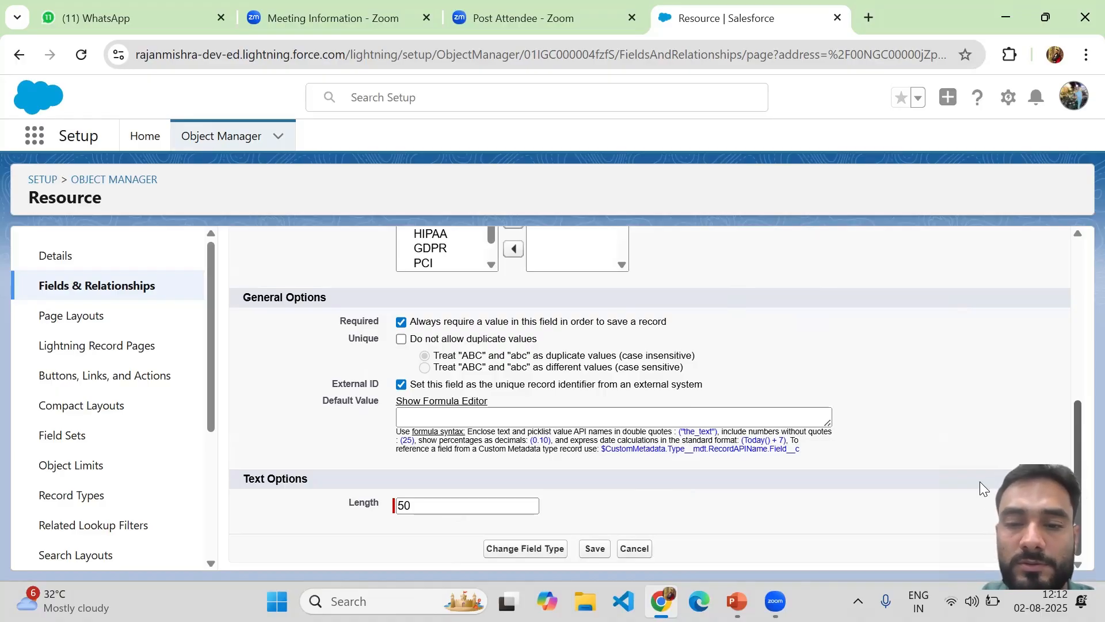
left_click(594, 549)
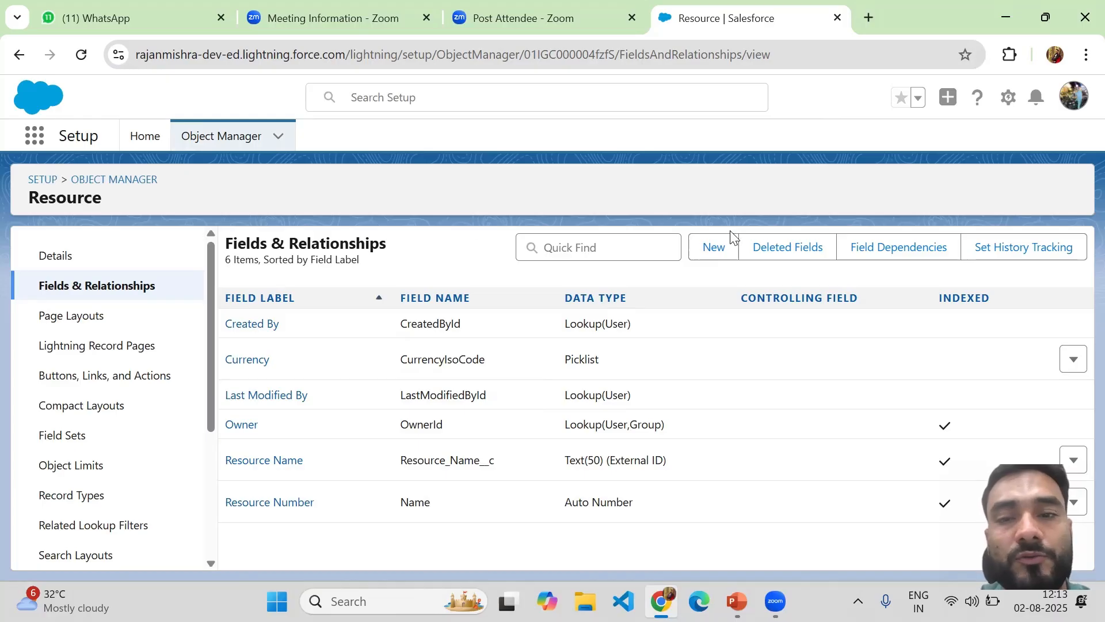
Begin a New custom field on Resource and scroll to the Auto Number, Formula and relationship data types
left_click(714, 253)
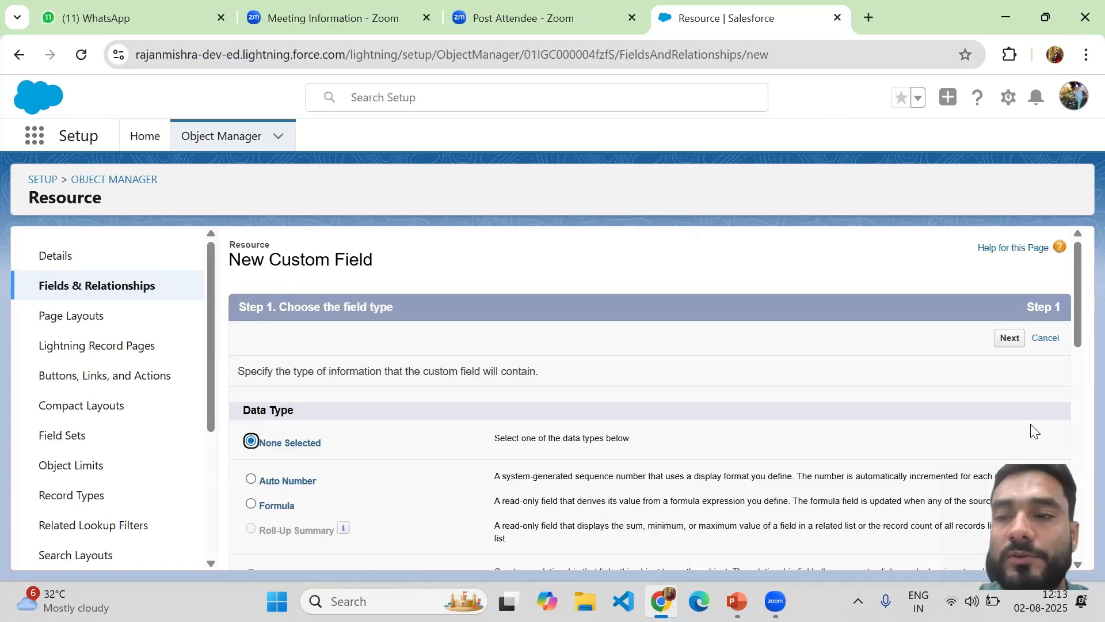
left_click_drag(1078, 322, 1078, 293)
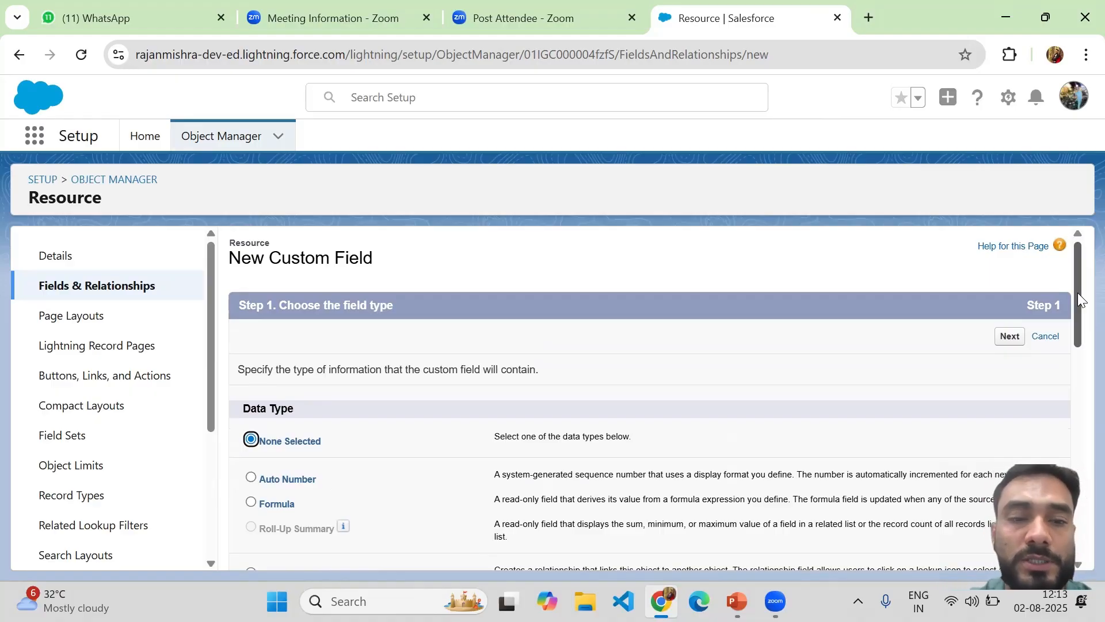
left_click_drag(1078, 293, 1075, 334)
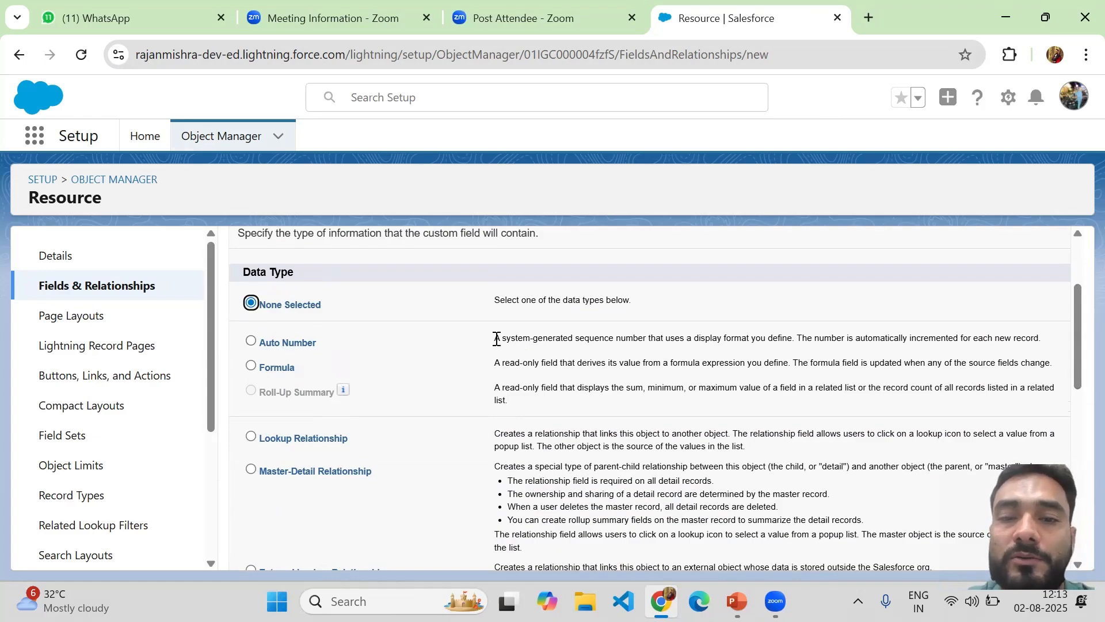
left_click_drag(496, 338, 1048, 339)
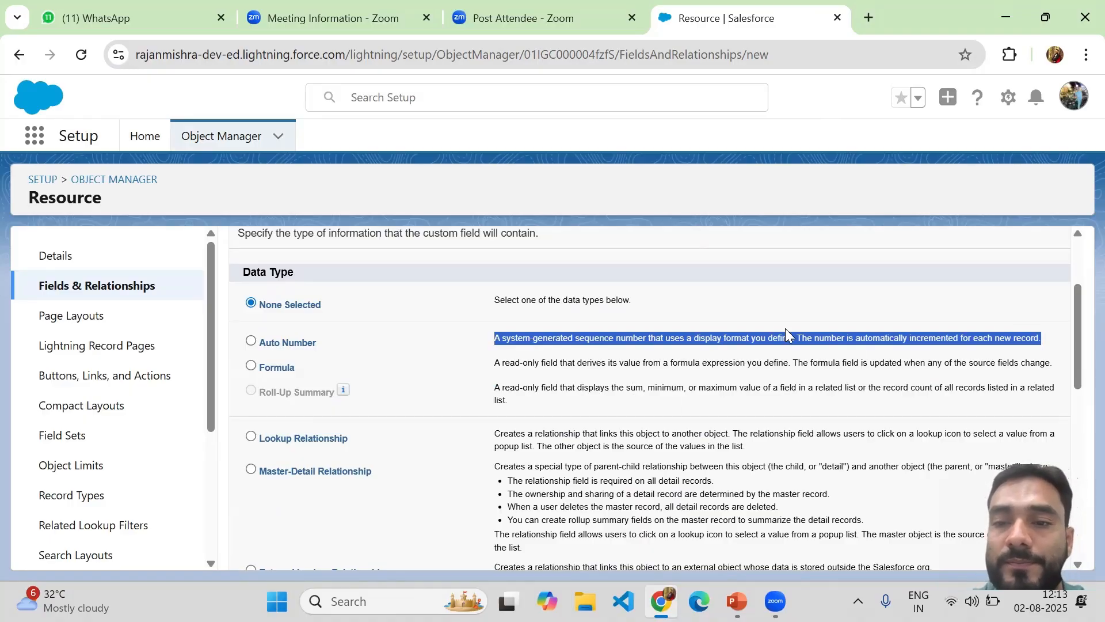
left_click(676, 337)
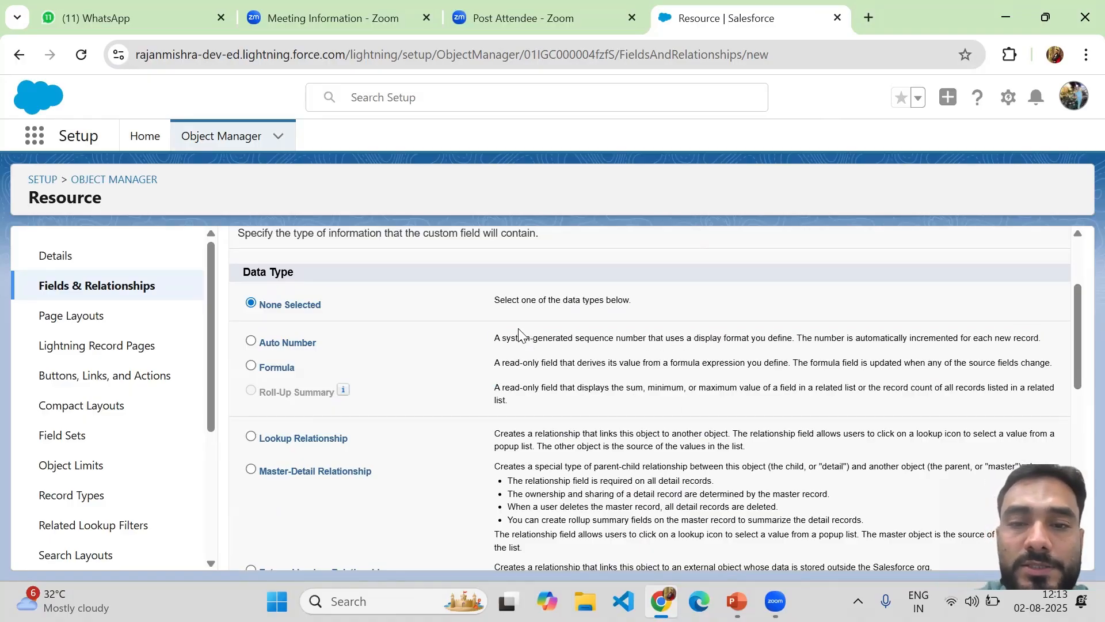
Choose Auto Number as the data type and continue to Step 2 details
left_click(252, 342)
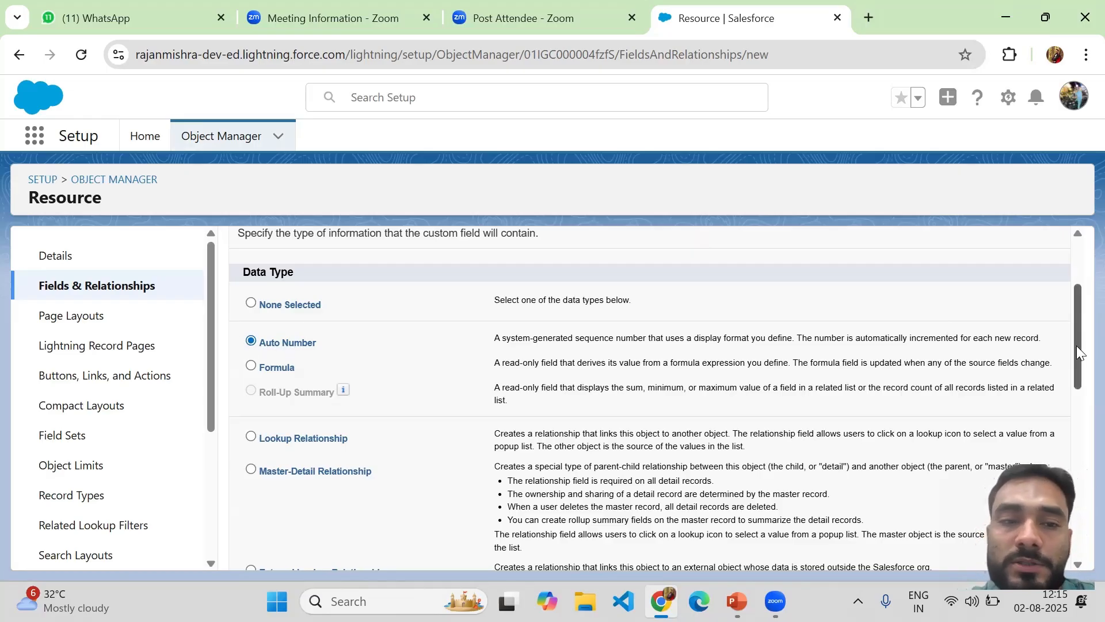
left_click_drag(1076, 345, 1068, 587)
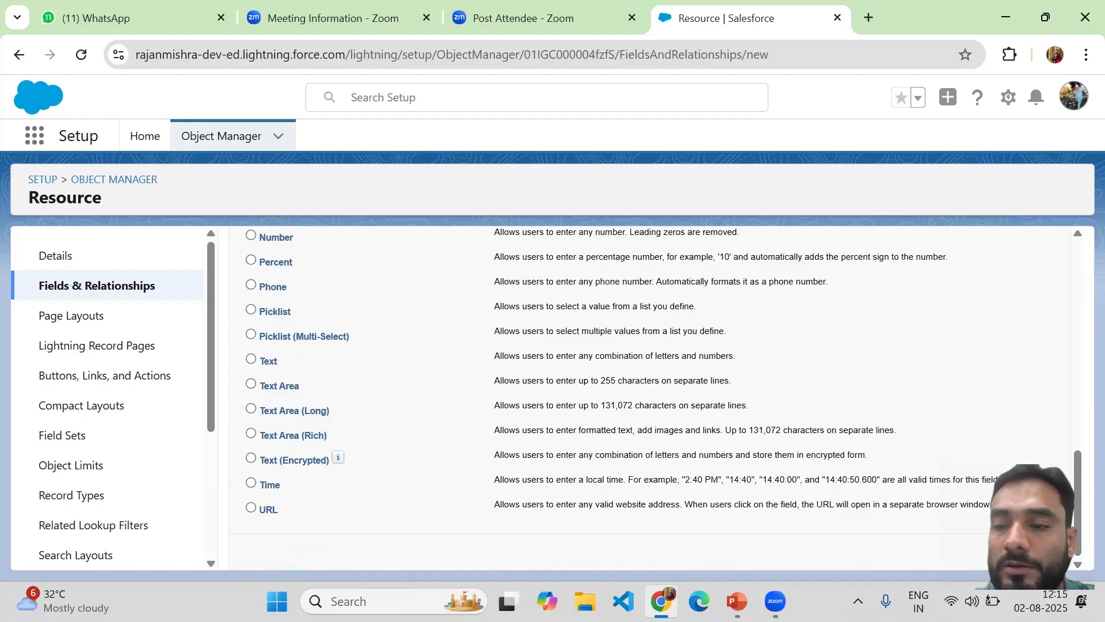
left_click(1010, 551)
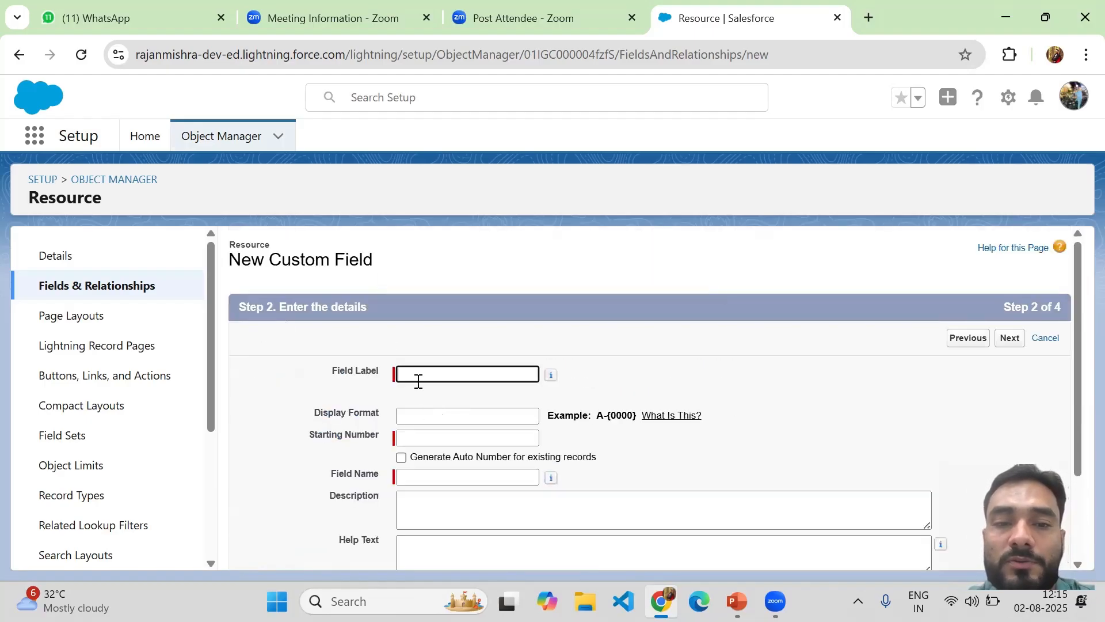
Enter 'Case Number' as the field label so the field name fills as Case_Number
left_click(418, 380)
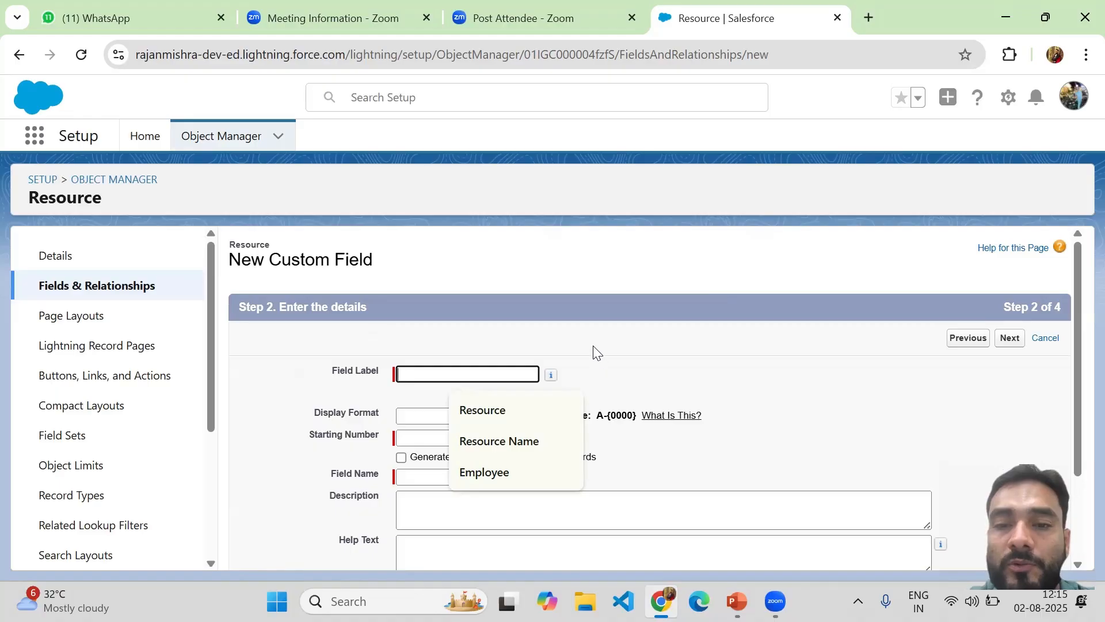
left_click(578, 337)
left_click(398, 373)
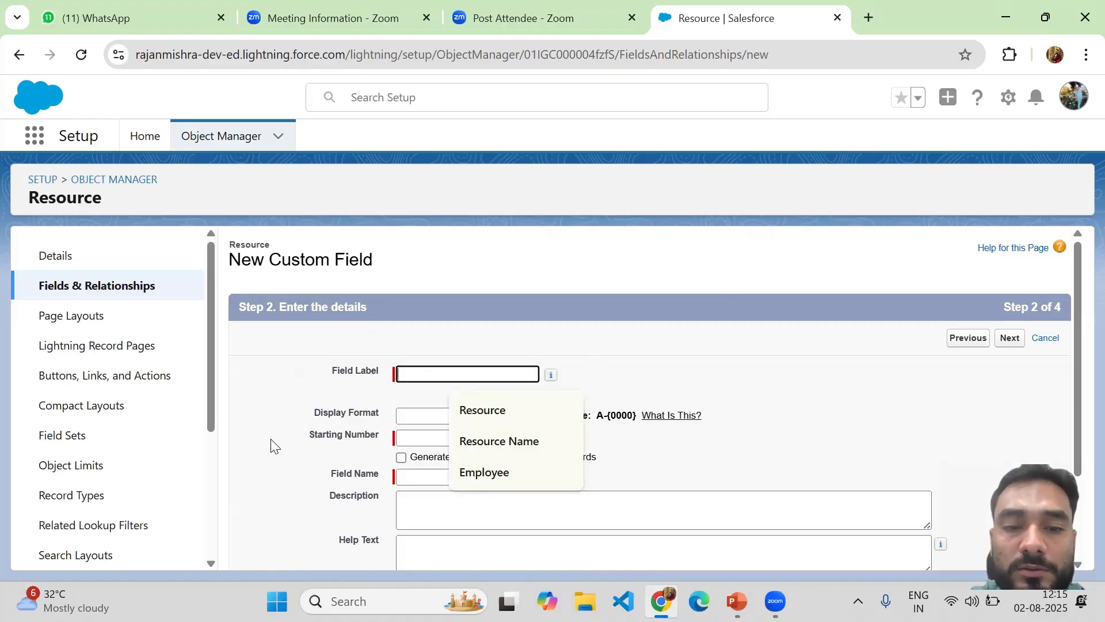
left_click(290, 460)
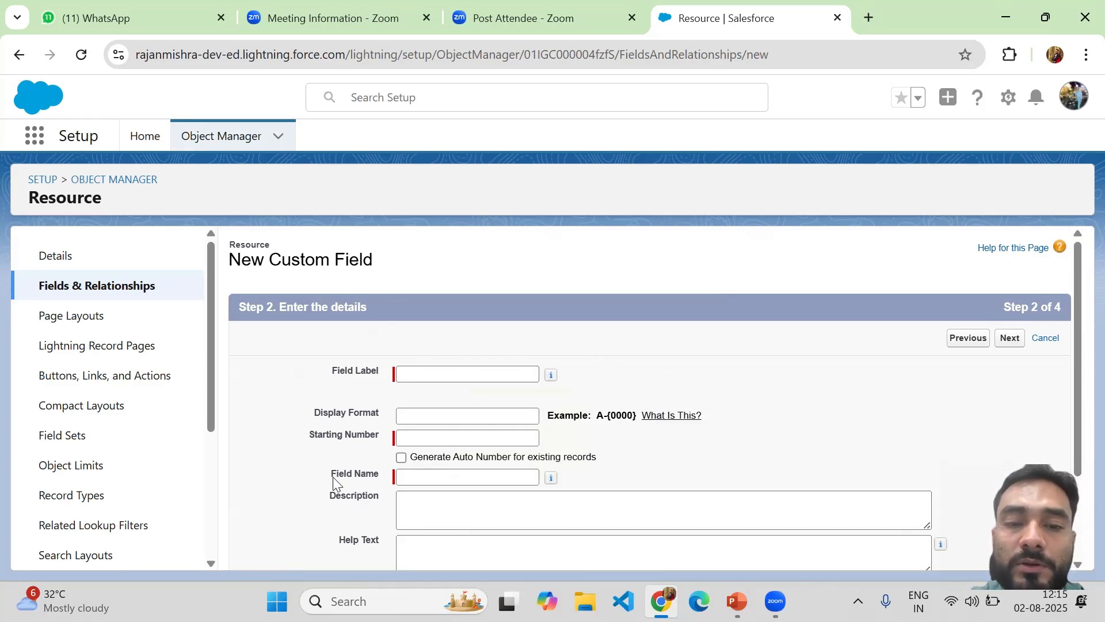
left_click_drag(333, 478, 355, 478)
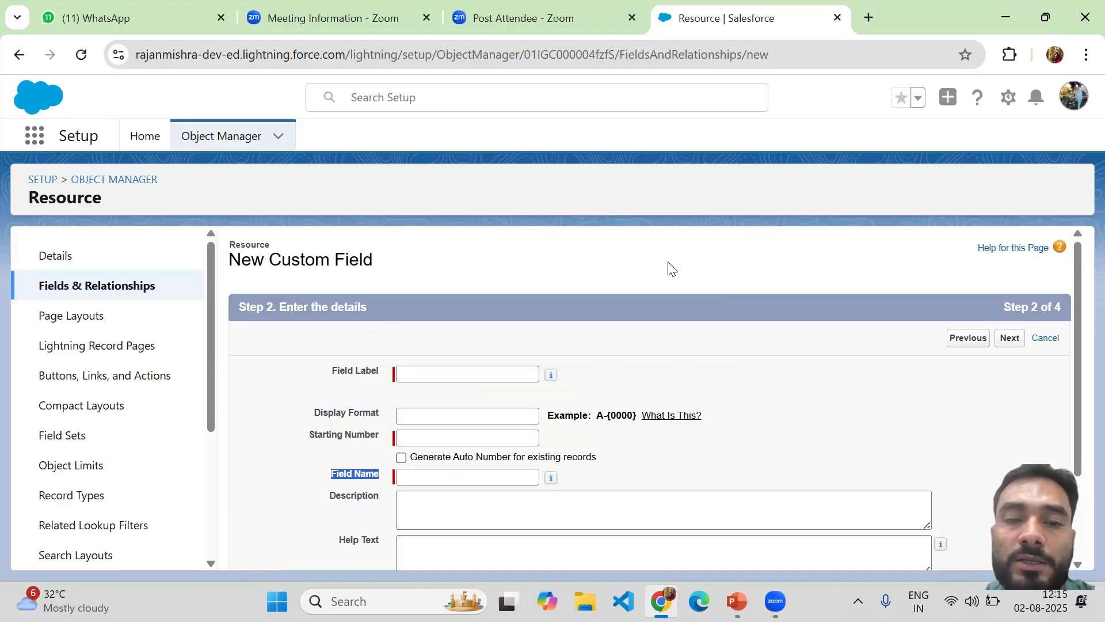
left_click(407, 373)
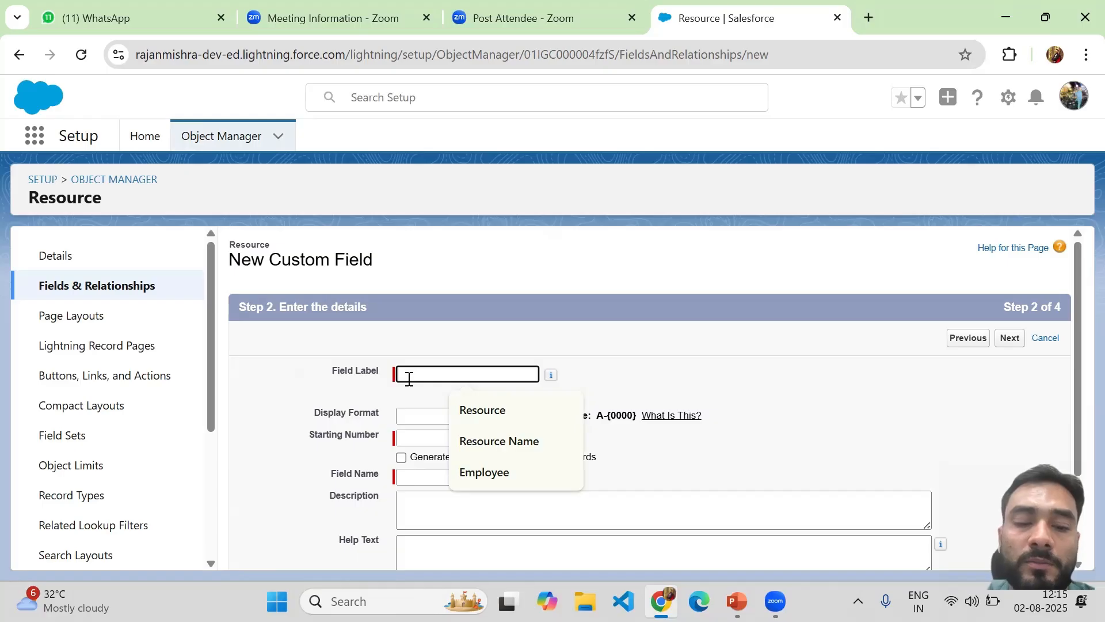
type("Case Number")
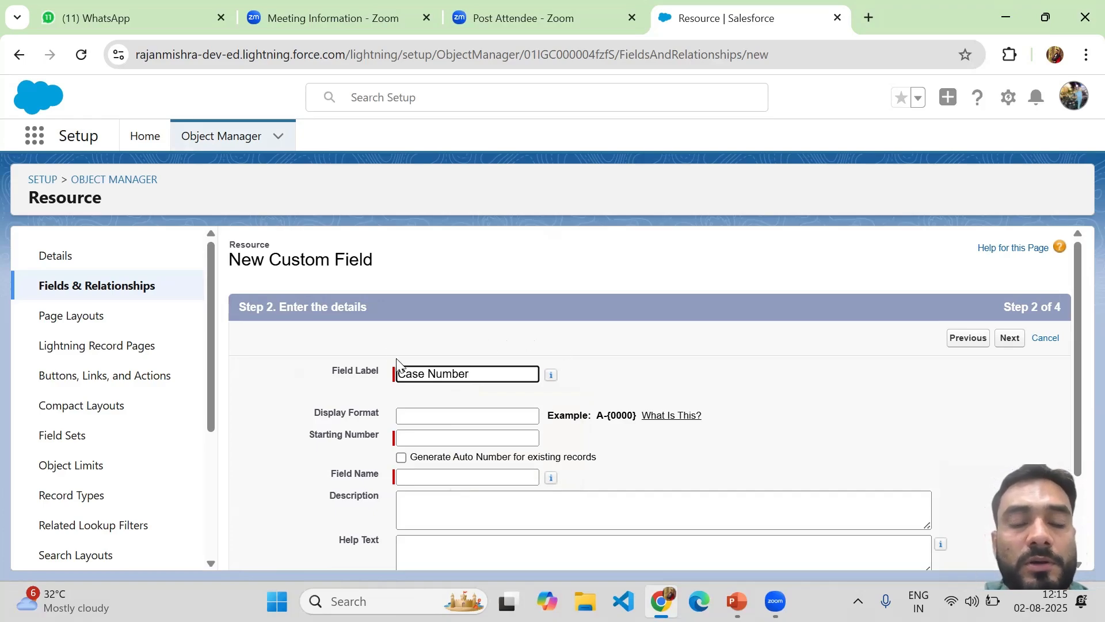
left_click(426, 476)
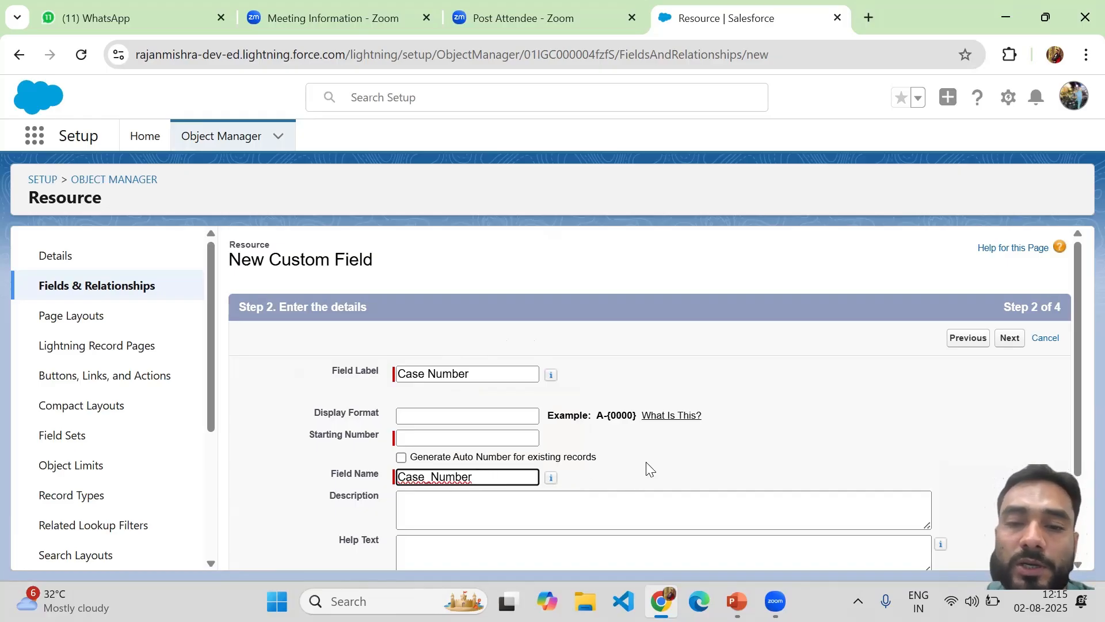
Enter {CASE000000} as the display format and 1 as the starting number
left_click(427, 417)
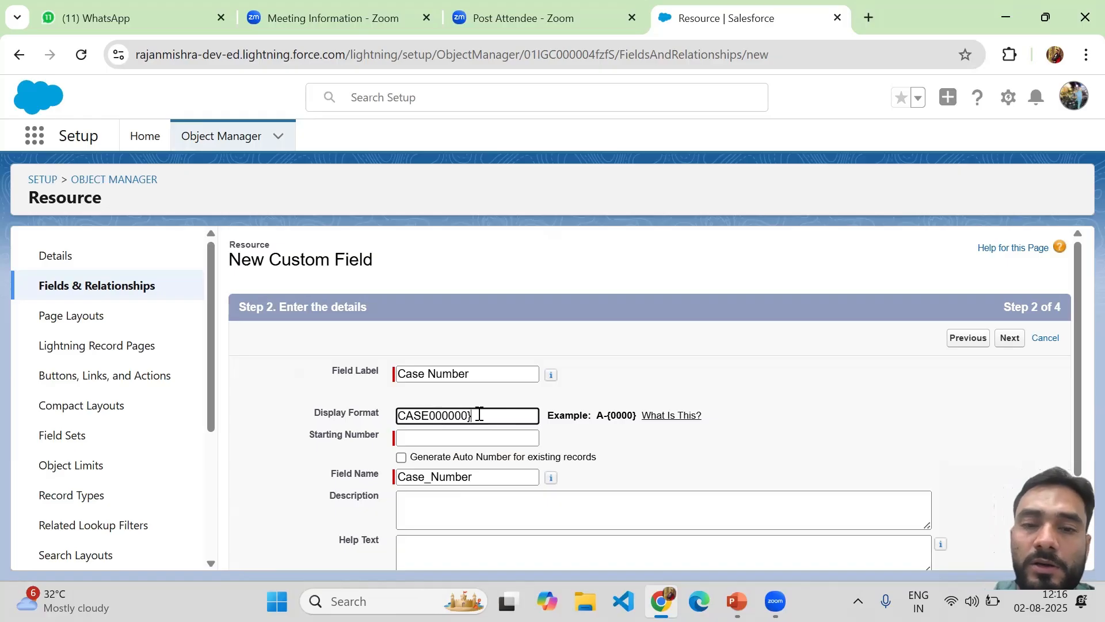
left_click(399, 416)
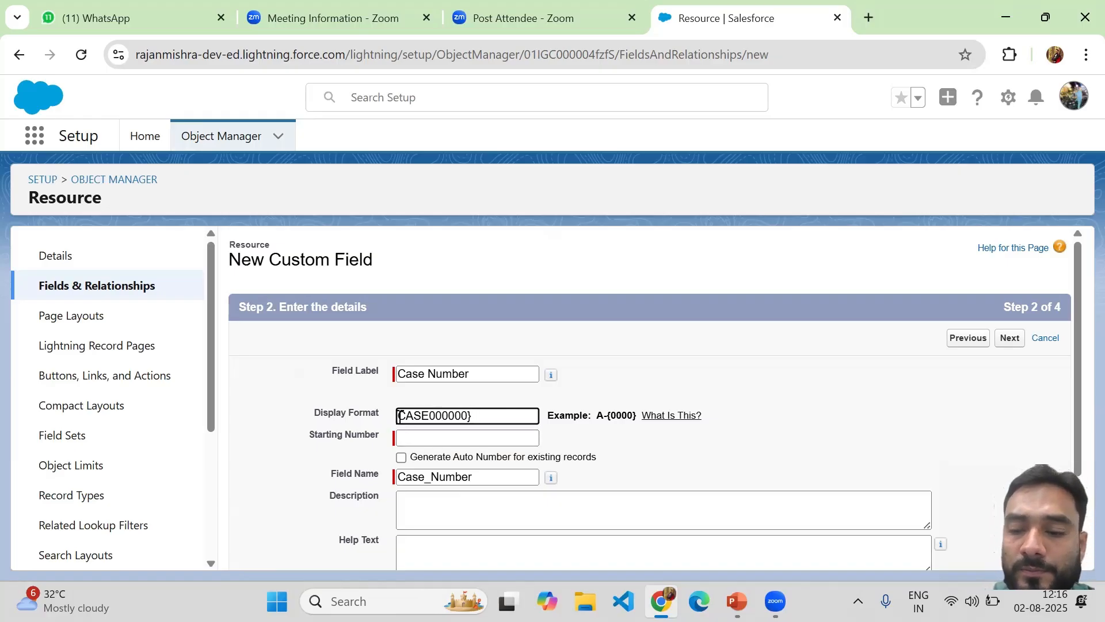
type("{")
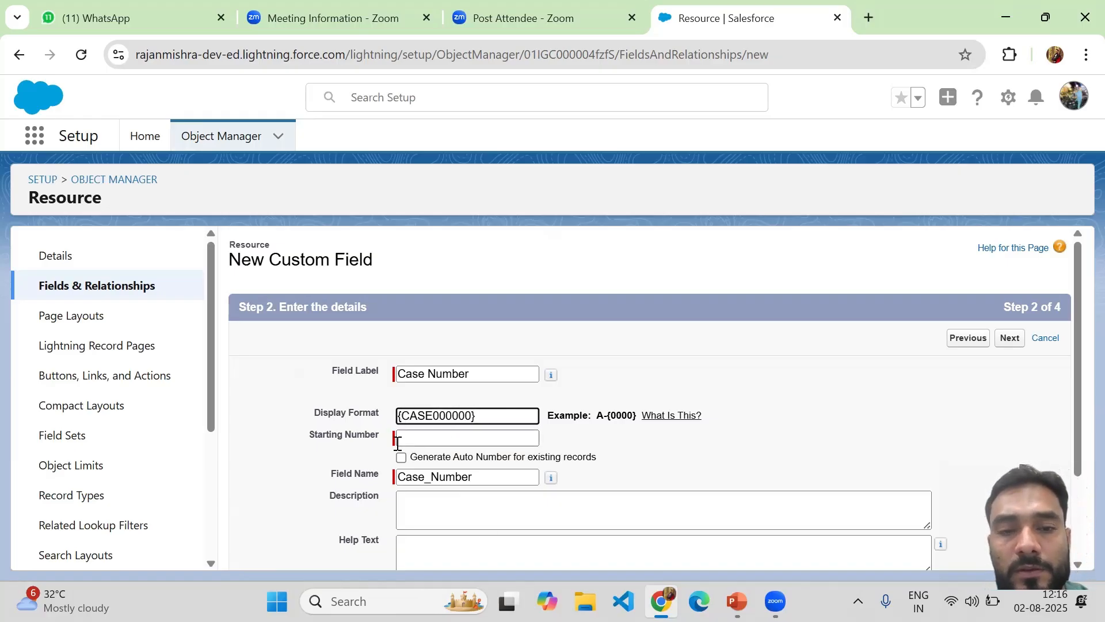
left_click(418, 444)
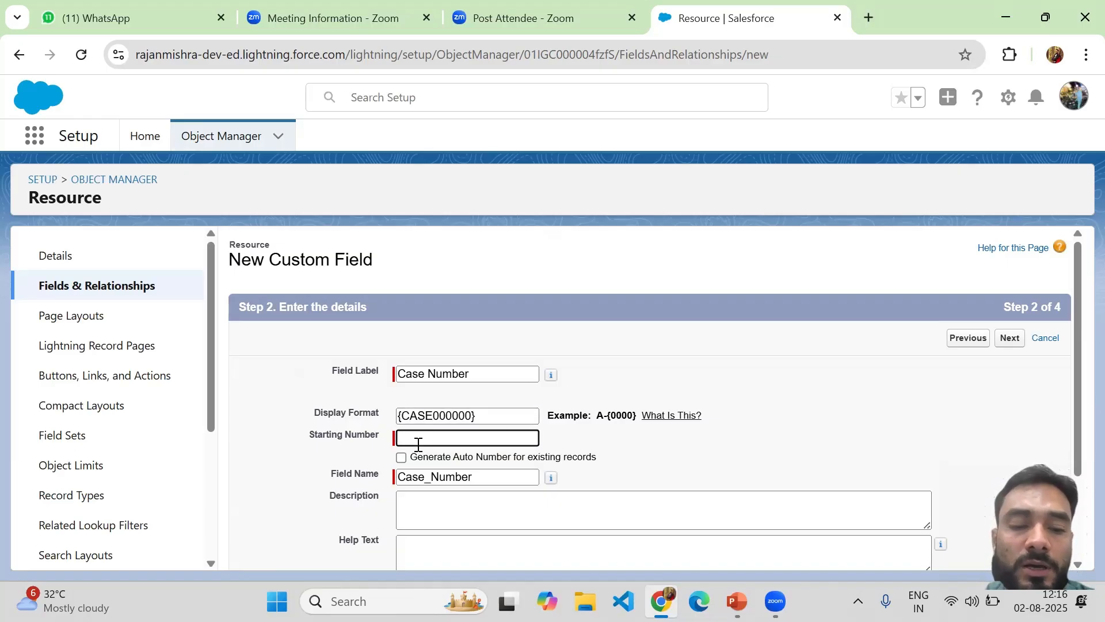
type("1")
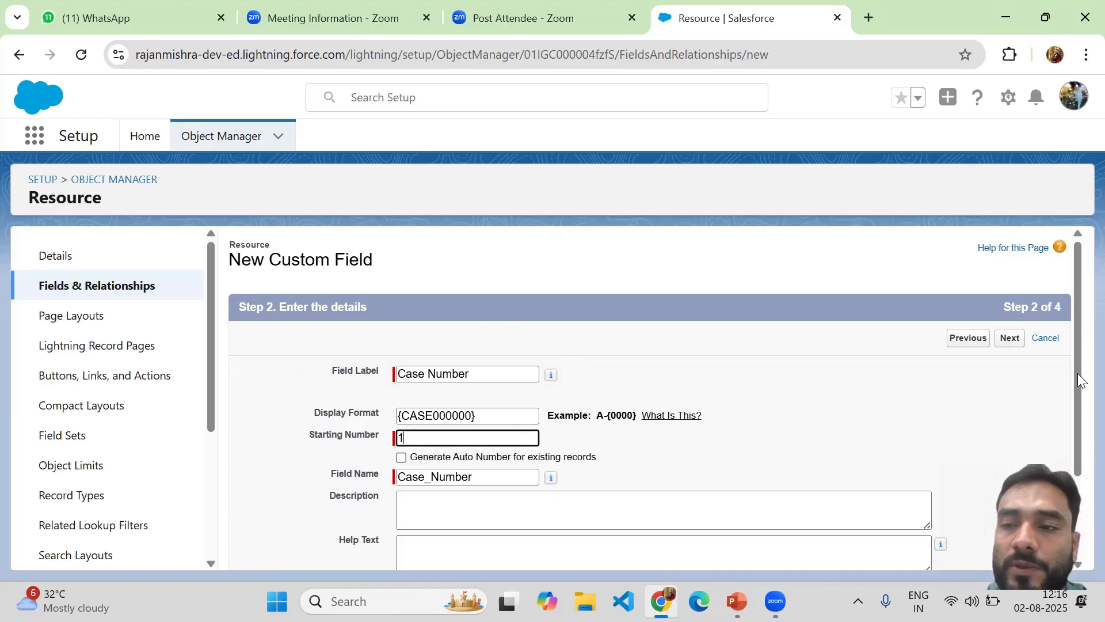
left_click_drag(1077, 374, 1079, 472)
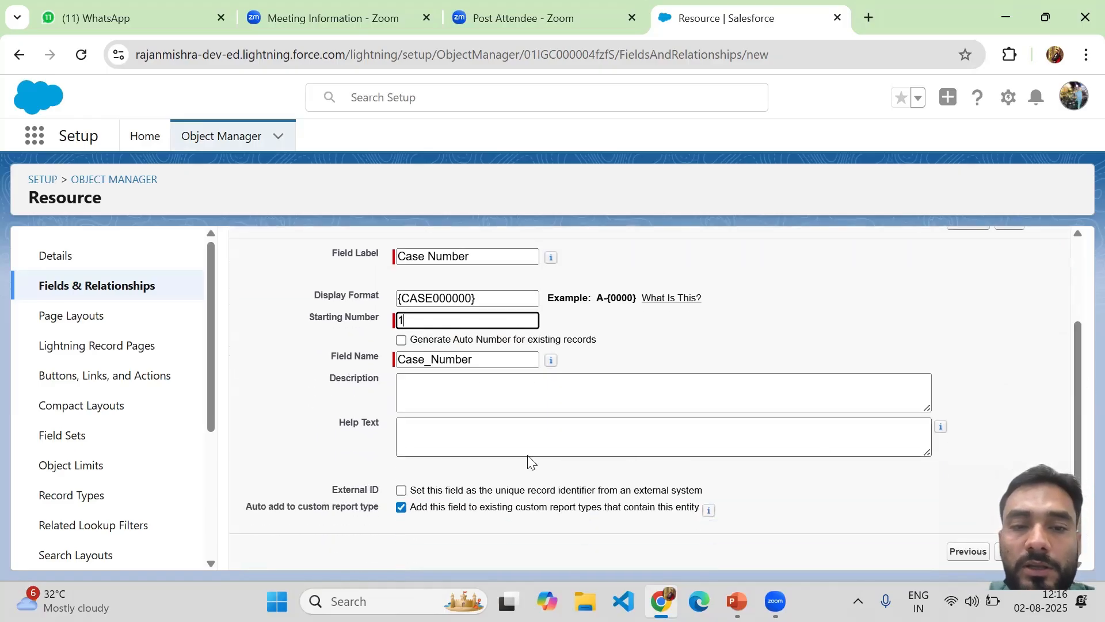
Submit the field details, which returns an Invalid substitution variable error on Display Format
left_click(415, 388)
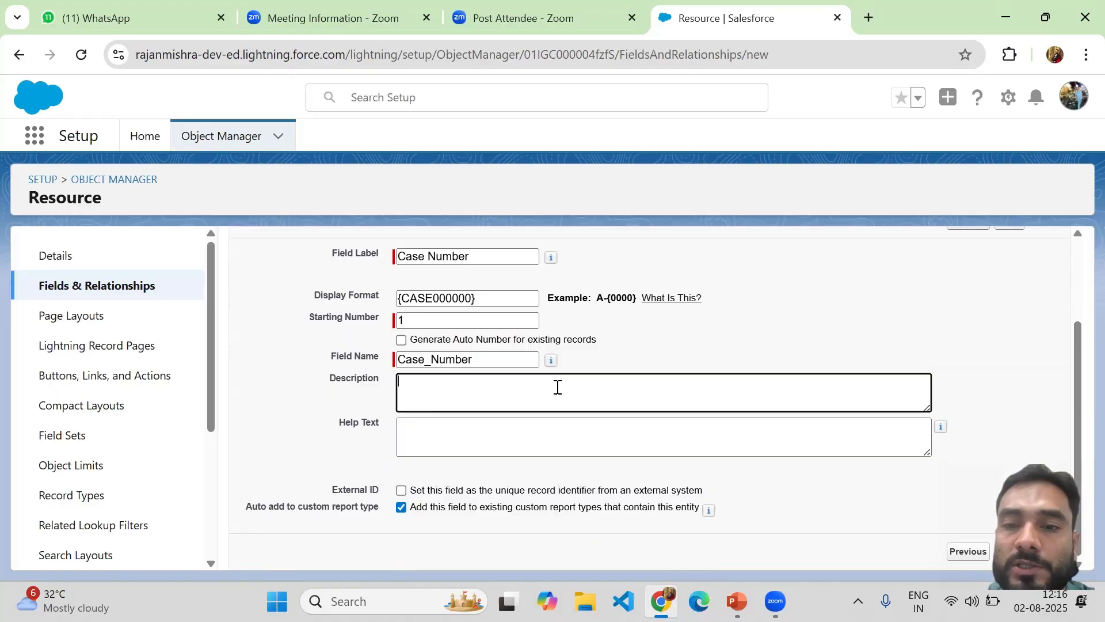
left_click(414, 437)
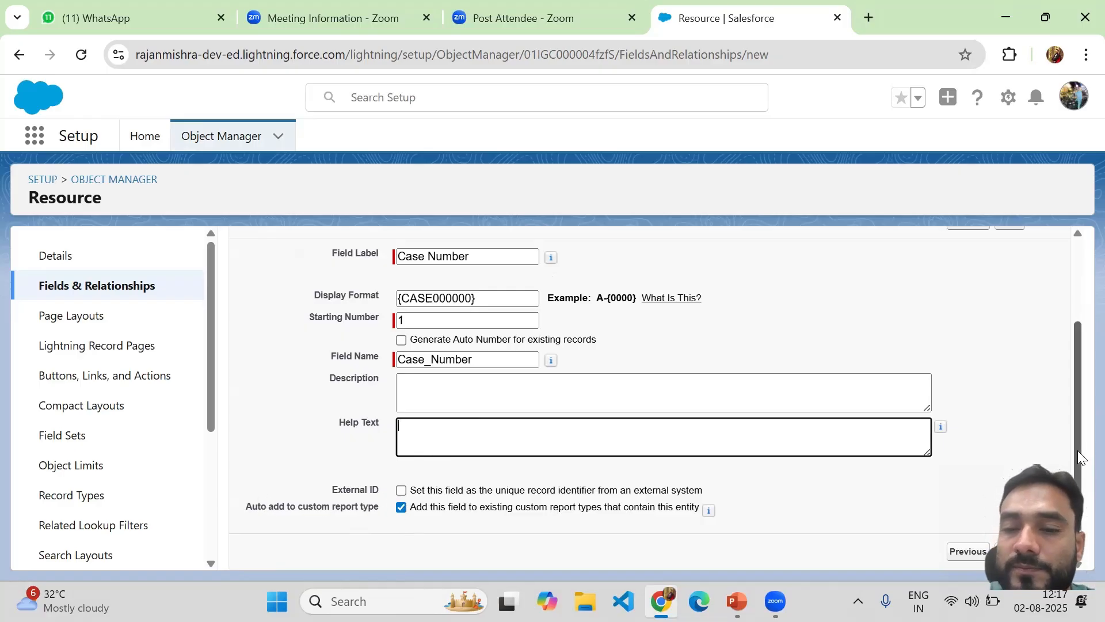
left_click(1009, 551)
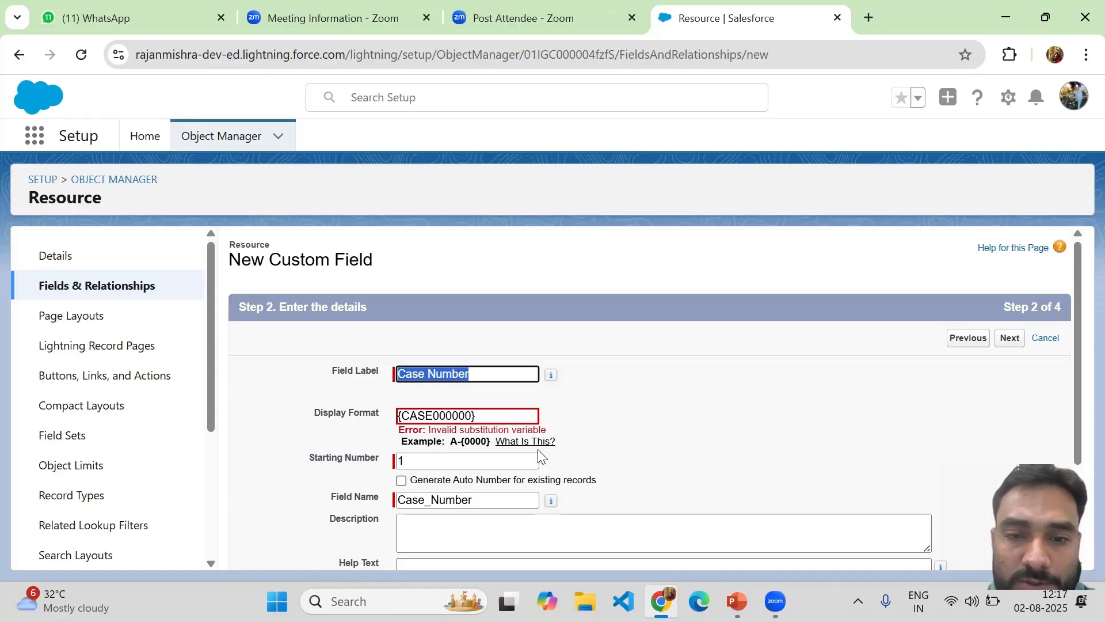
Rewrite the display format as CASE-{000000} by inserting '-{' after CASE and removing the leading brace
left_click(429, 416)
key("BackSpace")
key("BackSpace")
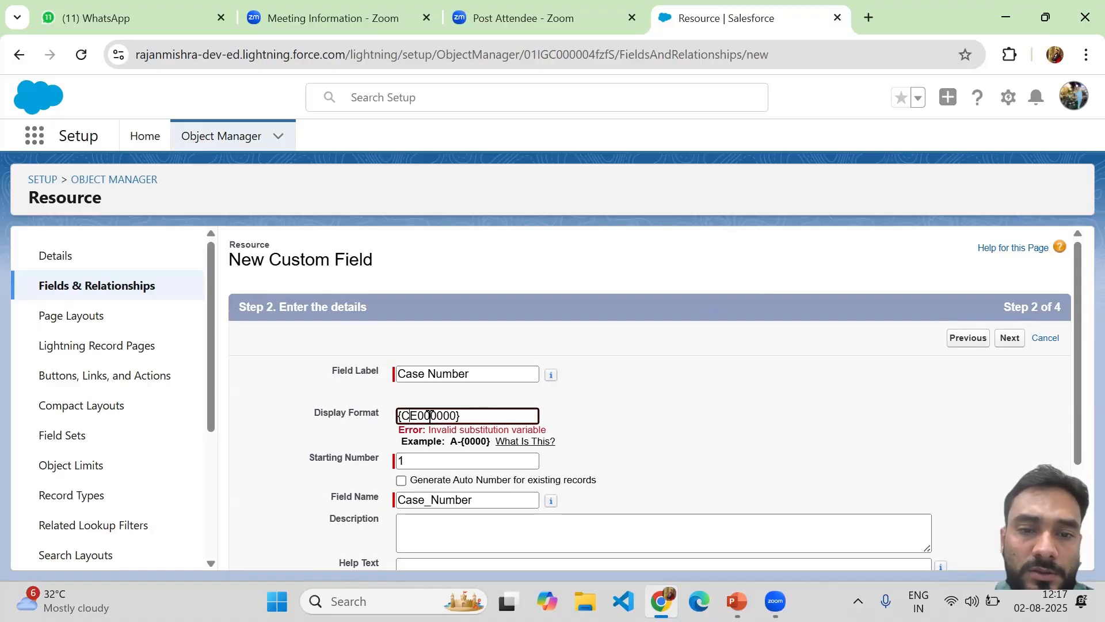
type("S")
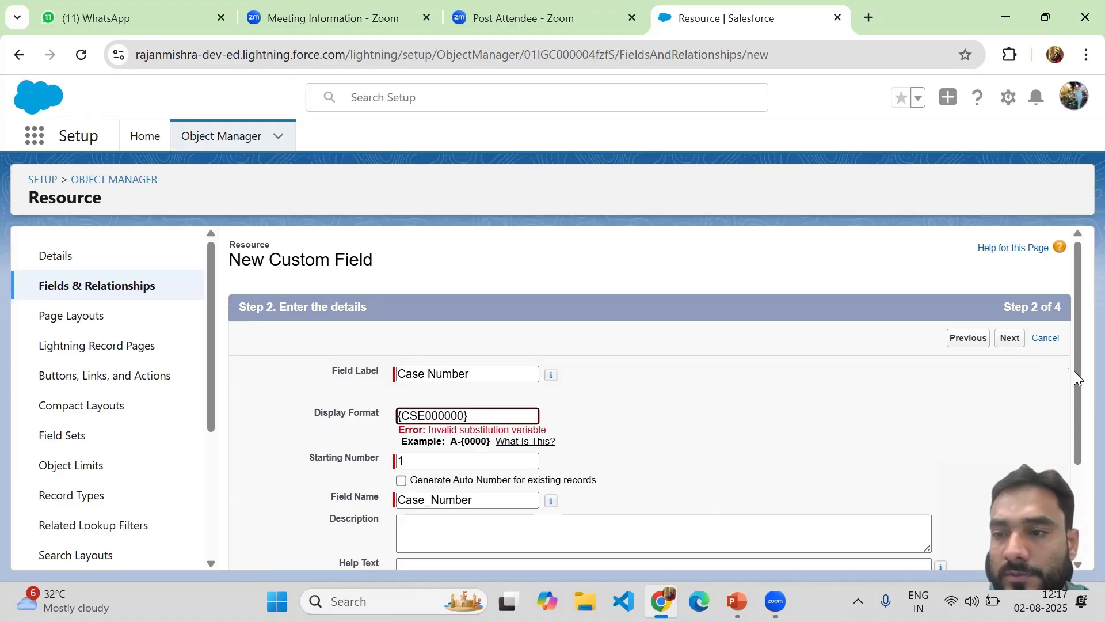
left_click_drag(1076, 375, 1077, 434)
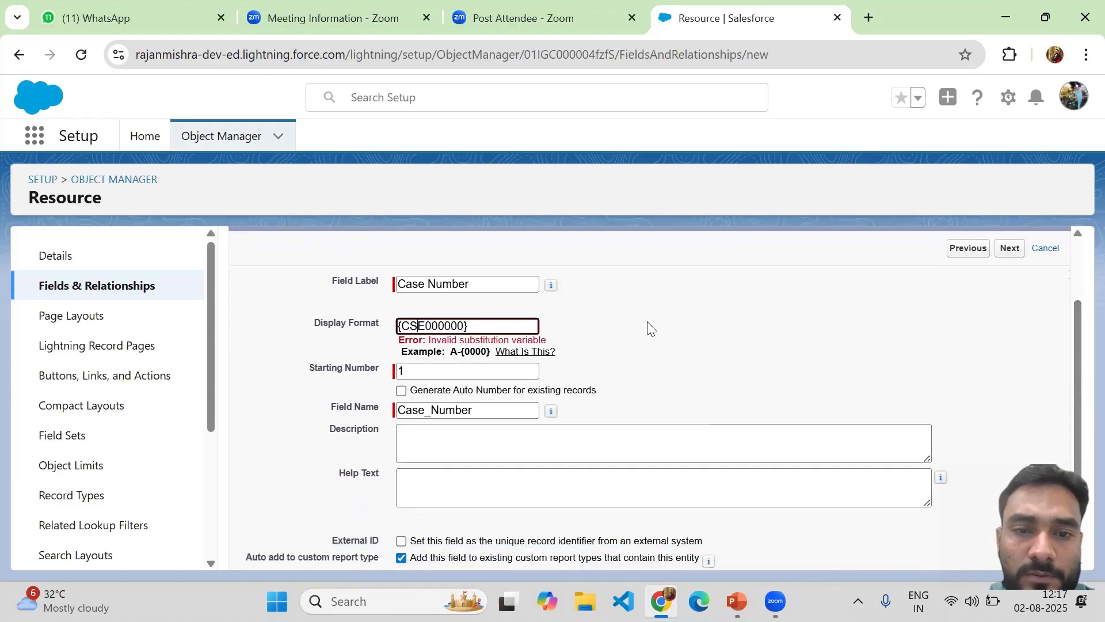
left_click(417, 326)
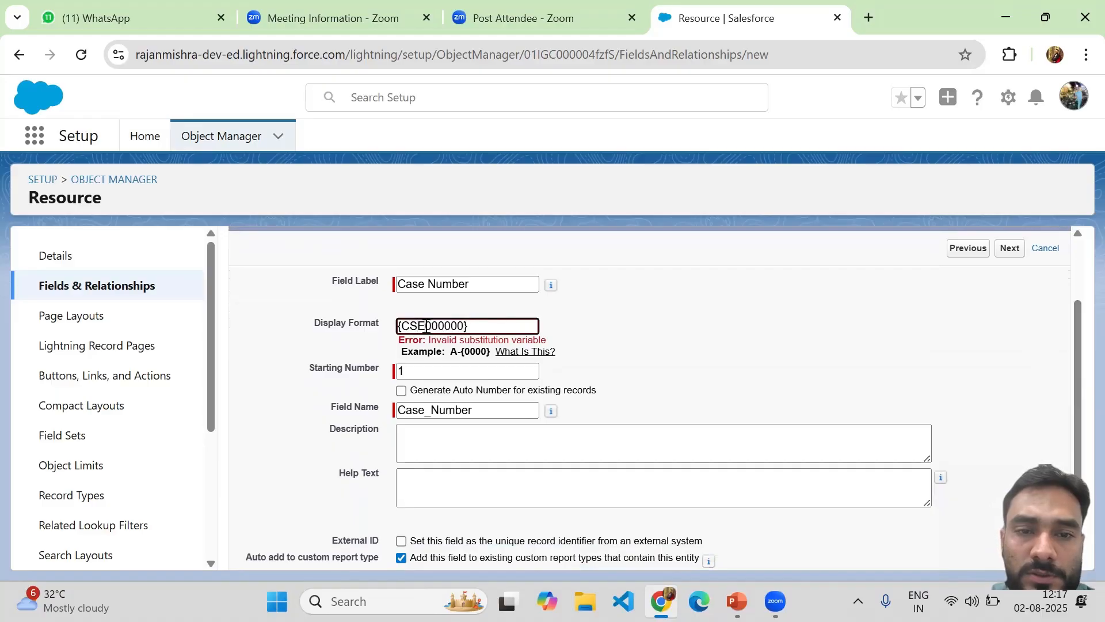
type("-")
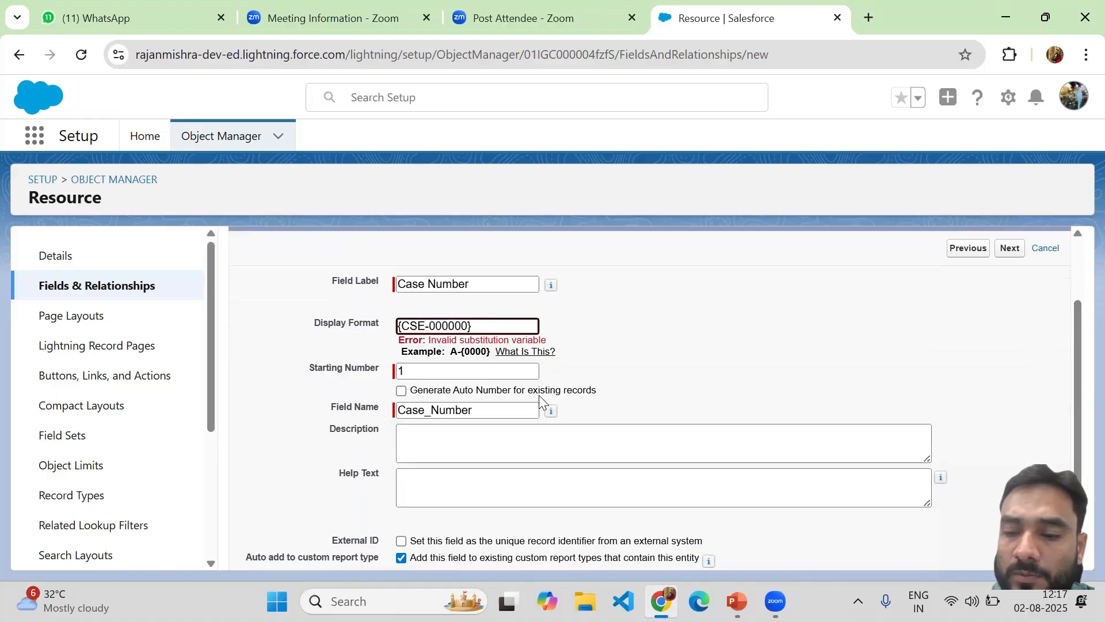
type("{")
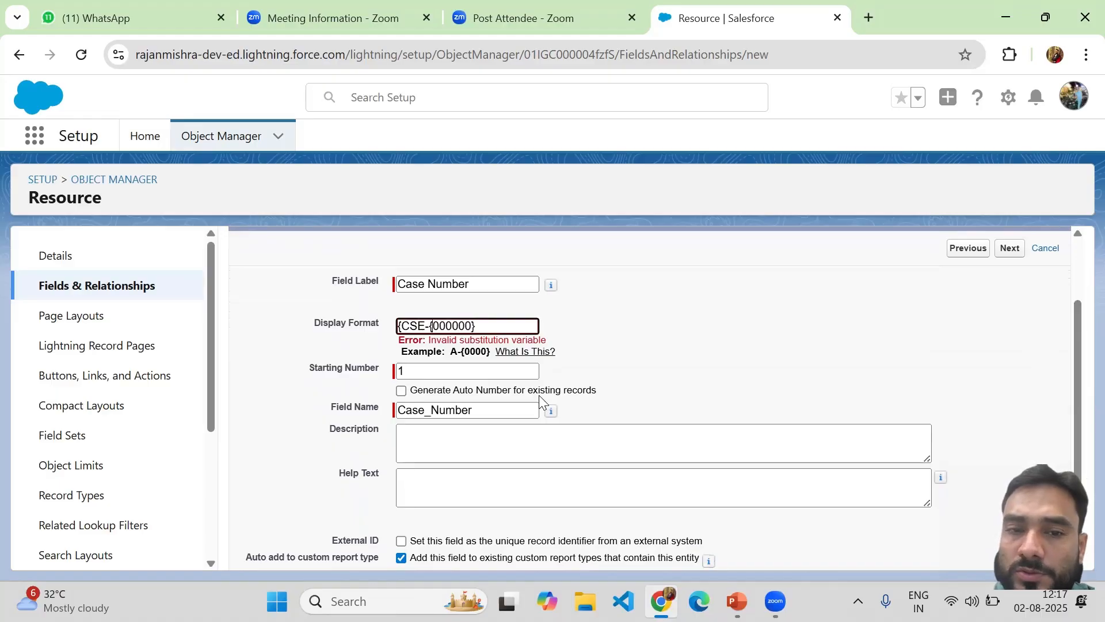
left_click(410, 325)
type("A")
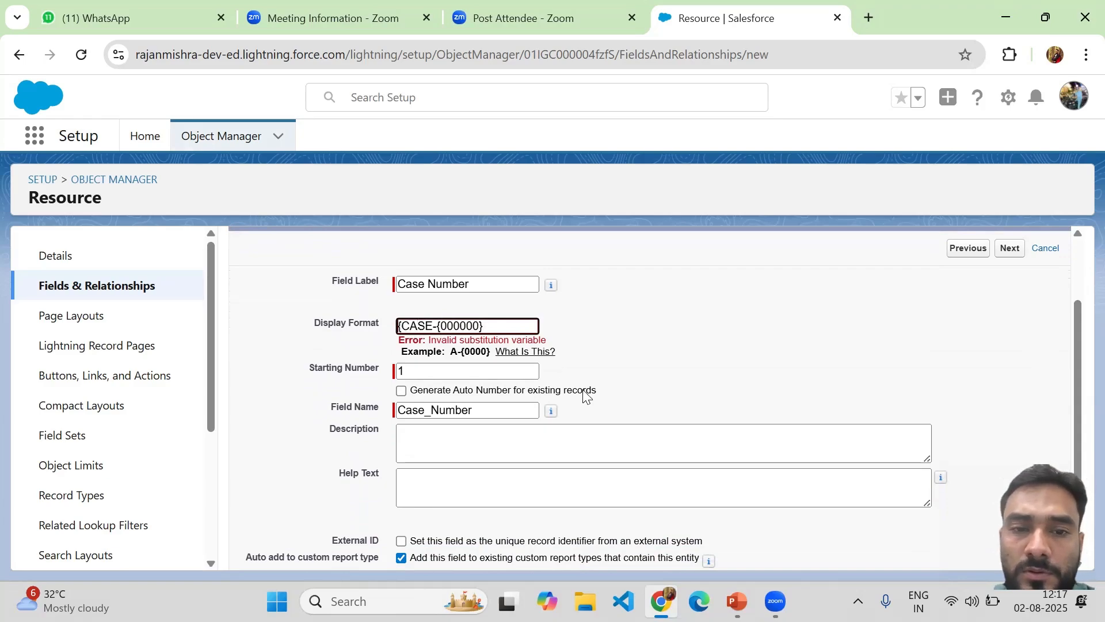
key("Delete")
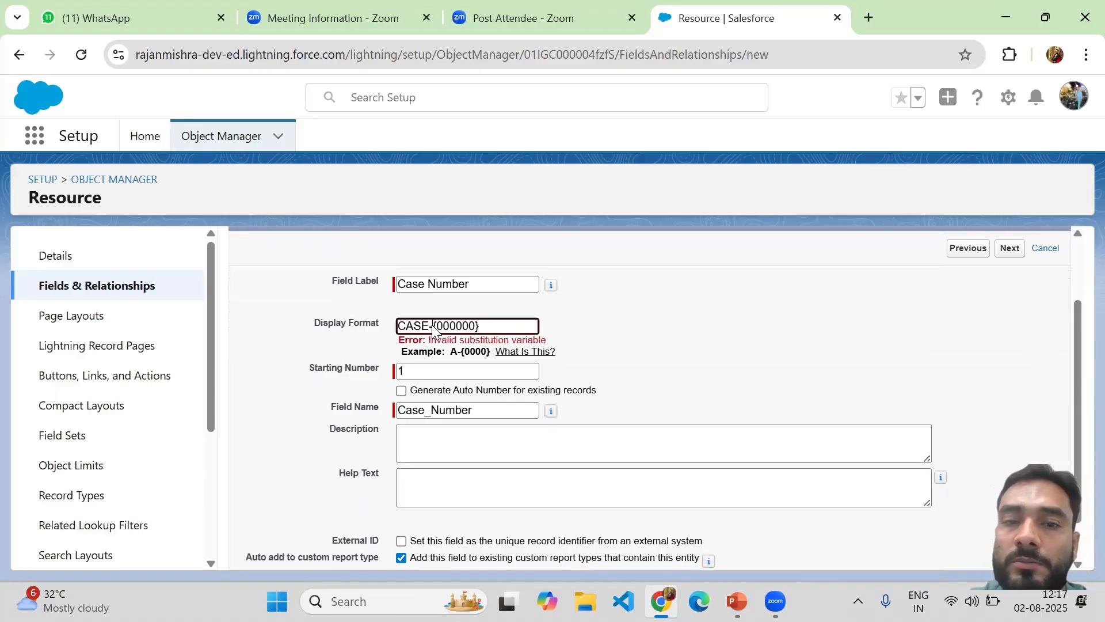
left_click_drag(433, 326, 511, 330)
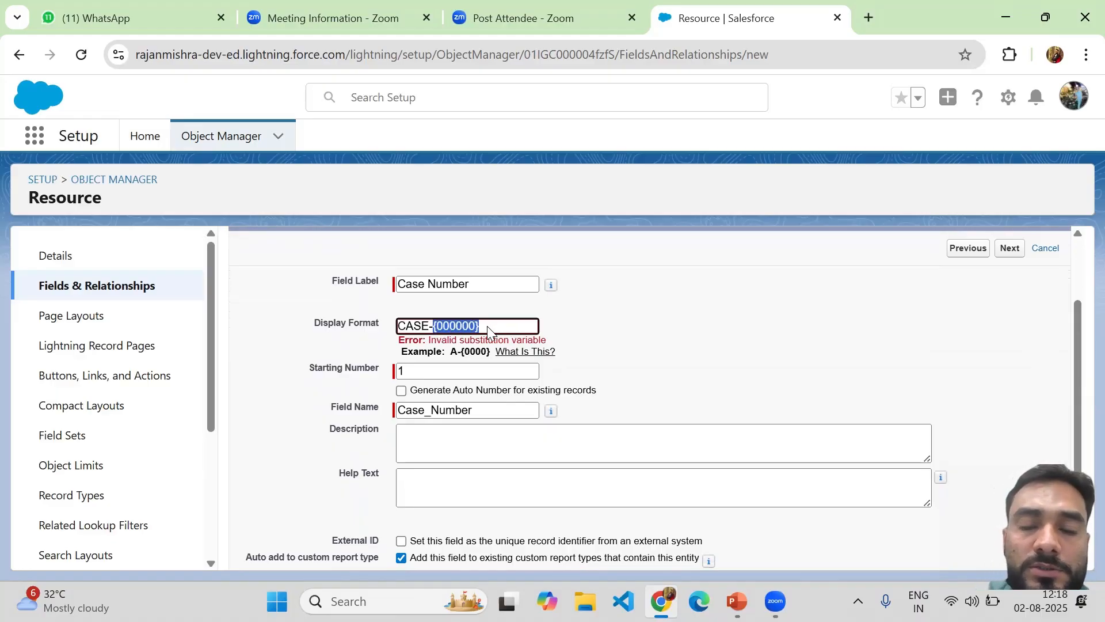
left_click(488, 326)
left_click_drag(488, 326, 437, 327)
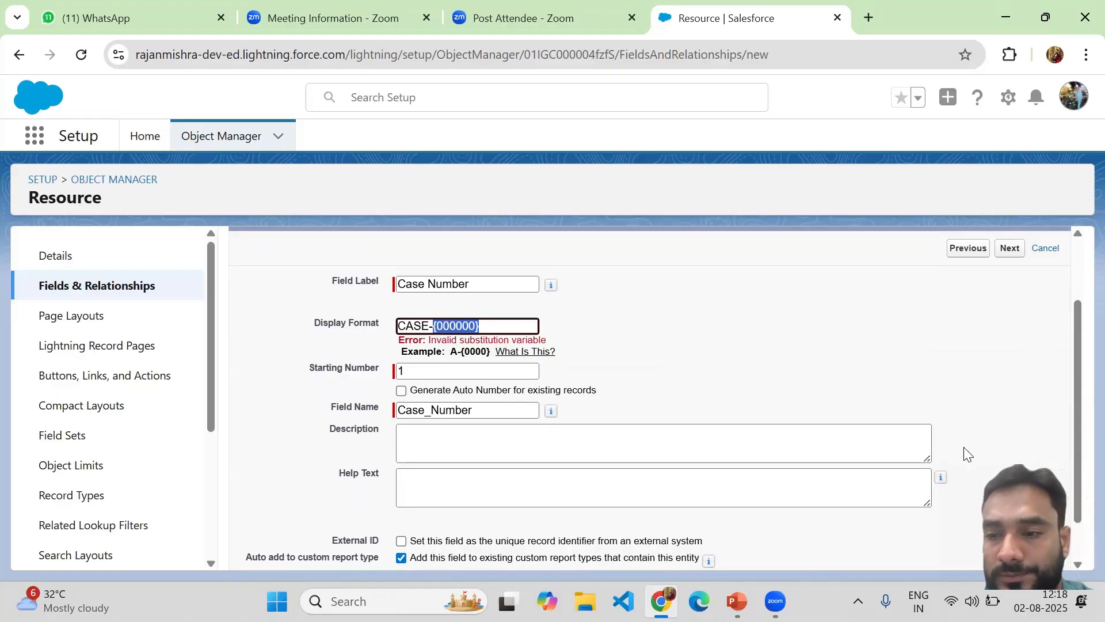
left_click(1078, 545)
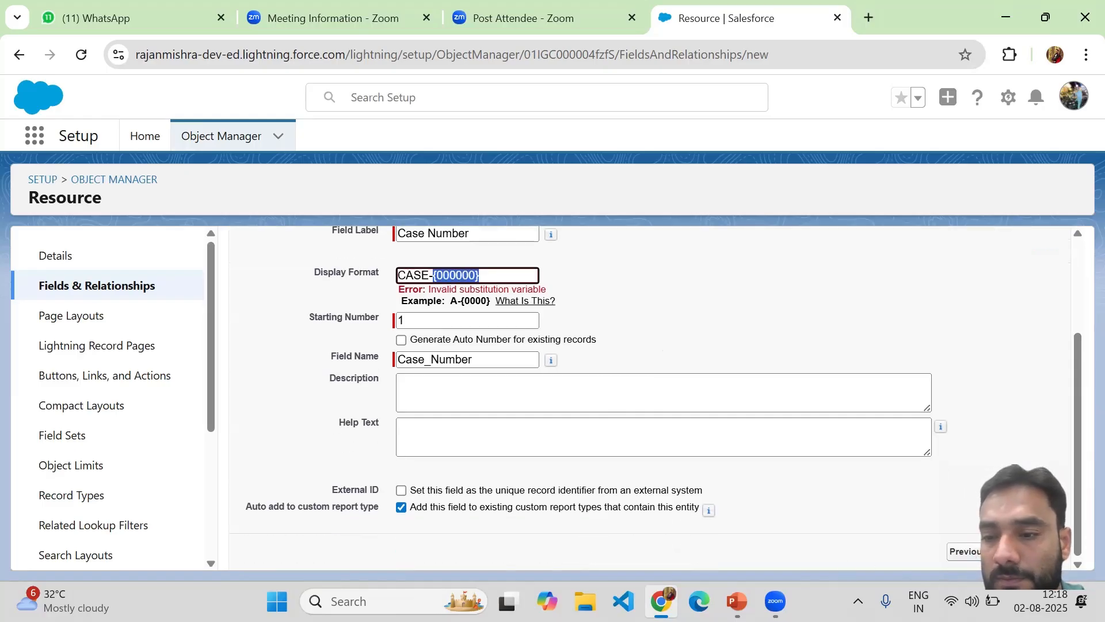
Advance the Case Number field to Step 3 and review the profile visibility list
left_click(1008, 551)
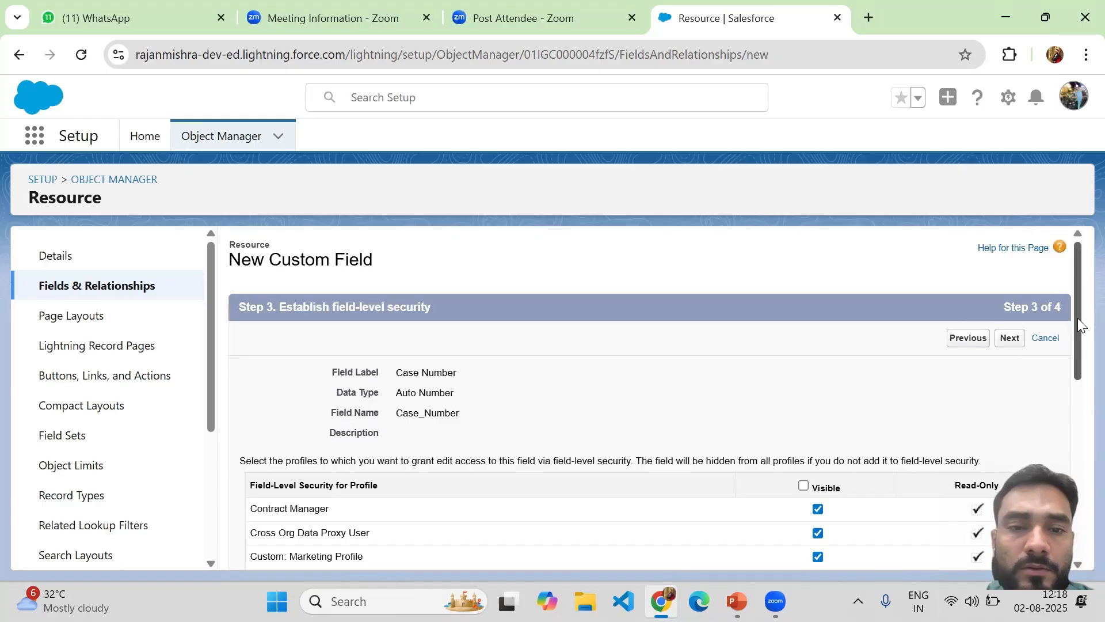
left_click_drag(1077, 318, 1077, 364)
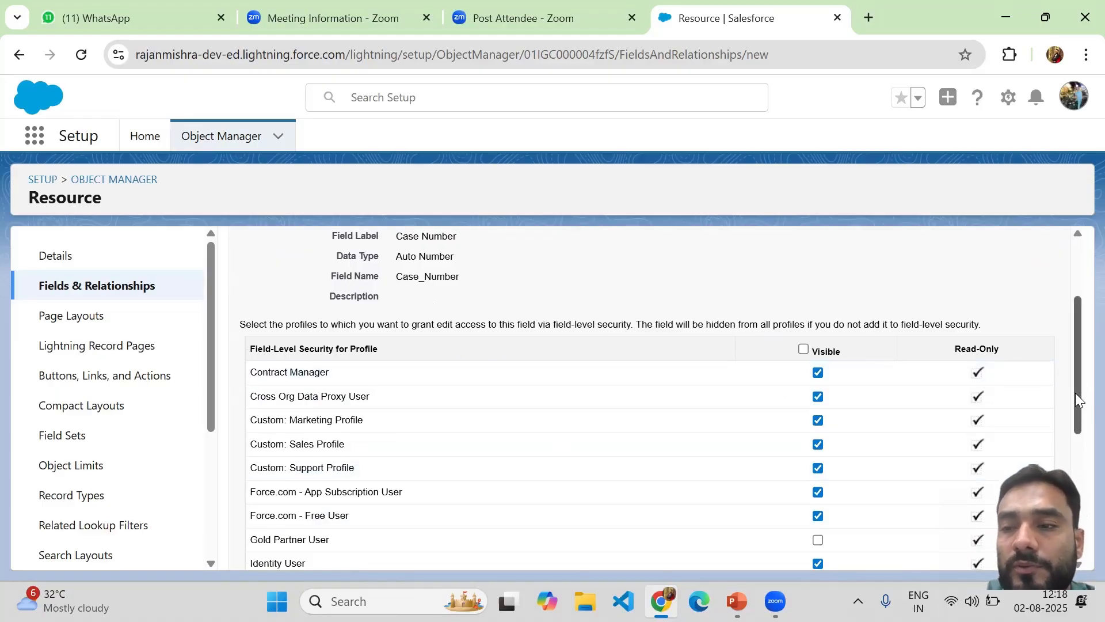
scroll(1075, 382, "down", 3)
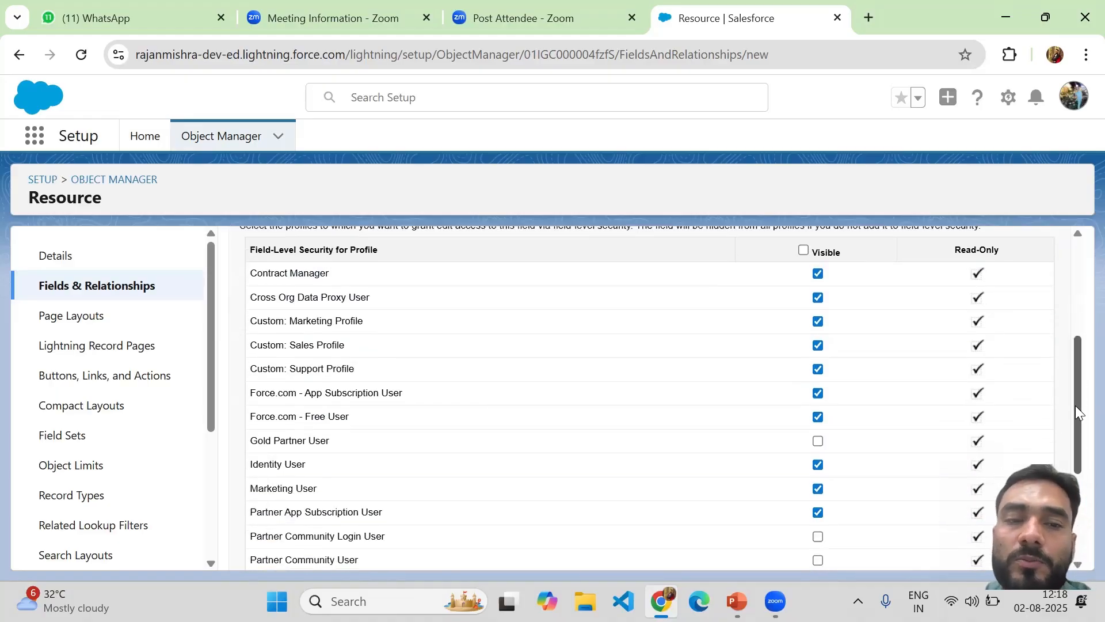
scroll(1070, 387, "up", 3)
scroll(1068, 368, "down", 3)
scroll(1072, 410, "up", 3)
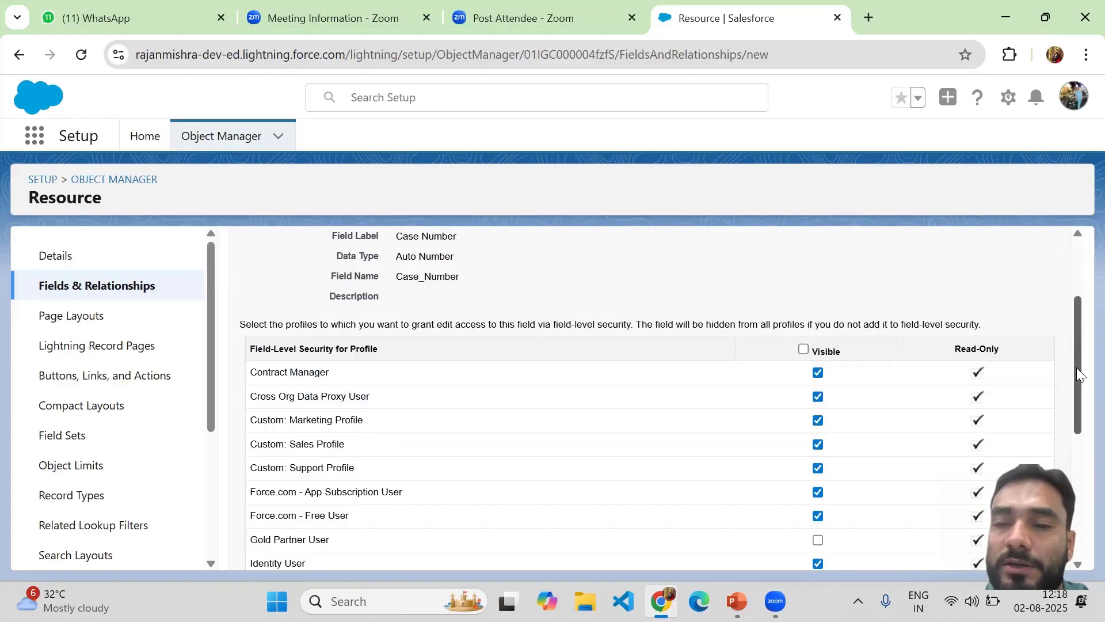
scroll(1075, 407, "down", 1)
left_click_drag(1075, 408, 1076, 511)
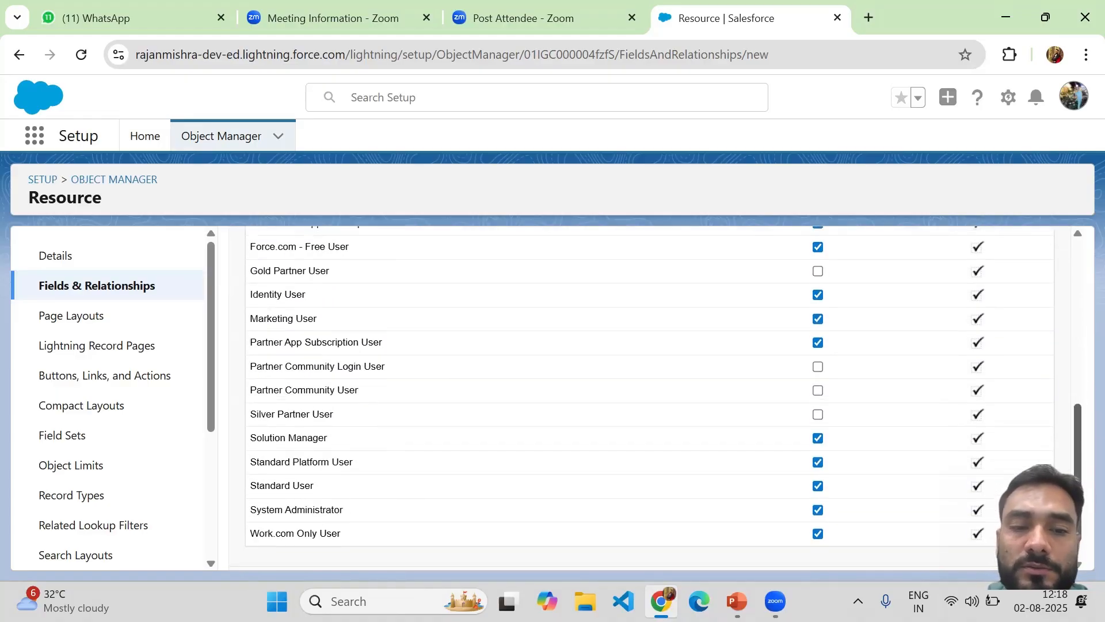
scroll(1068, 391, "up", 6)
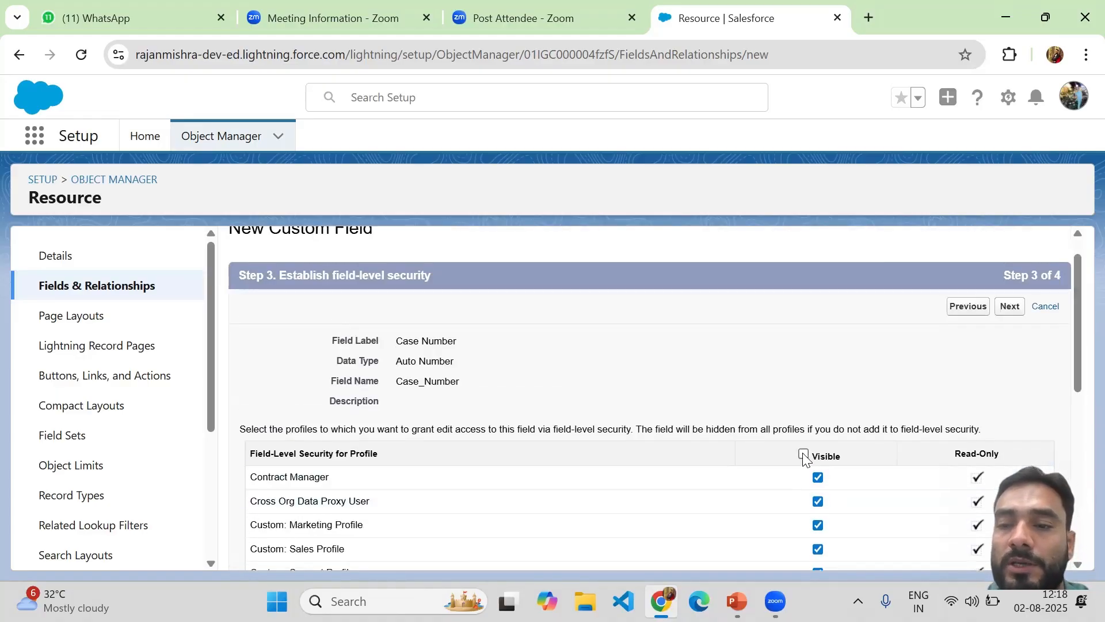
Untick visibility for all profiles, then make the field visible to System Administrator
left_click(803, 455)
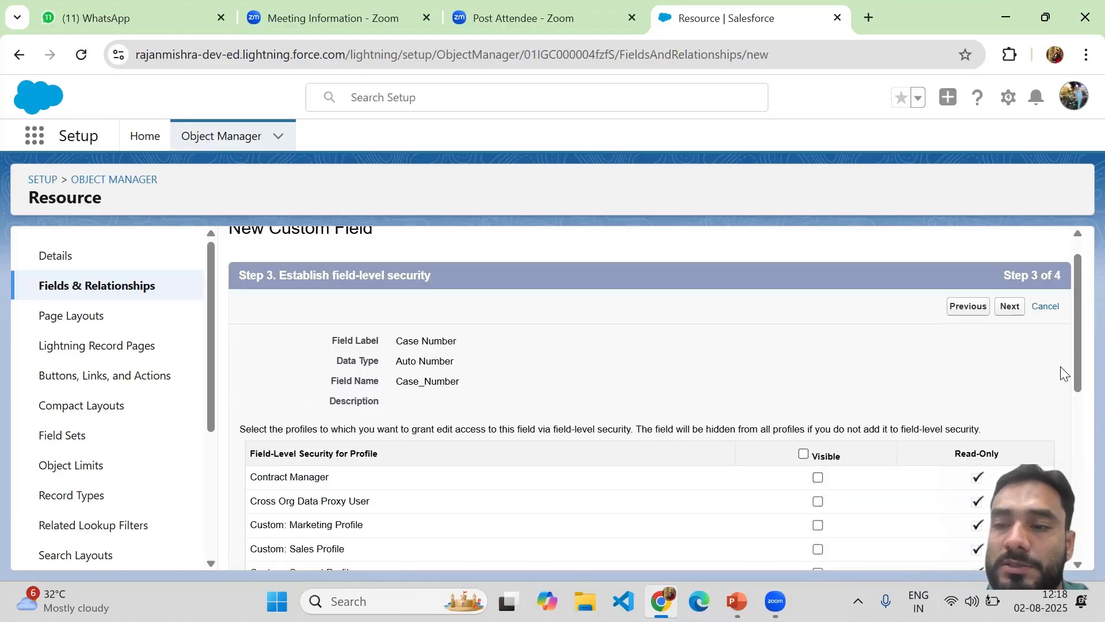
left_click_drag(1076, 372, 1075, 548)
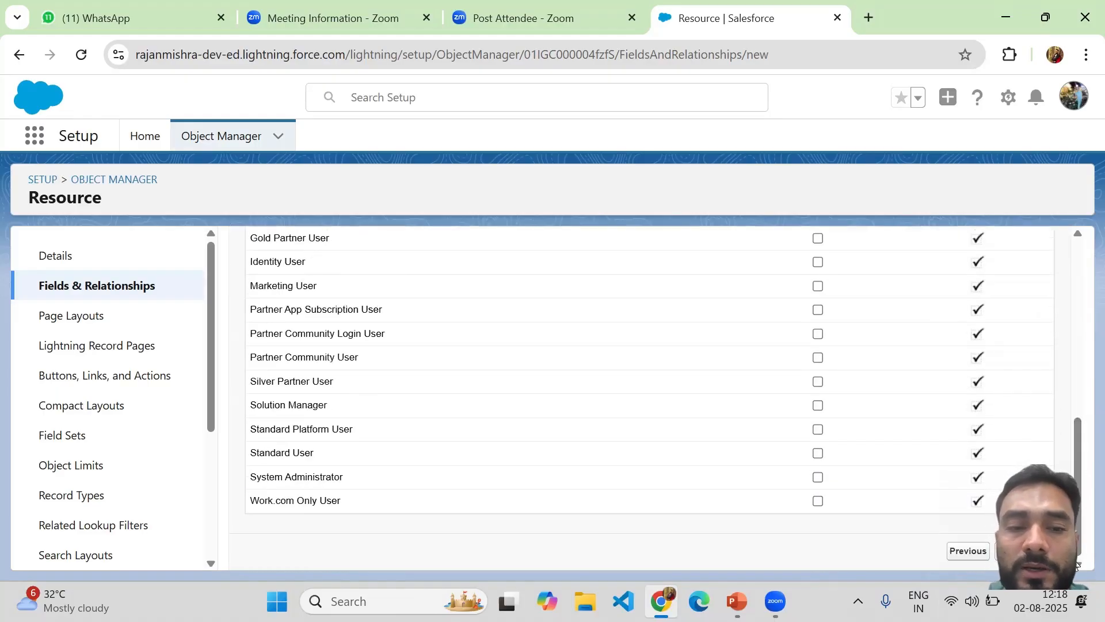
left_click(818, 479)
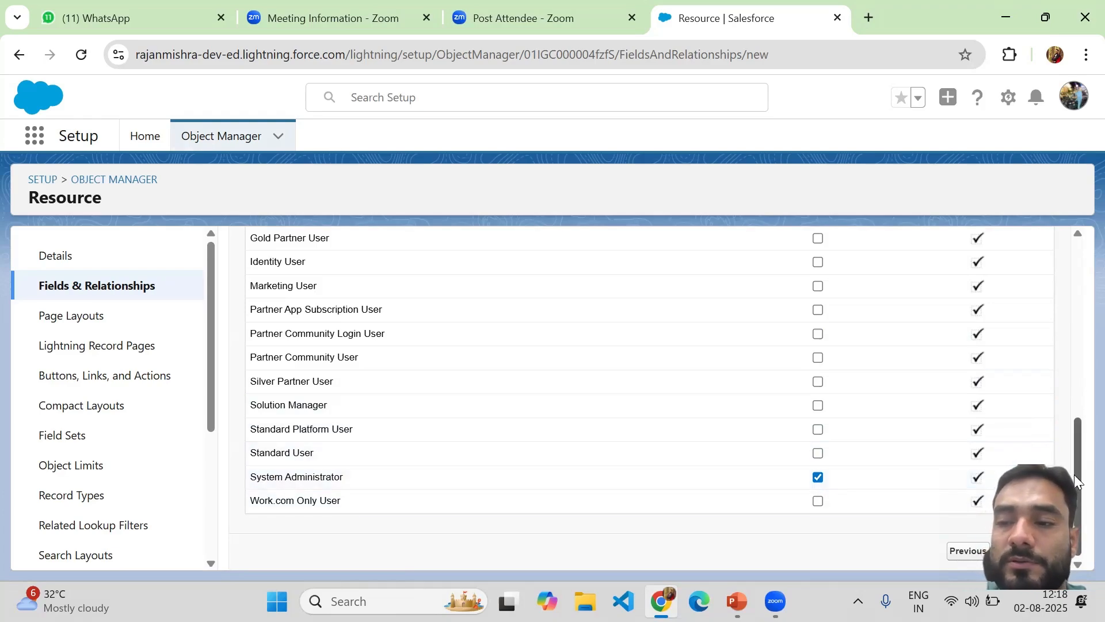
left_click_drag(1074, 474, 1078, 241)
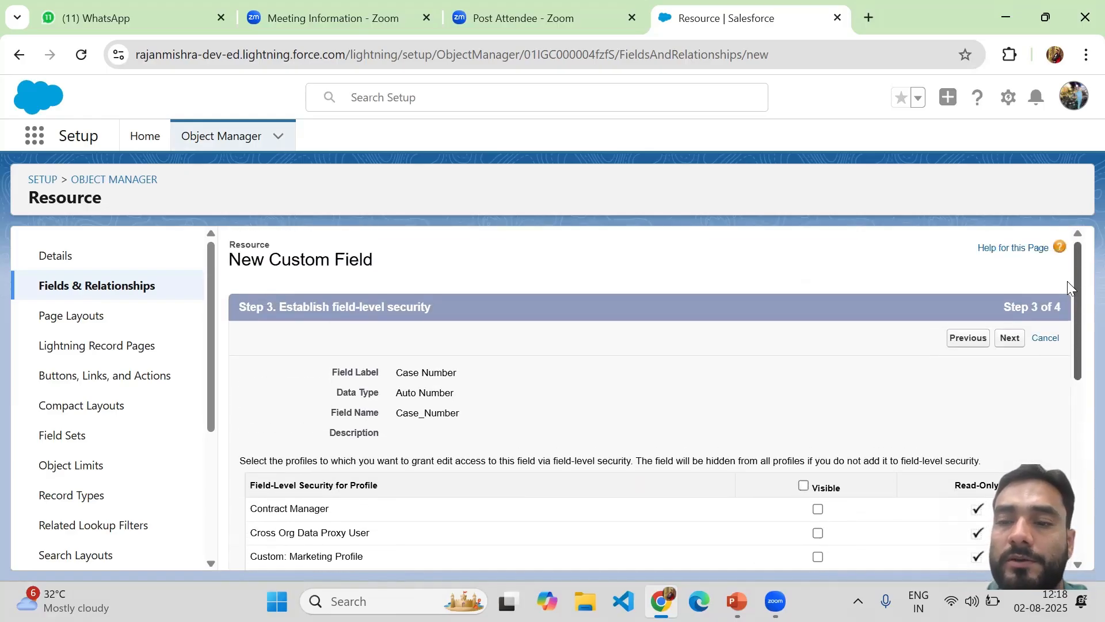
Keep Resource Layout checked and save the Case Number auto-number field as Case_Number__c
left_click(1008, 339)
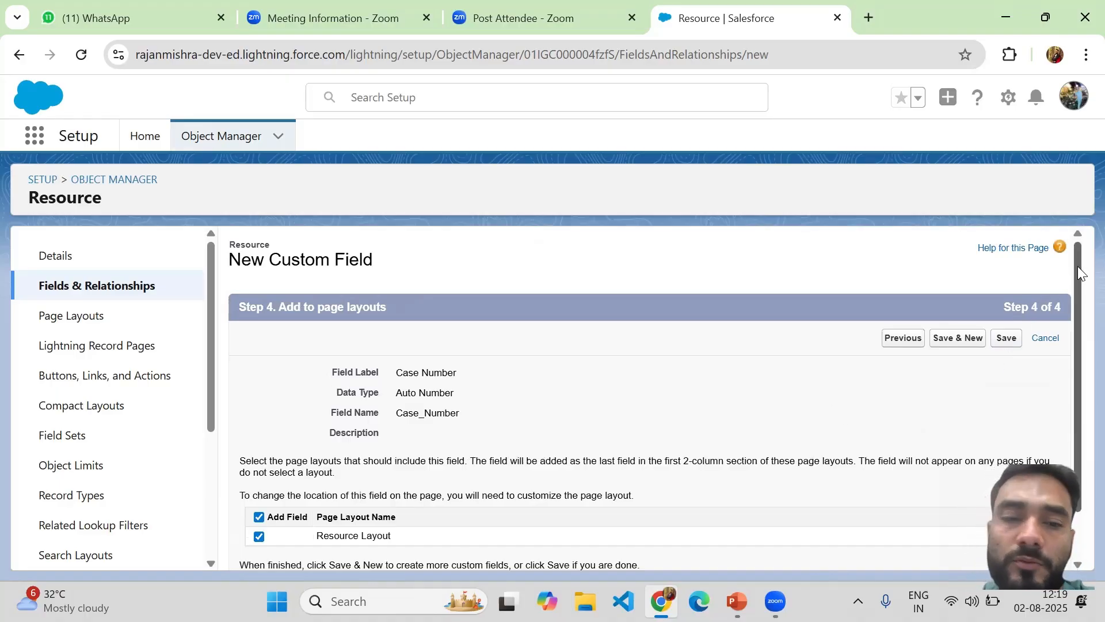
left_click_drag(1078, 265, 1077, 353)
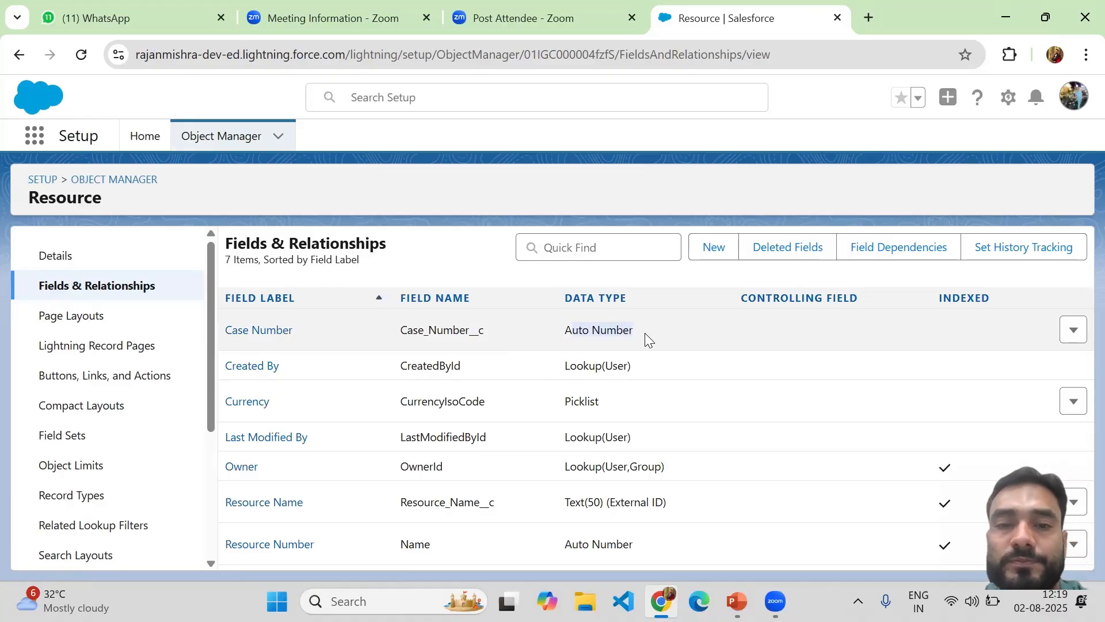
Start another Resource custom field with the Formula data type and advance to Step 2
left_click(719, 260)
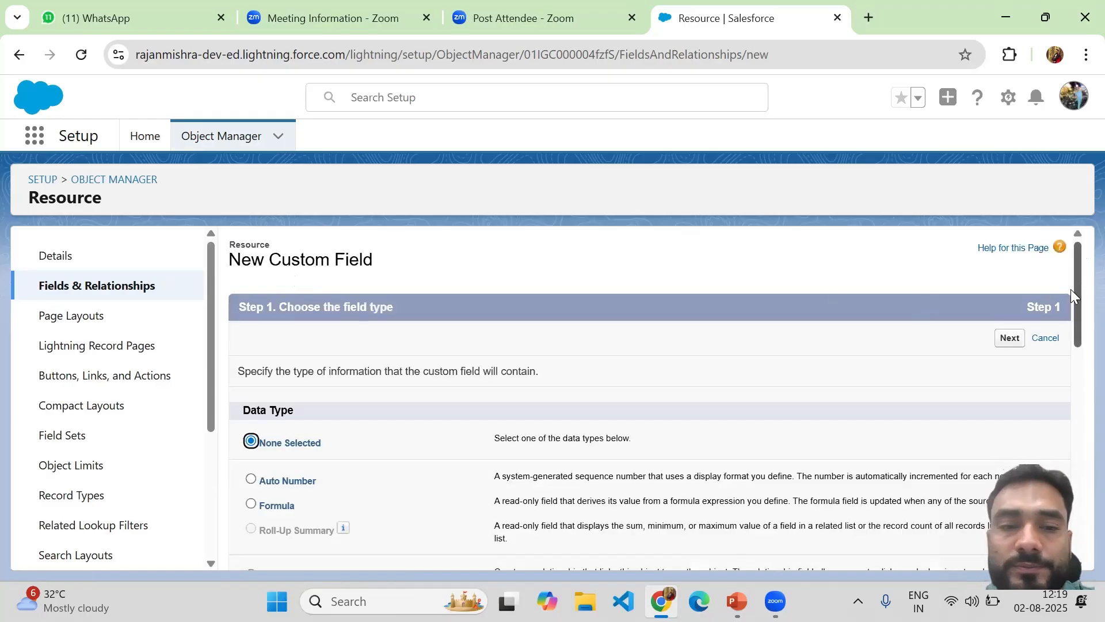
left_click_drag(1071, 289, 1076, 338)
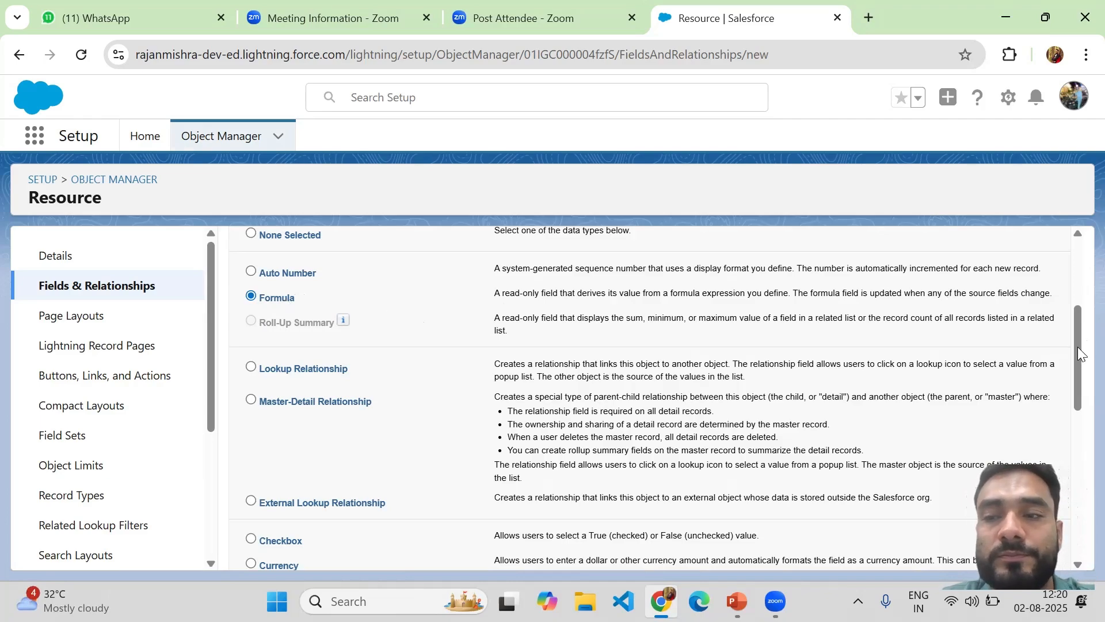
left_click_drag(1078, 349, 1078, 549)
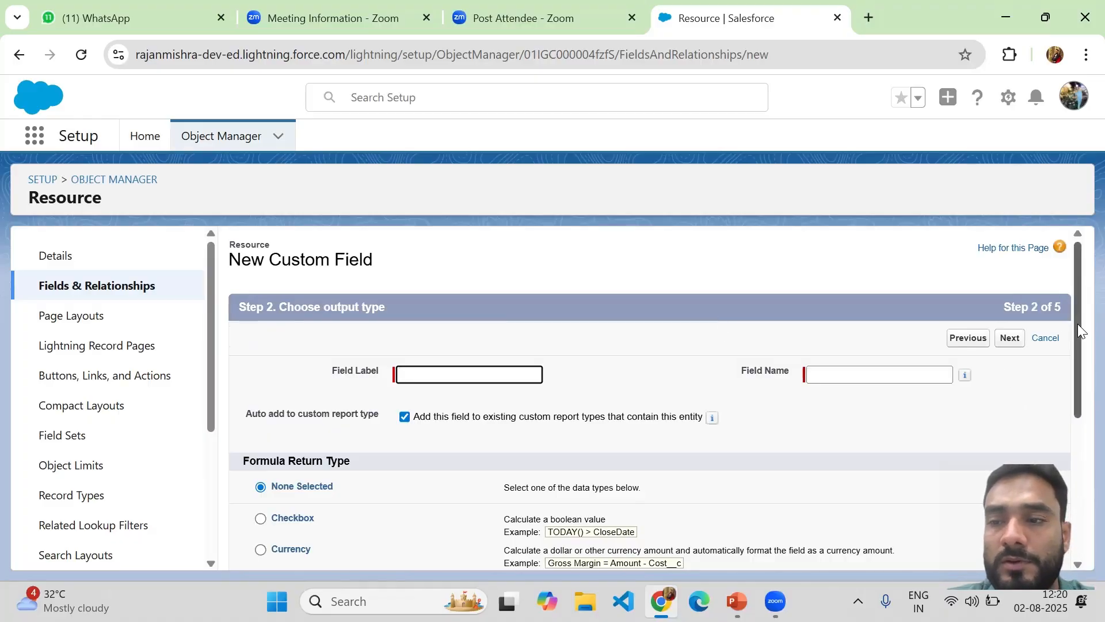
Try the Currency, Checkbox, Percent and Text return types before settling on Time
left_click_drag(1077, 324, 1068, 377)
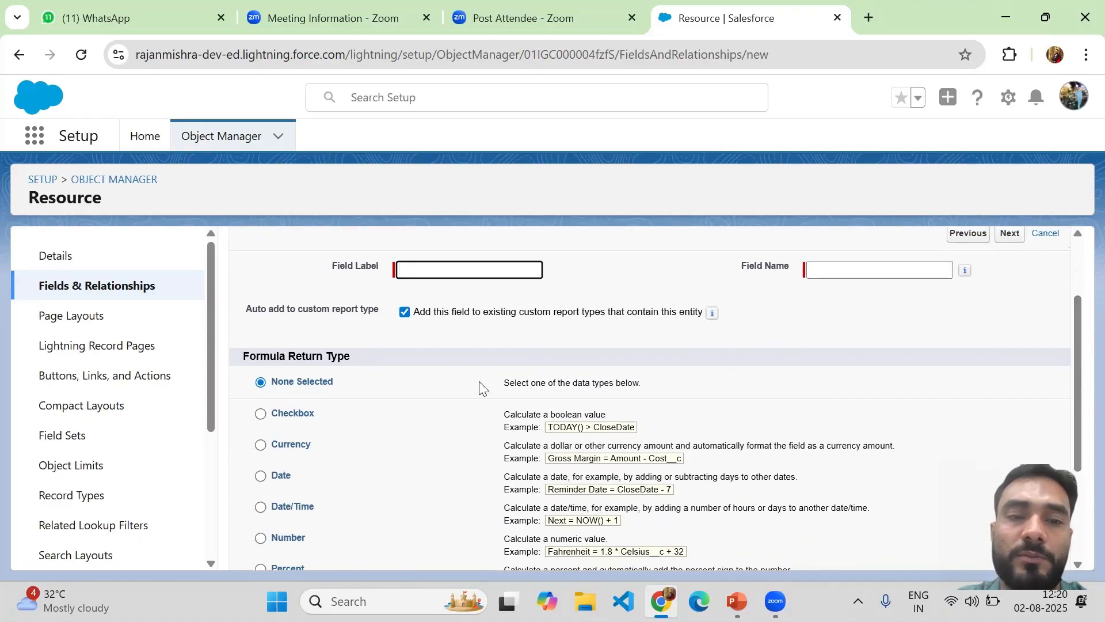
left_click(840, 272)
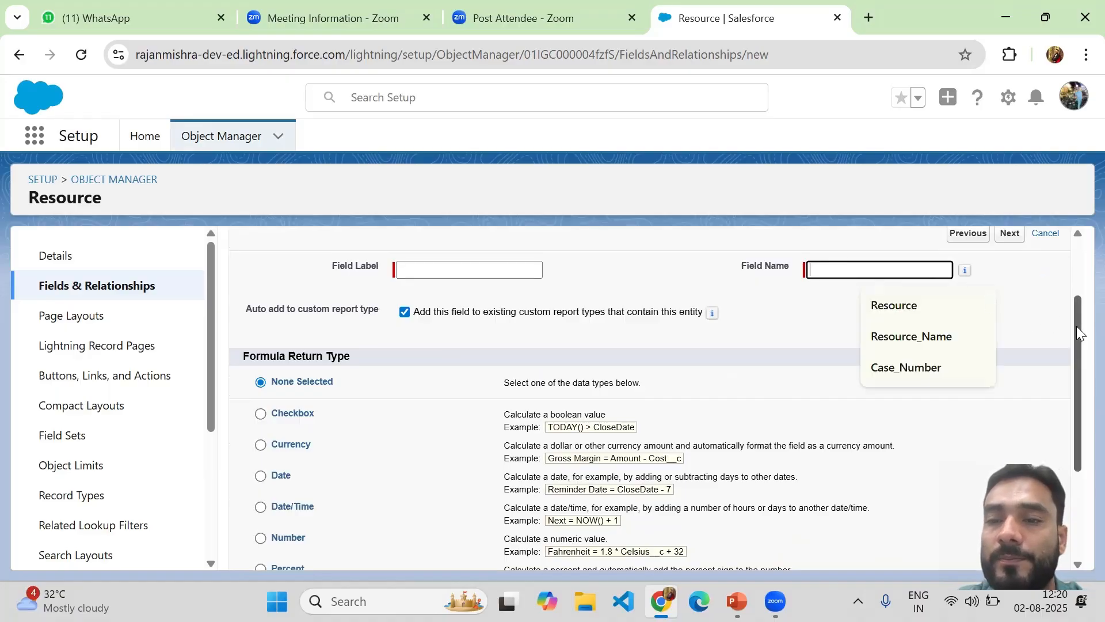
left_click_drag(1077, 326, 1076, 373)
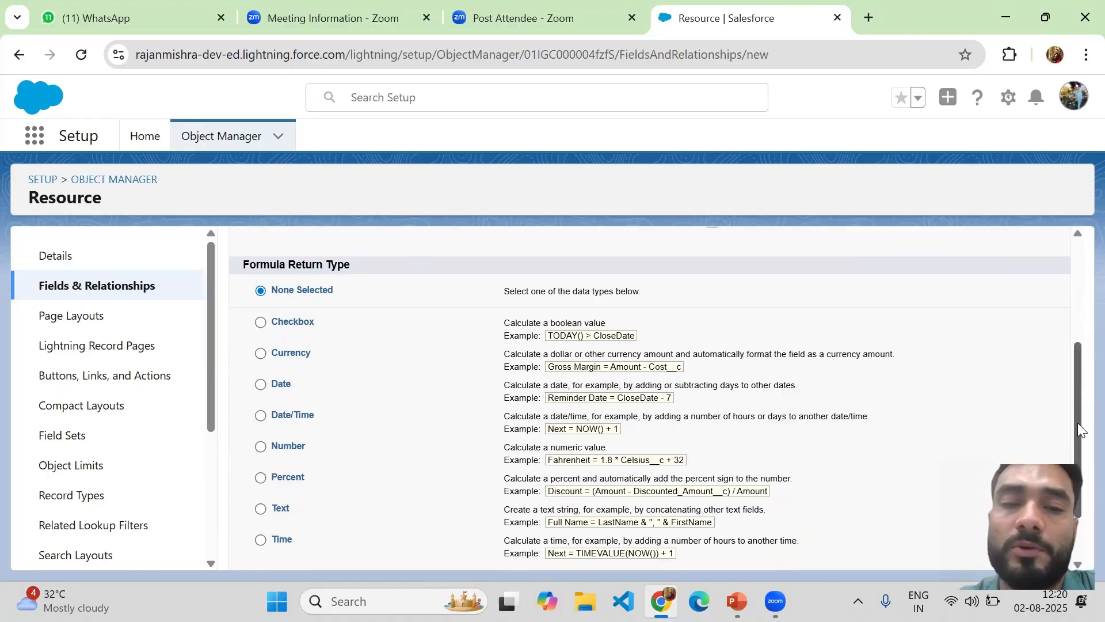
left_click_drag(1077, 423, 1068, 464)
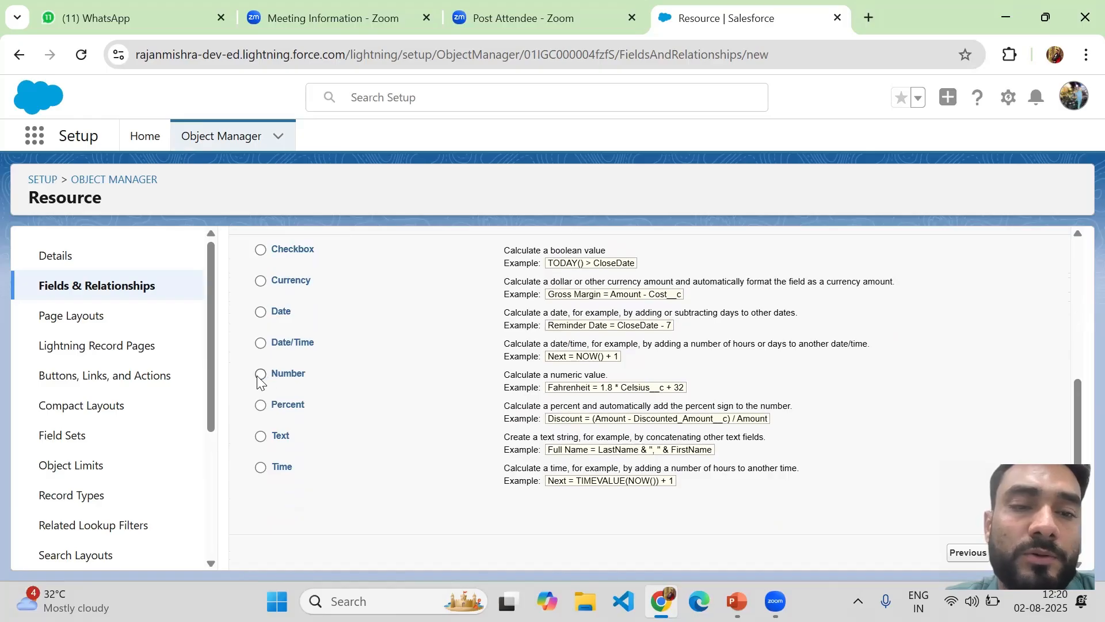
left_click(260, 313)
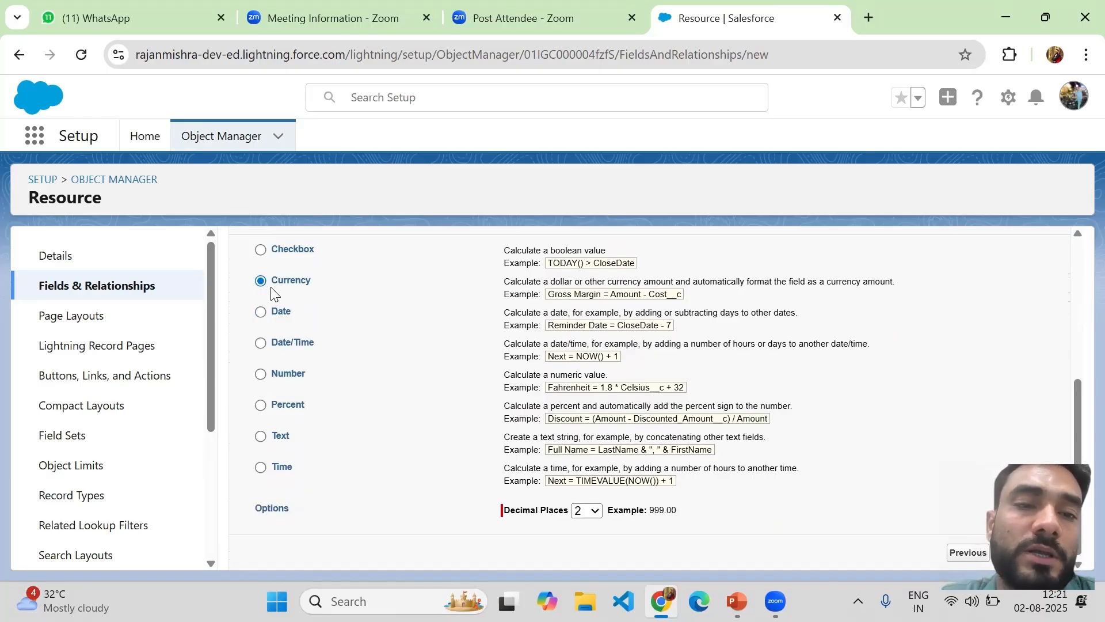
left_click(260, 249)
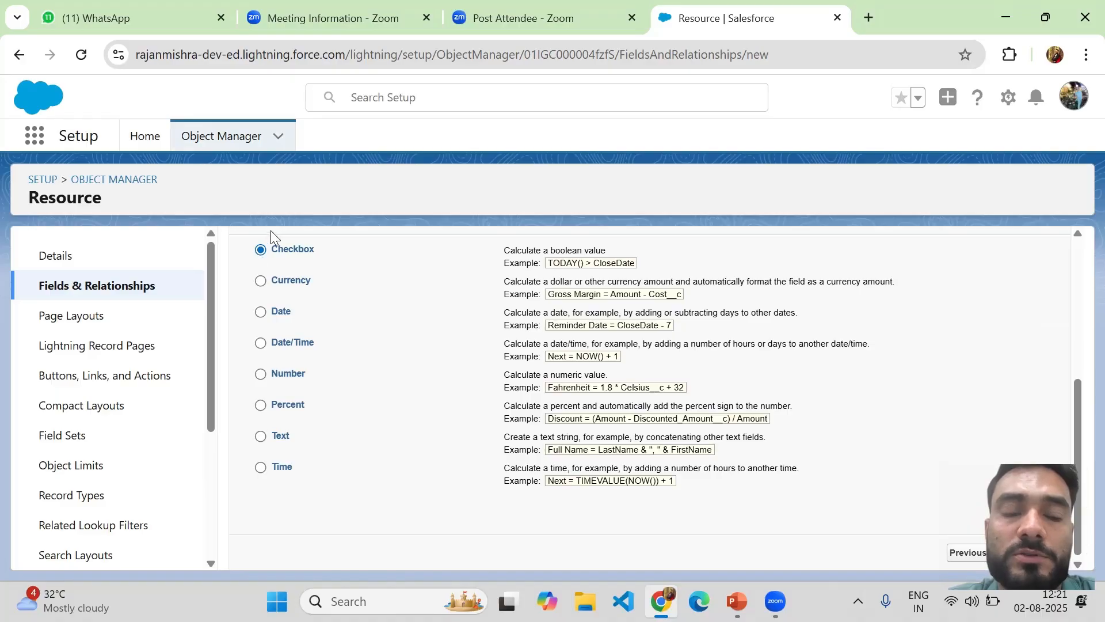
left_click(262, 406)
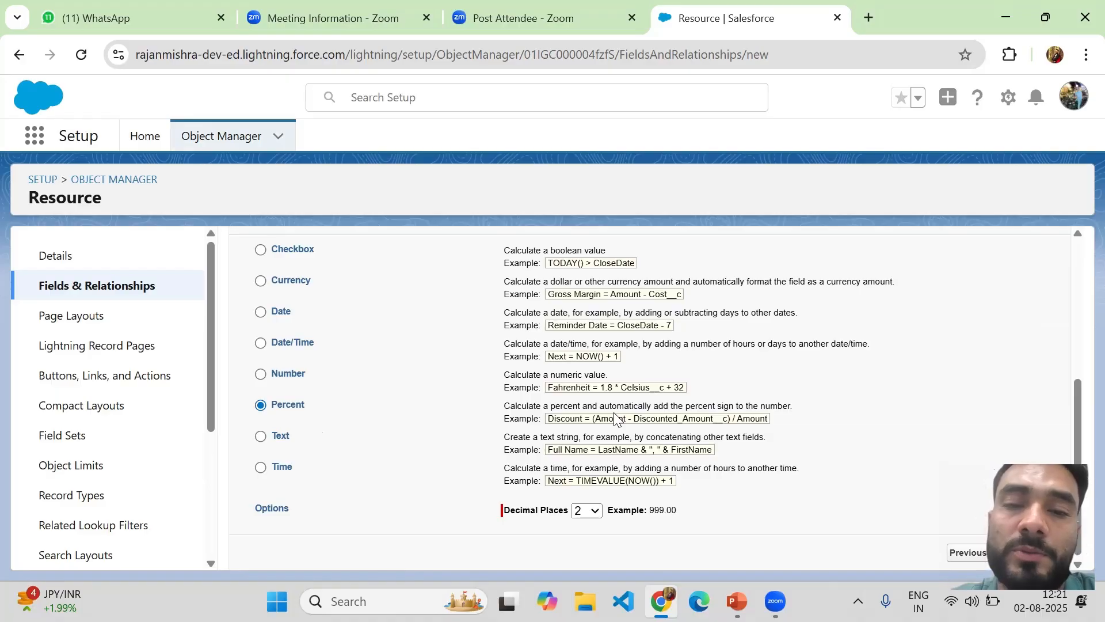
left_click_drag(1076, 415, 1077, 453)
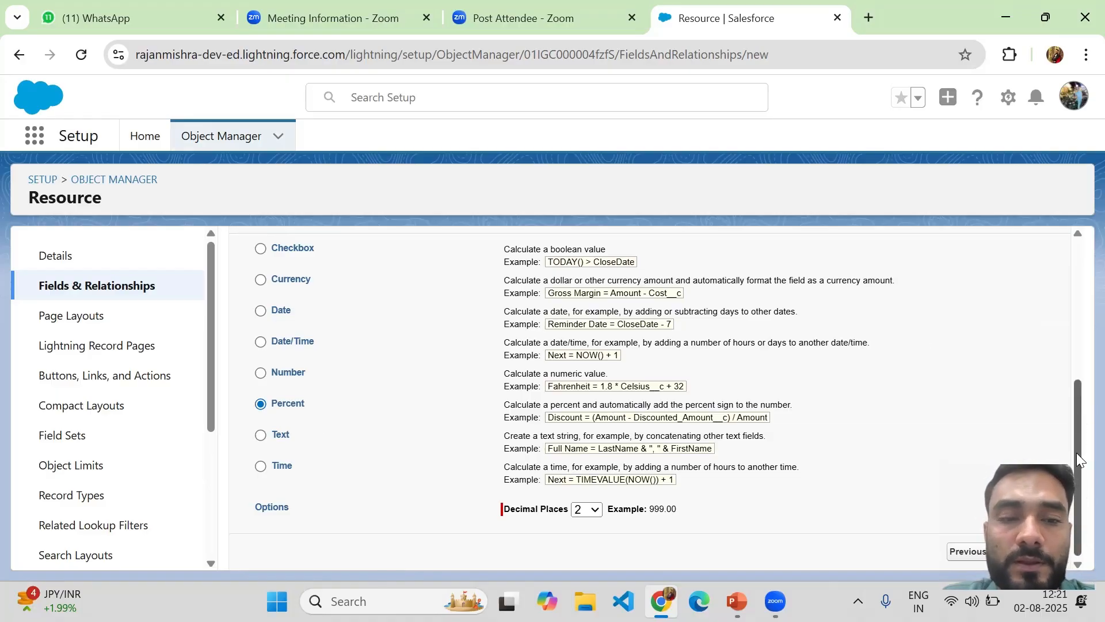
left_click(260, 435)
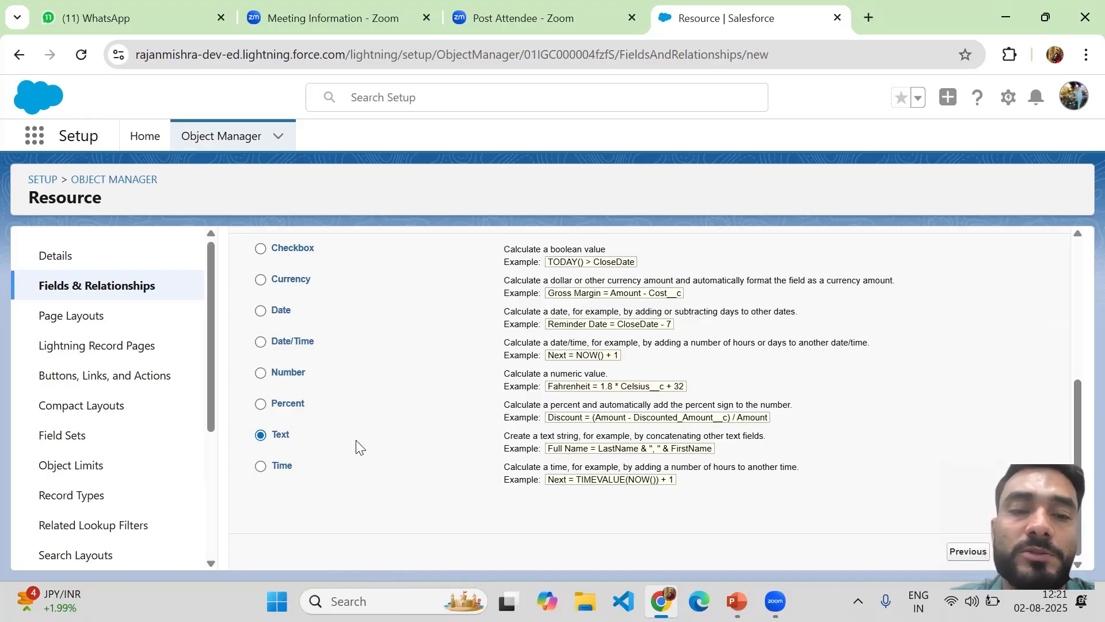
left_click(260, 467)
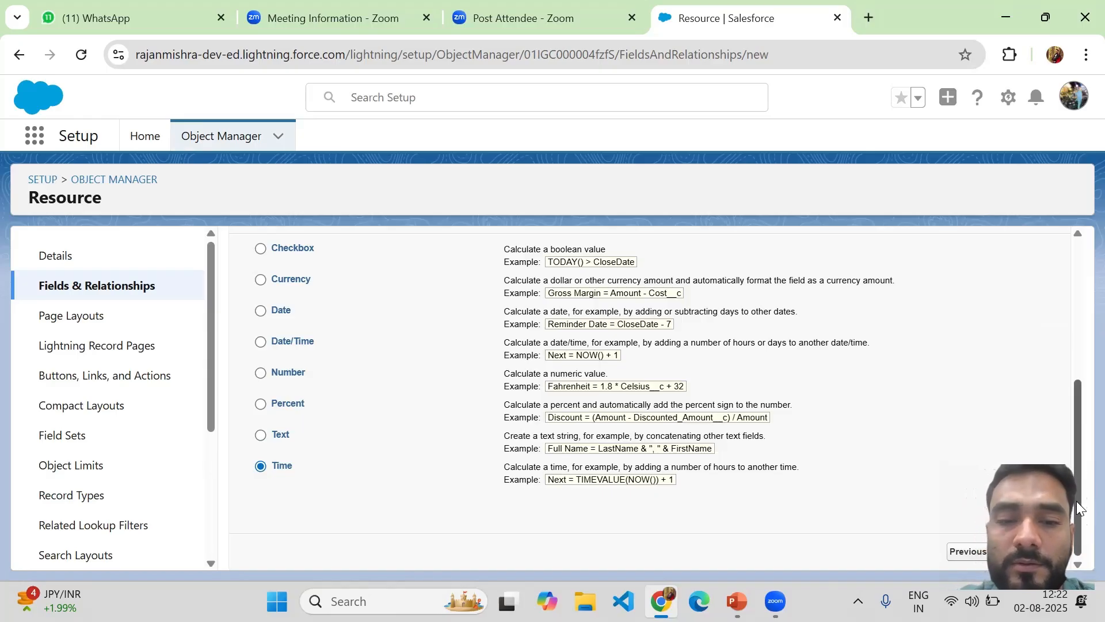
Label the field abc, correct its Field Name to abc, and continue to Step 3
scroll(1064, 421, "up", 1)
scroll(1058, 370, "up", 2)
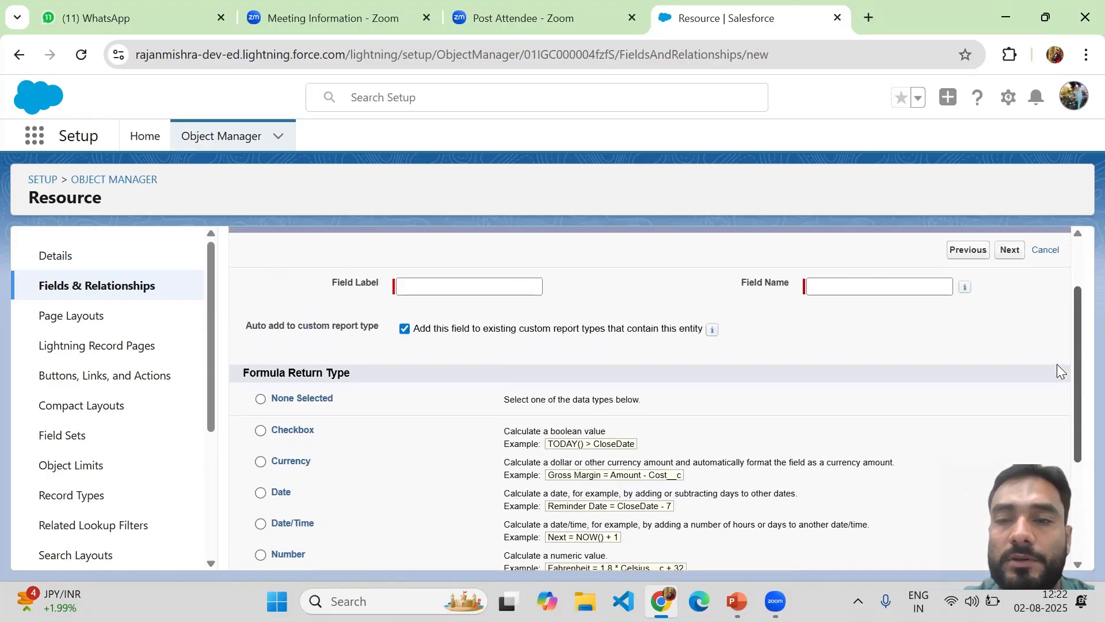
scroll(1056, 377, "down", 3)
left_click_drag(1077, 482, 1074, 356)
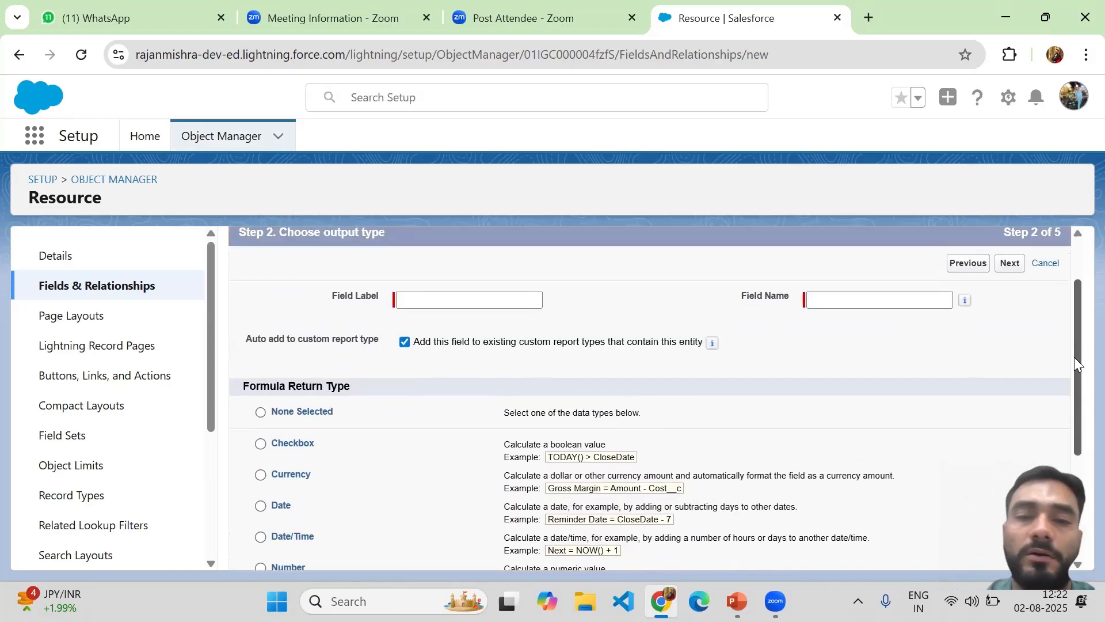
left_click(418, 299)
left_click(418, 299)
type("abc")
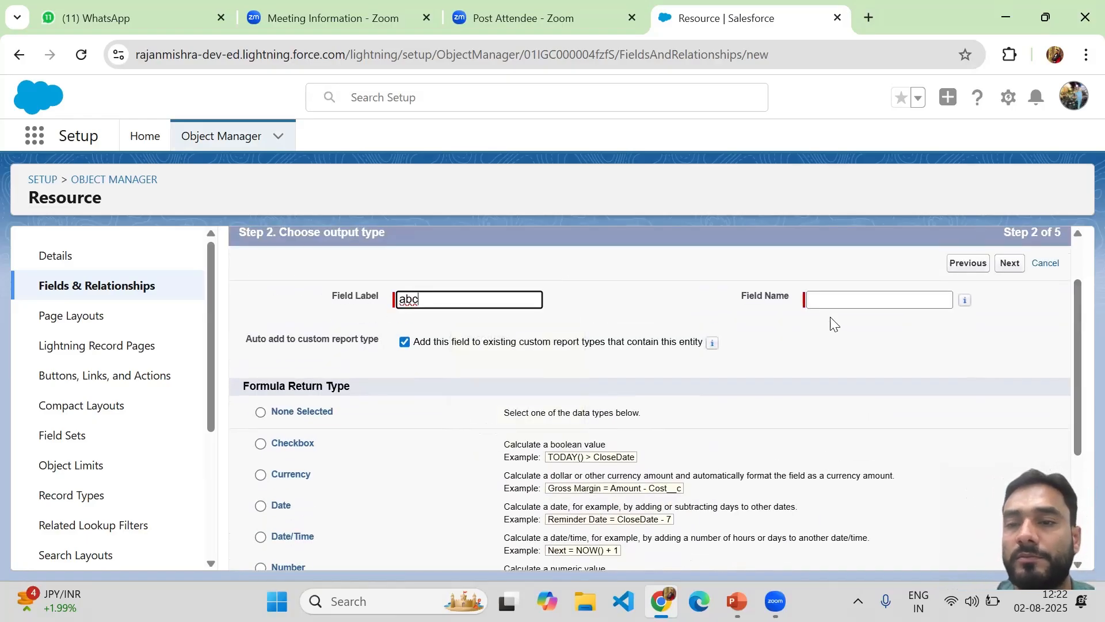
left_click(836, 303)
type("apc")
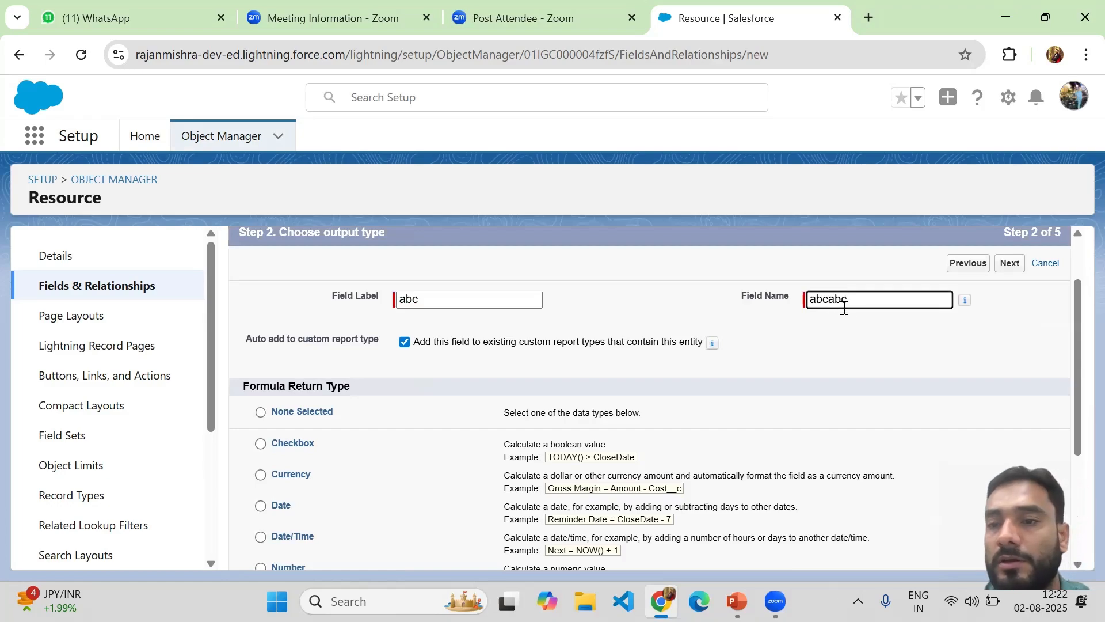
key("BackSpace")
key("BackSpace")
key("BackSpace")
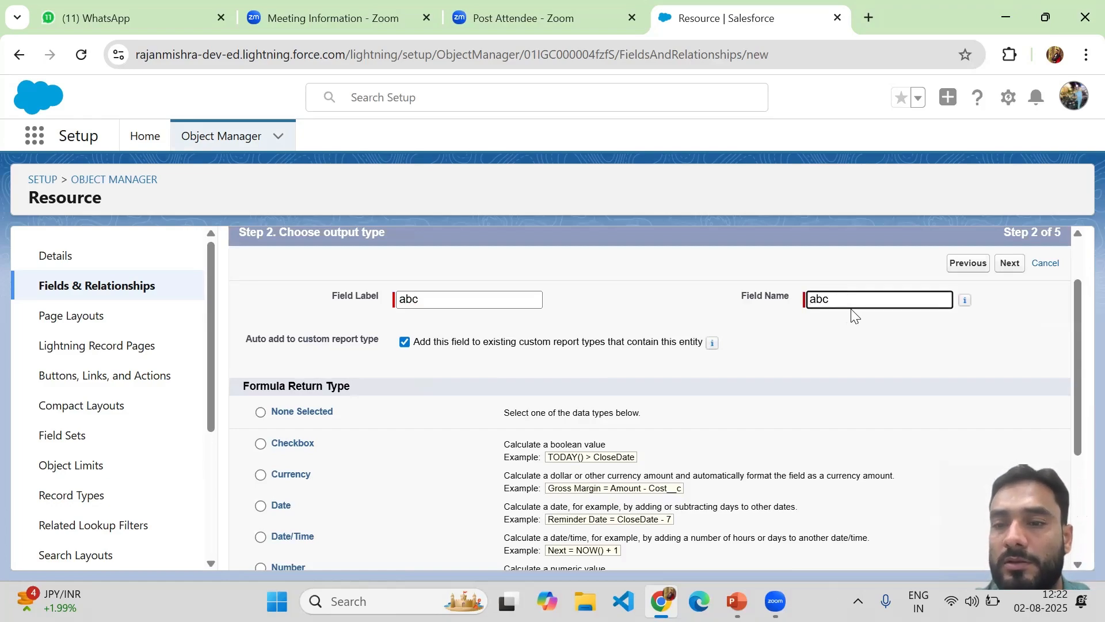
left_click(1009, 264)
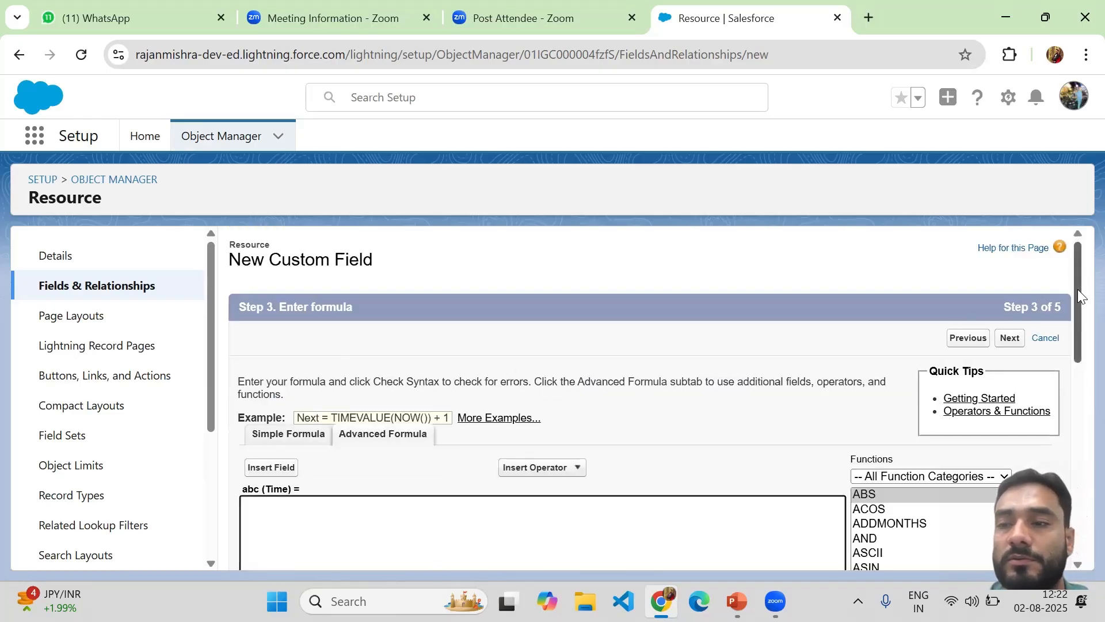
Switch to the simple formula editor and check which fields can be inserted
left_click_drag(1077, 289, 1077, 426)
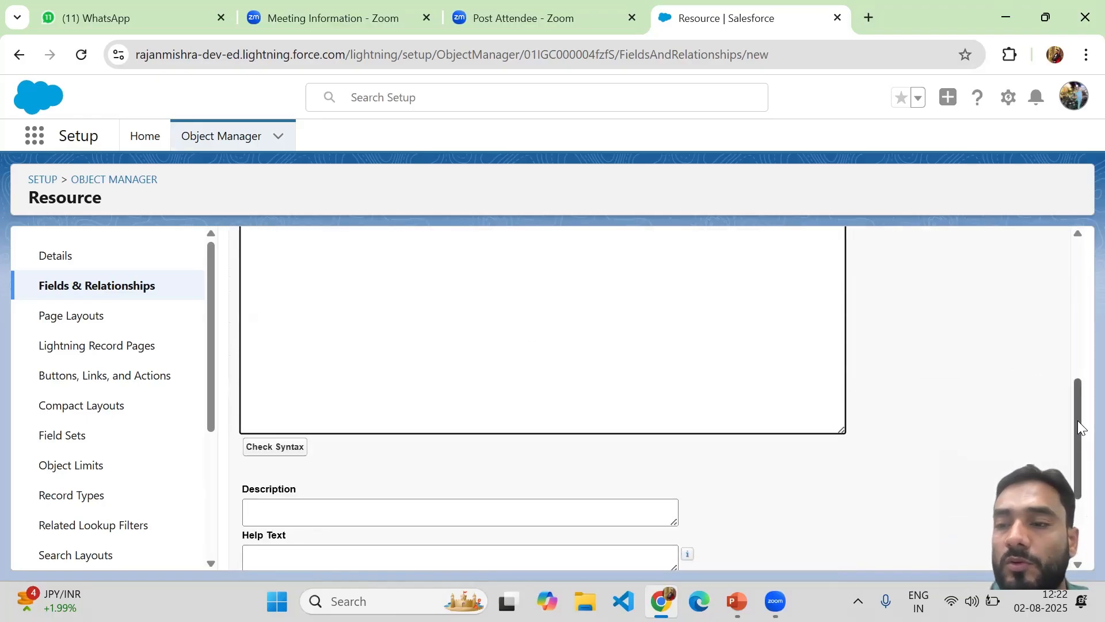
left_click_drag(1077, 419, 1058, 345)
scroll(1058, 345, "up", 2)
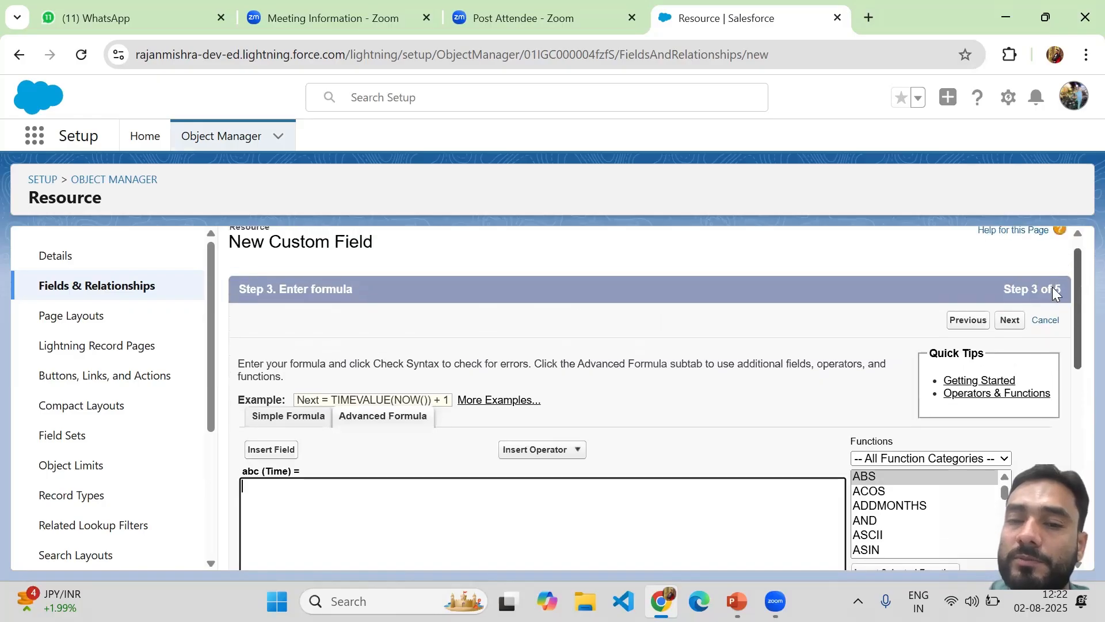
scroll(1067, 313, "down", 2)
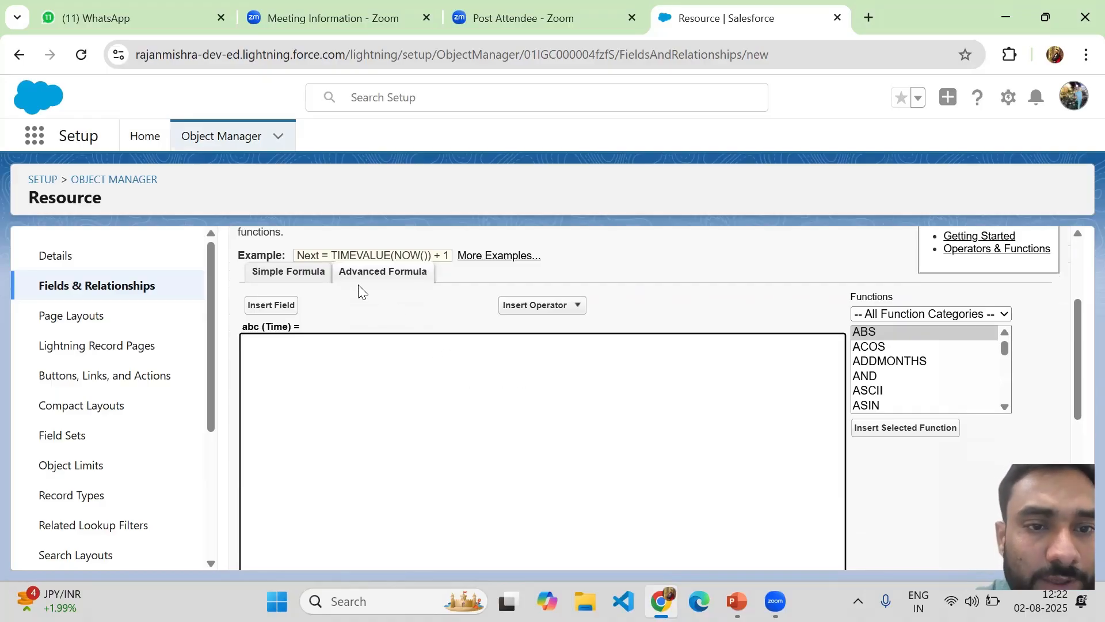
left_click(296, 271)
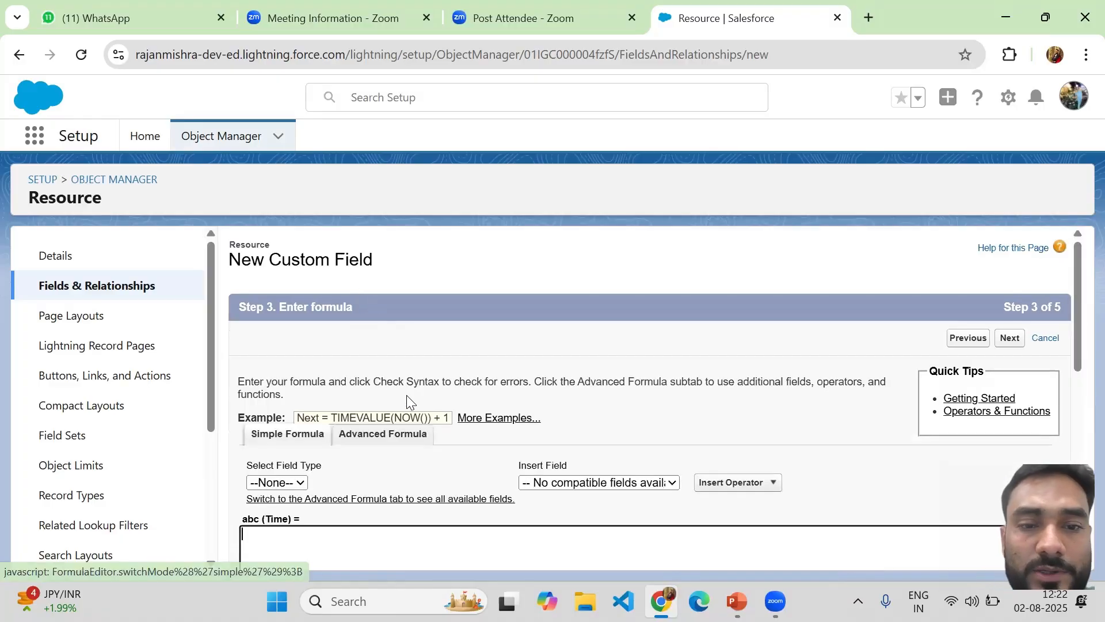
left_click_drag(1078, 306, 1077, 368)
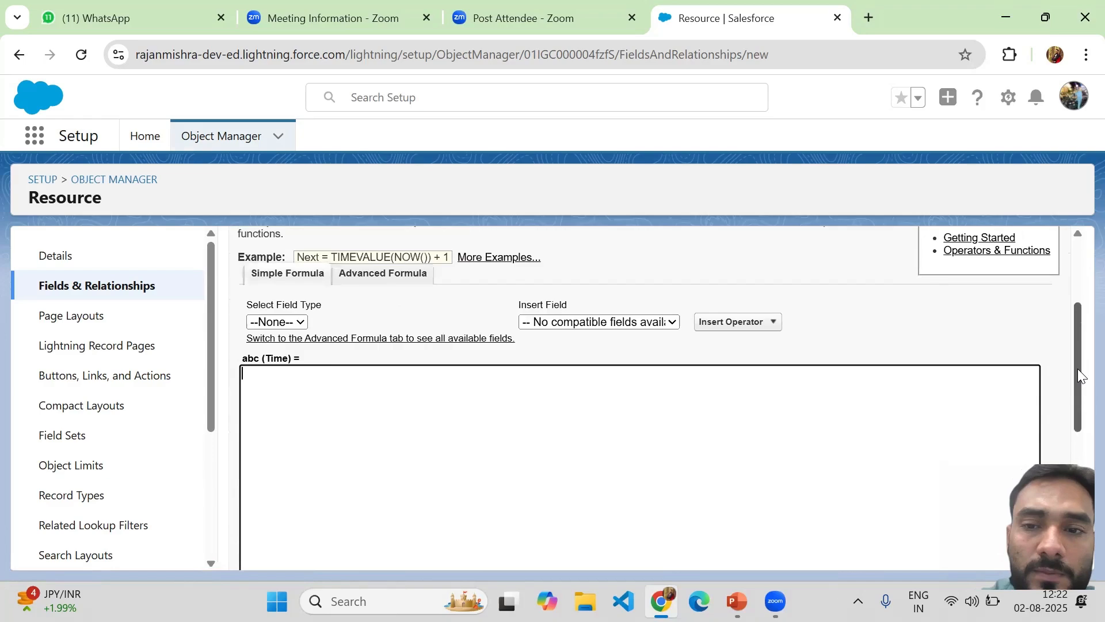
left_click(555, 321)
left_click(555, 321)
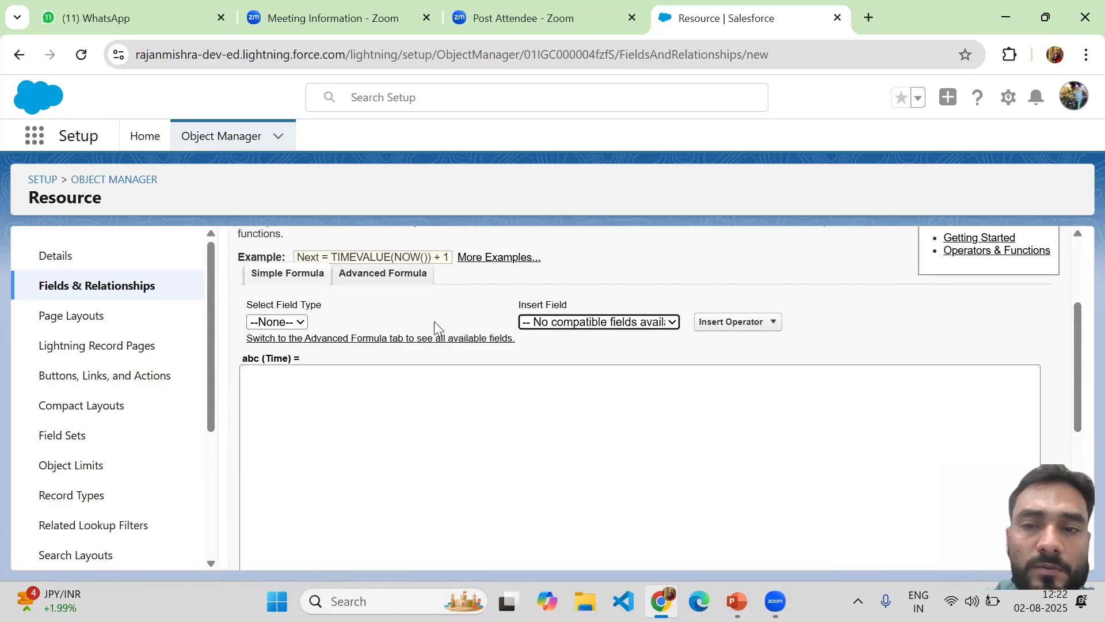
Look at the field type choices, then return to the empty Advanced Formula editor
left_click(276, 321)
left_click(389, 274)
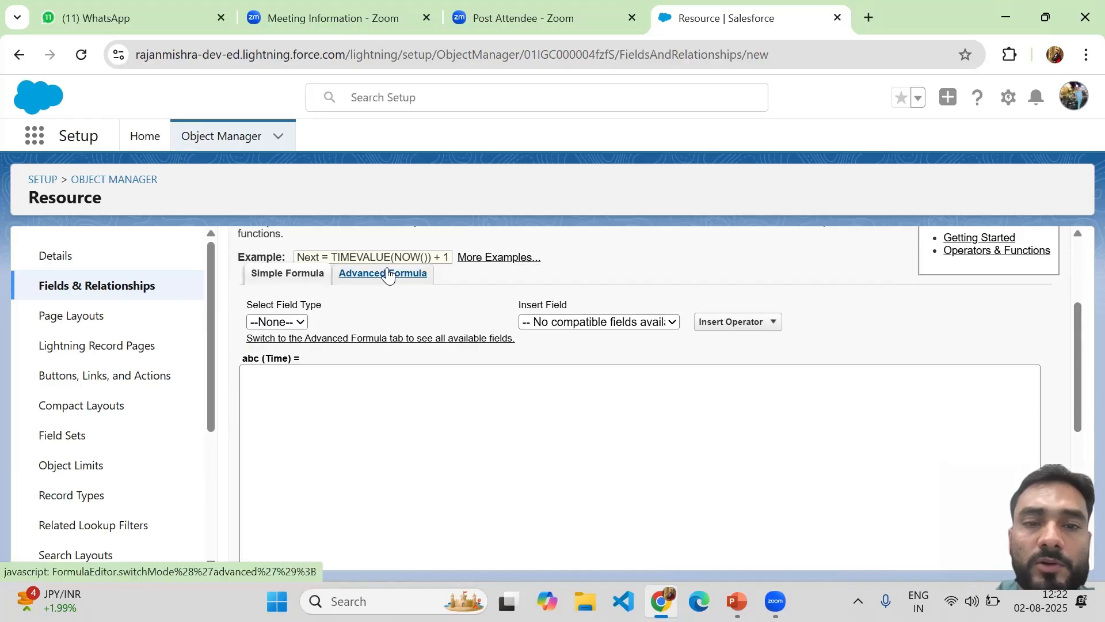
left_click(389, 274)
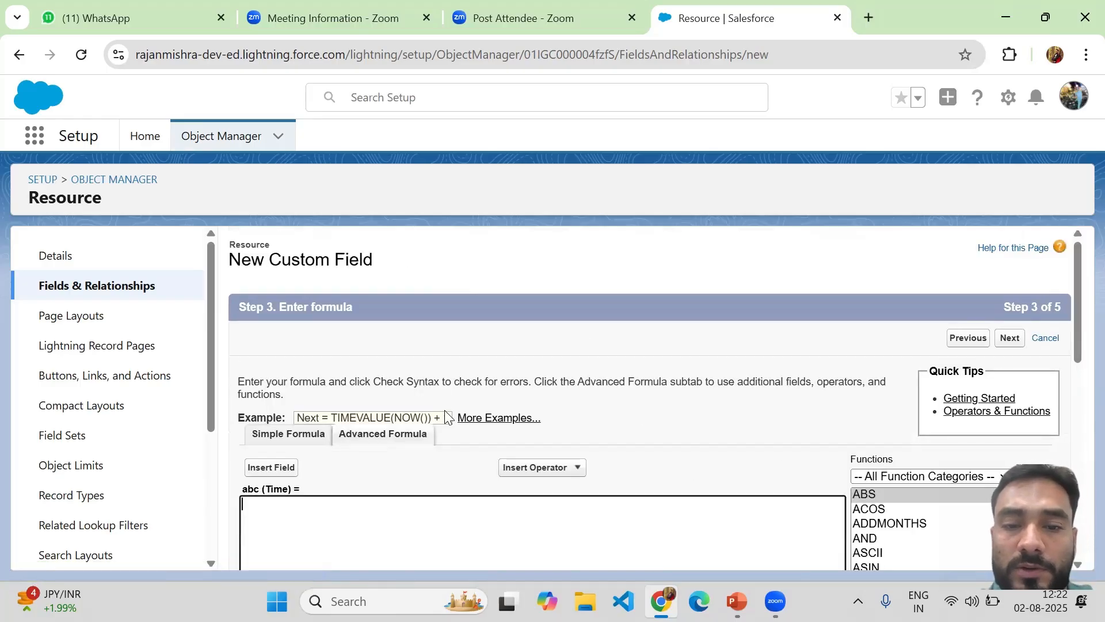
left_click_drag(1078, 277, 1073, 353)
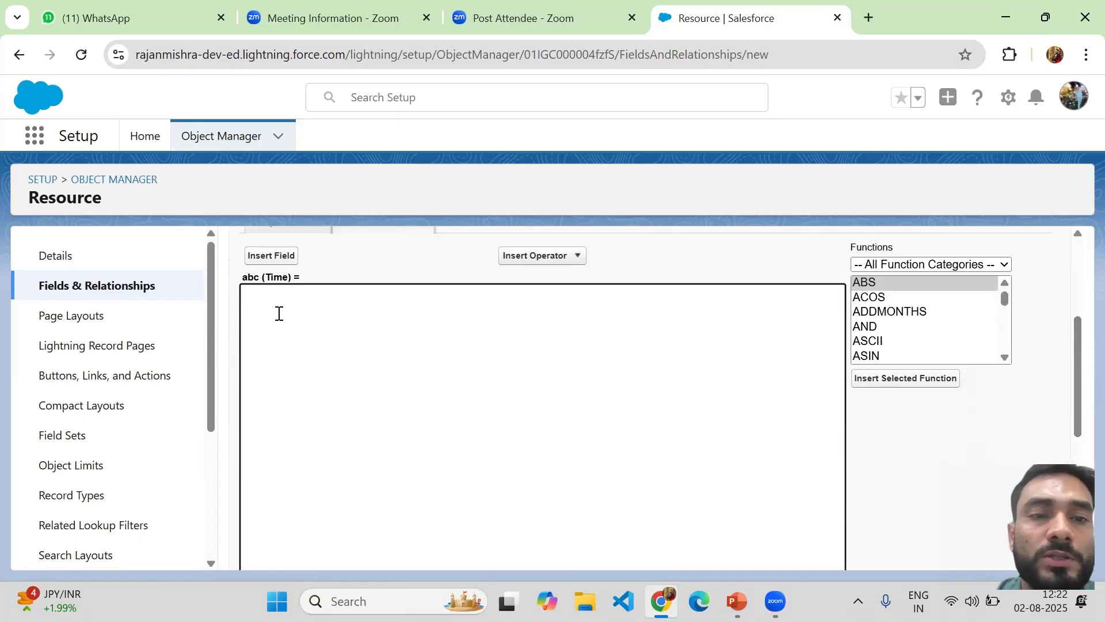
Insert the Resource > Resource Name field, putting Resource_Name__c into the formula
left_click(270, 259)
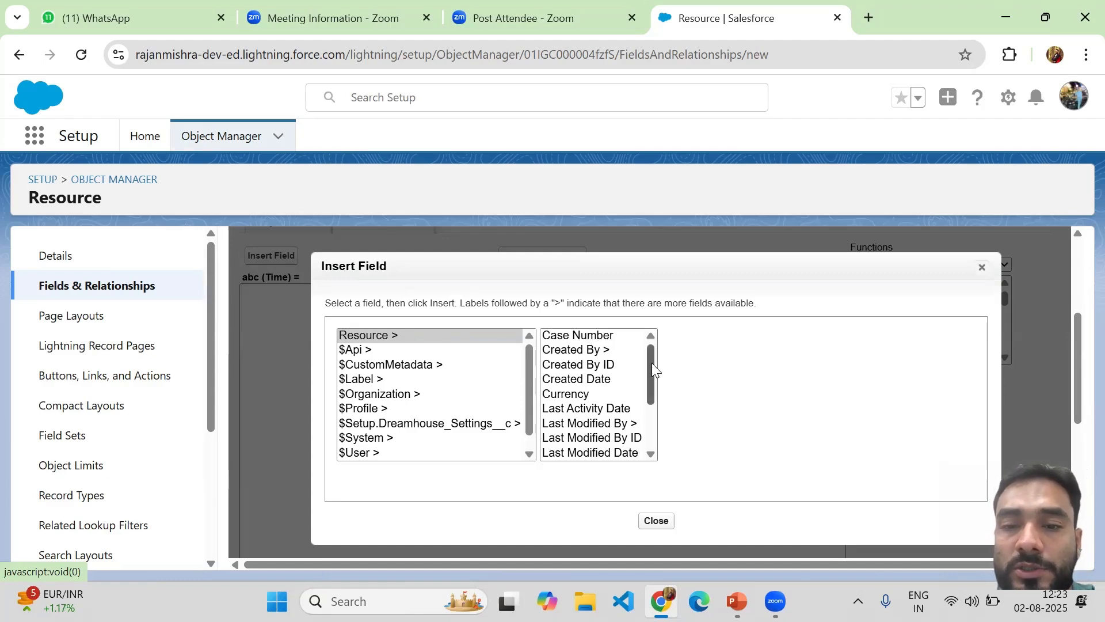
left_click_drag(652, 362, 653, 411)
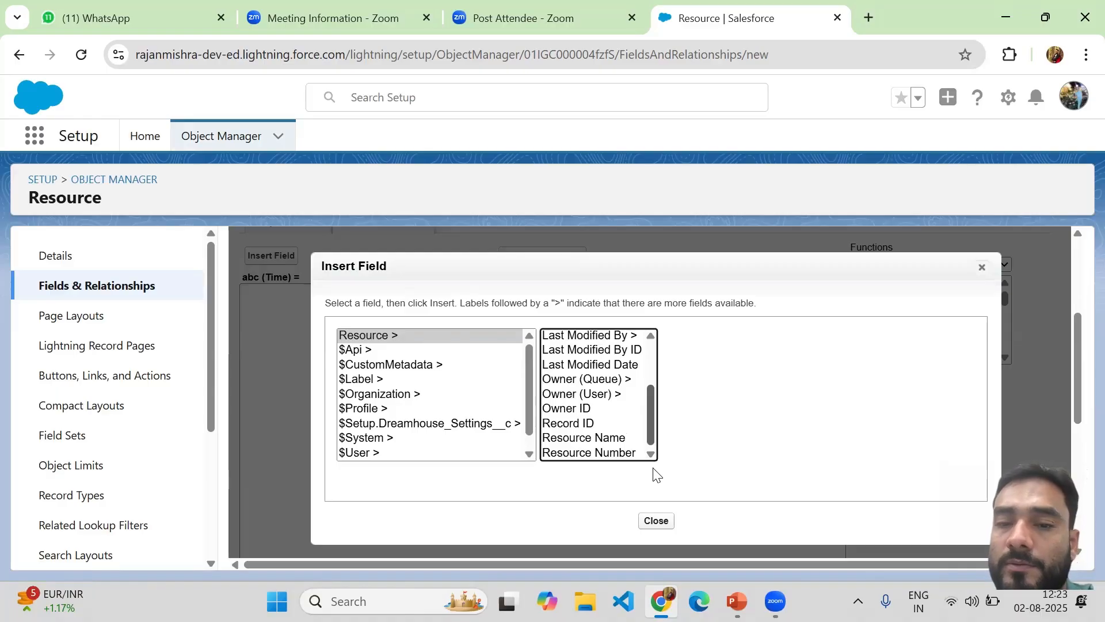
mouse_move(653, 426)
left_mouse_down()
mouse_move(654, 370)
mouse_move(655, 420)
left_mouse_up()
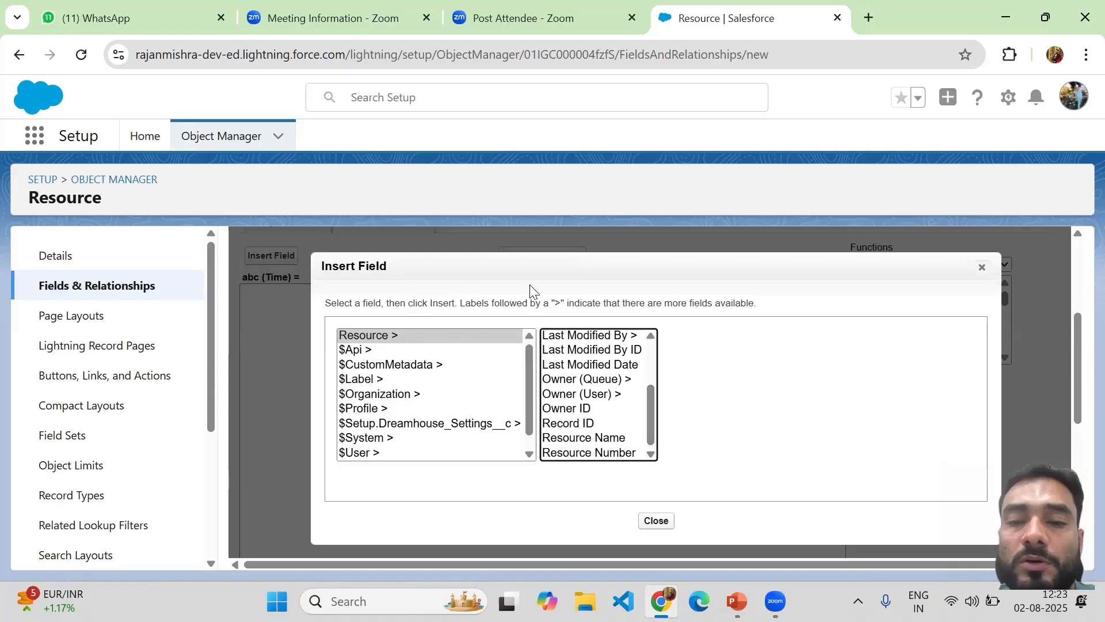
left_click(548, 440)
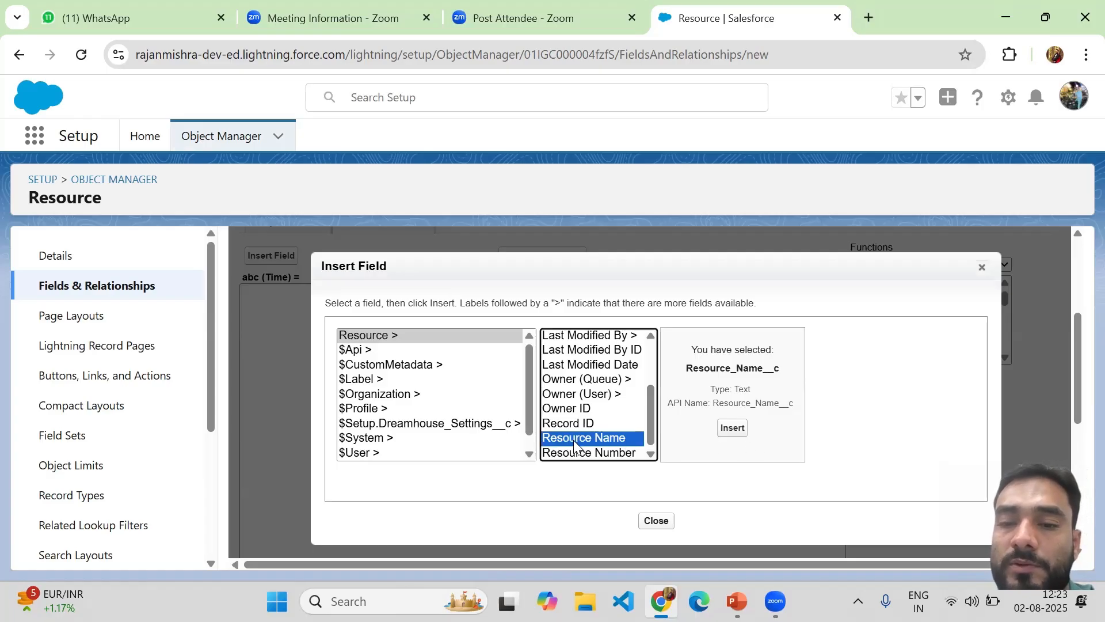
left_click(734, 431)
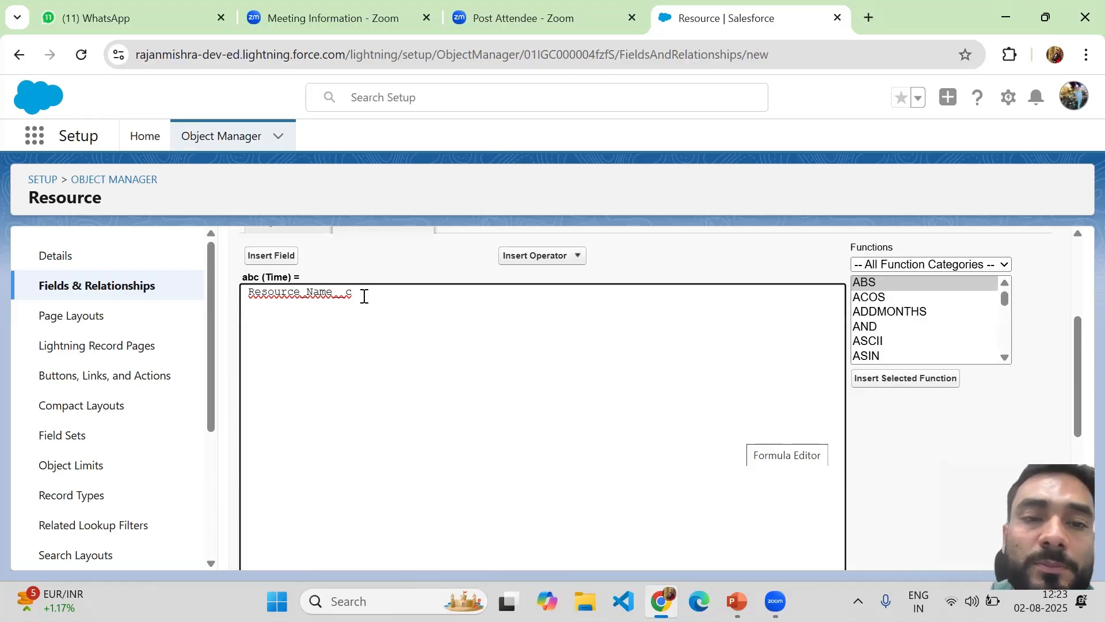
Add a + operator after Resource_Name__c and place the caret at the formula's end
left_click(578, 260)
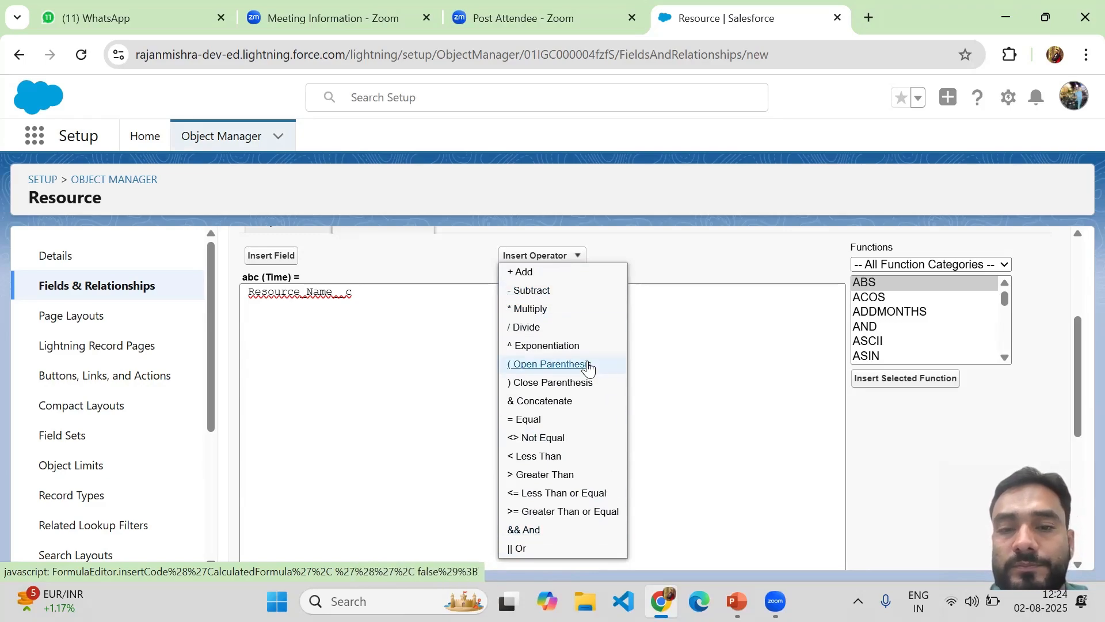
left_click(531, 275)
left_click(378, 289)
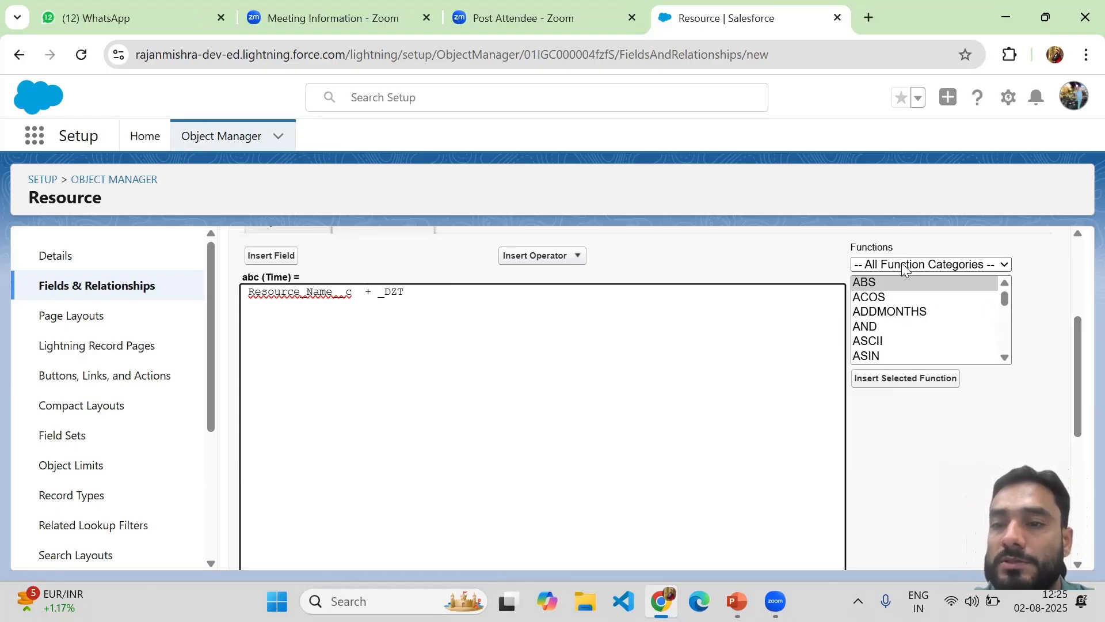
left_click(1005, 265)
left_click(1004, 264)
left_click(1005, 265)
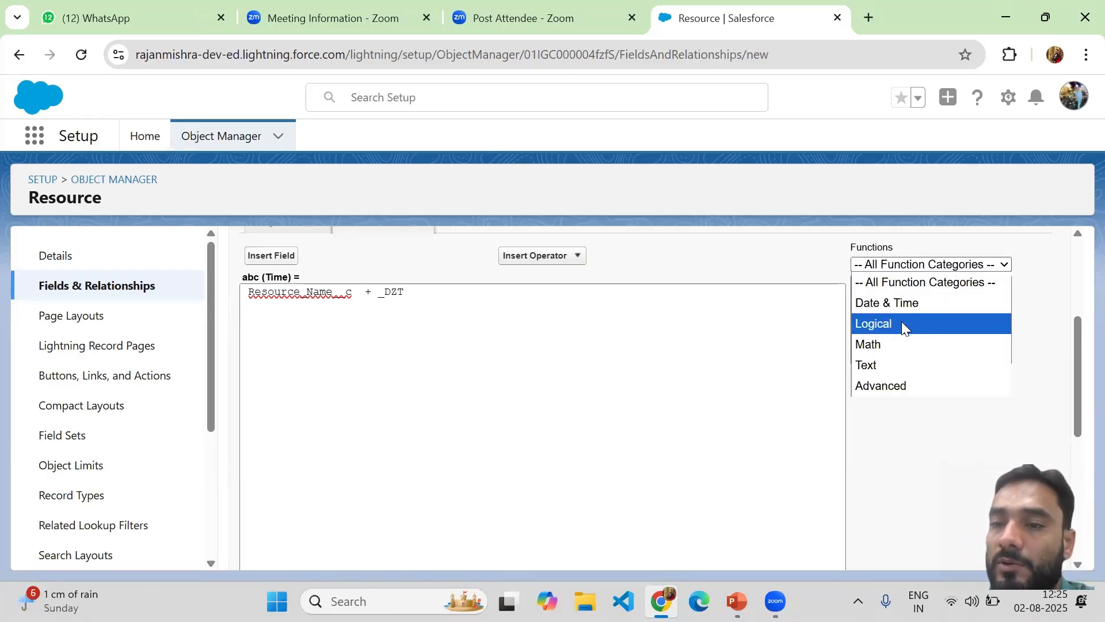
left_click(970, 281)
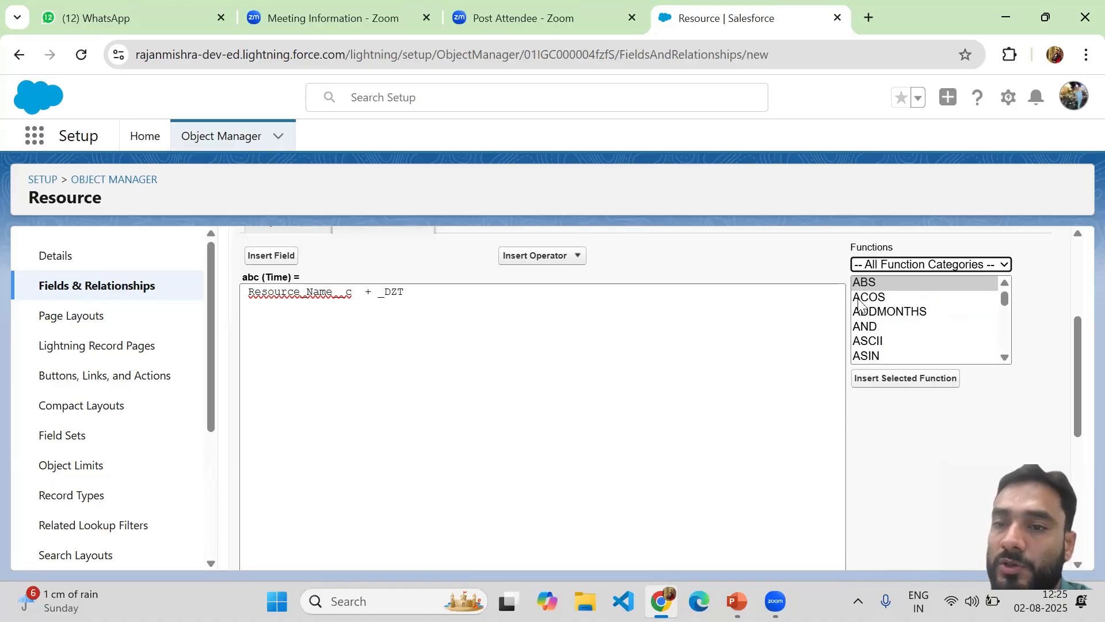
left_click(1002, 303)
scroll(1004, 309, "down", 5)
scroll(1004, 309, "up", 5)
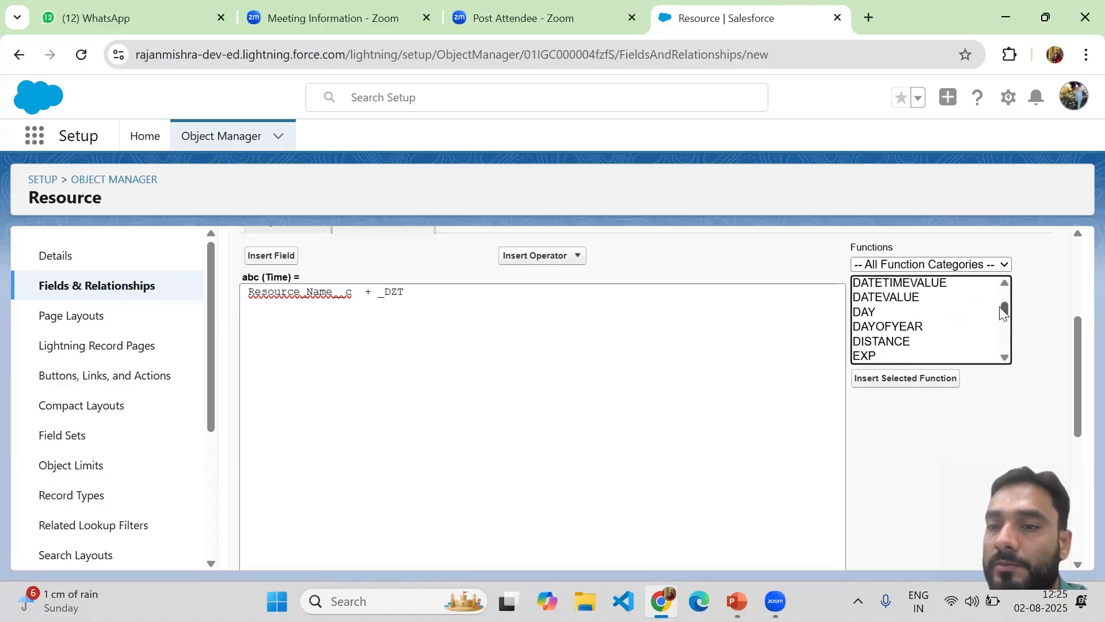
left_click(899, 311)
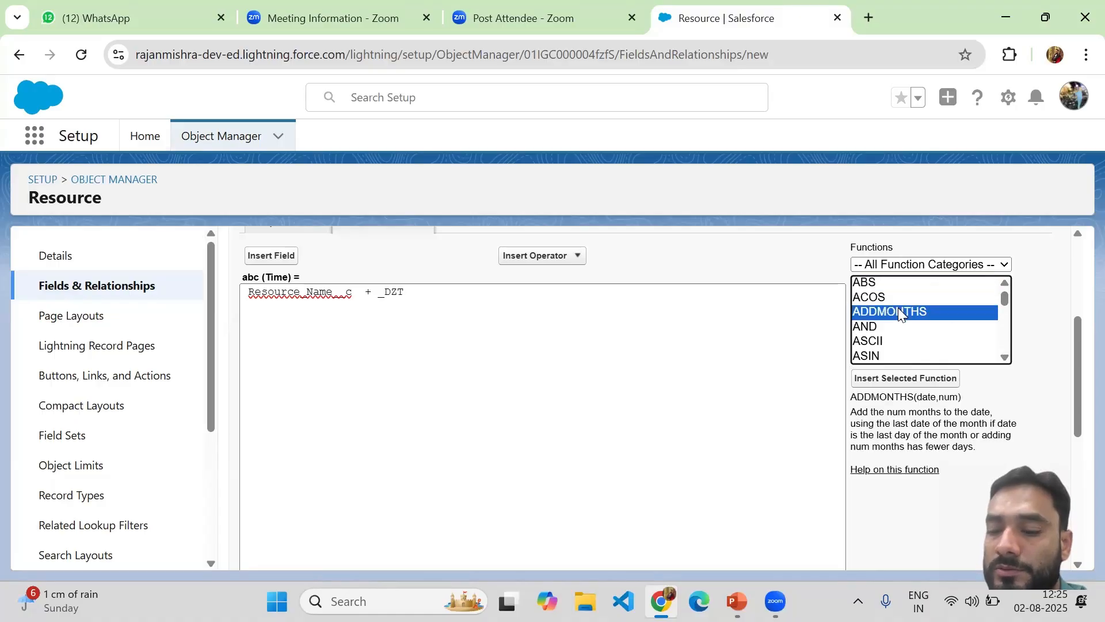
key("Down")
key("Down")
key("Down")
key("Down")
key("Down")
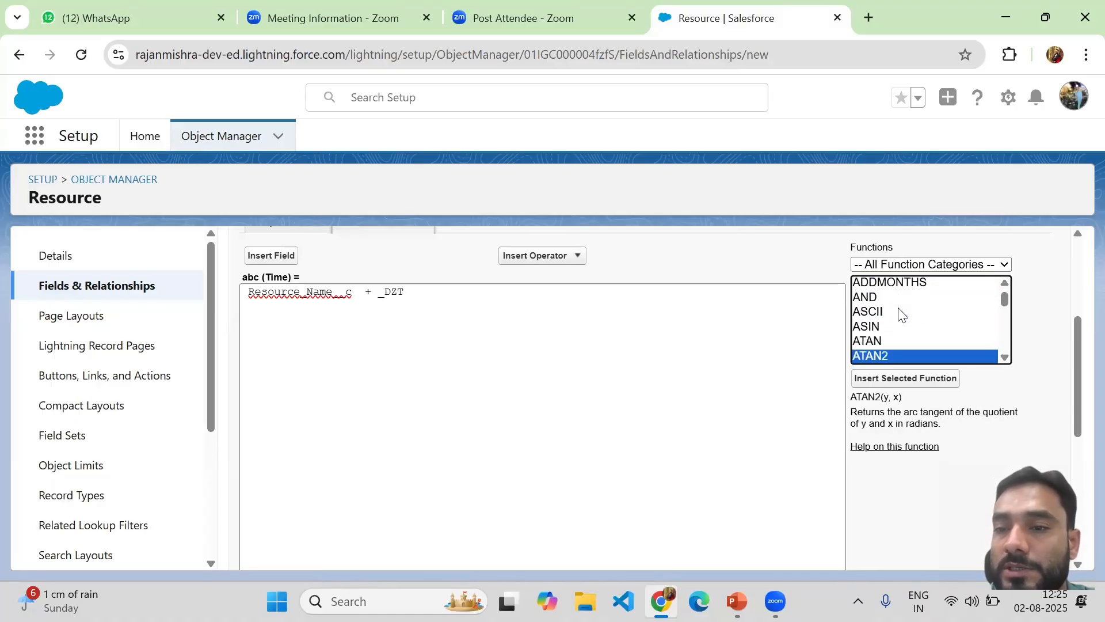
key("Down")
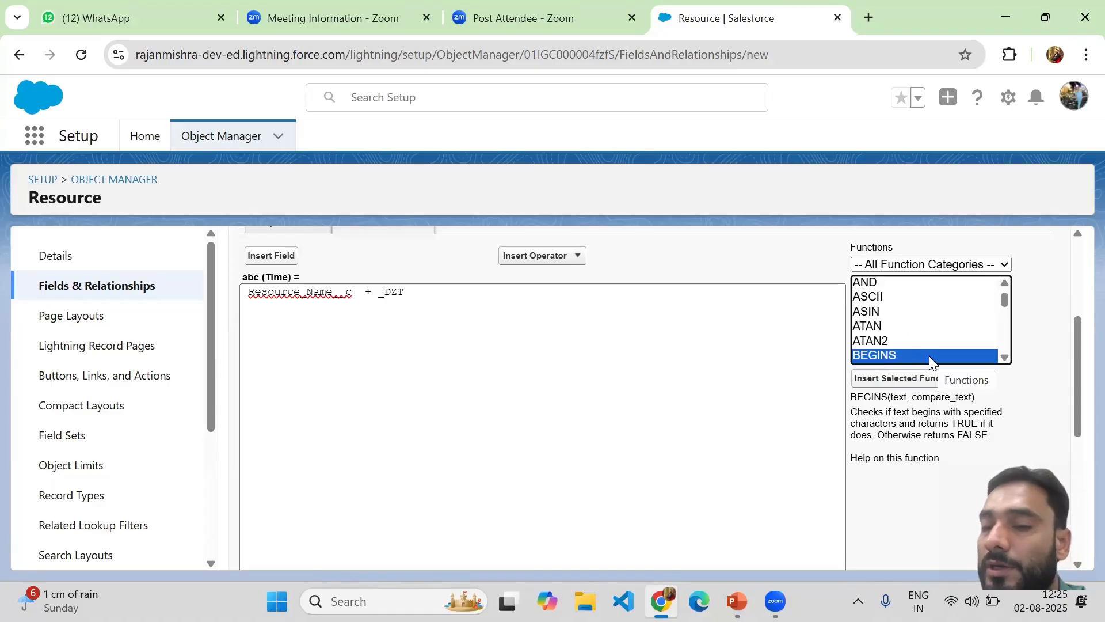
key("Down")
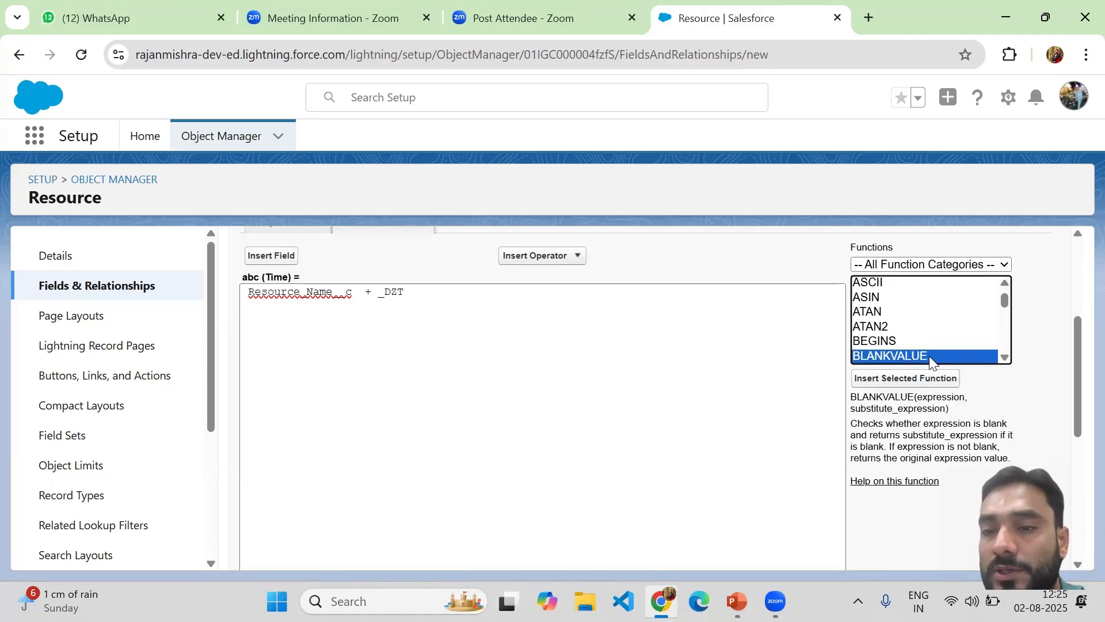
key("Down")
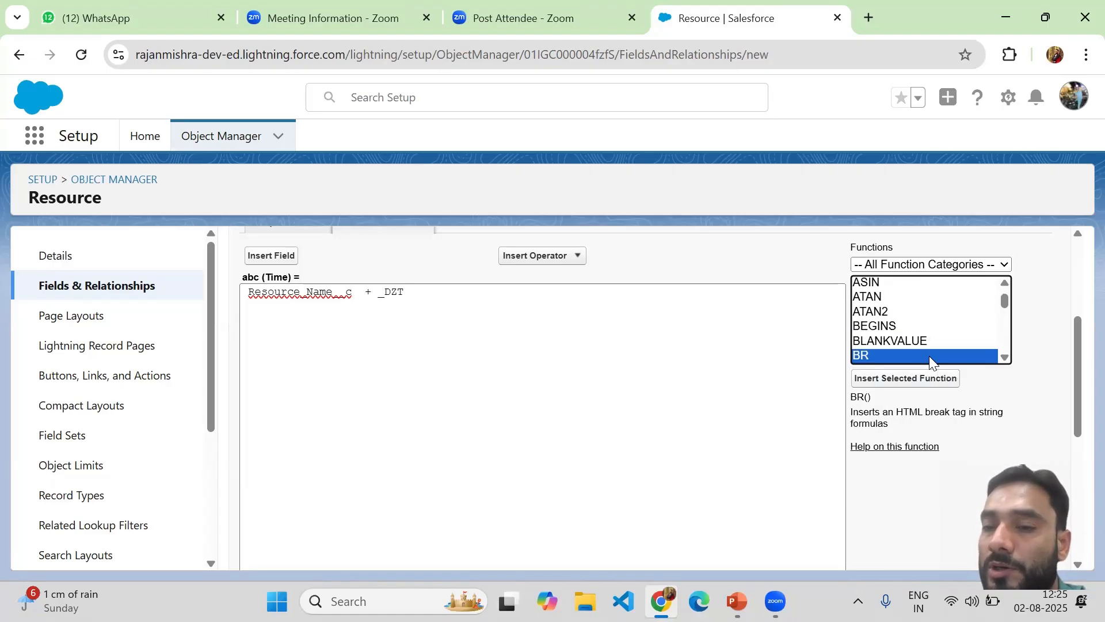
key("Down")
key("Down")
key("Down")
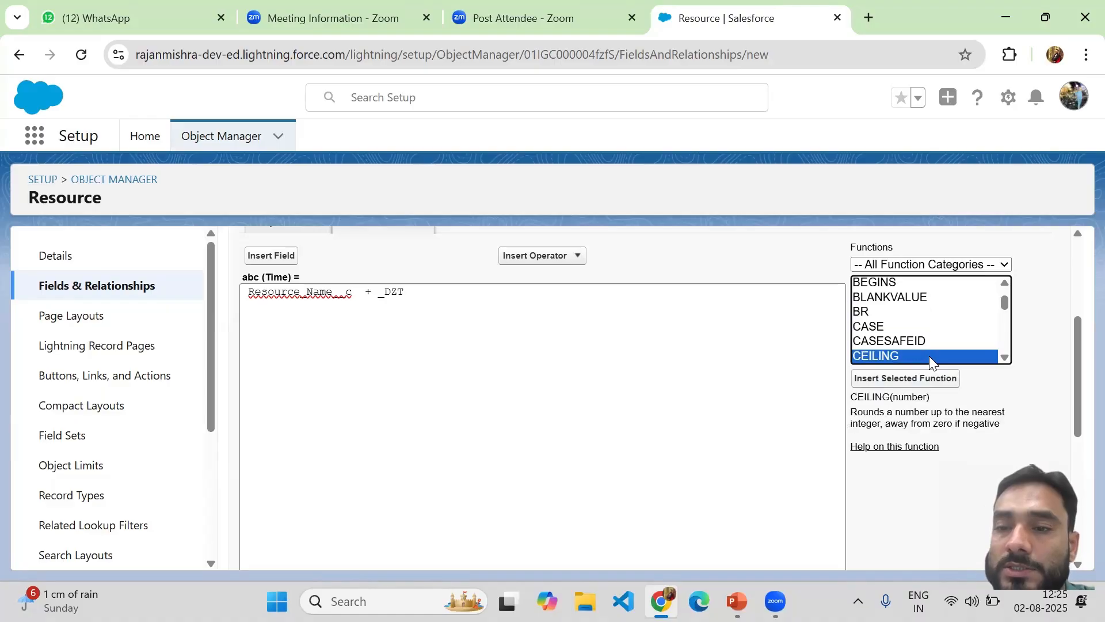
key("Down")
key("Down")
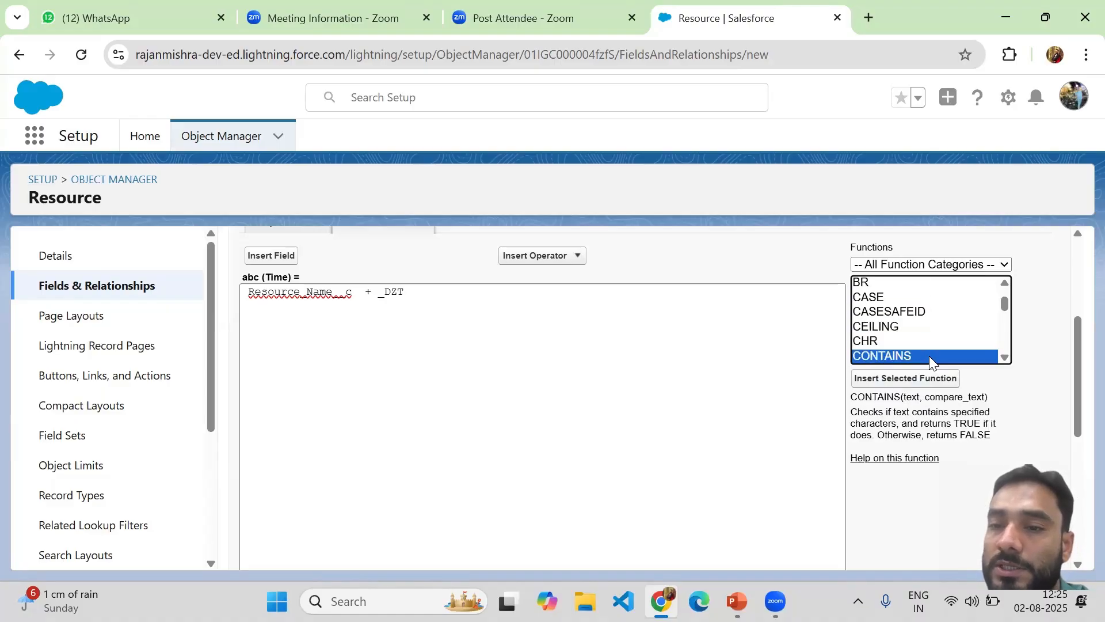
key("Down")
key("Down")
key("Down")
key("Down")
key("Down")
key("Down")
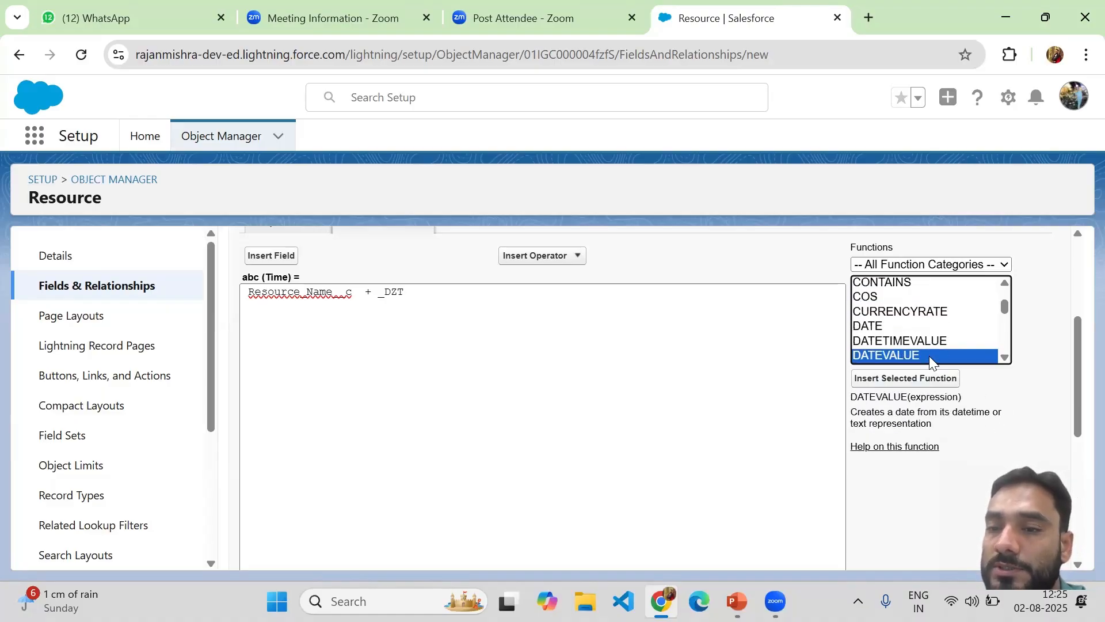
key("Down")
key("Down")
key("Down")
key("Down")
key("Down")
key("Down")
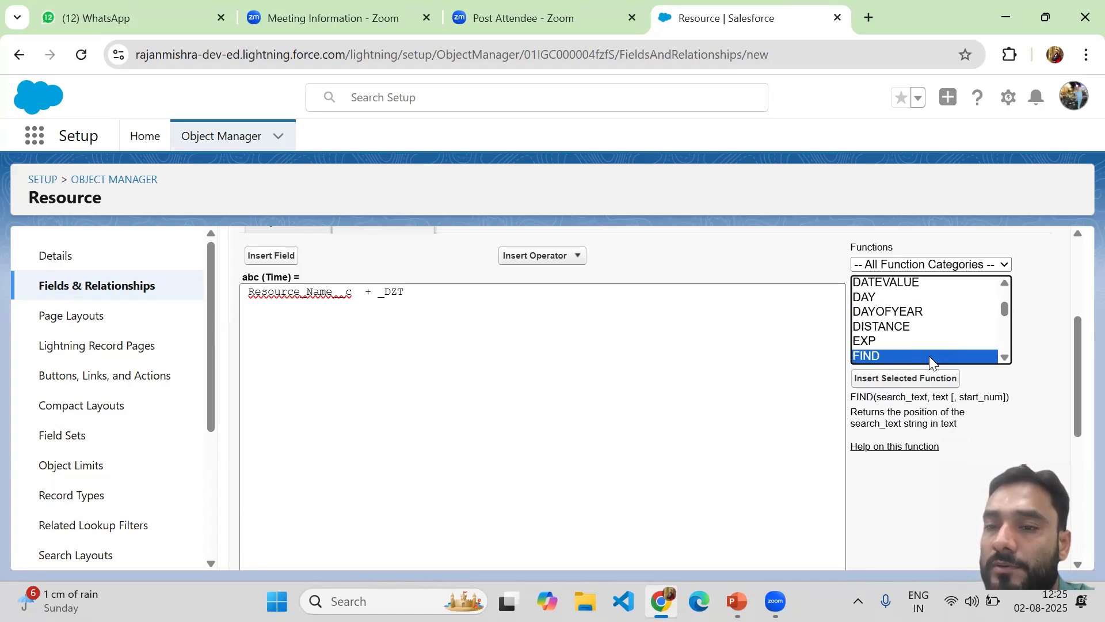
key("Down")
key("Down")
key("Down")
key("Down")
key("Down")
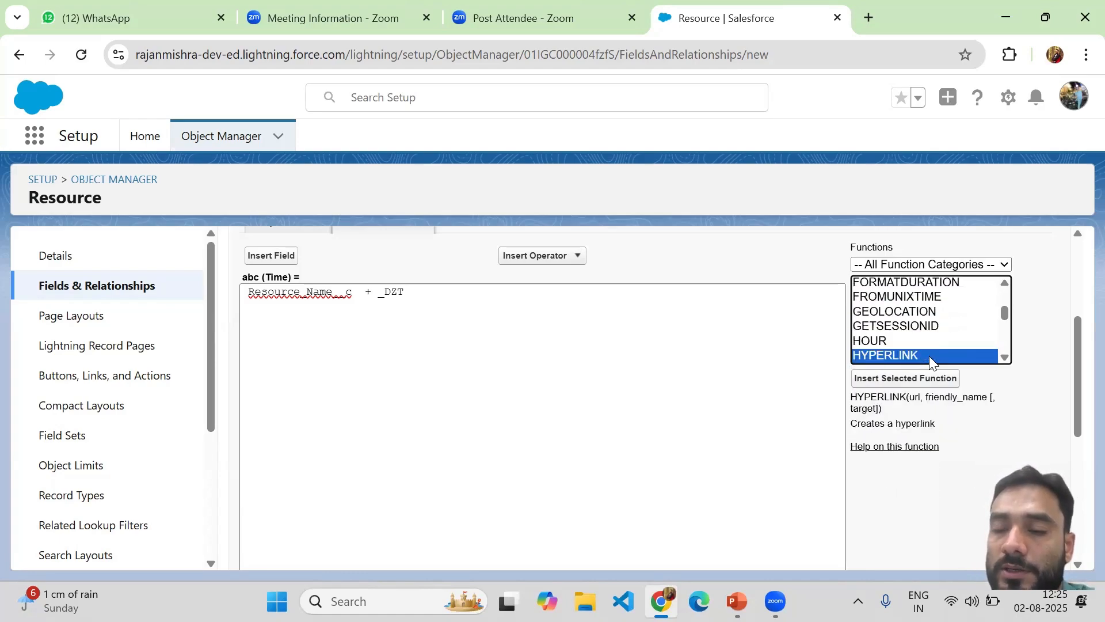
key("Down")
key("Down")
key("Down")
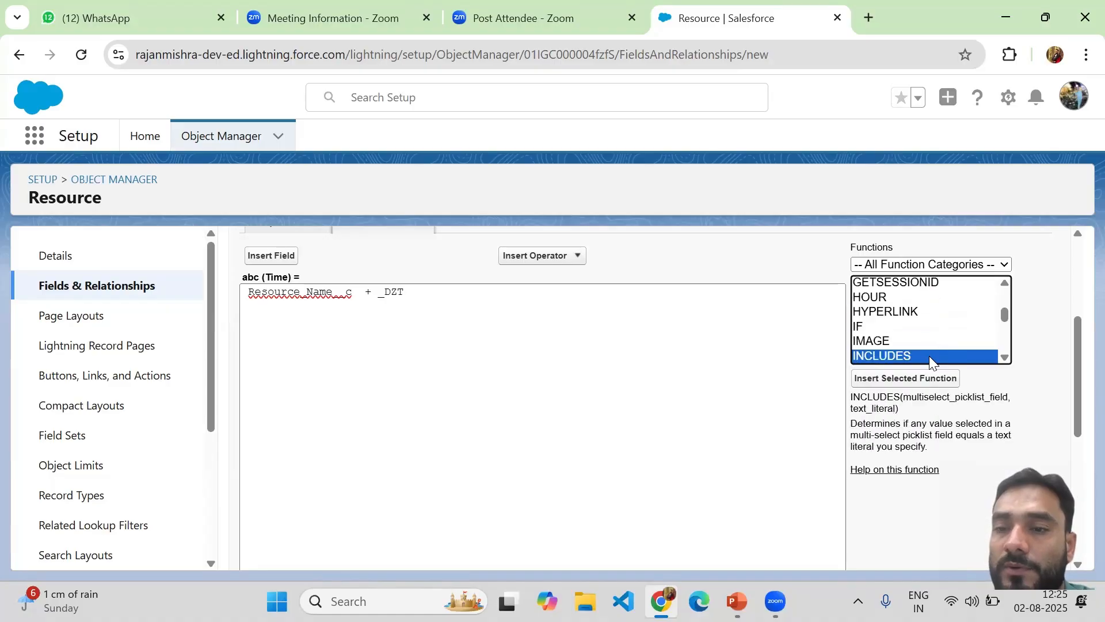
key("Down")
key("Down")
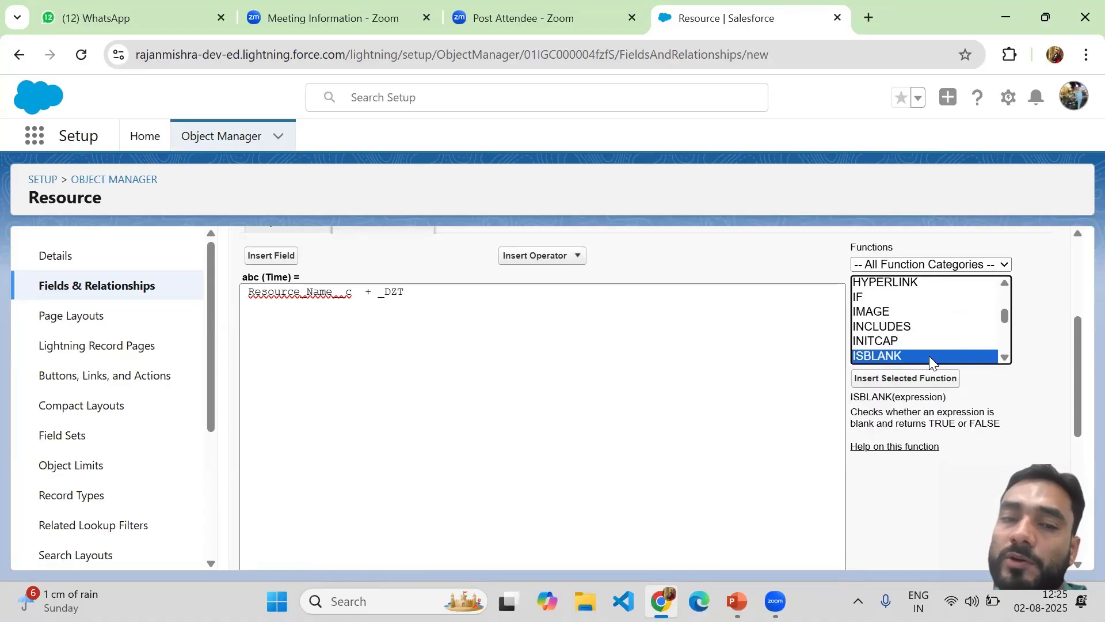
key("Down")
key("Down")
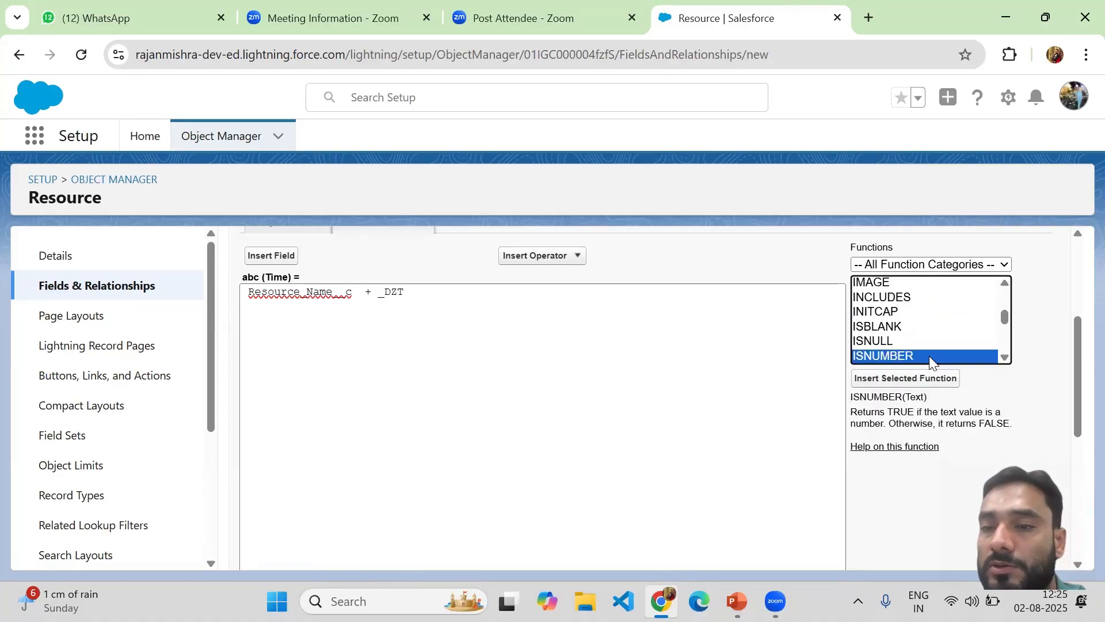
key("Down")
key("Down")
key("Down")
key("Down")
key("Down")
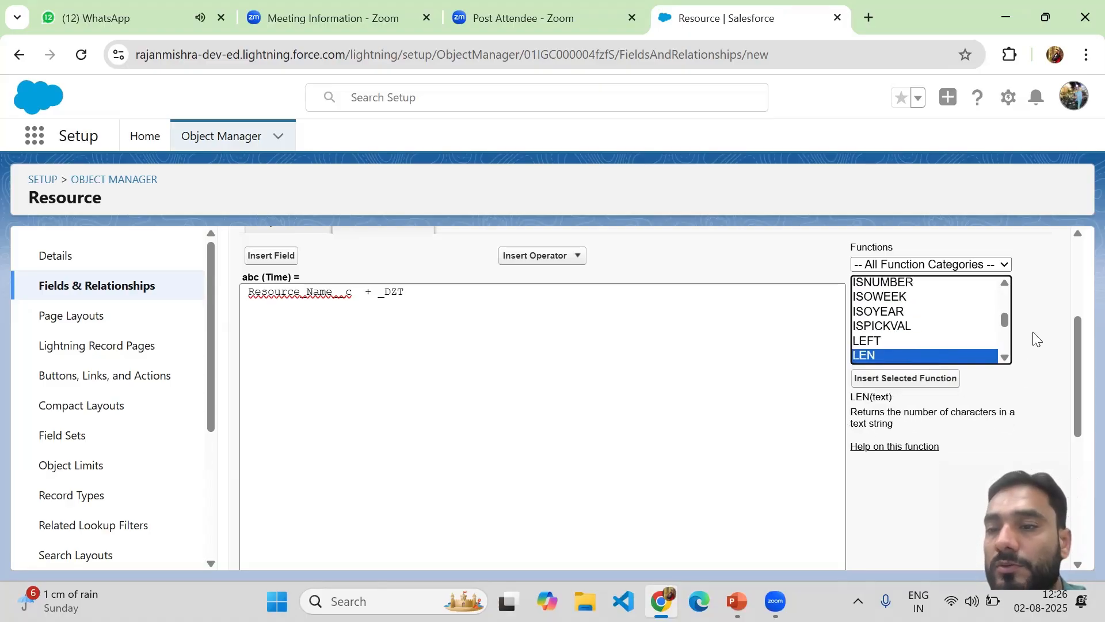
left_click_drag(1002, 315, 1002, 340)
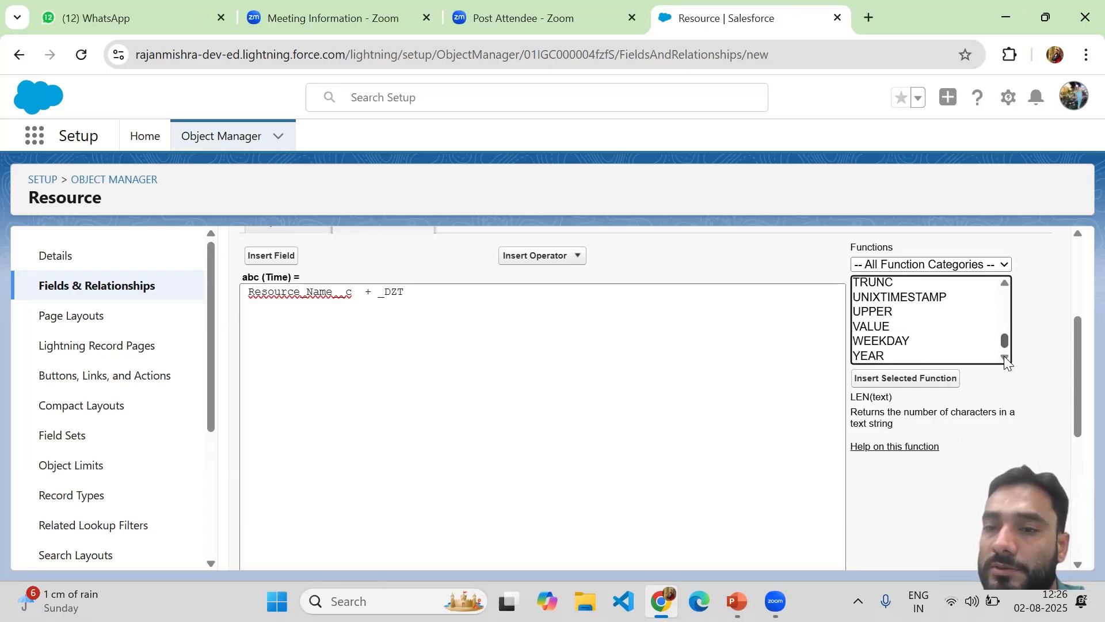
Read the UPPER function description, then put the caret at the formula's end
left_click(869, 311)
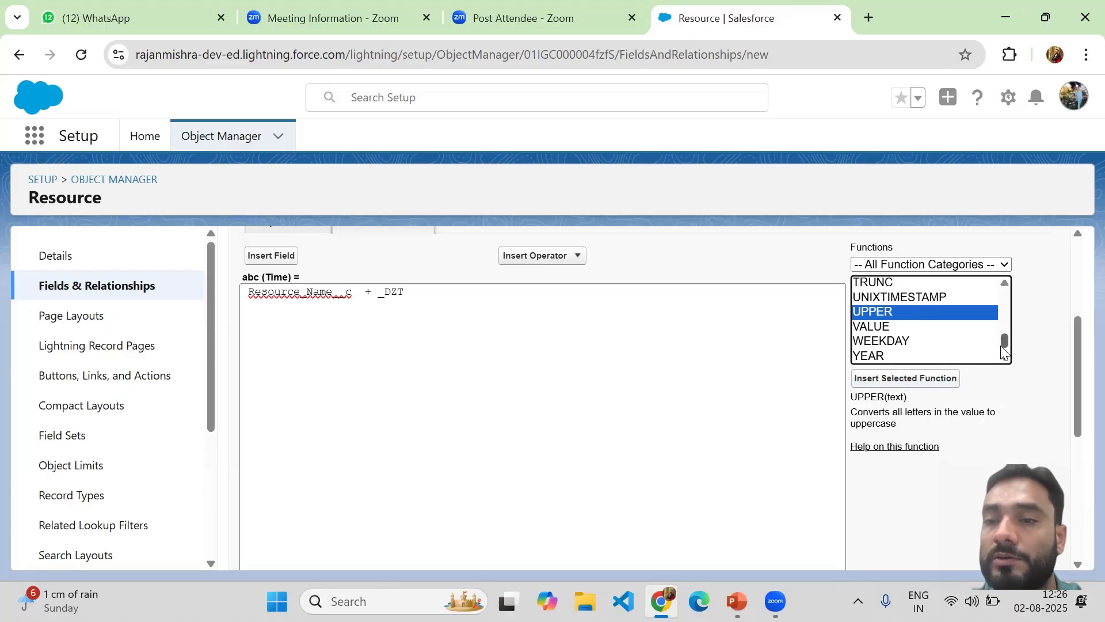
scroll(1005, 338, "up", 5)
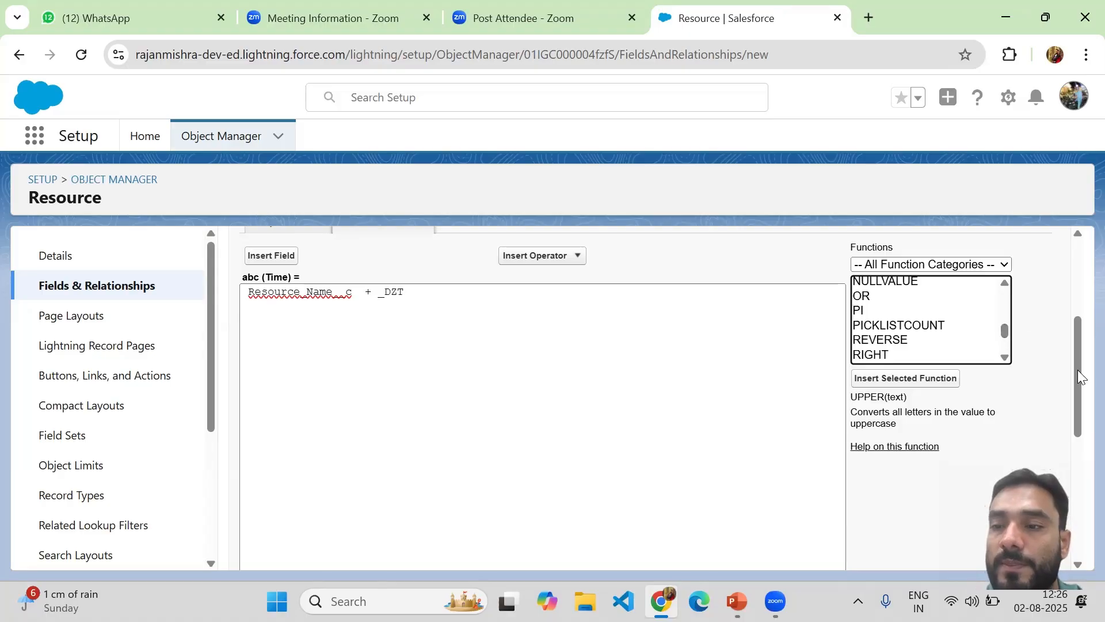
scroll(1077, 380, "down", 8)
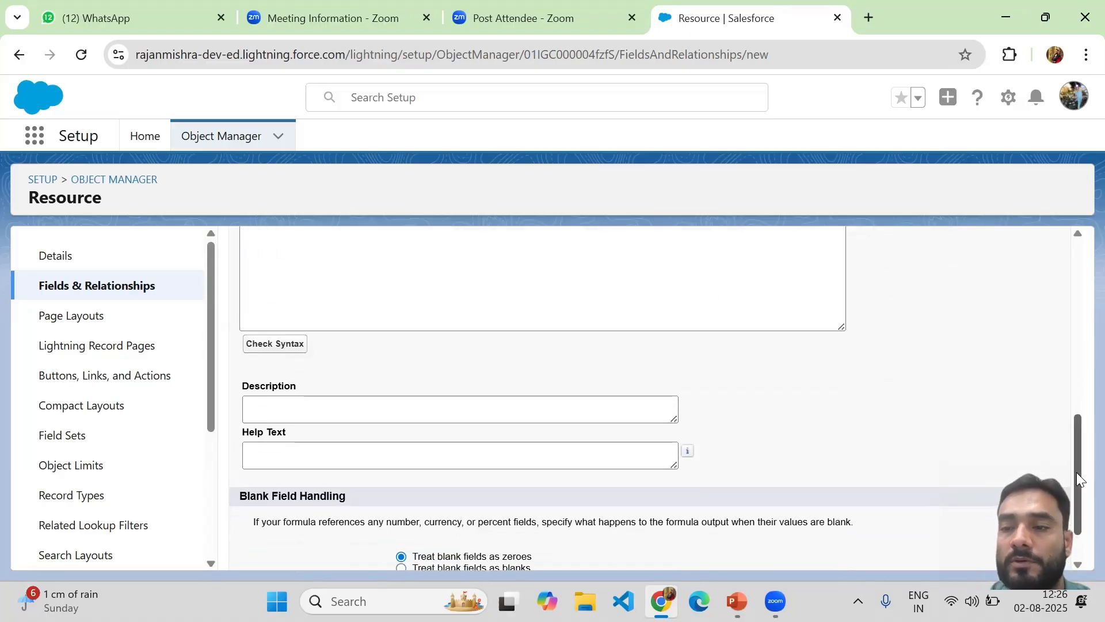
scroll(1071, 438, "up", 3)
scroll(1067, 413, "up", 2)
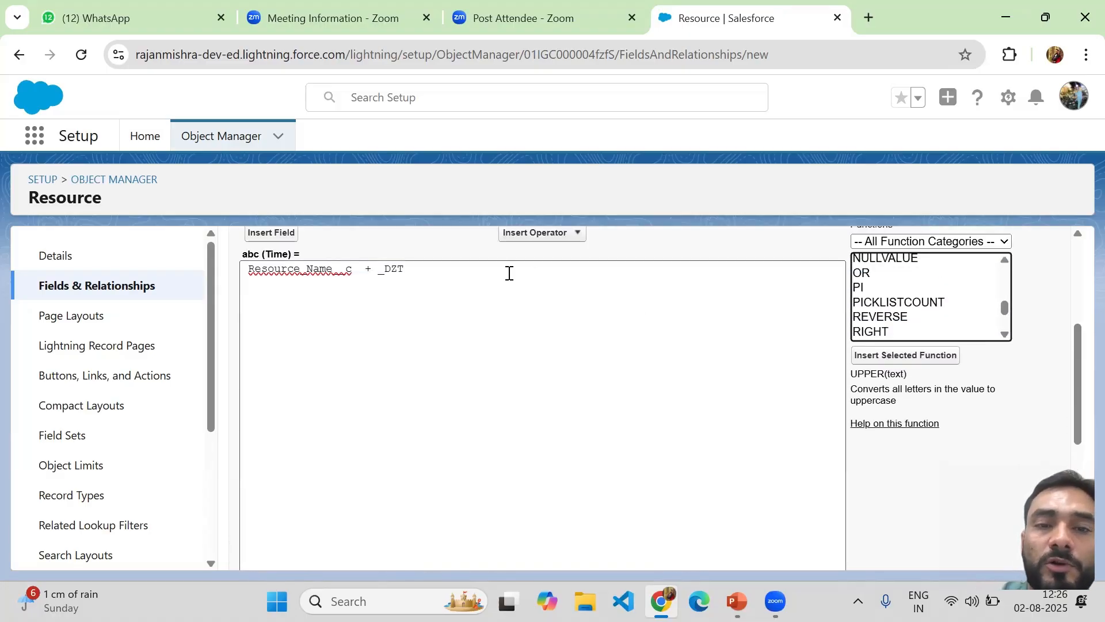
left_click(469, 273)
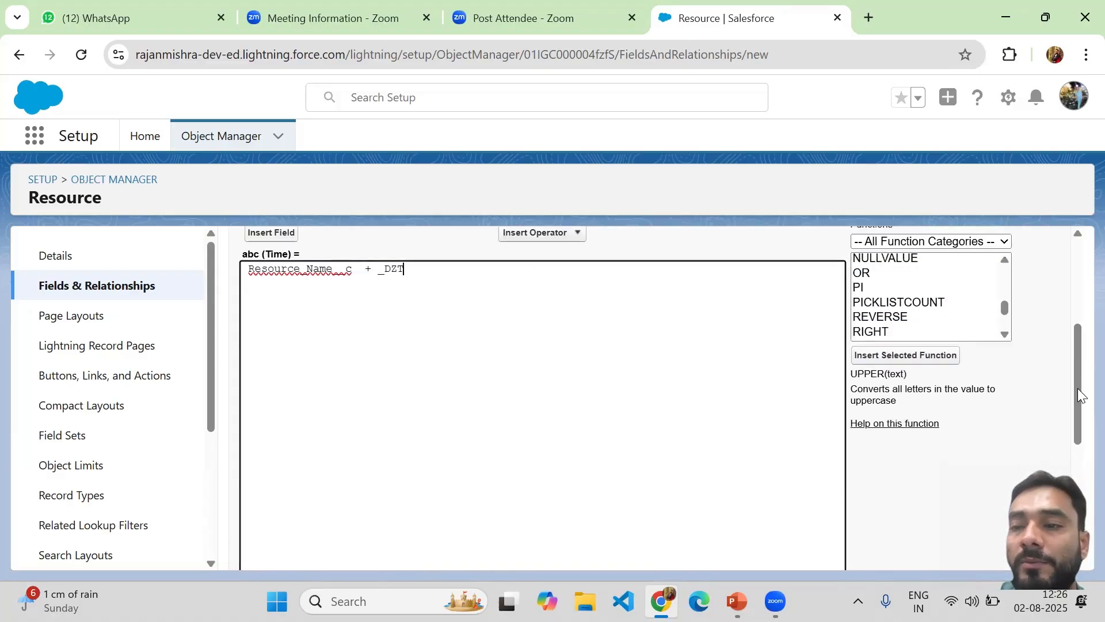
Check syntax and highlight the resulting 'Error: Syntax error' message
left_click_drag(1075, 376, 1077, 414)
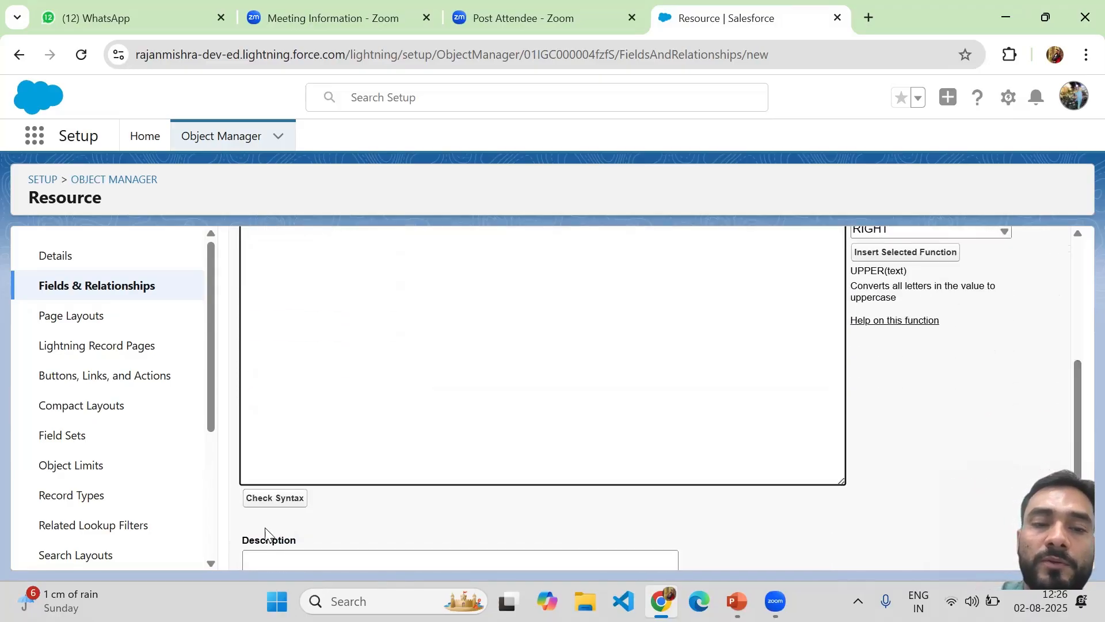
left_click(275, 498)
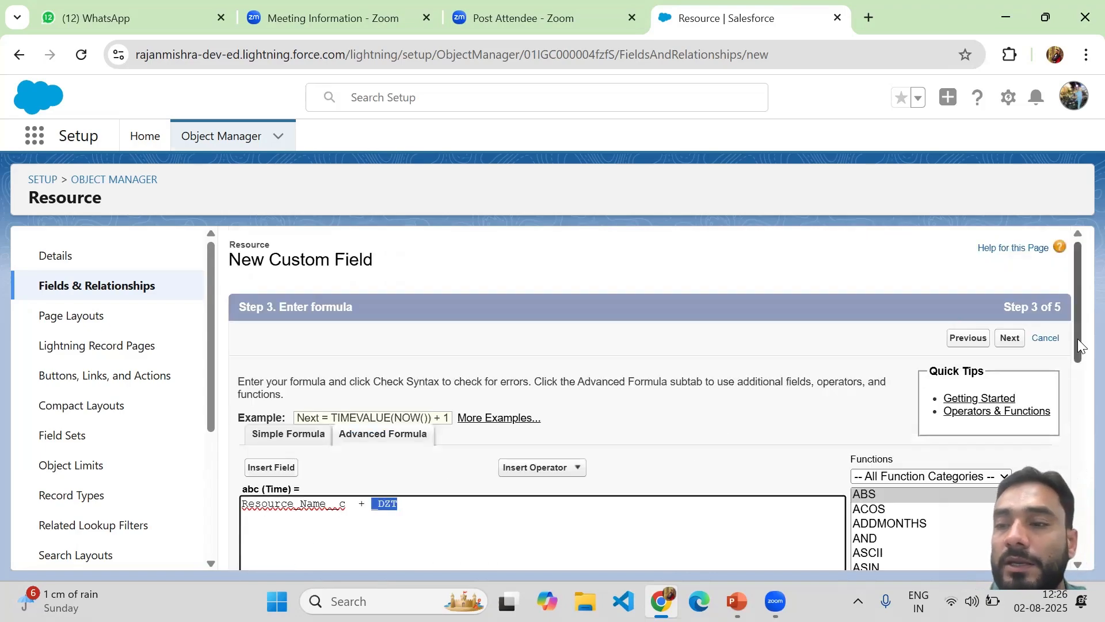
left_click_drag(1078, 327, 1075, 477)
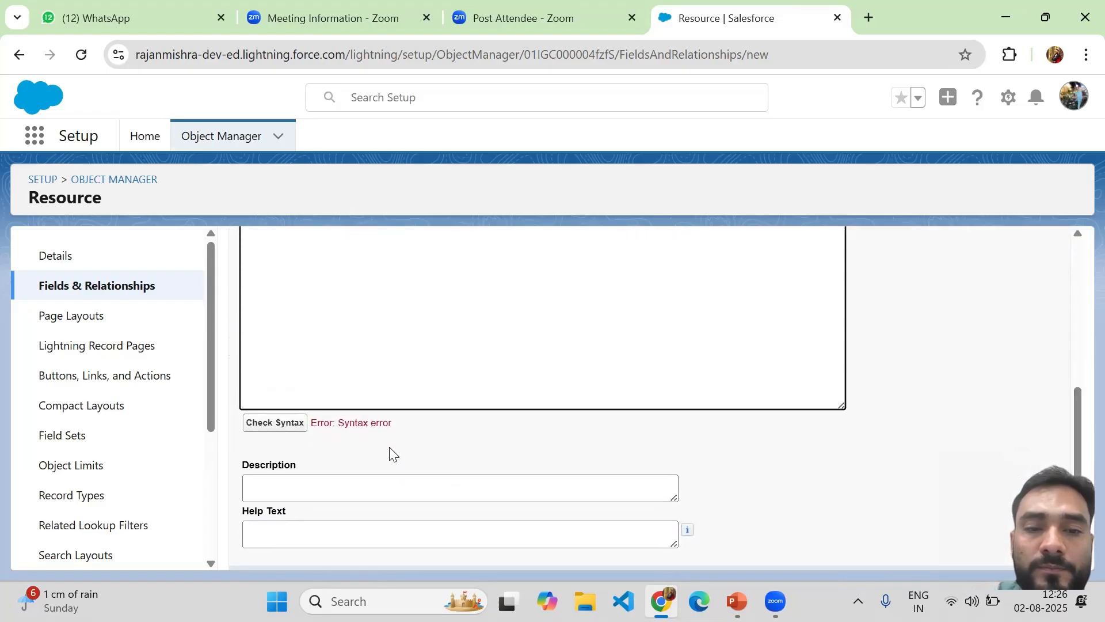
left_click_drag(338, 422, 394, 431)
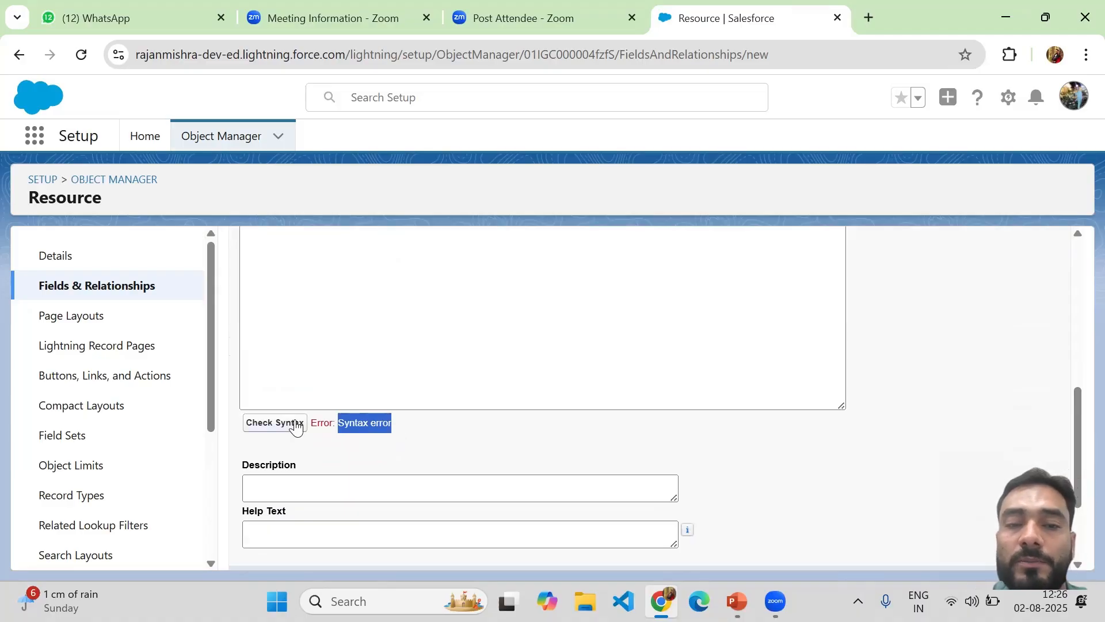
left_click_drag(1076, 453, 1069, 360)
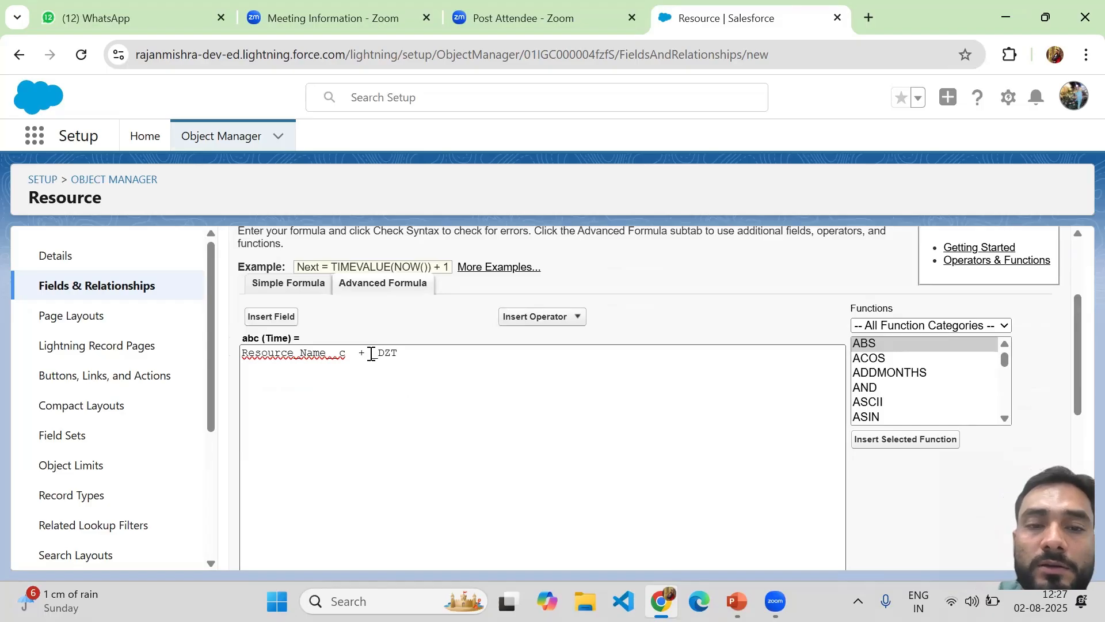
Wrap _DZT in double quotes so the formula reads Resource_Name__c + "_DZT"
left_click(372, 353)
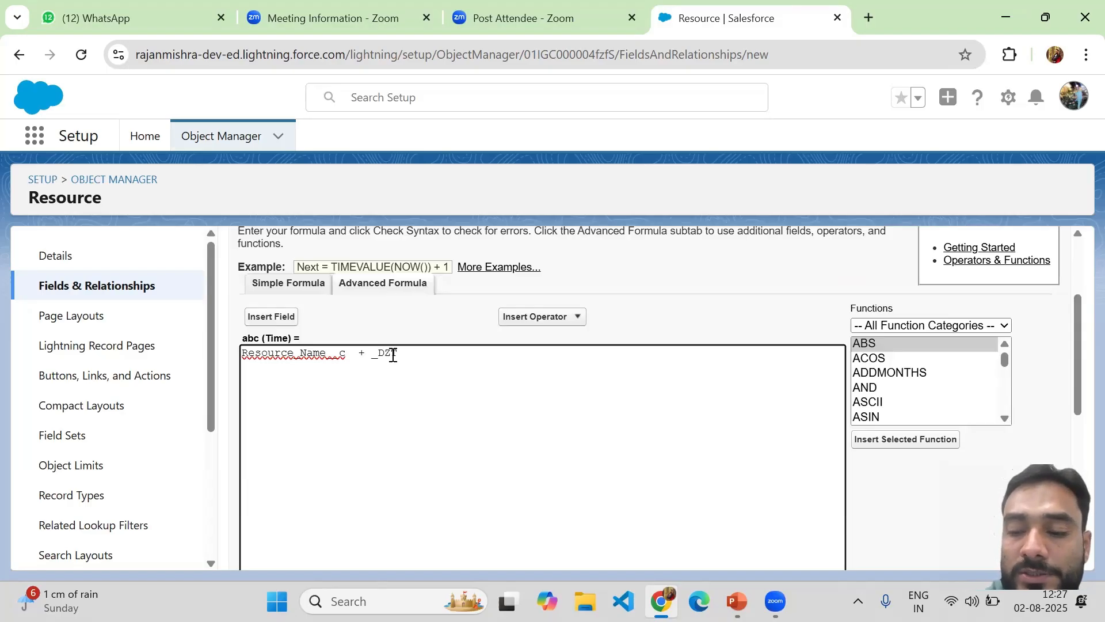
type("\"")
left_click(427, 357)
type("\"")
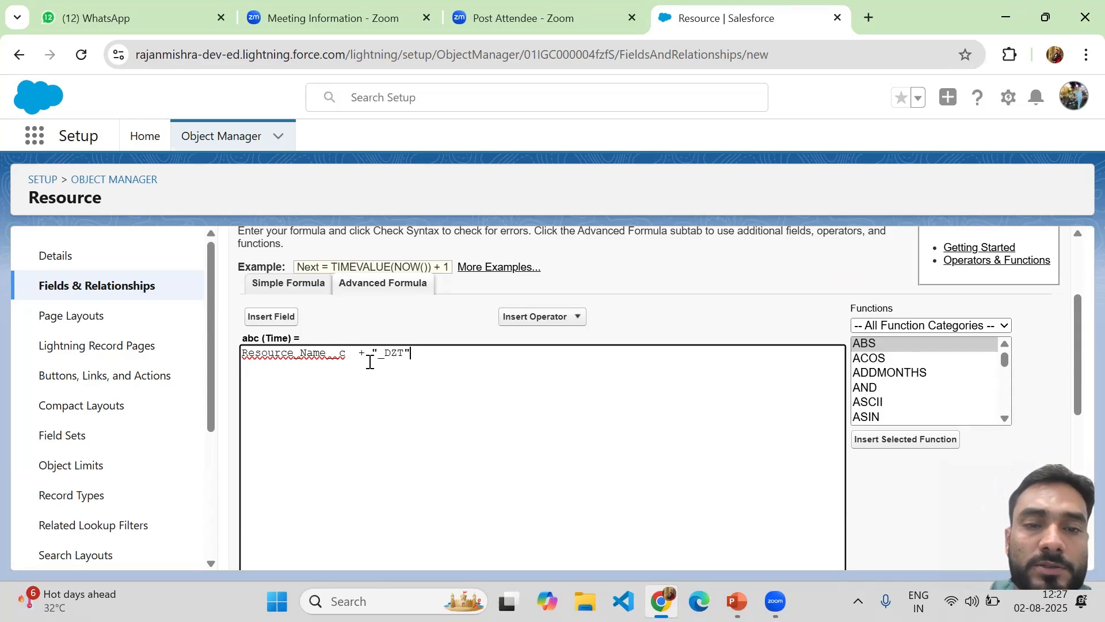
left_click_drag(352, 353, 237, 354)
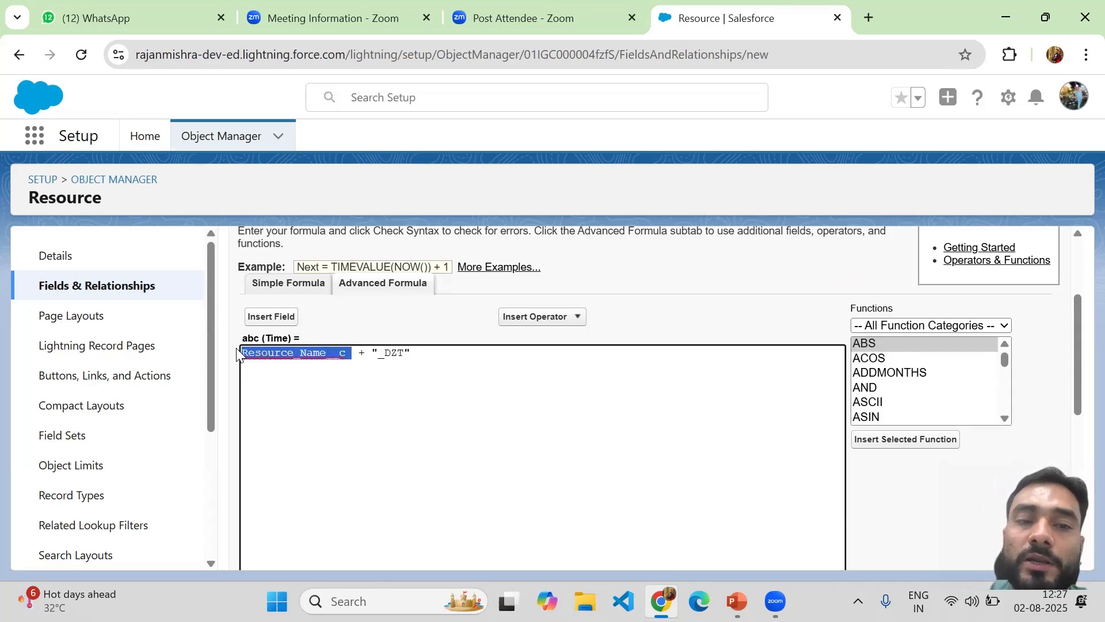
left_click(385, 392)
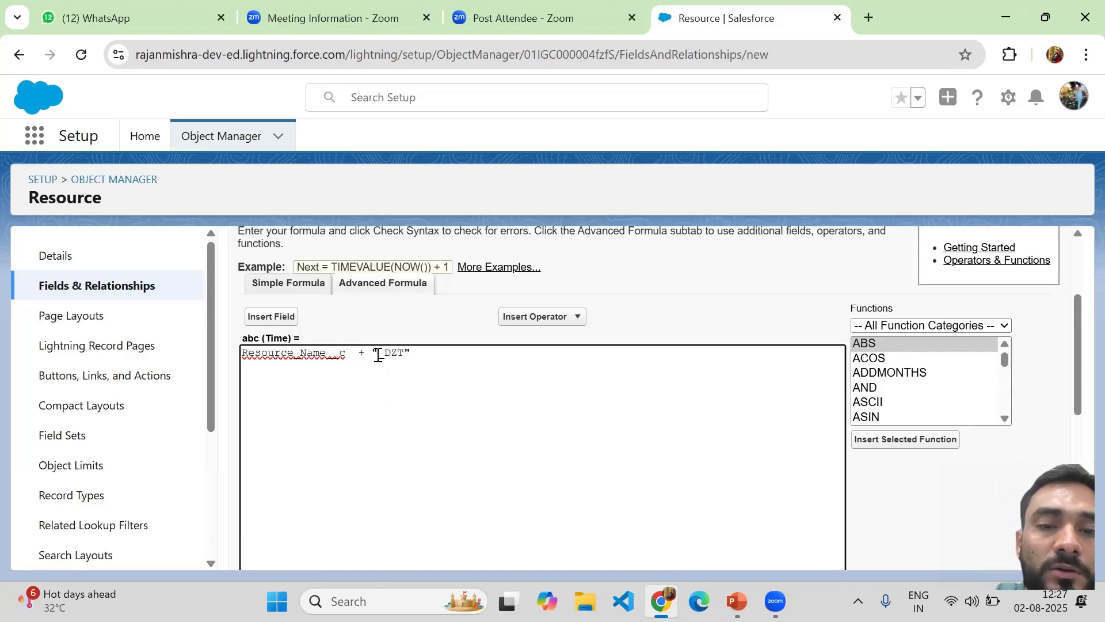
left_click_drag(378, 353, 406, 353)
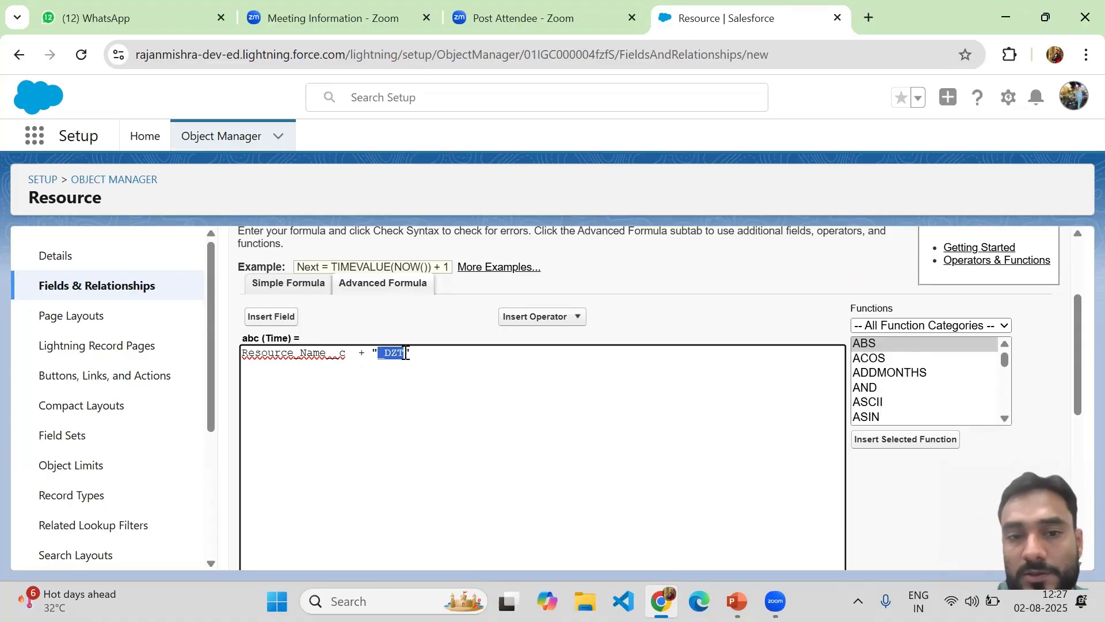
left_click(446, 357)
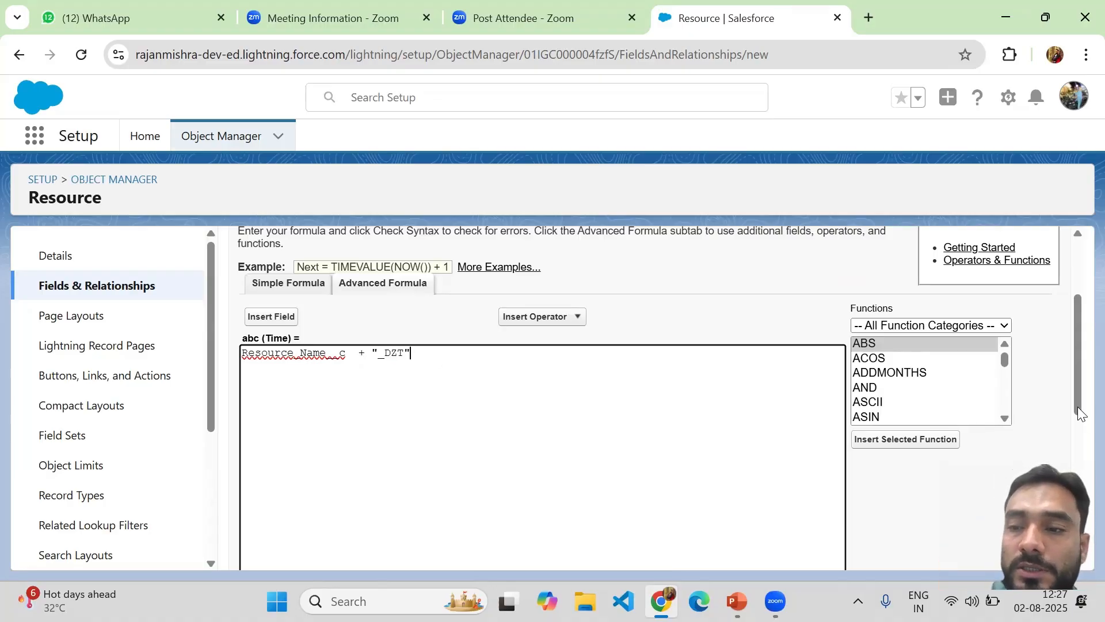
Recheck syntax, which now reports a Text versus Time data type error
scroll(1081, 451, "down", 1)
scroll(1081, 451, "down", 5)
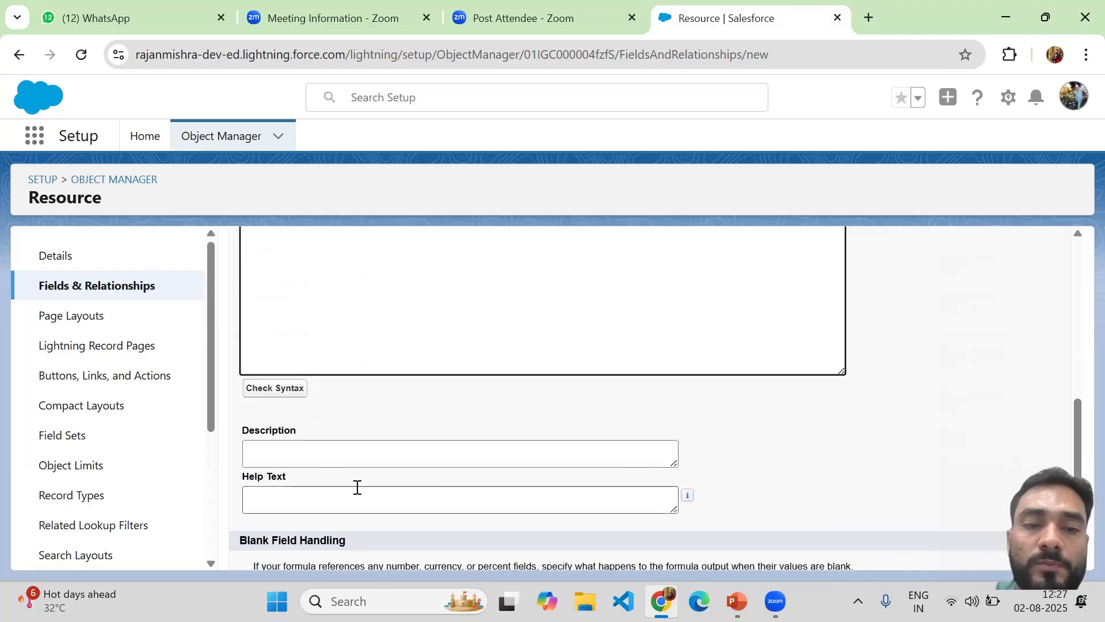
left_click(290, 387)
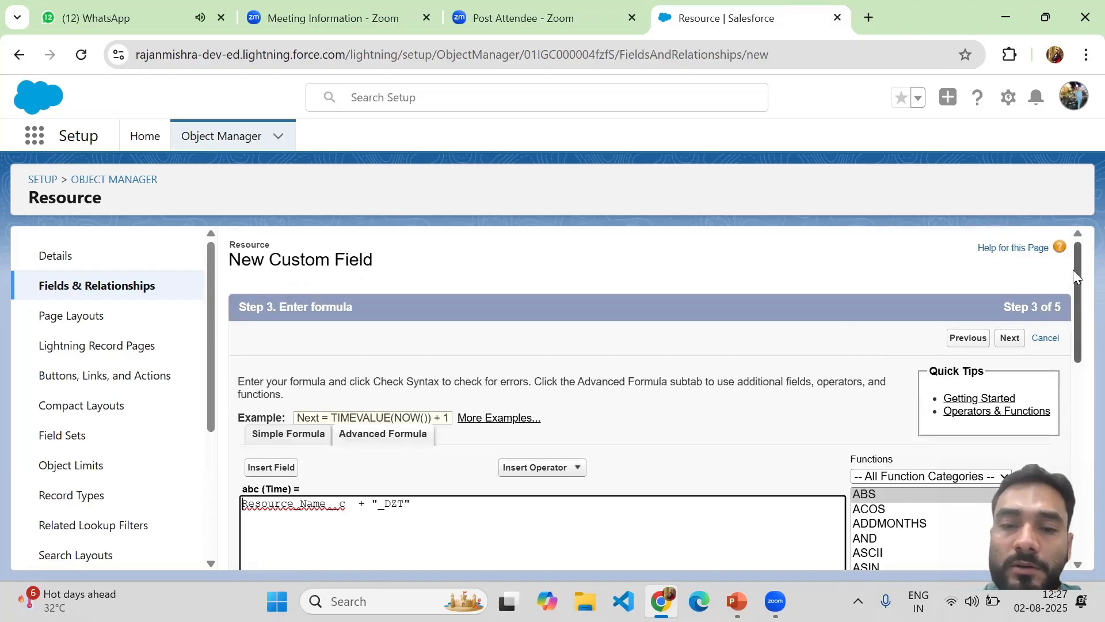
left_click_drag(1072, 269, 1072, 440)
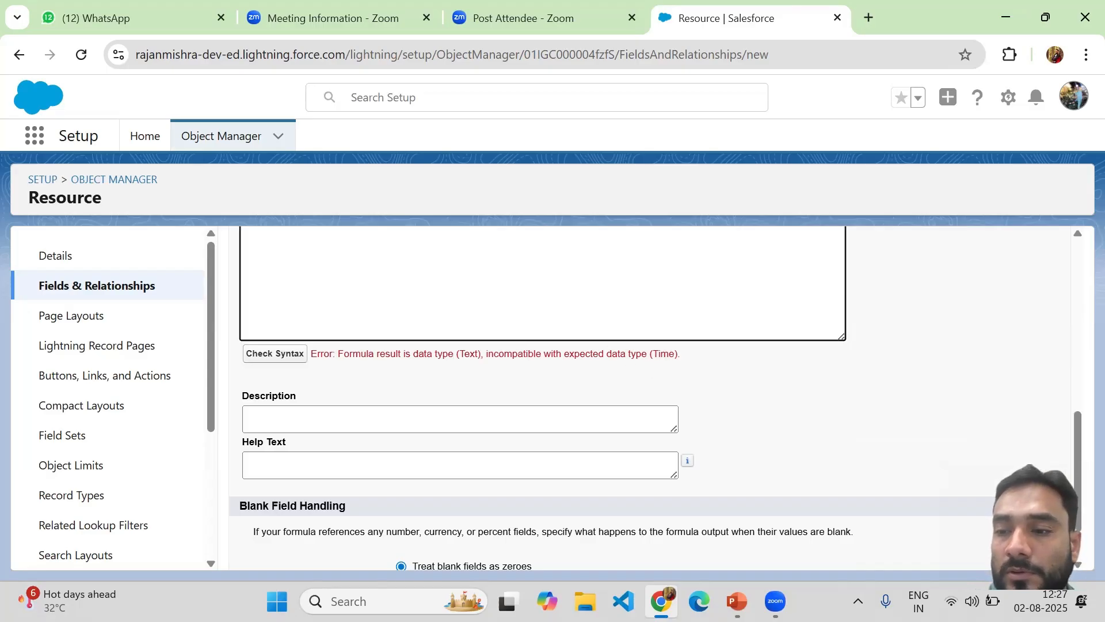
Recheck the formula ending in 'Diza', which still gives the Text versus Time error
left_click_drag(1082, 507, 1064, 376)
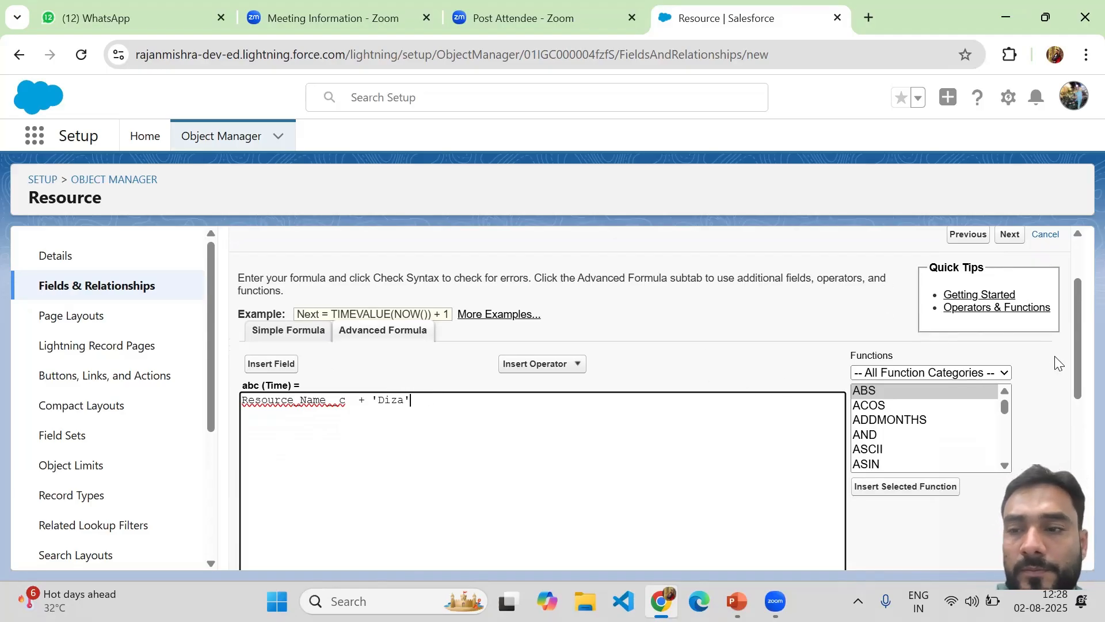
left_click_drag(1075, 364, 1079, 580)
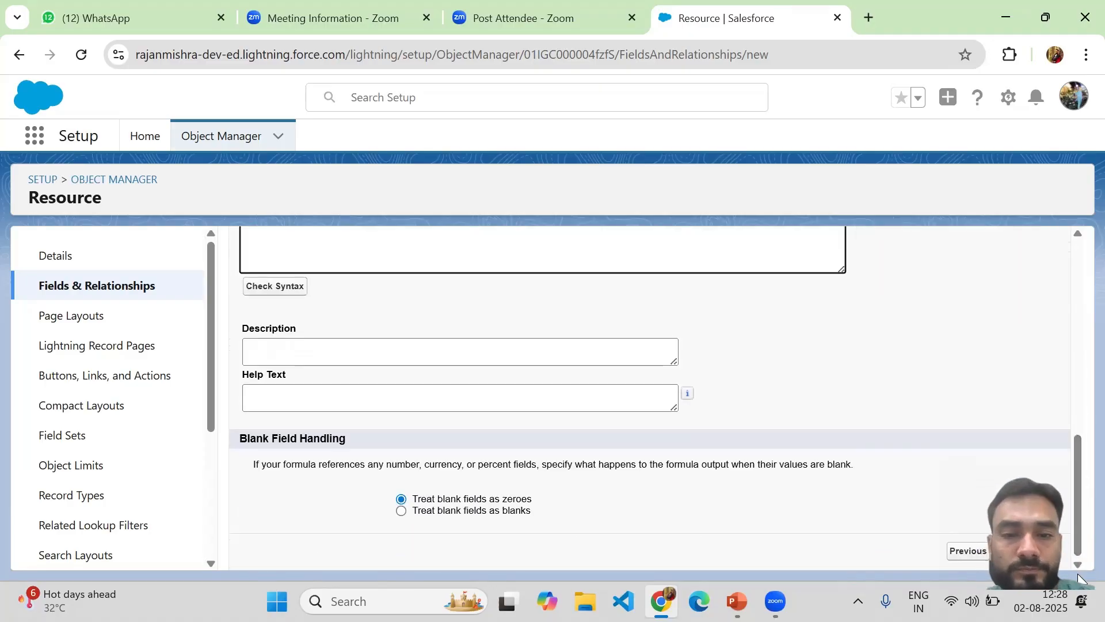
left_click(280, 289)
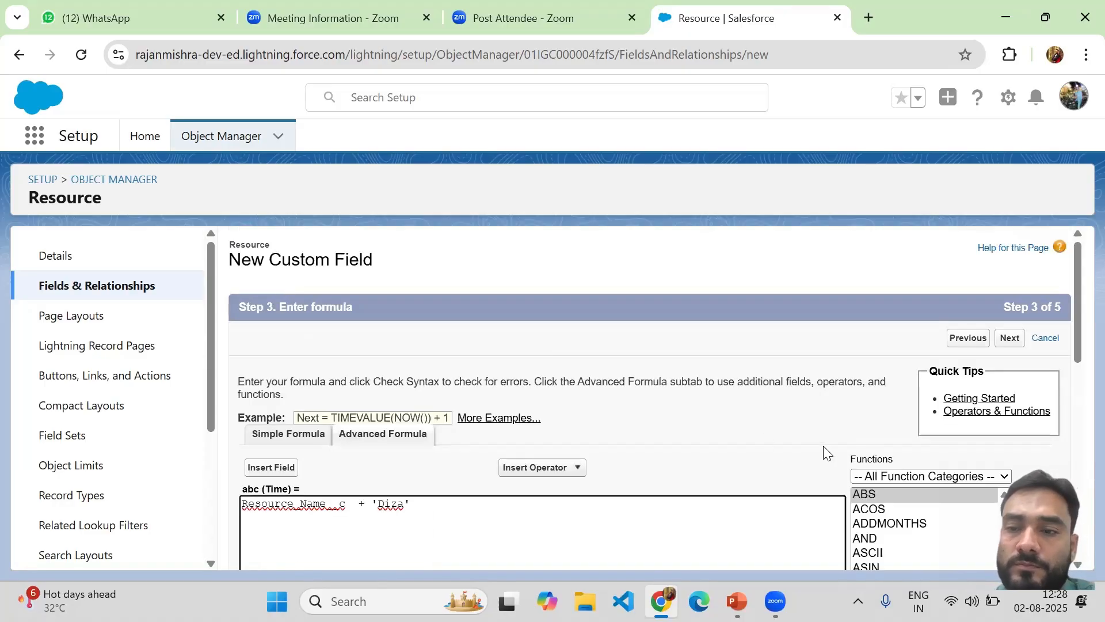
left_click_drag(1078, 343, 1079, 504)
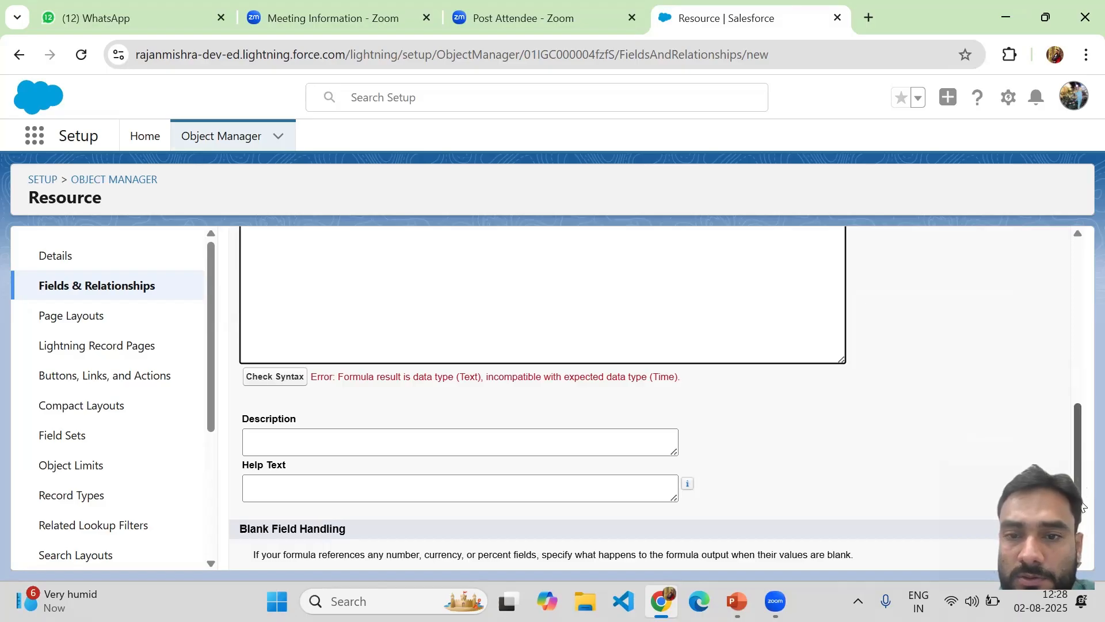
Select the whole formula line and switch to the Simple Formula view
left_click_drag(1079, 501, 1036, 370)
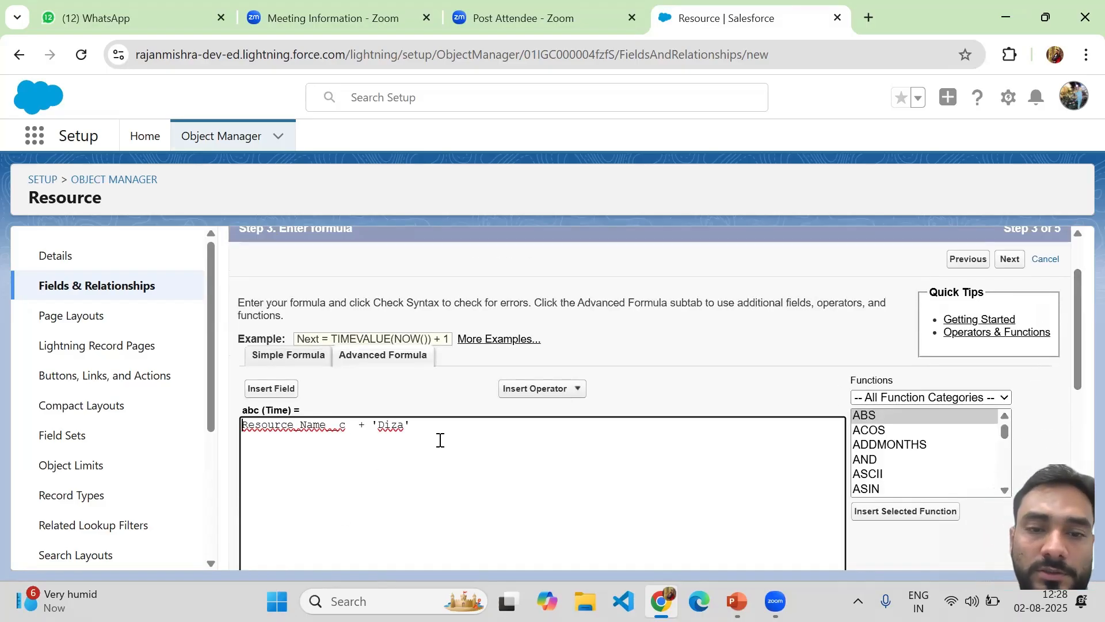
left_click_drag(436, 433, 235, 424)
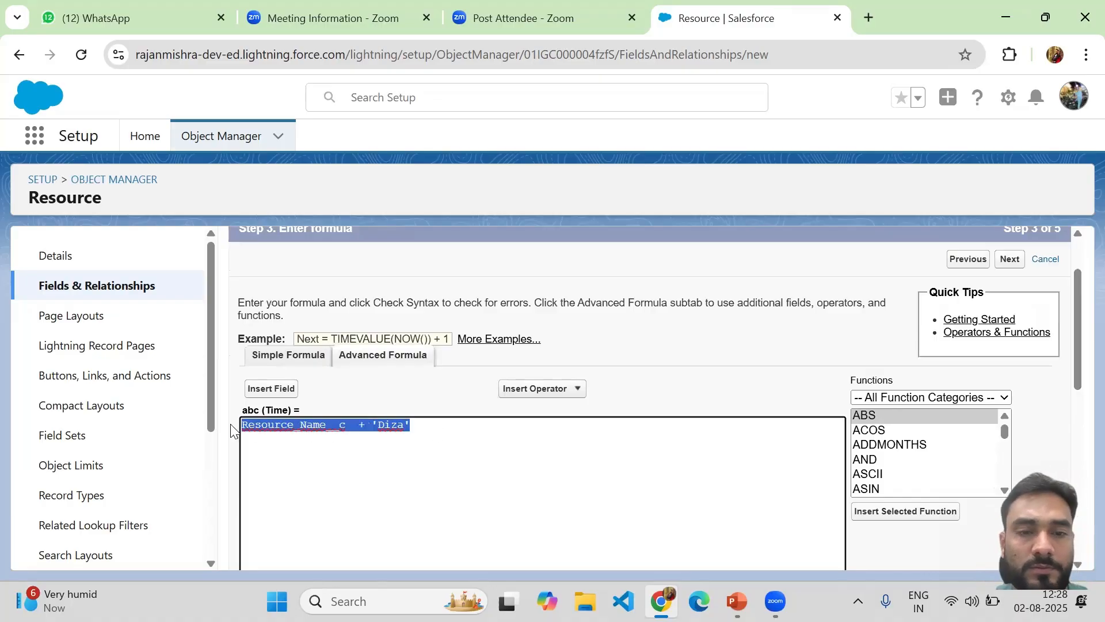
left_click(289, 361)
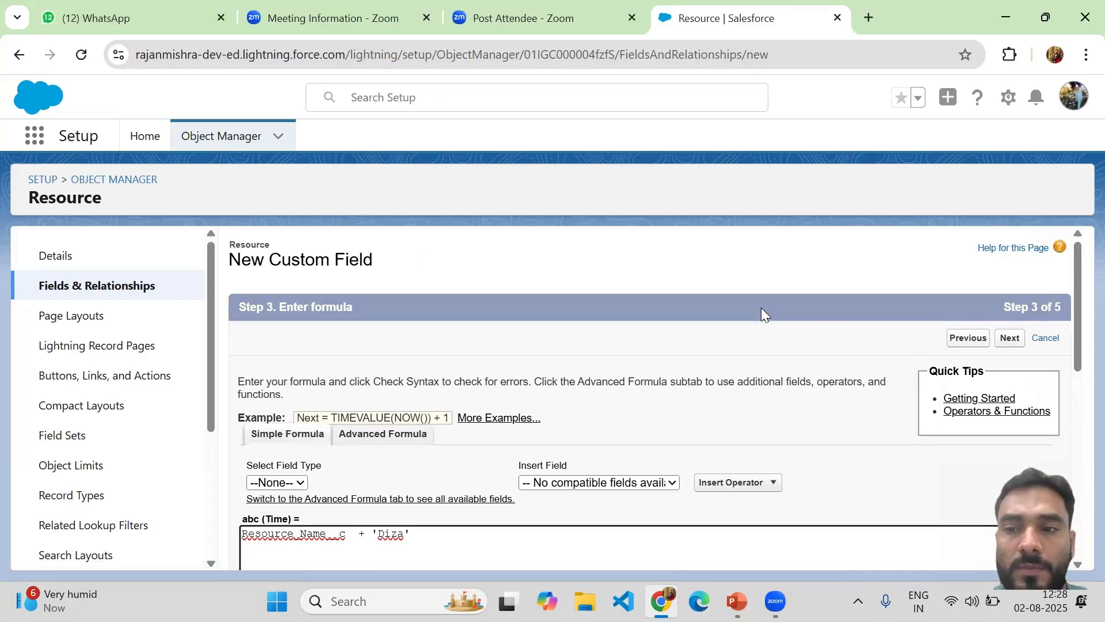
Go back a step and switch the abc formula's return type from Time to Text
left_click(953, 341)
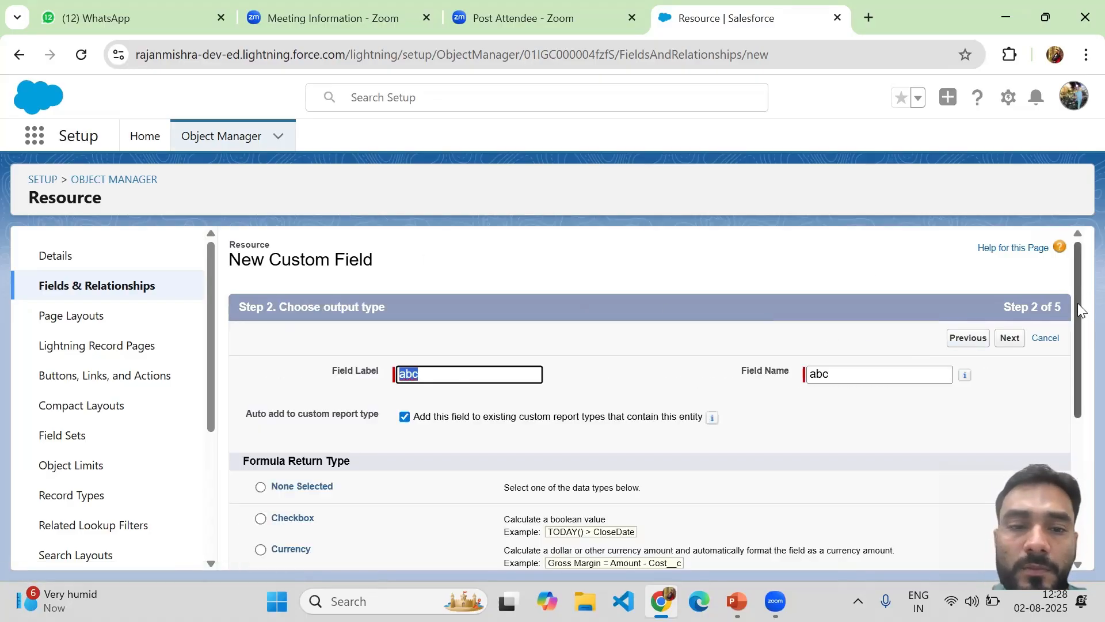
left_click_drag(1078, 303, 1076, 422)
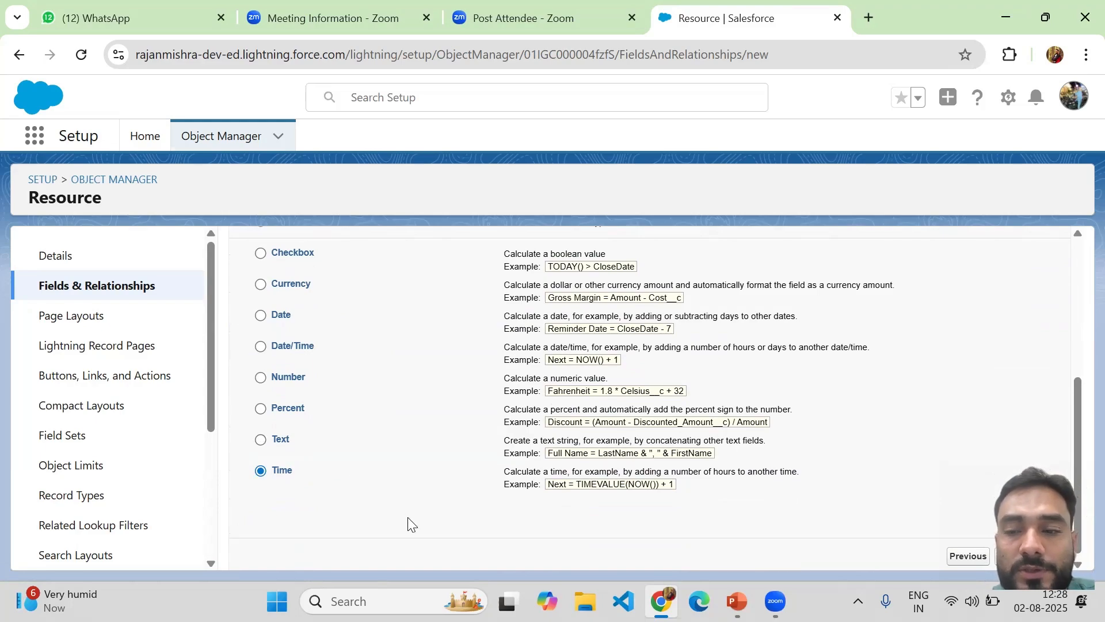
left_click(260, 441)
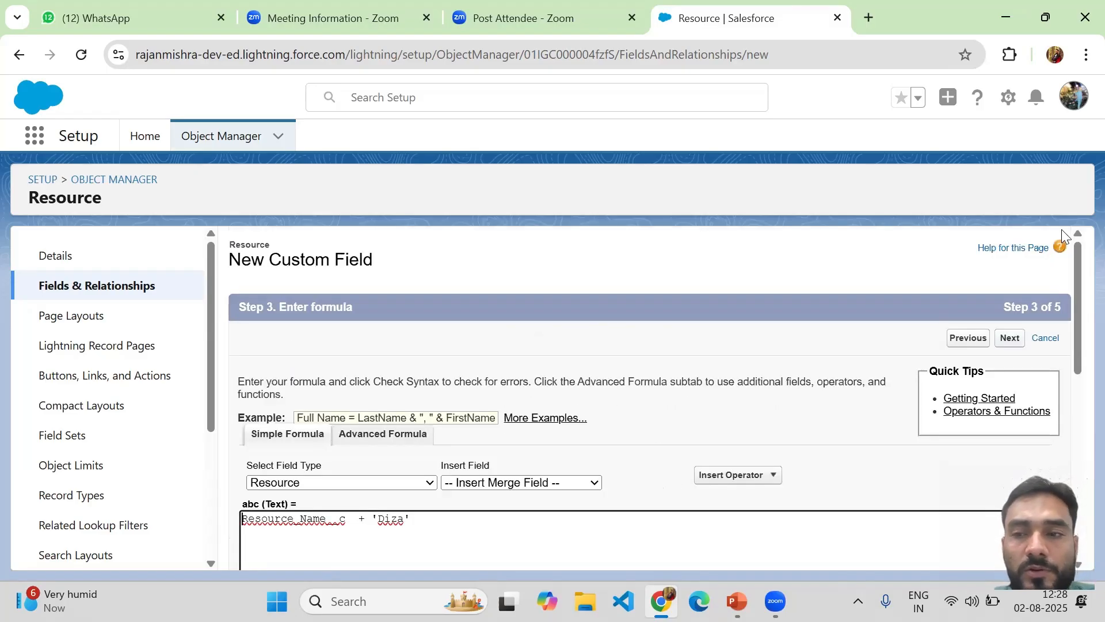
Check the syntax of abc = Resource_Name__c + 'Diza', confirm no errors, and continue to Step 4
left_click_drag(1068, 282, 1076, 461)
left_click(275, 465)
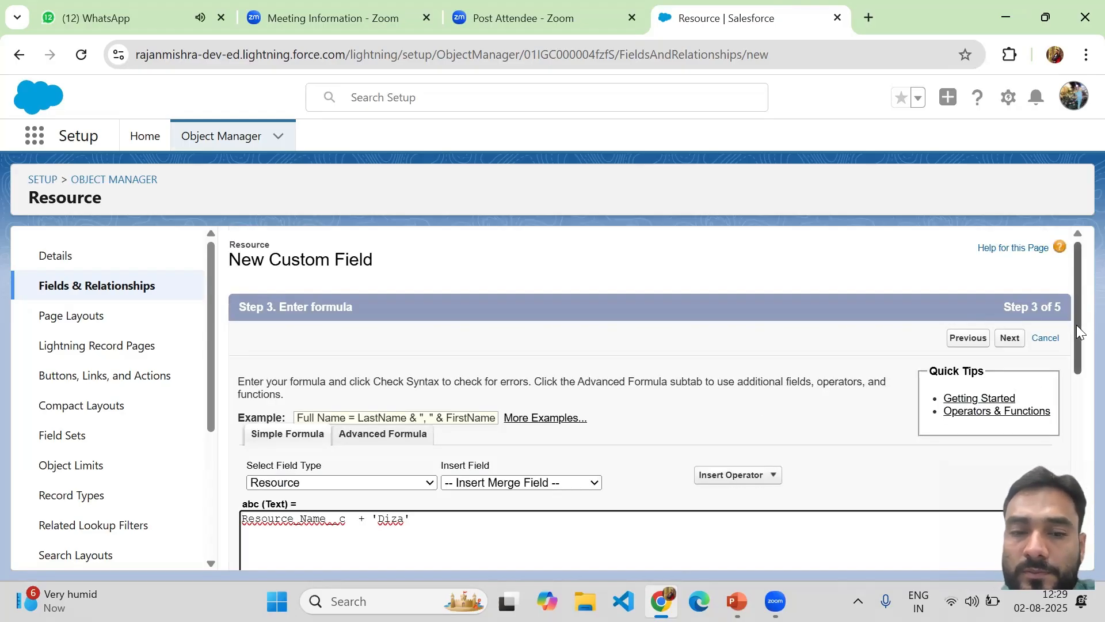
left_click_drag(1079, 332, 1080, 509)
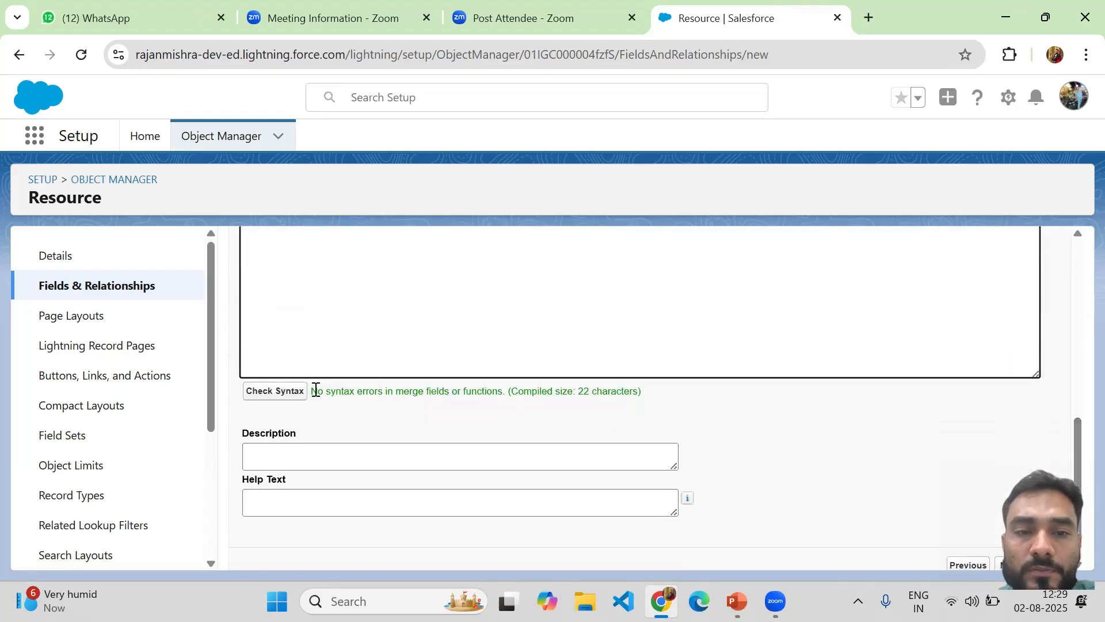
left_click_drag(315, 390, 654, 403)
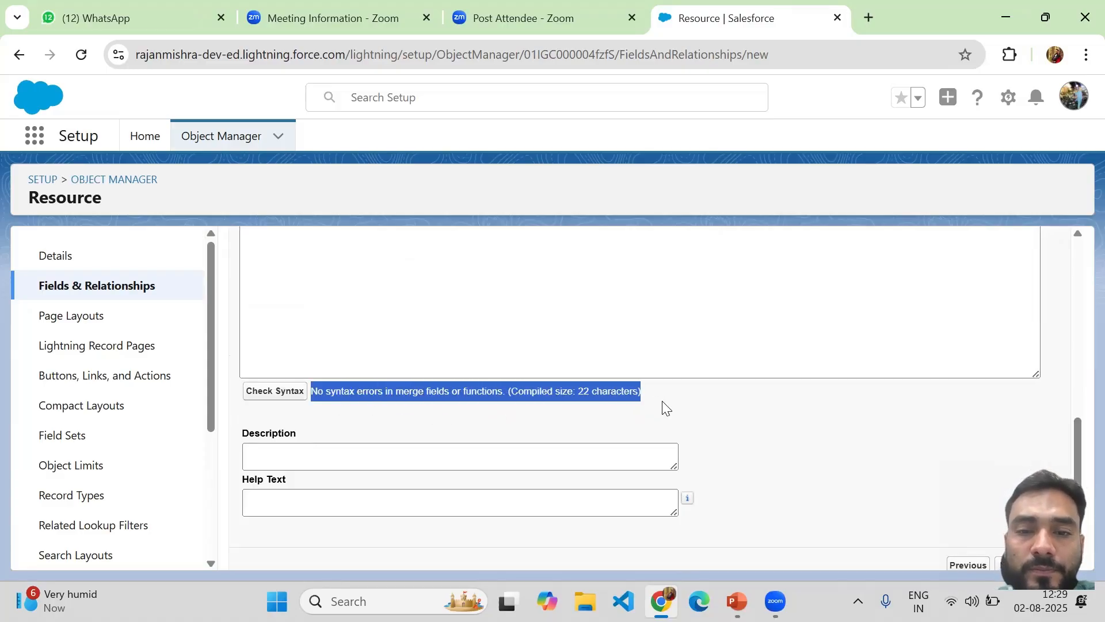
scroll(656, 462, "down", 1)
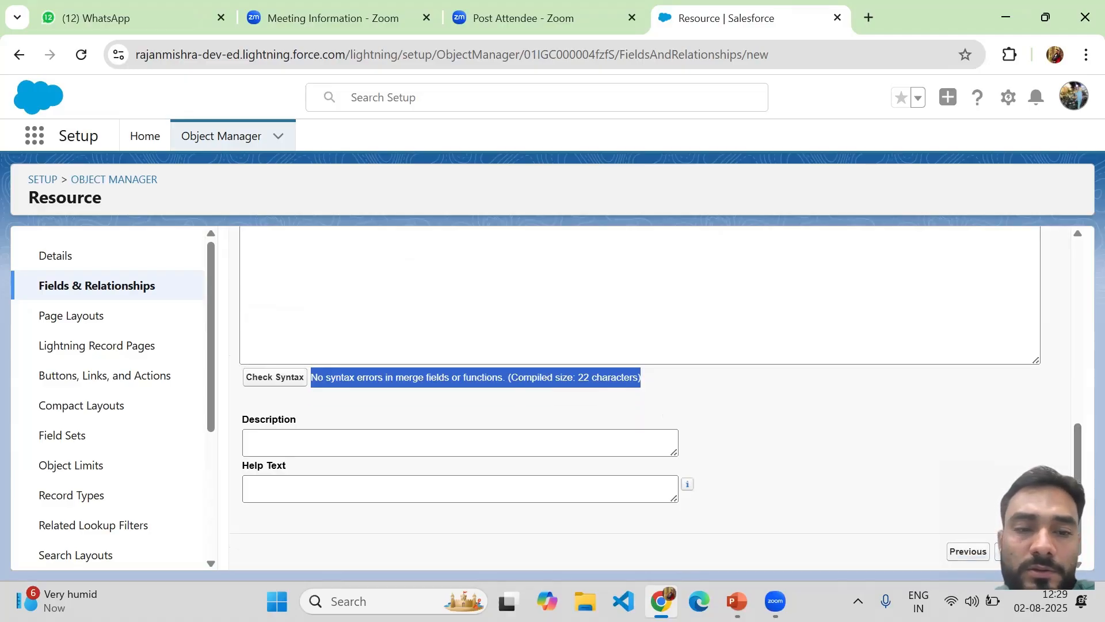
left_click(1008, 551)
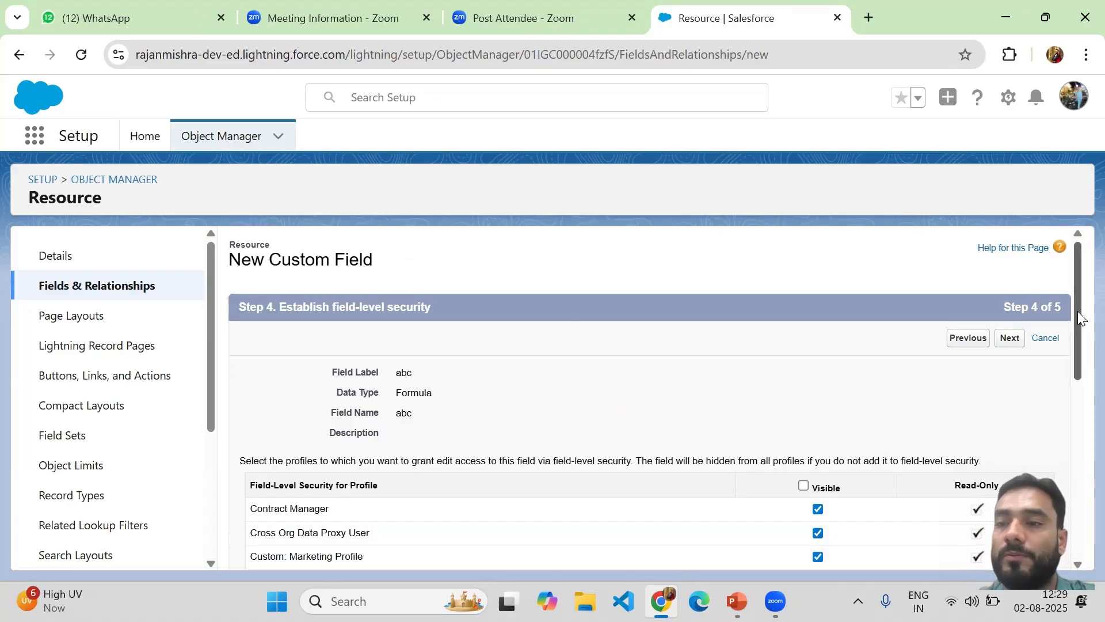
Clear Visible for all profiles, tick it only for System Administrator, and continue to Step 5
left_click_drag(1079, 313, 1070, 442)
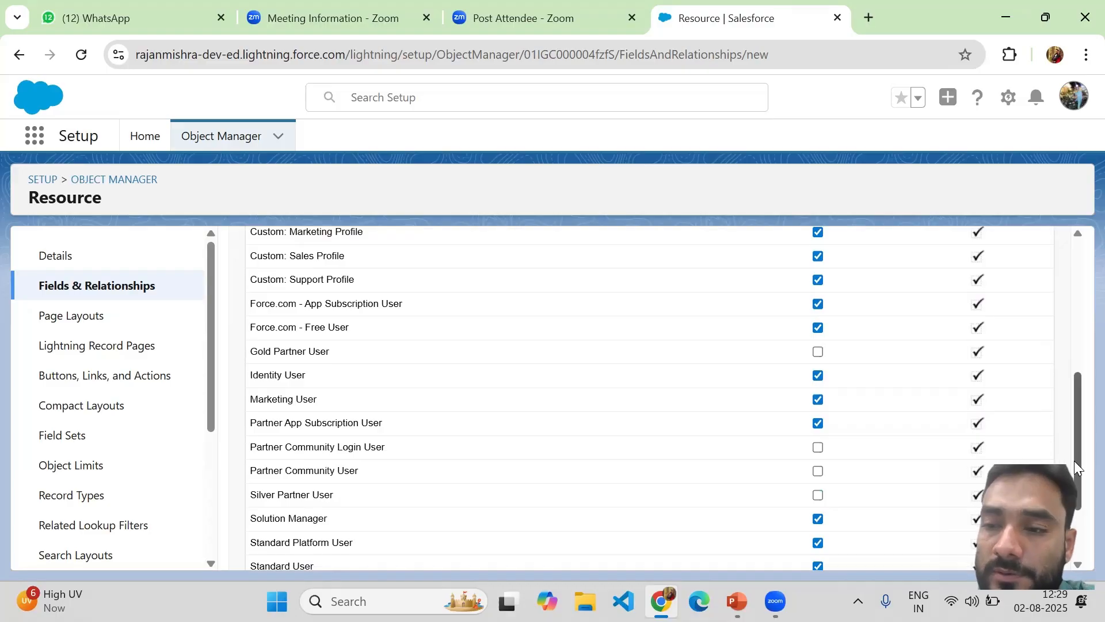
left_click_drag(1074, 460, 1067, 362)
scroll(828, 464, "up", 1)
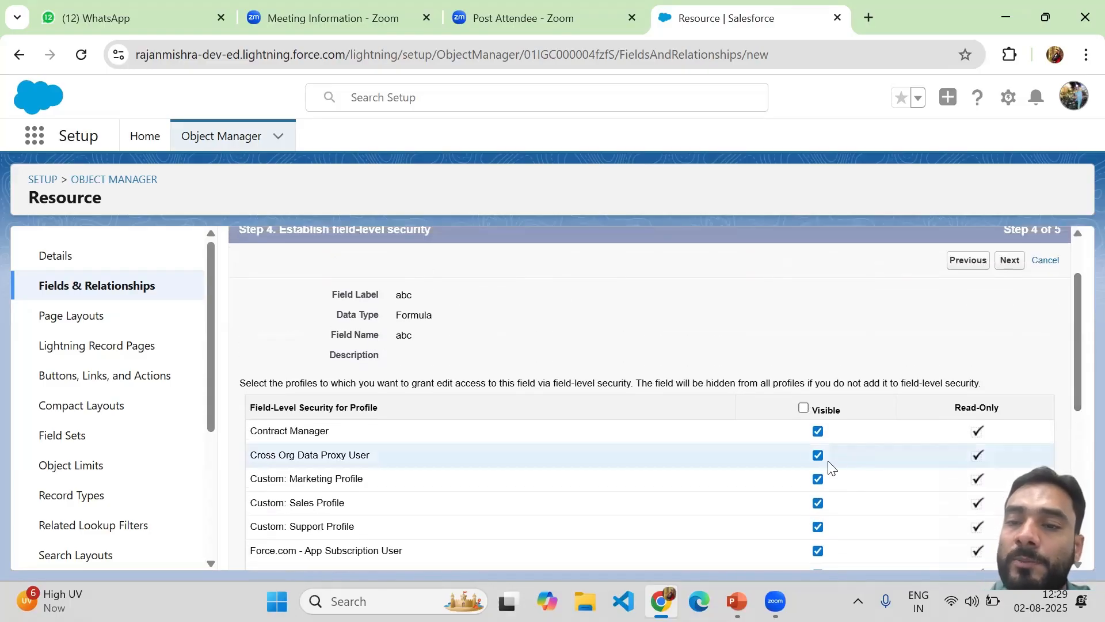
left_click(804, 408)
left_click(804, 408)
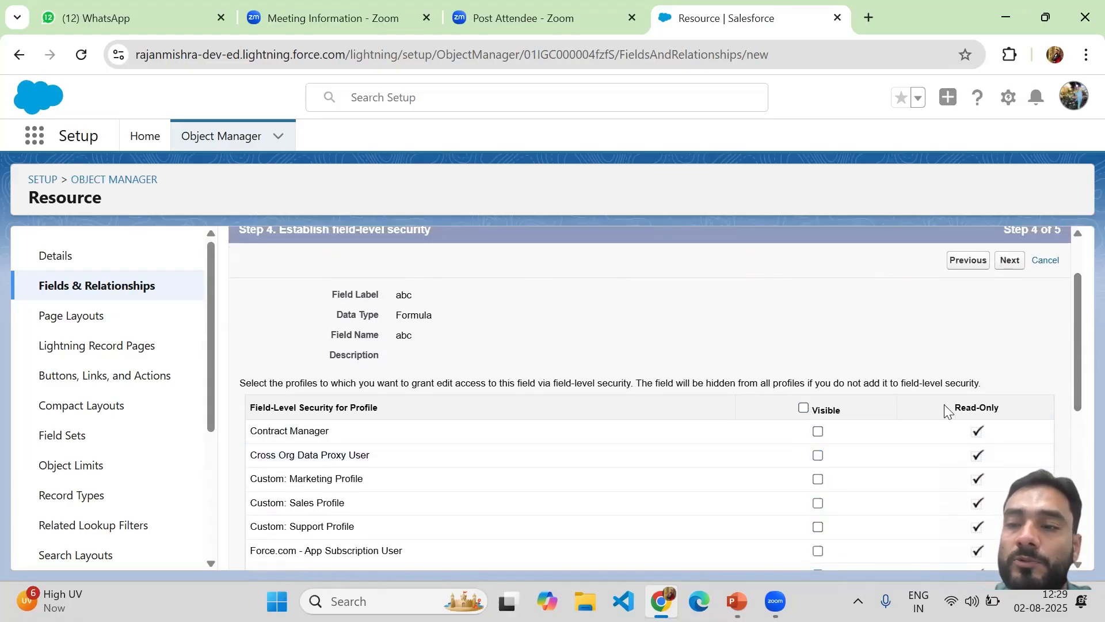
left_click_drag(1077, 347, 1077, 507)
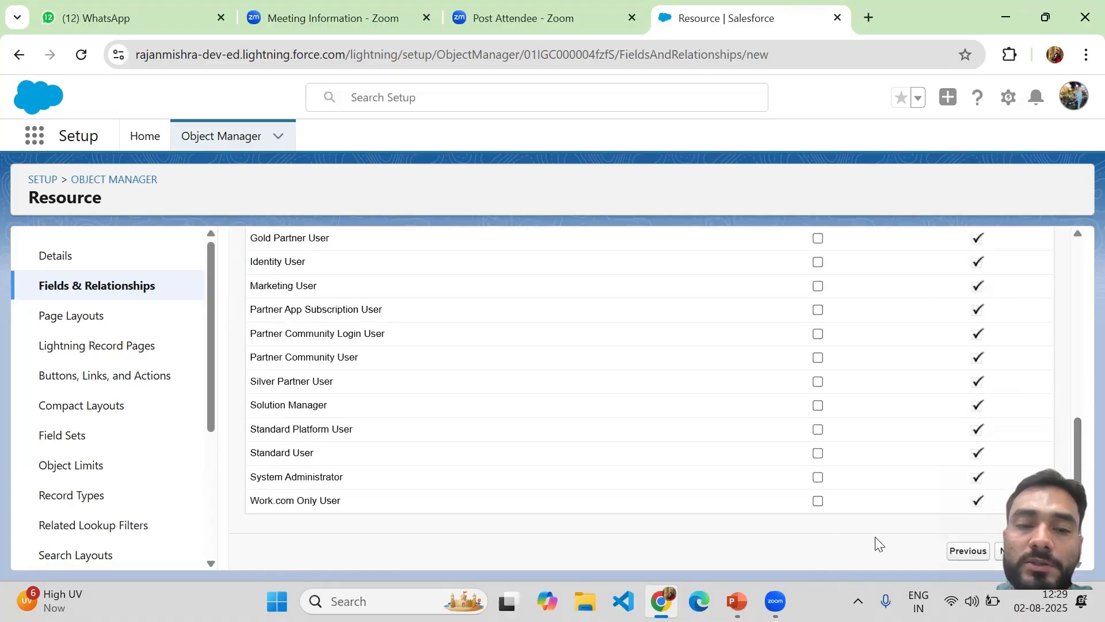
left_click(818, 477)
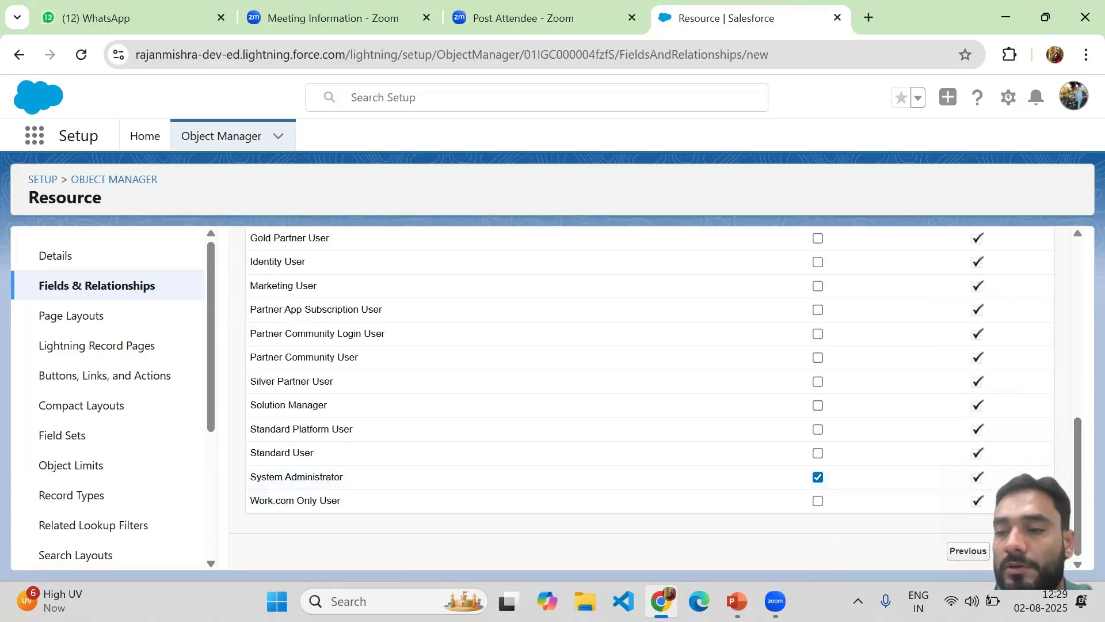
left_click(1014, 551)
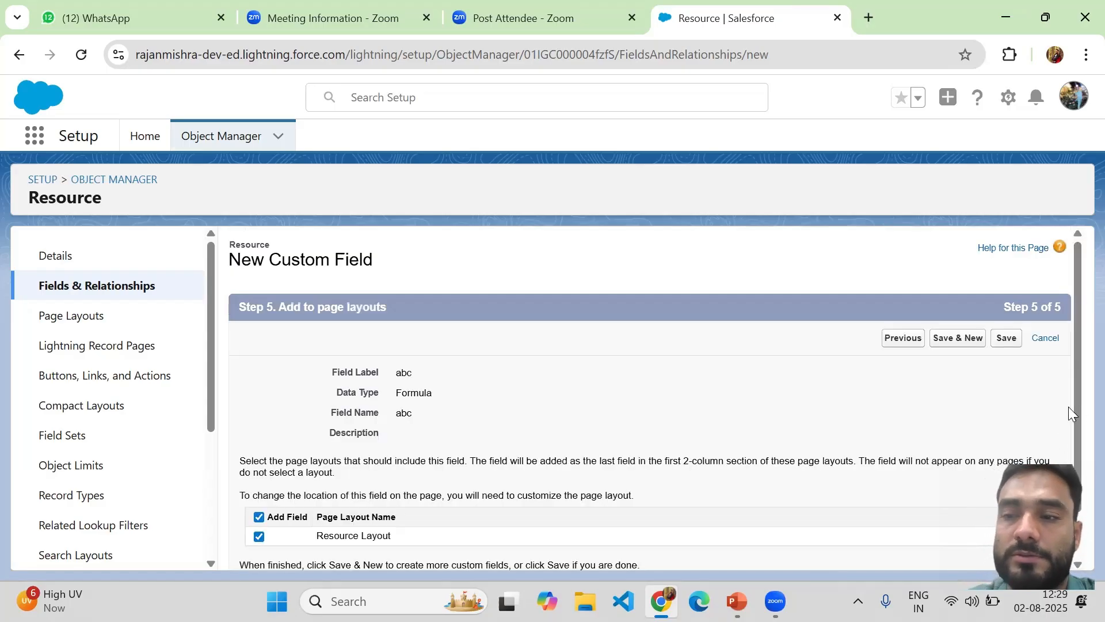
Save the abc field as abc__c and zoom the fields list out to 90%
scroll(1076, 412, "down", 1)
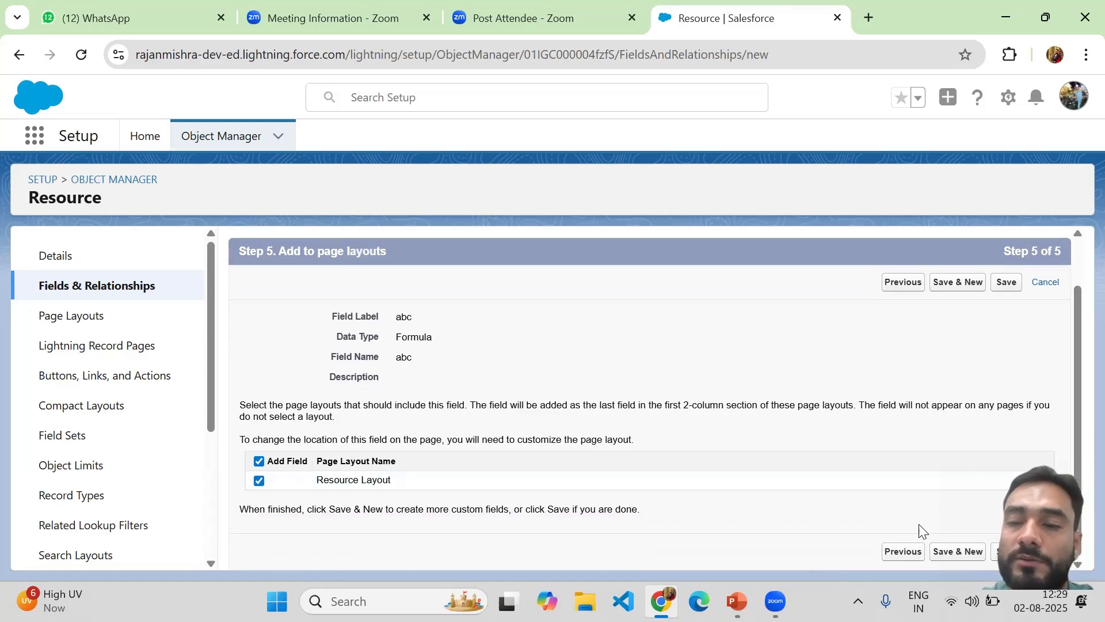
left_click(1006, 551)
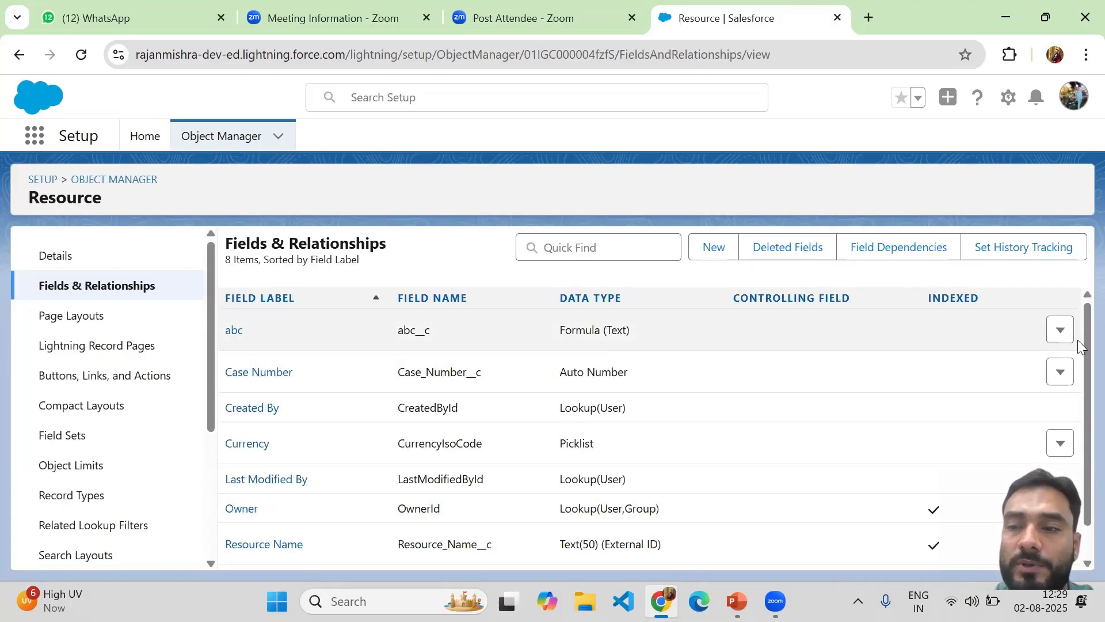
left_click_drag(1080, 348, 1081, 392)
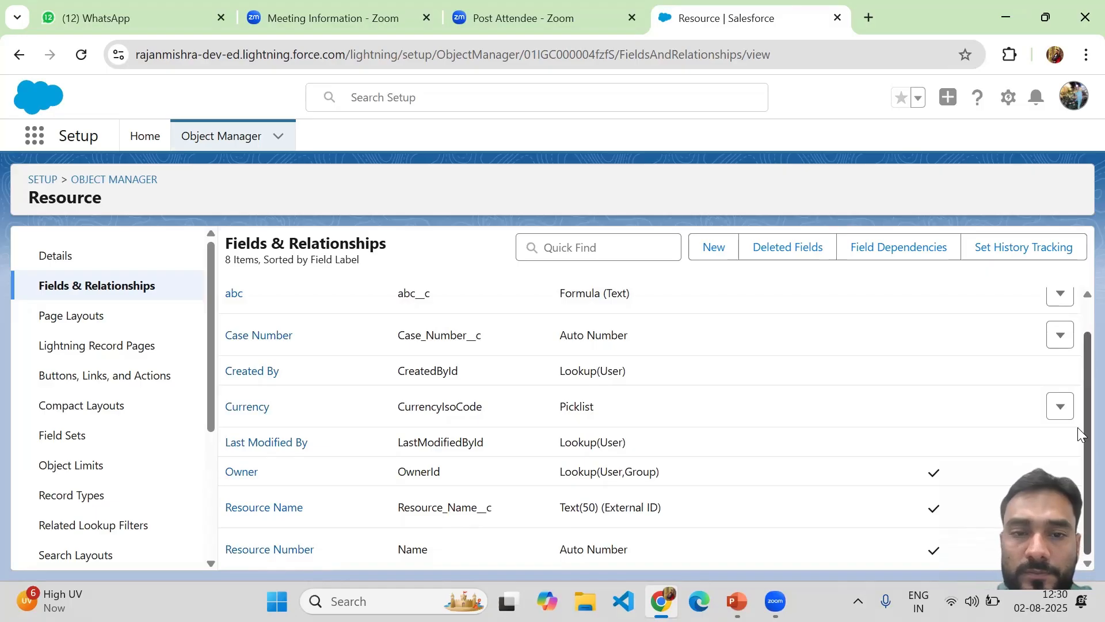
scroll(1080, 432, "up", 2)
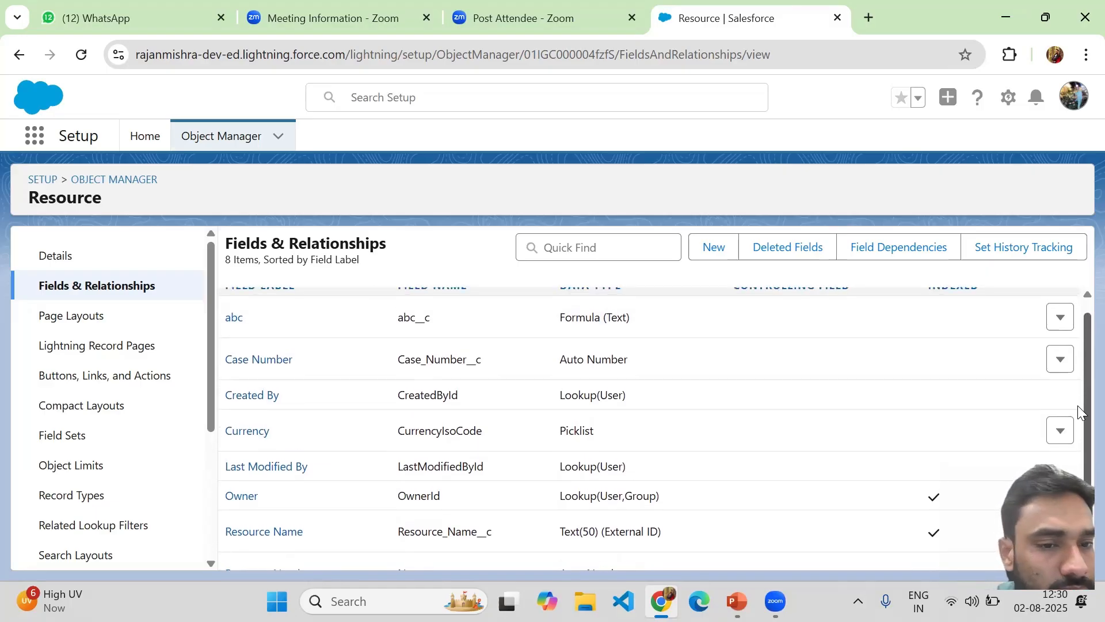
scroll(1079, 427, "down", 2)
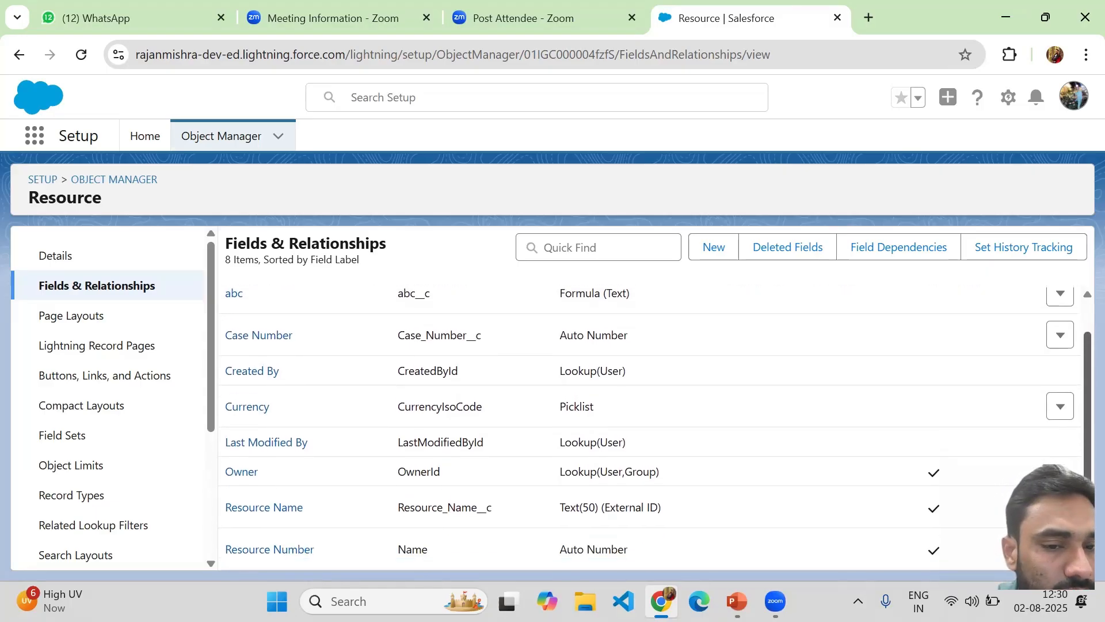
key("ctrl+minus")
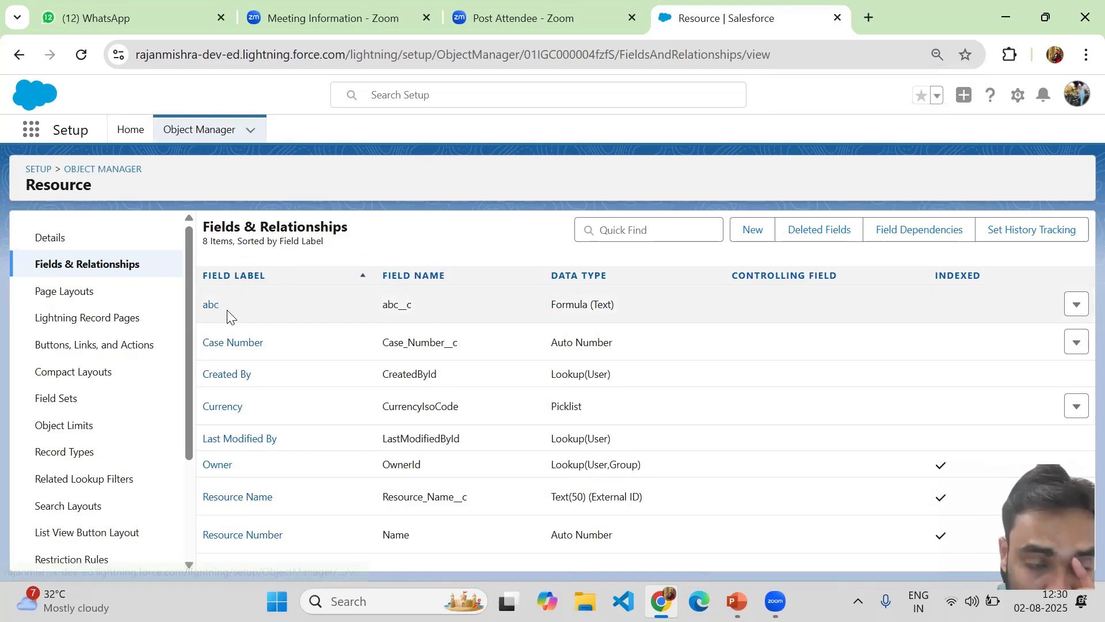
Edit the abc field and change its Field Label to 'Resource Example'
left_click(1078, 305)
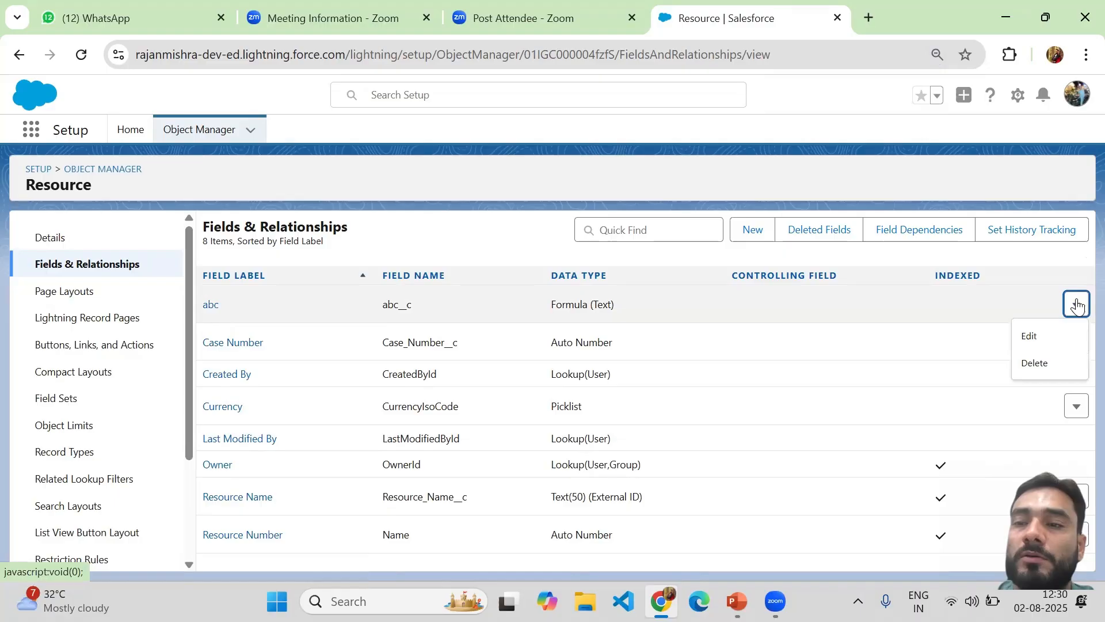
left_click(1042, 338)
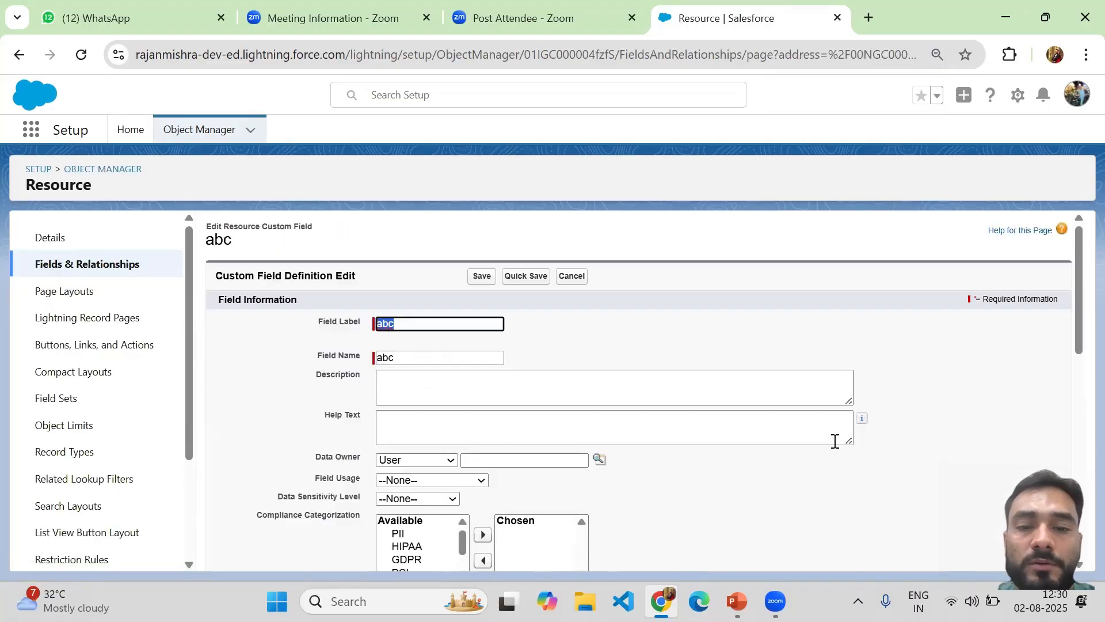
left_click_drag(1079, 282, 1075, 243)
type("Res")
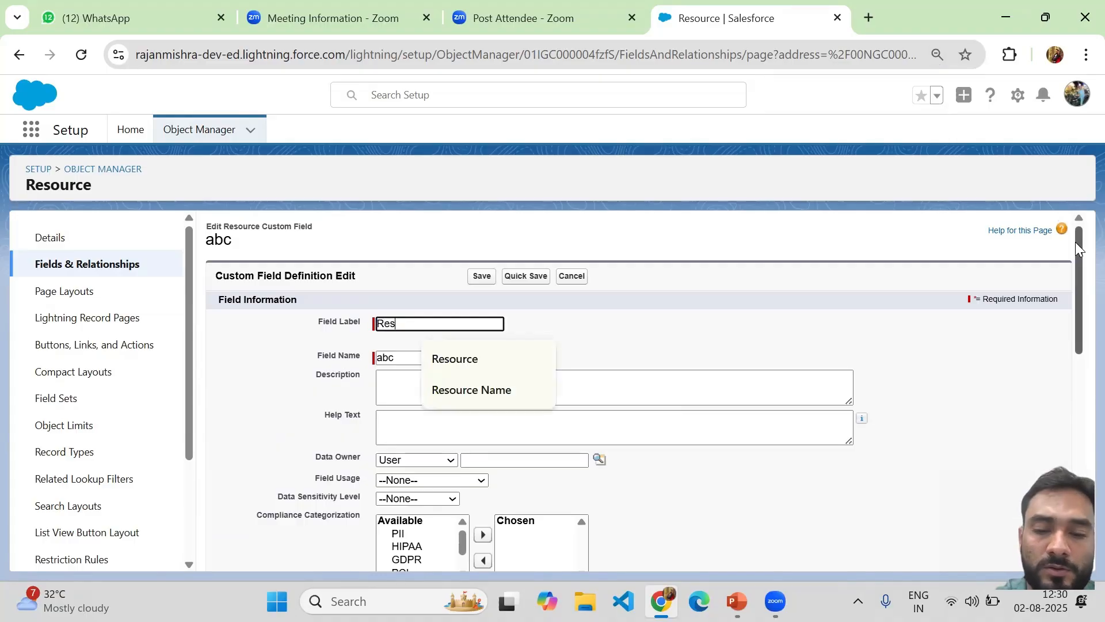
type("ource ")
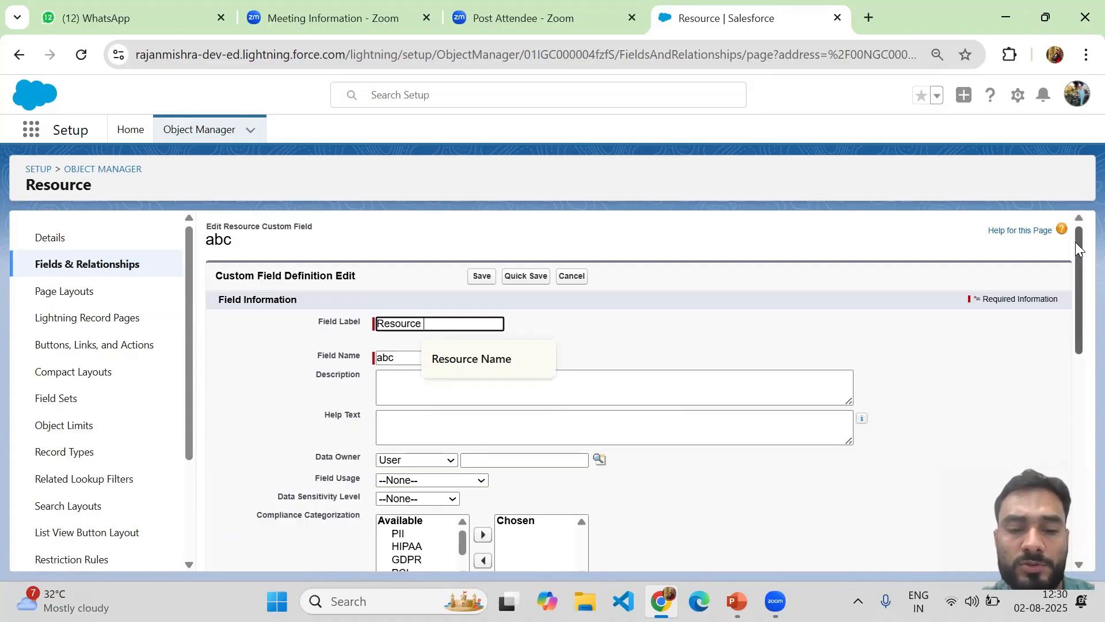
type("Exampl")
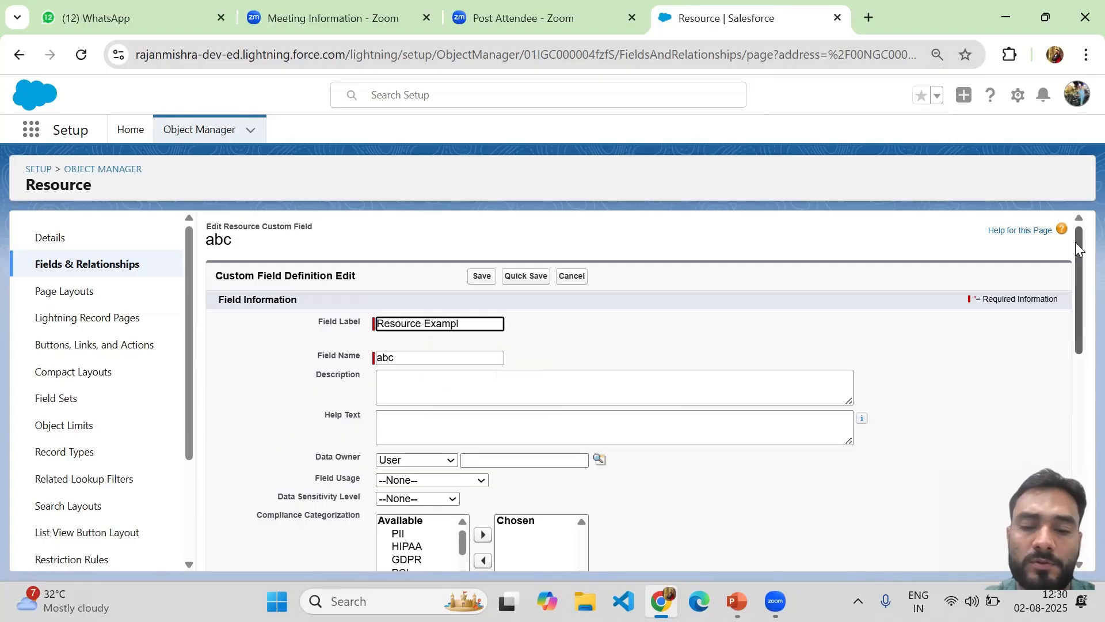
type("e")
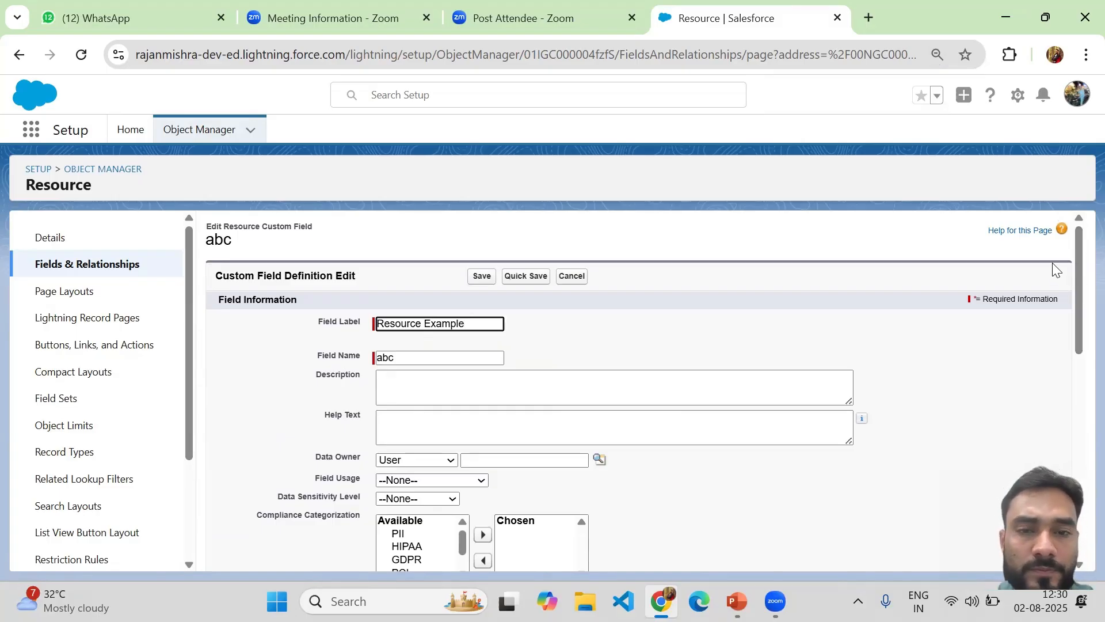
key("ctrl+a")
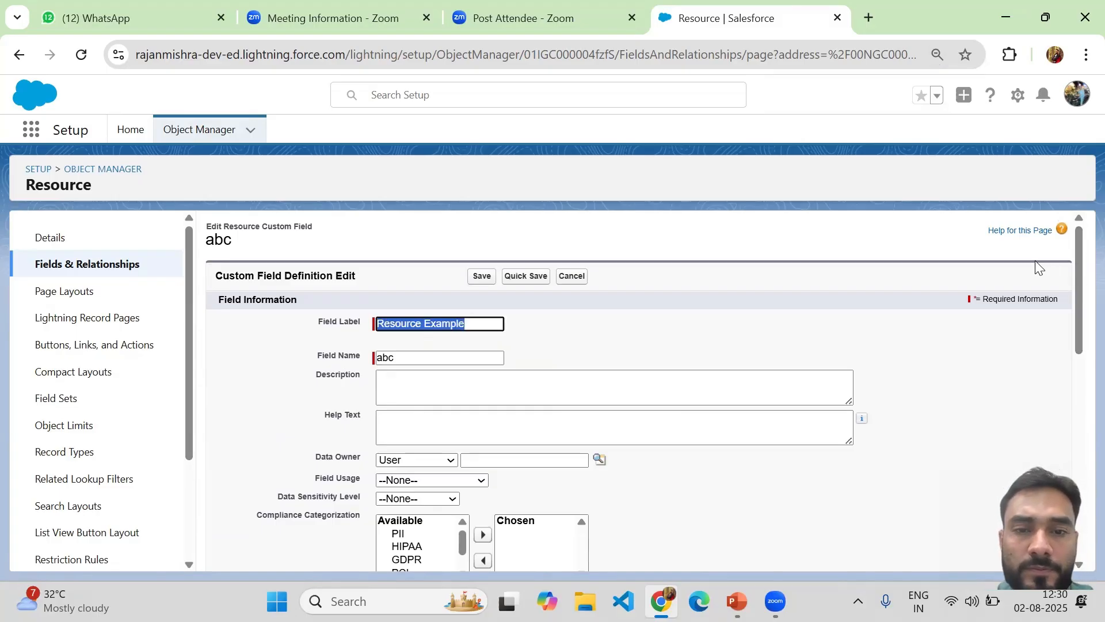
left_click(383, 359)
key("Return")
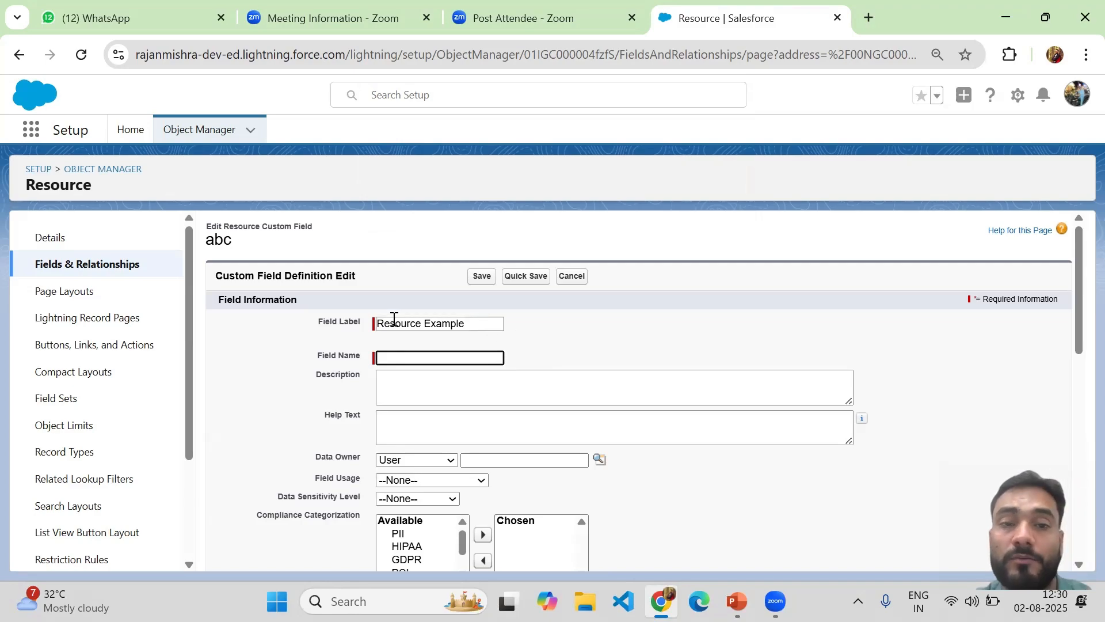
left_click(434, 322)
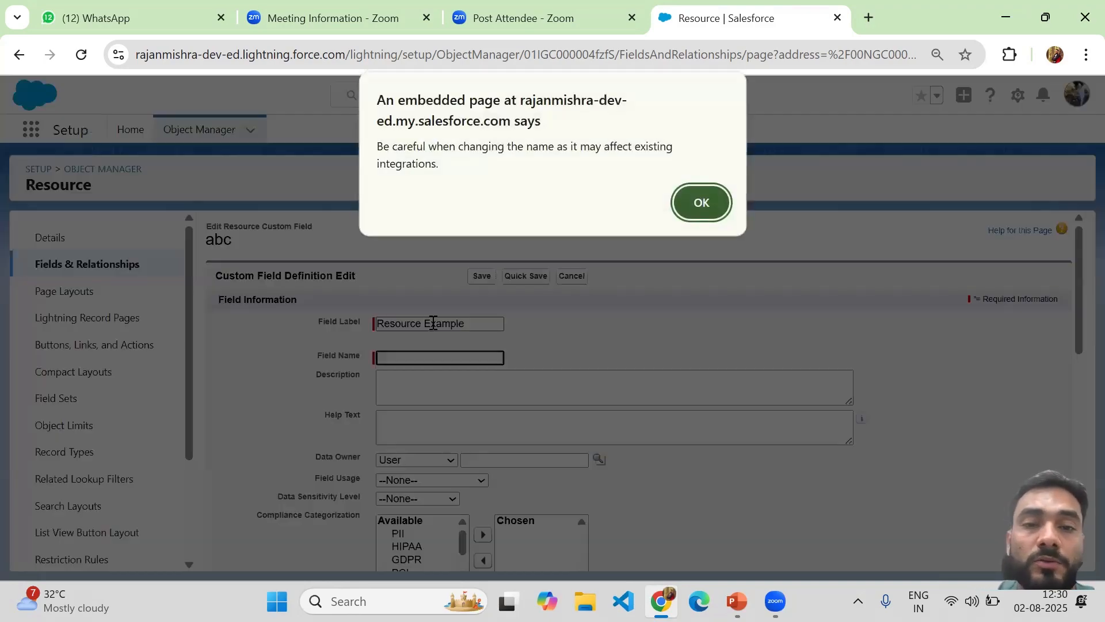
left_click(700, 202)
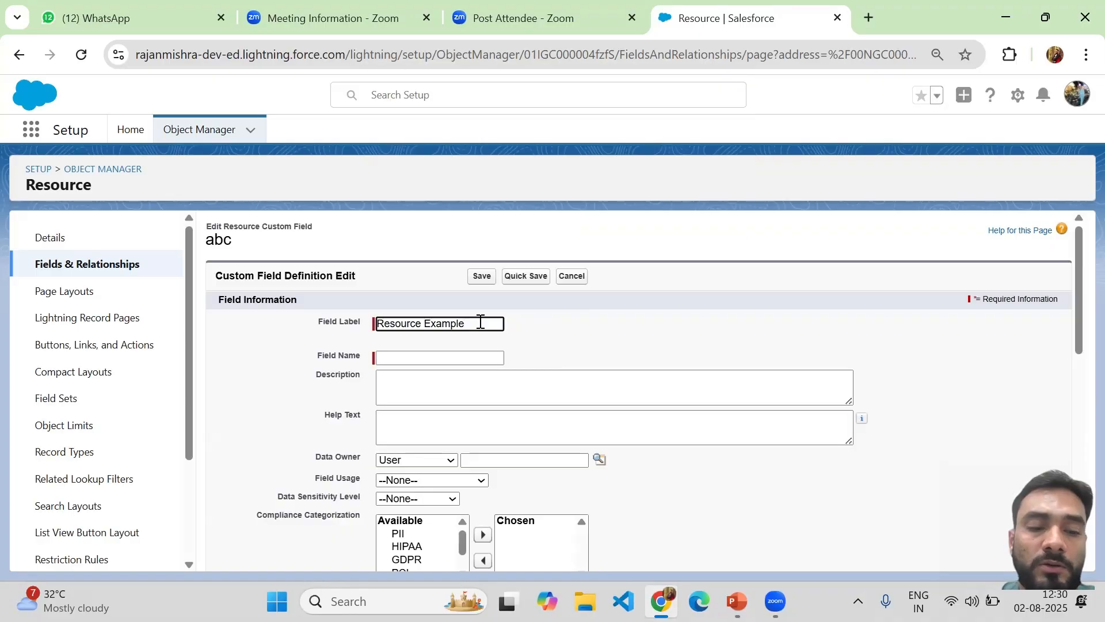
Set the Field Name to Resource_Example and save, dismissing the name-change warning
key("Tab")
key("Tab")
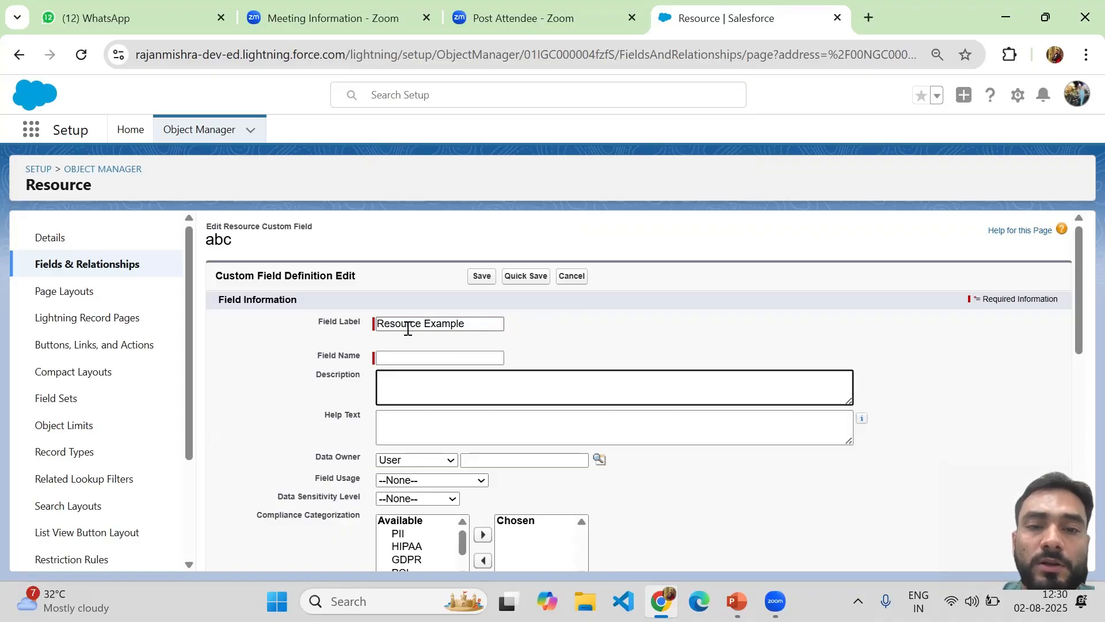
left_click(406, 327)
left_click(421, 355)
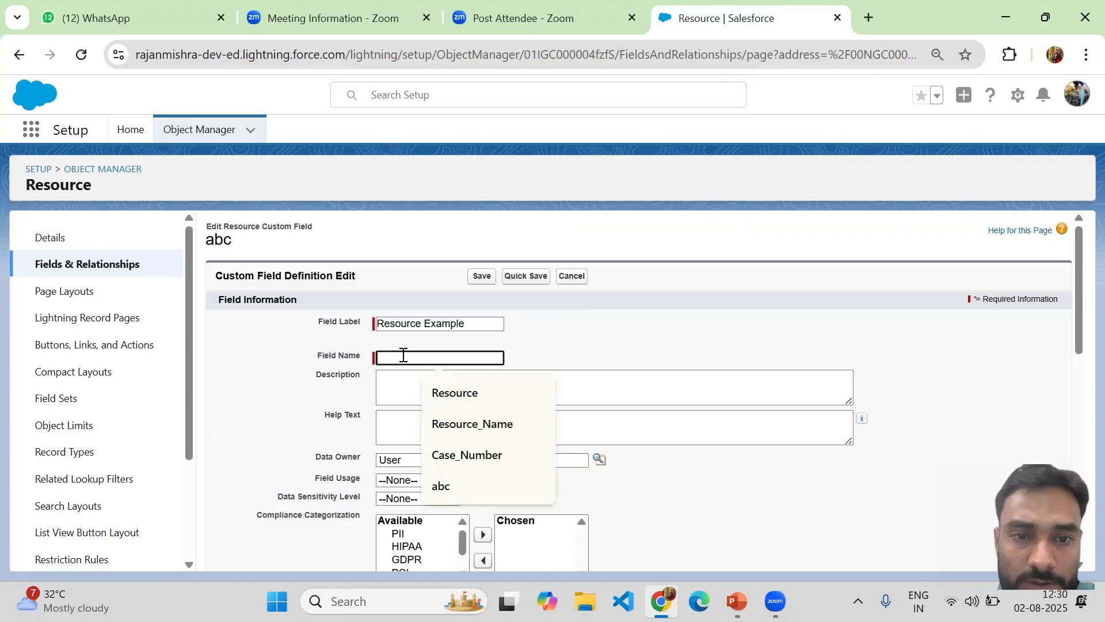
key("ctrl+v")
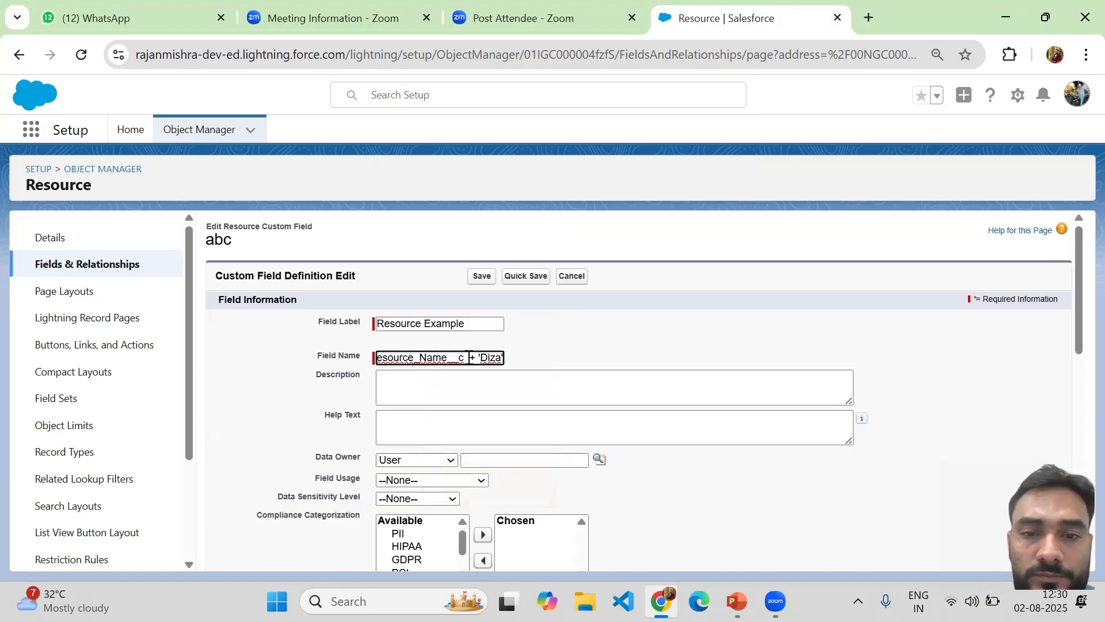
left_click(485, 324)
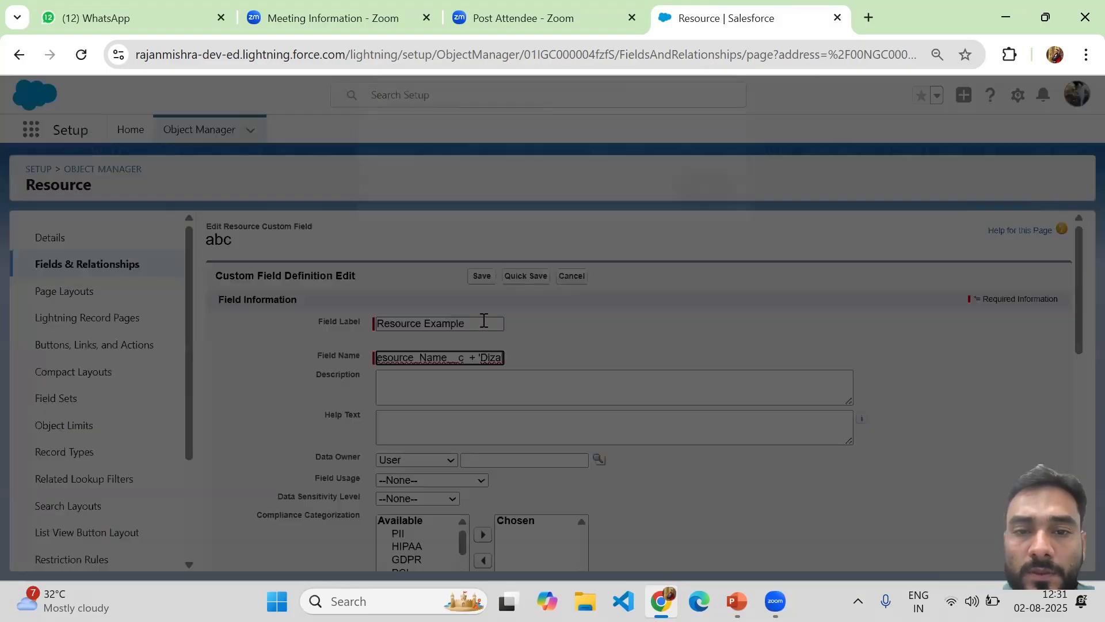
left_click(704, 197)
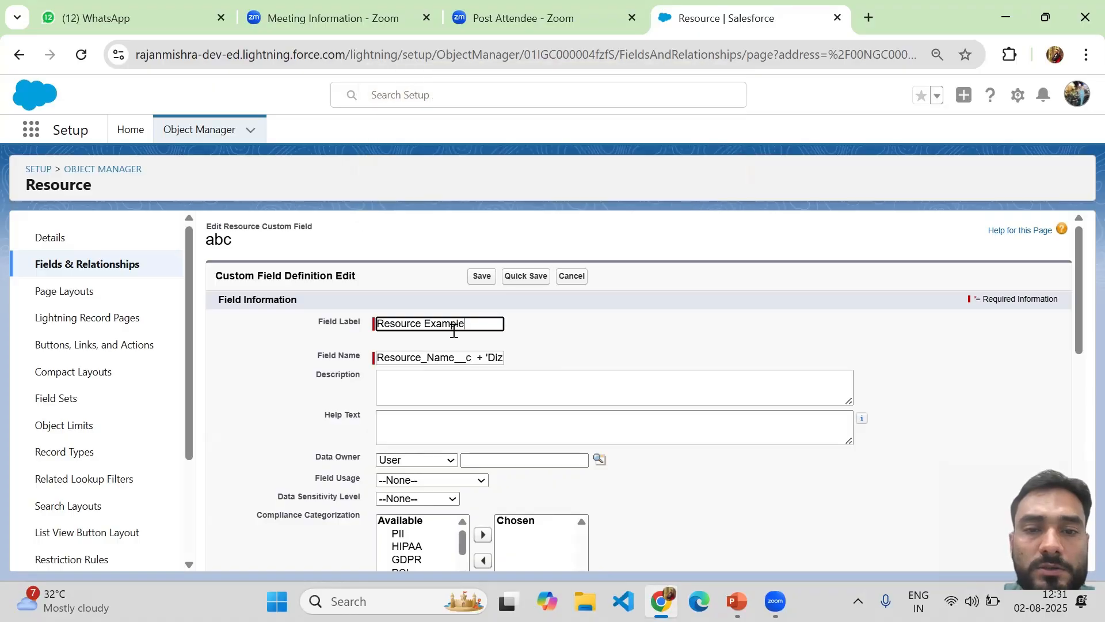
triple_click(459, 329)
key("ctrl+c")
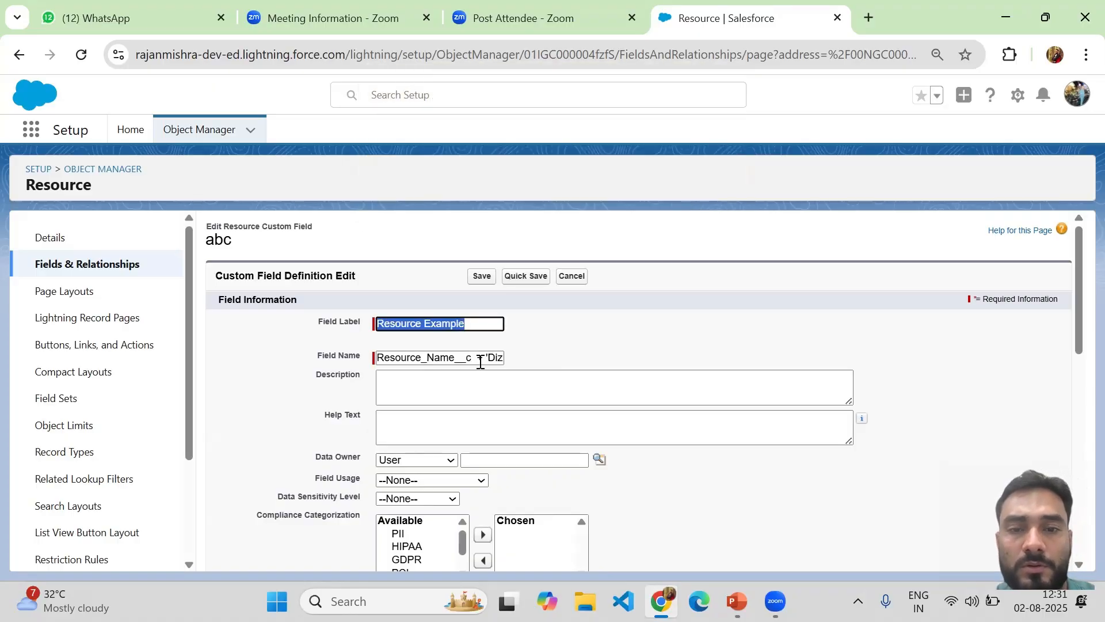
triple_click(477, 354)
key("ctrl+v")
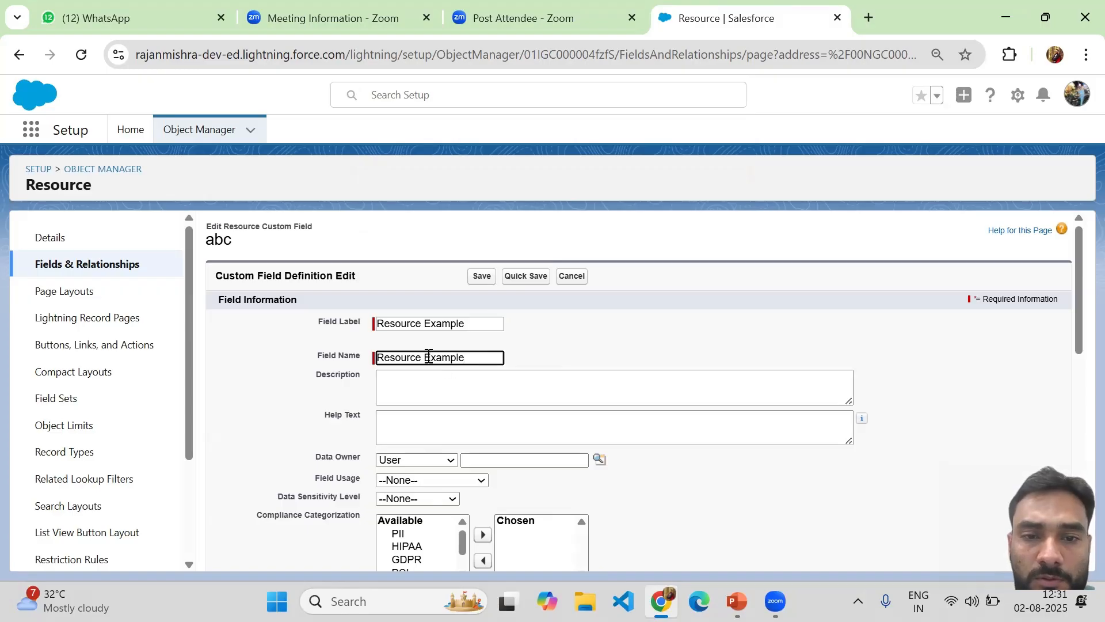
left_click(429, 358)
key("BackSpace")
type("_")
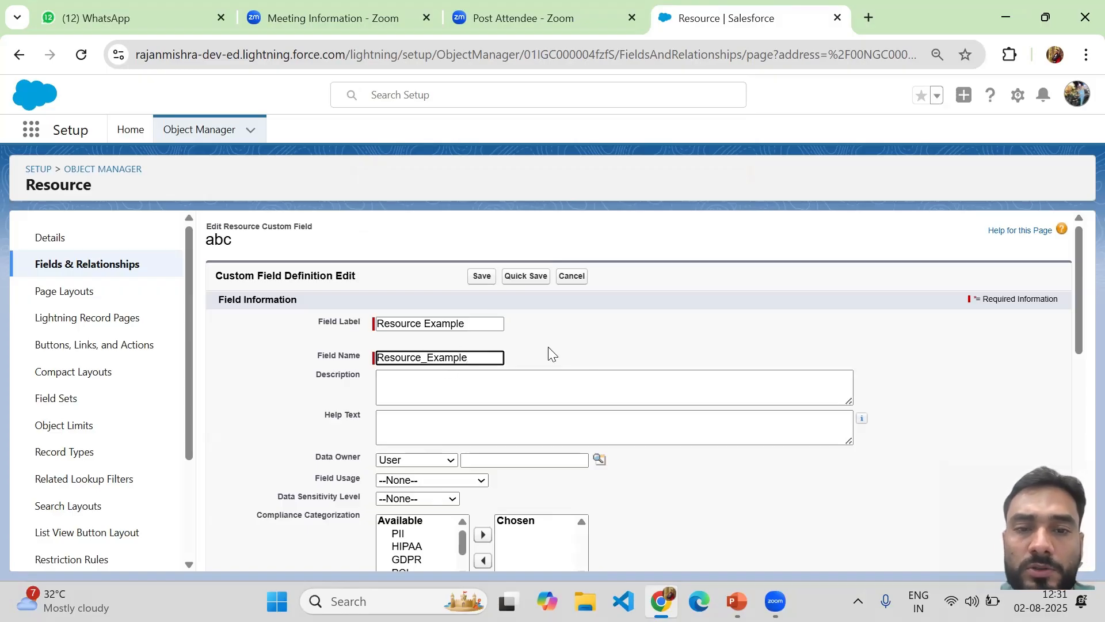
left_click(485, 282)
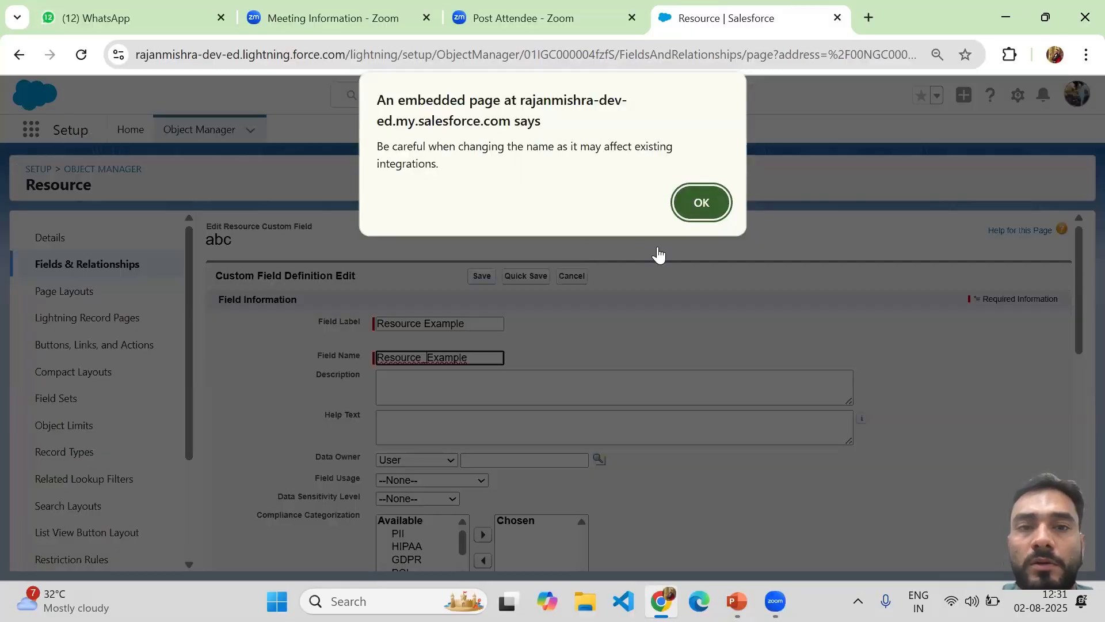
left_click(695, 204)
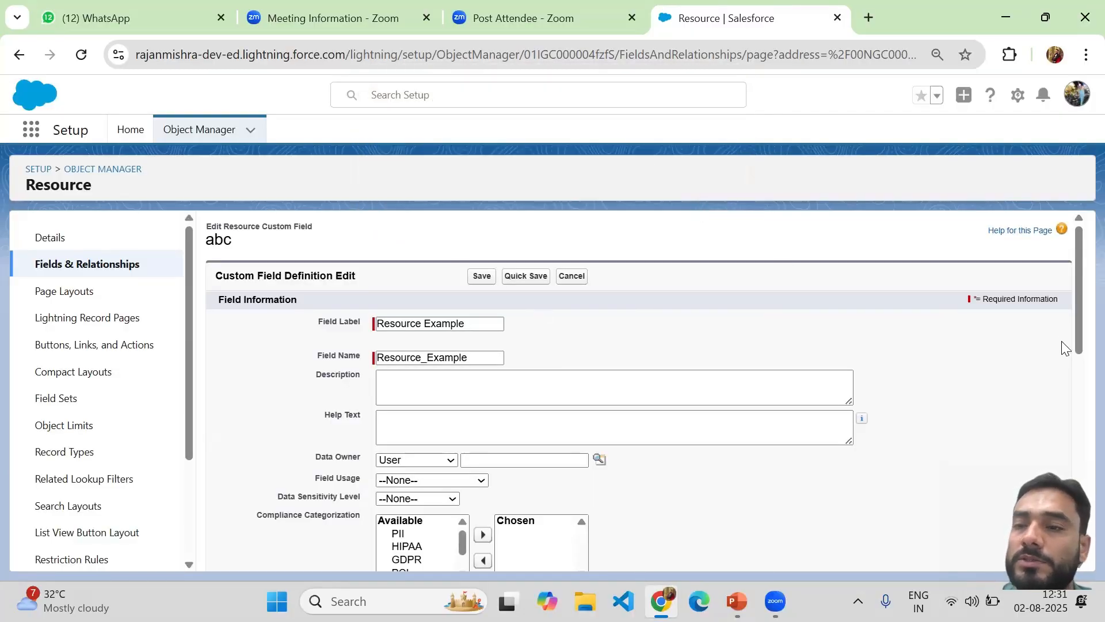
left_click_drag(1079, 339, 1079, 343)
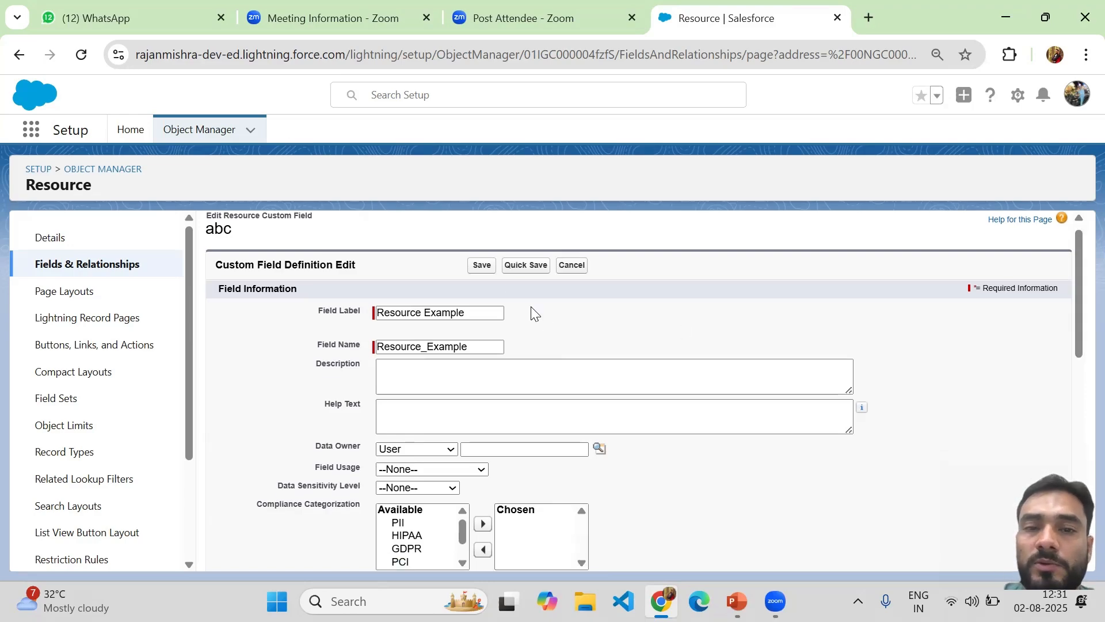
Save the Resource Example field definition and duplicate the Salesforce browser tab
left_click(481, 265)
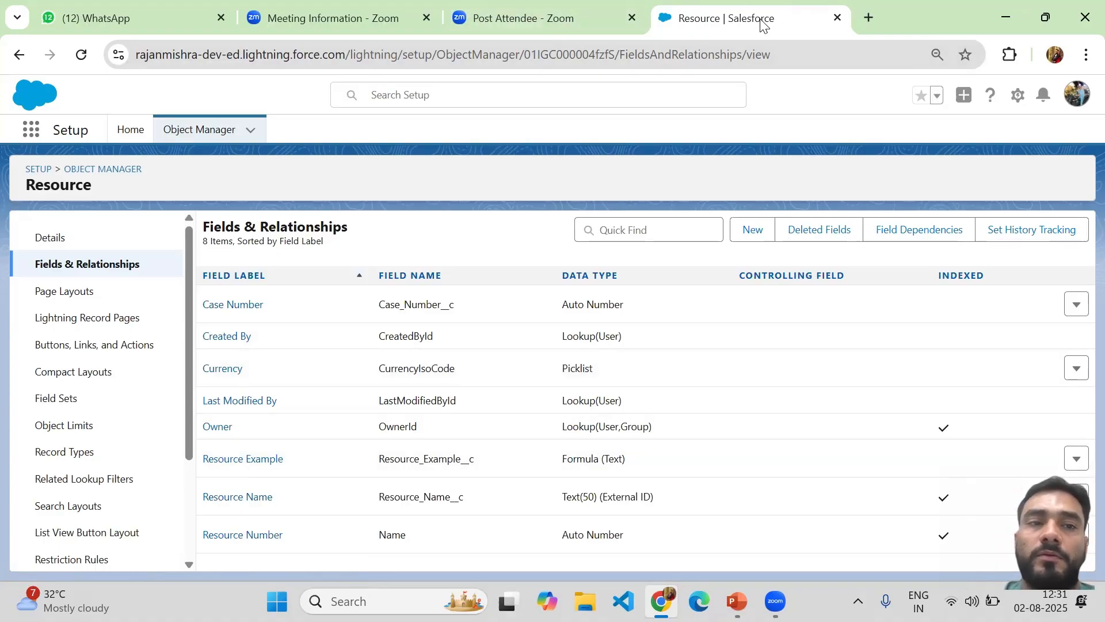
right_click(737, 16)
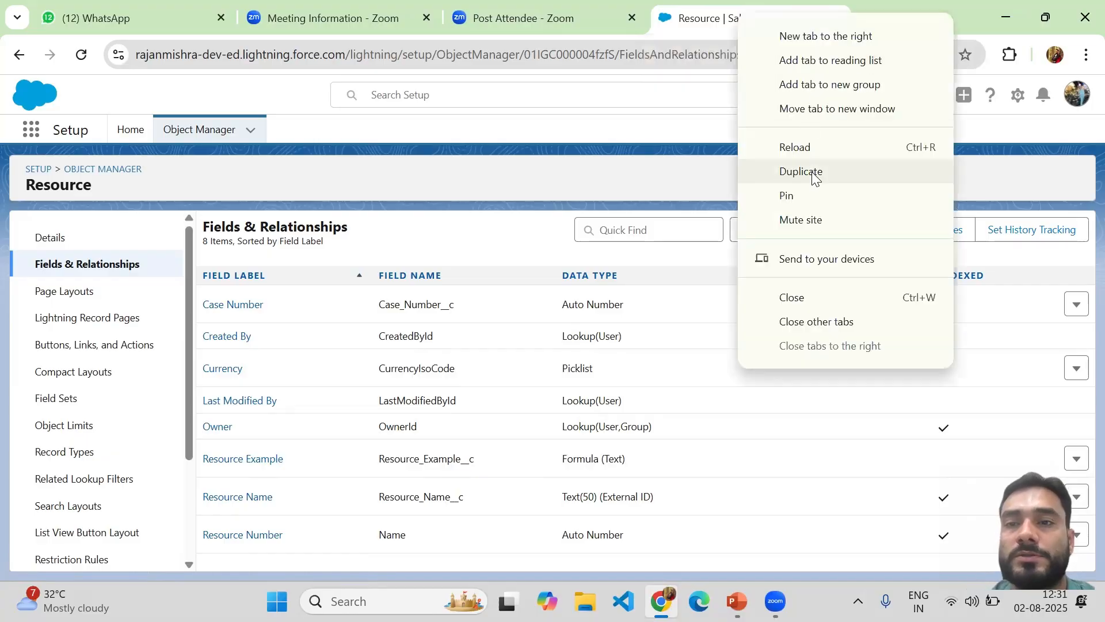
left_click(812, 172)
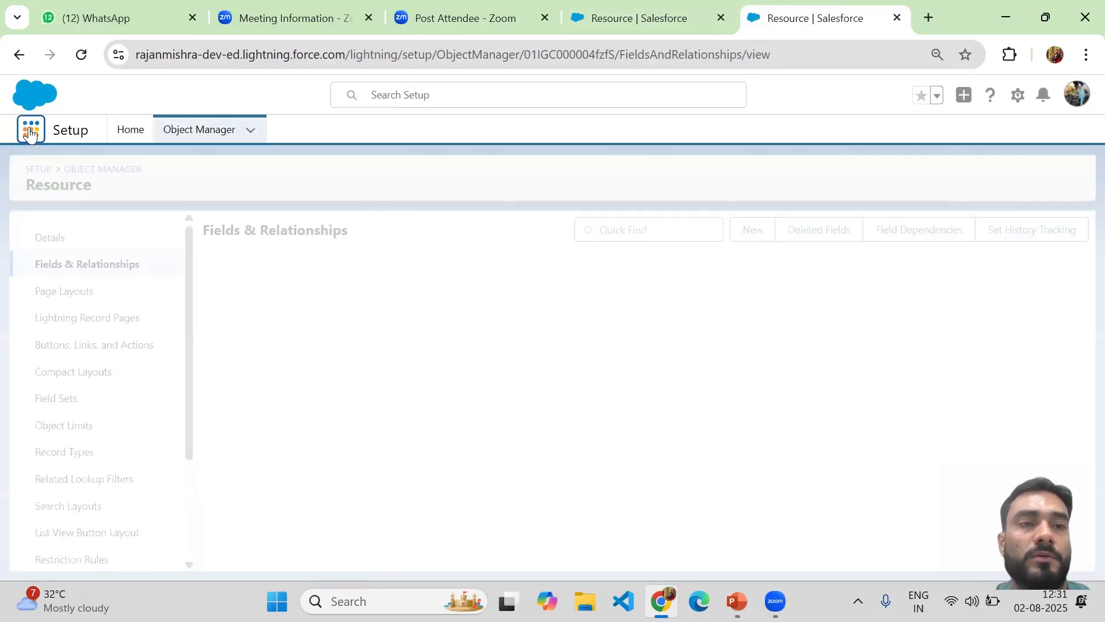
Open the Resources list from the App Launcher by searching 'res'
left_click(30, 133)
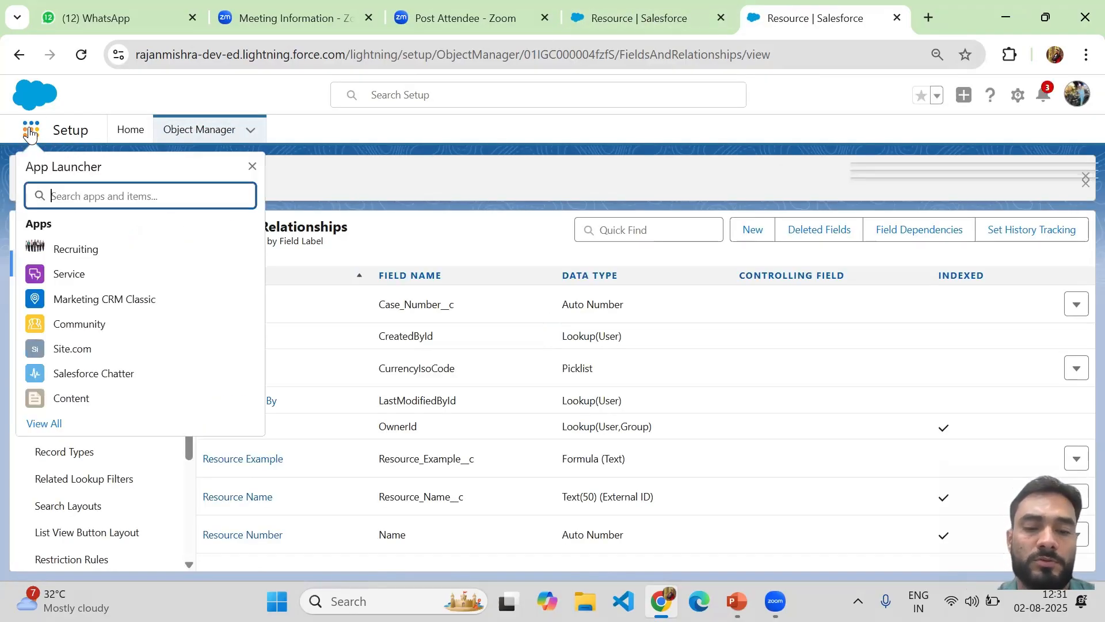
type("res")
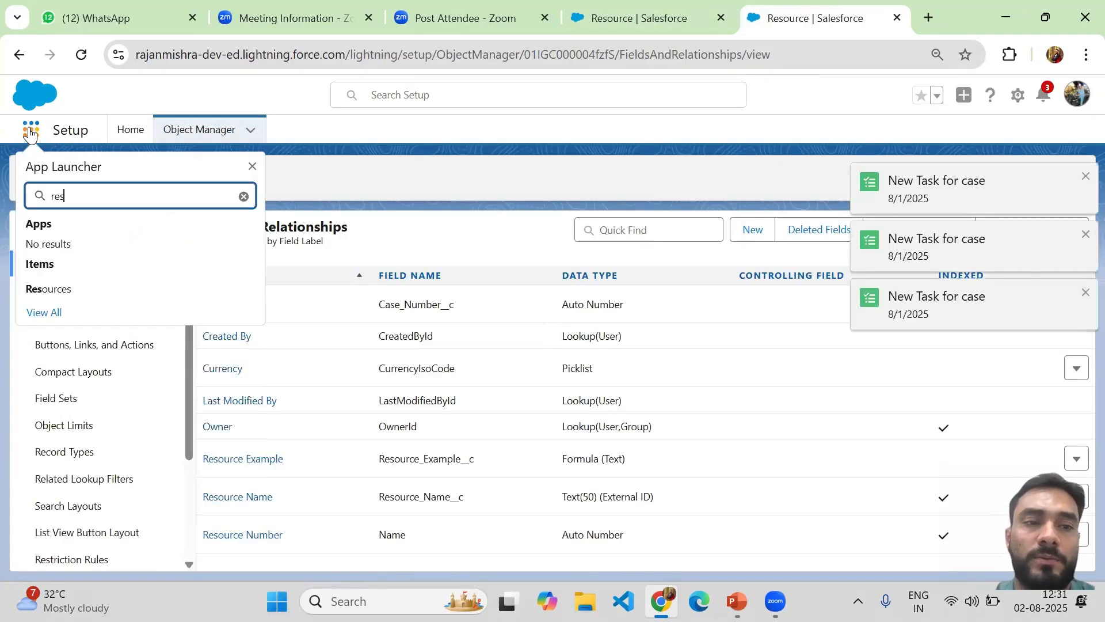
left_click(53, 293)
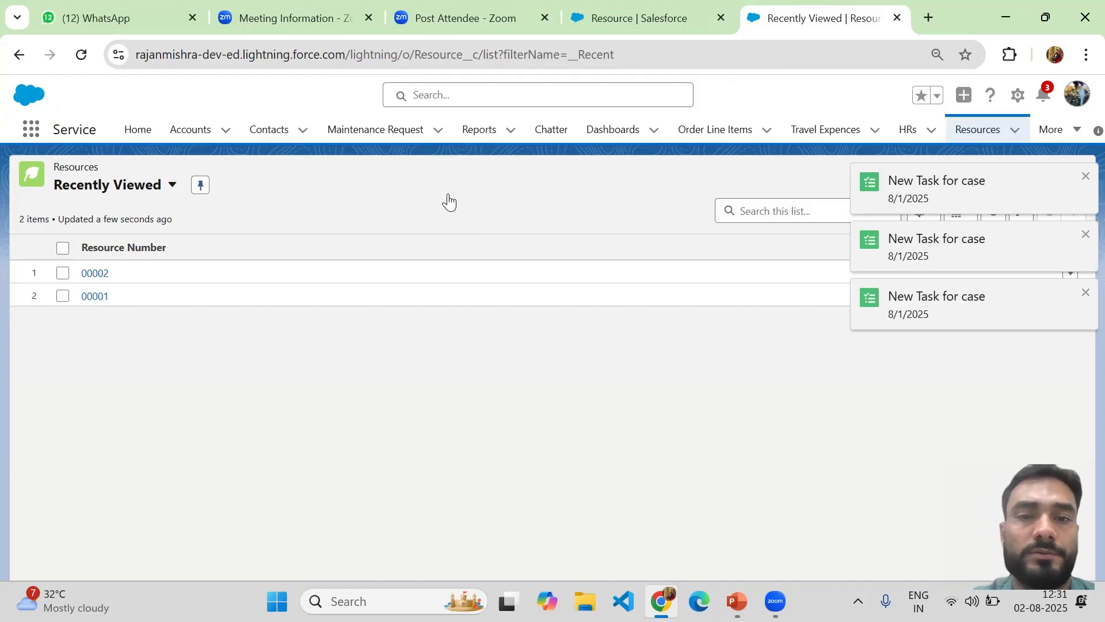
Close the three New Task toasts and save a new Resource named 'Ab'
left_click(1084, 179)
left_click(1086, 236)
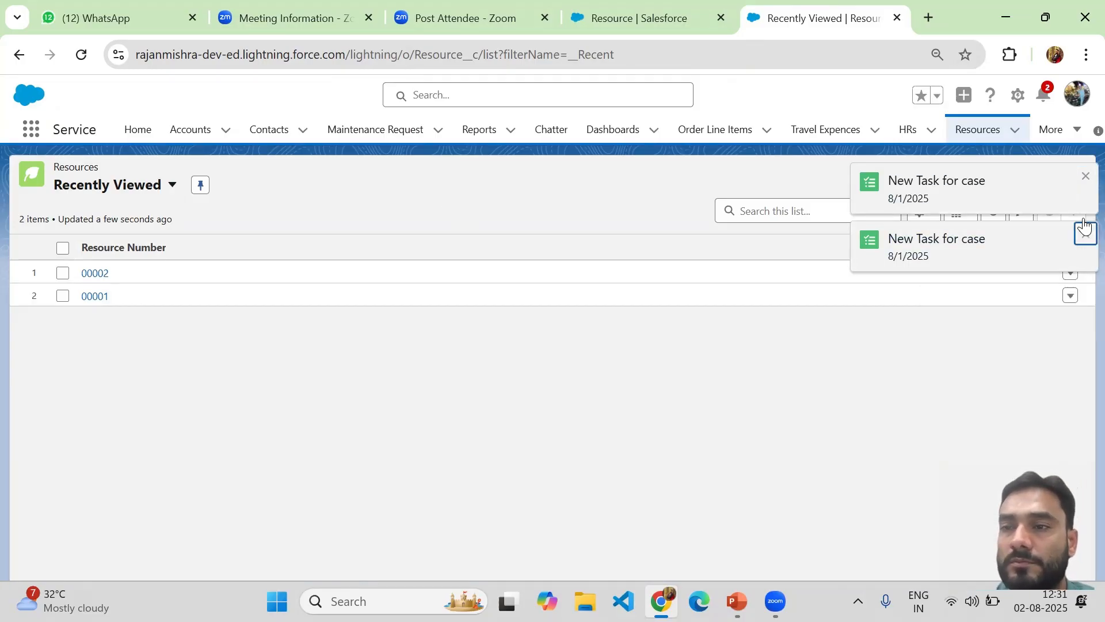
left_click(1084, 181)
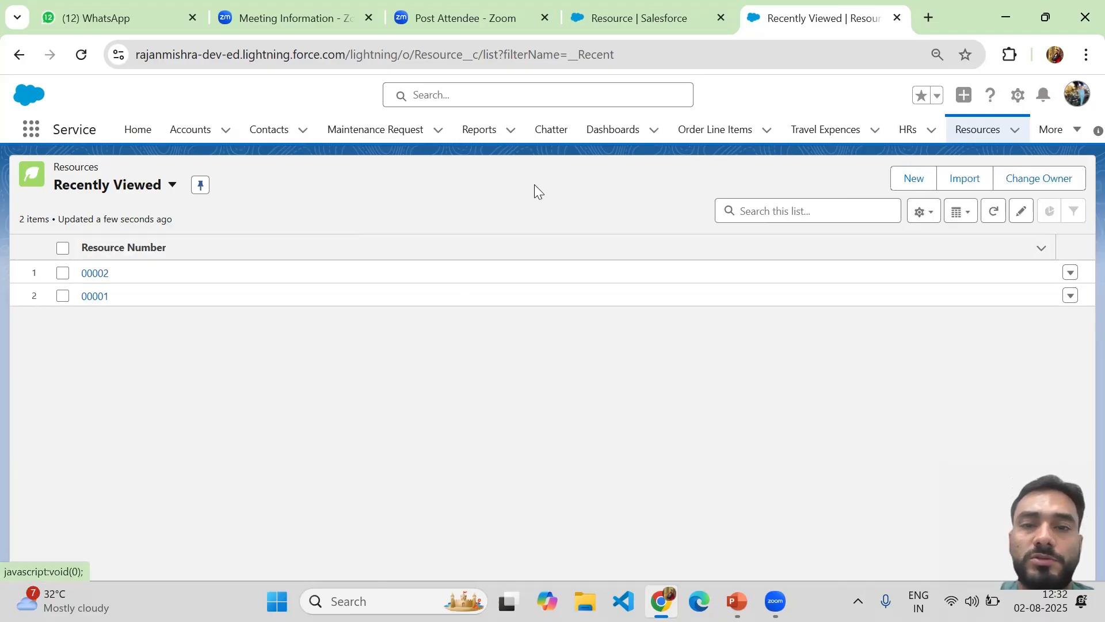
left_click(912, 176)
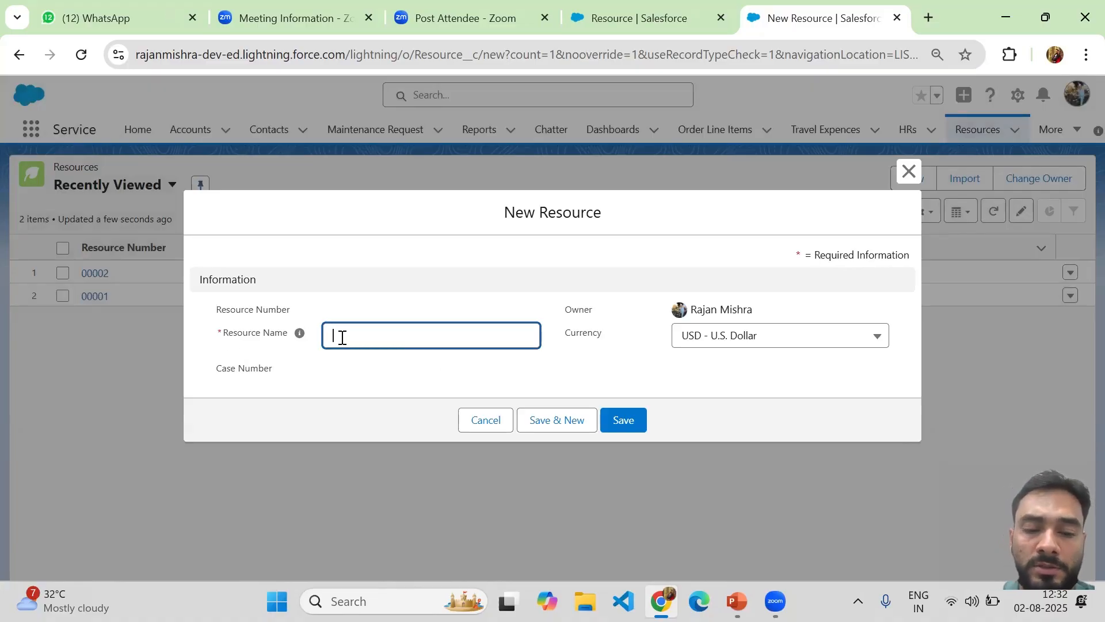
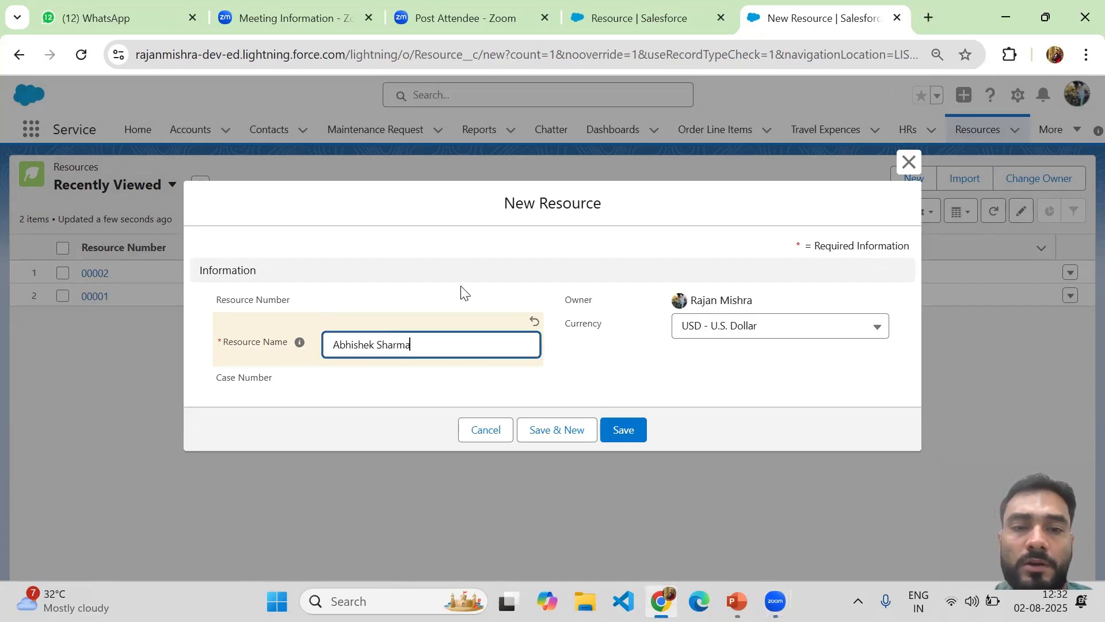
left_click(621, 432)
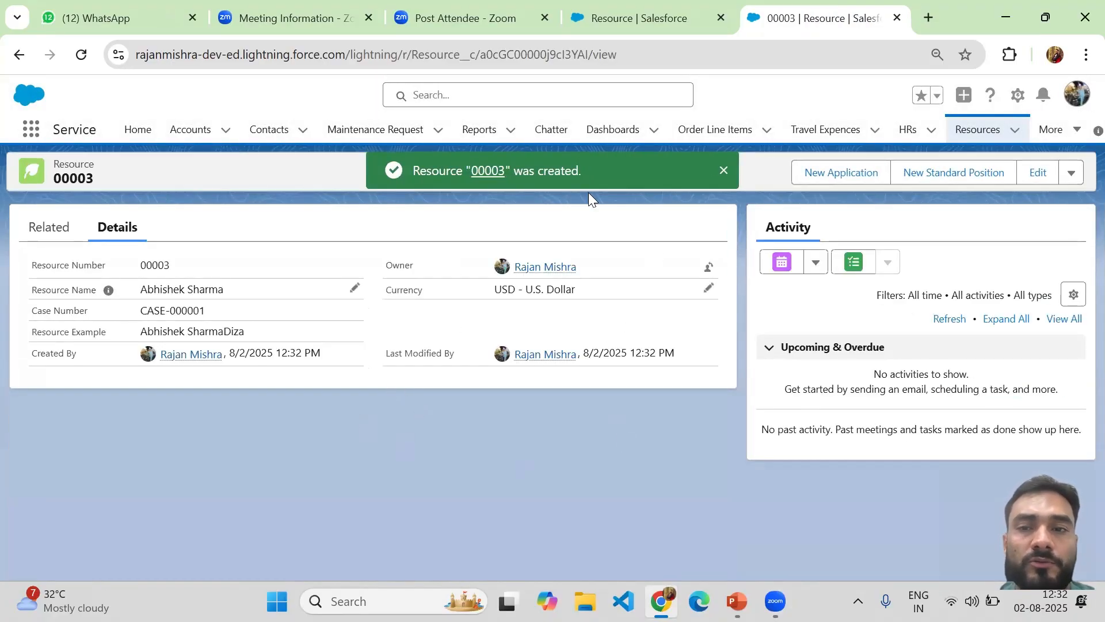
Dismiss the success toast and review record 00003's Resource Number and Case Number fields
left_click(725, 171)
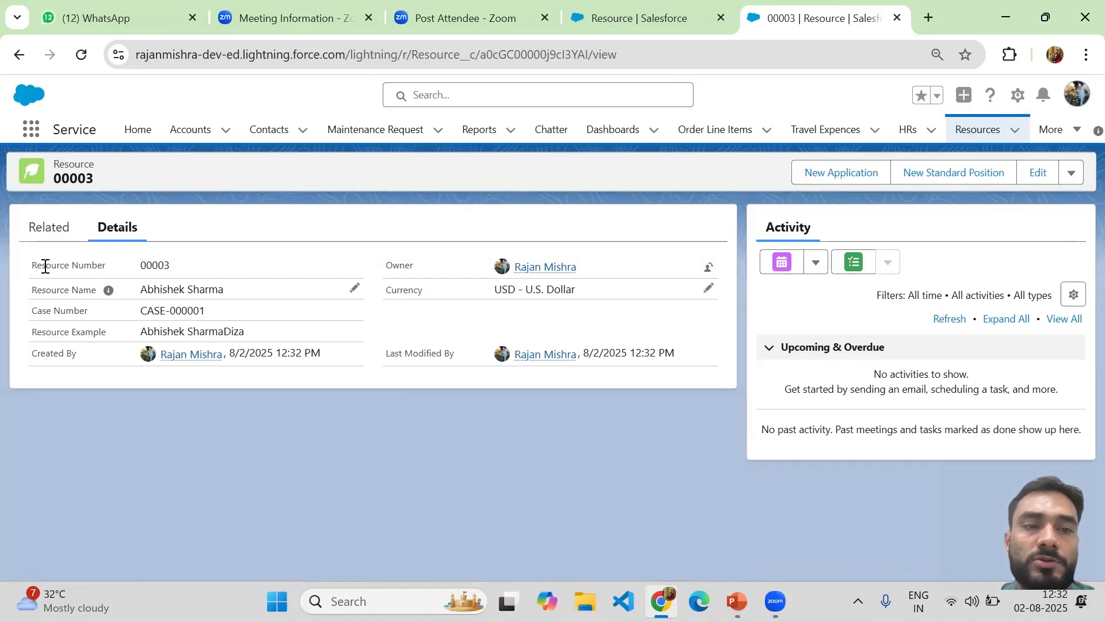
left_click_drag(45, 267, 179, 271)
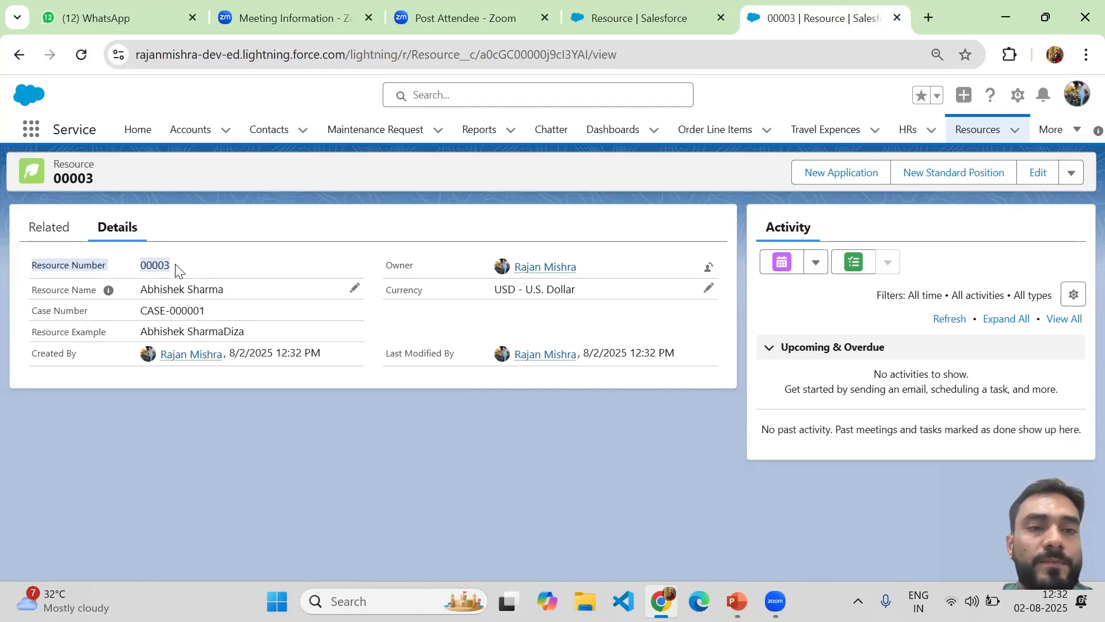
left_click(178, 271)
left_click_drag(142, 269, 172, 271)
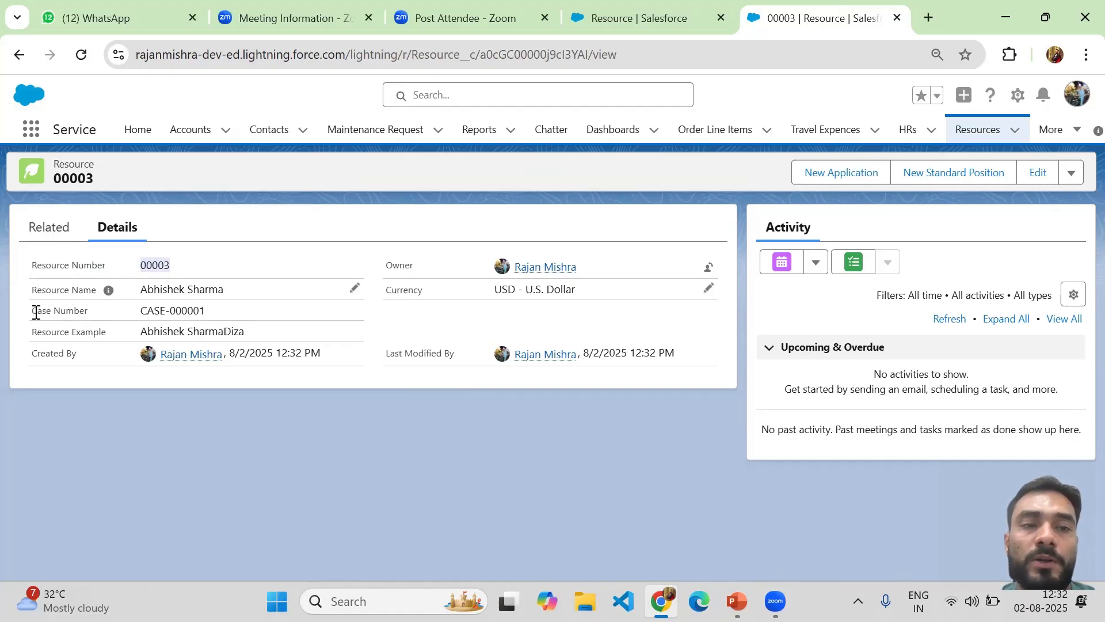
left_click_drag(35, 312, 210, 316)
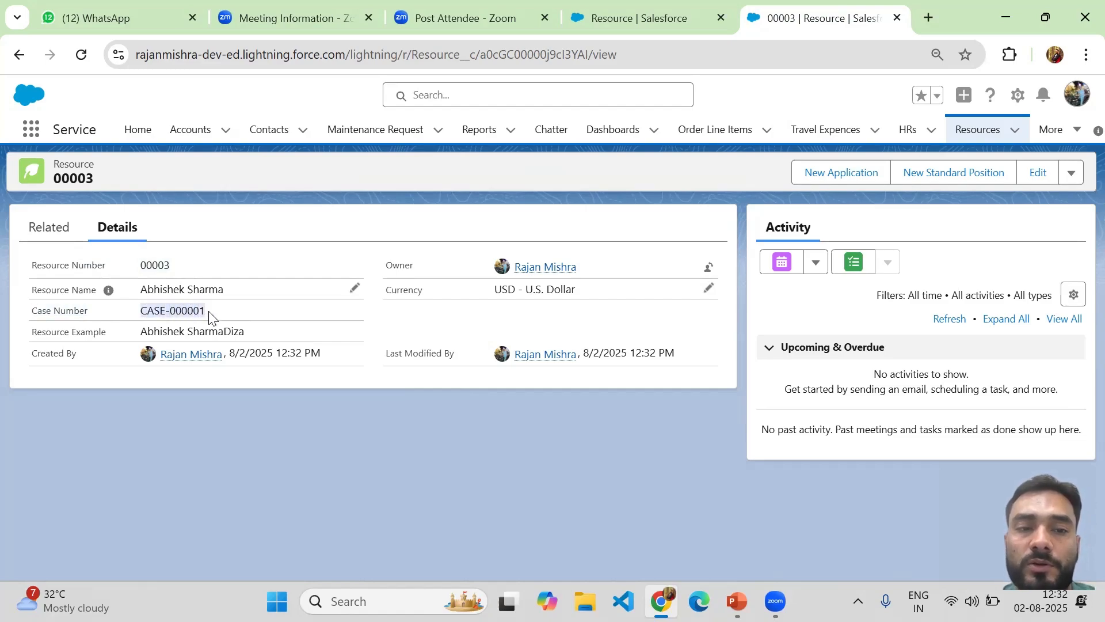
Return to the Resource object's Fields & Relationships tab in Setup
left_click(627, 25)
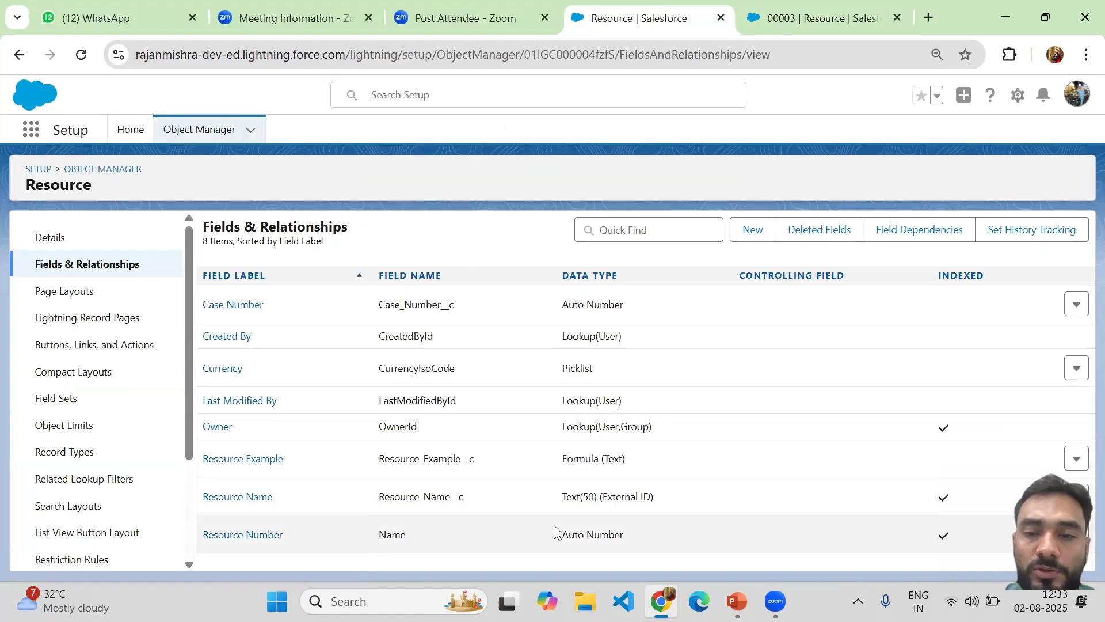
left_click(801, 13)
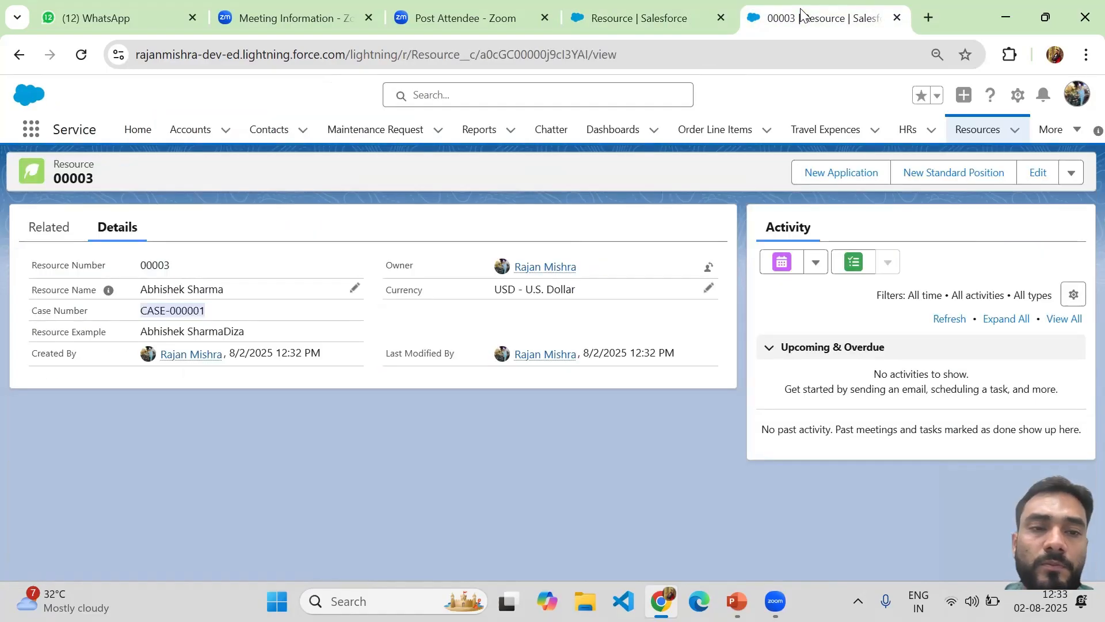
left_click(609, 32)
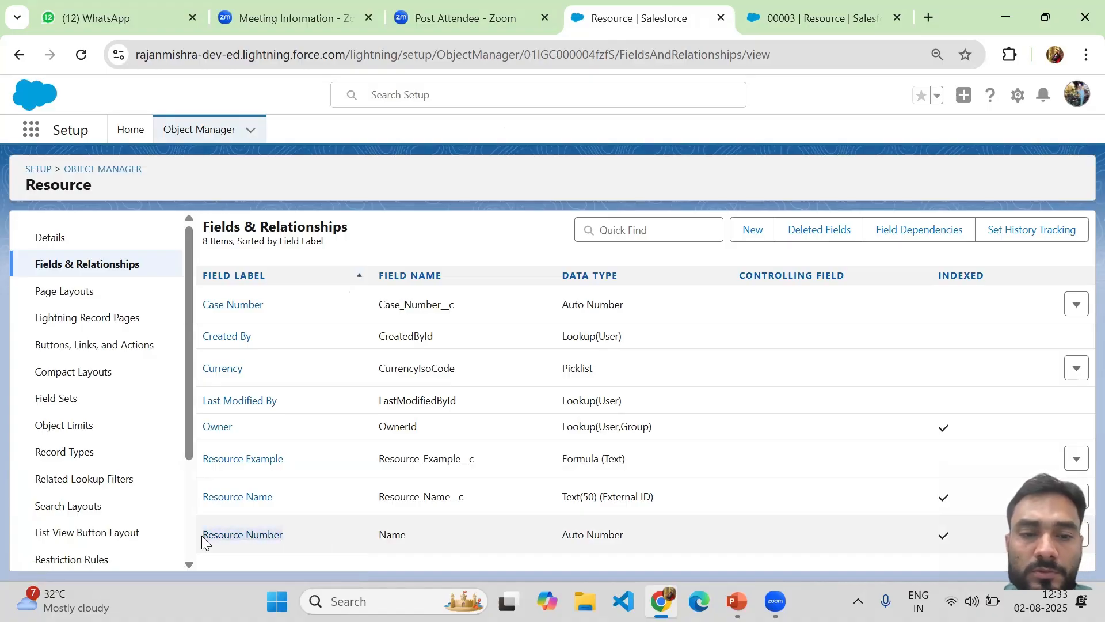
left_click(216, 539)
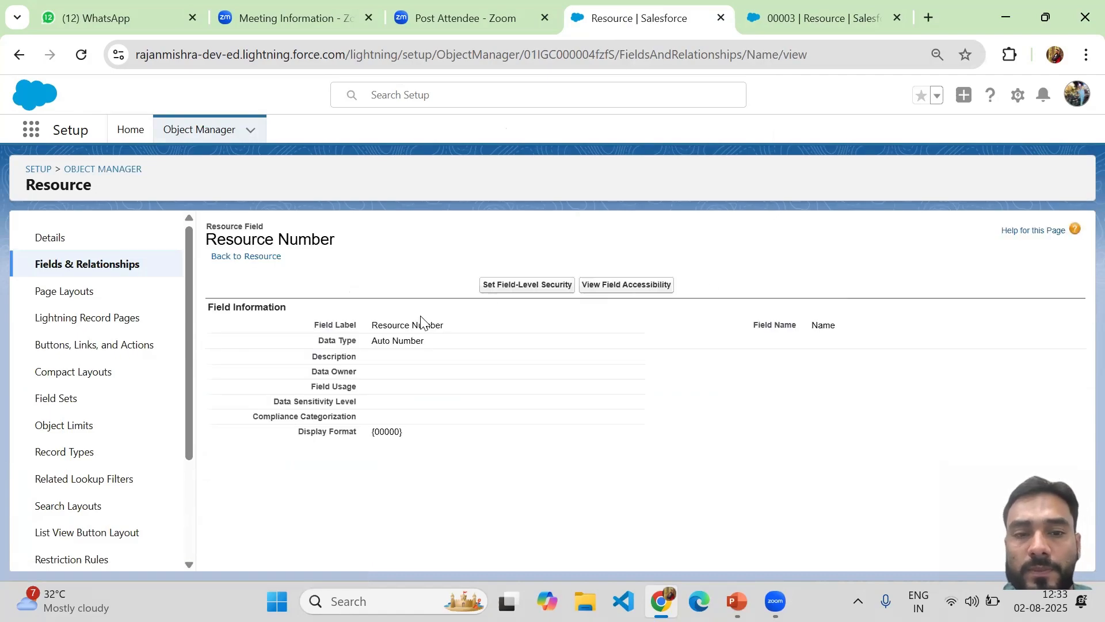
left_click(793, 17)
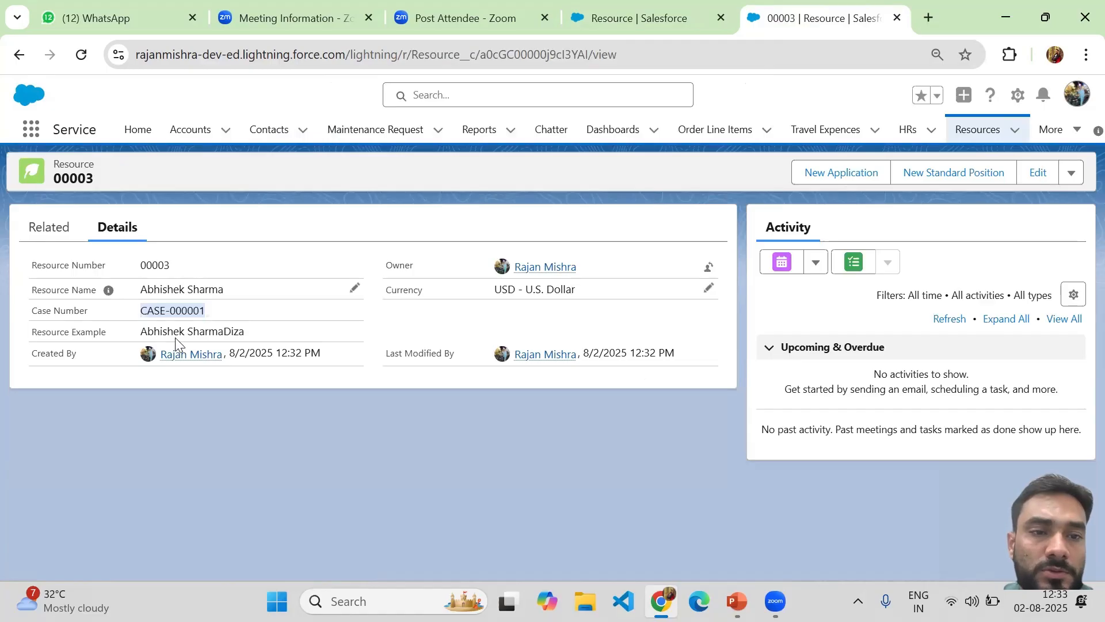
left_click(619, 17)
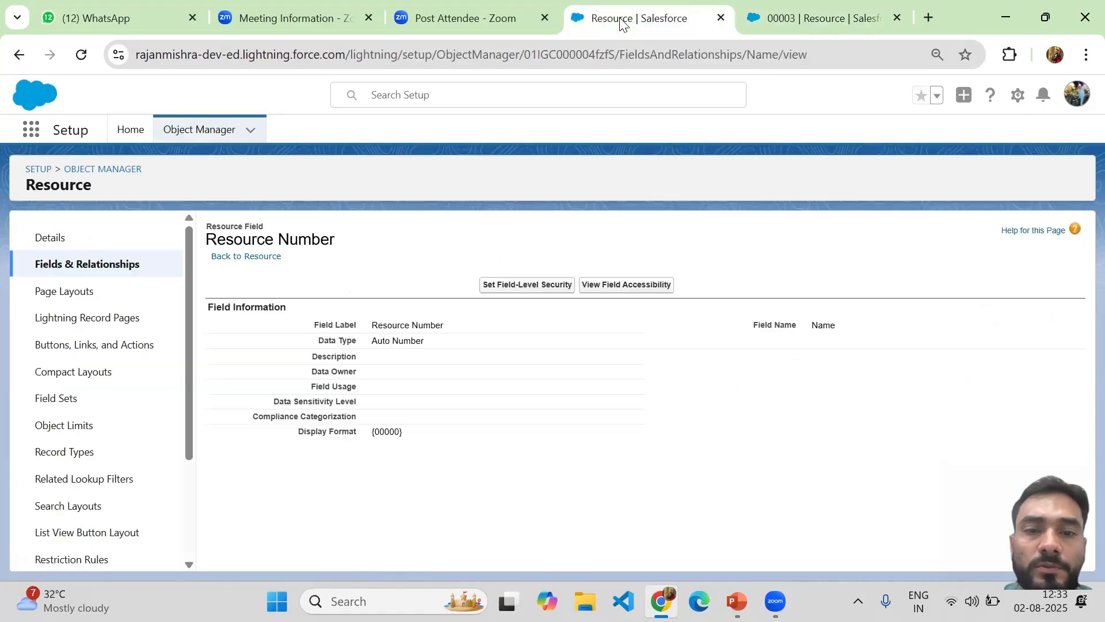
left_click(19, 56)
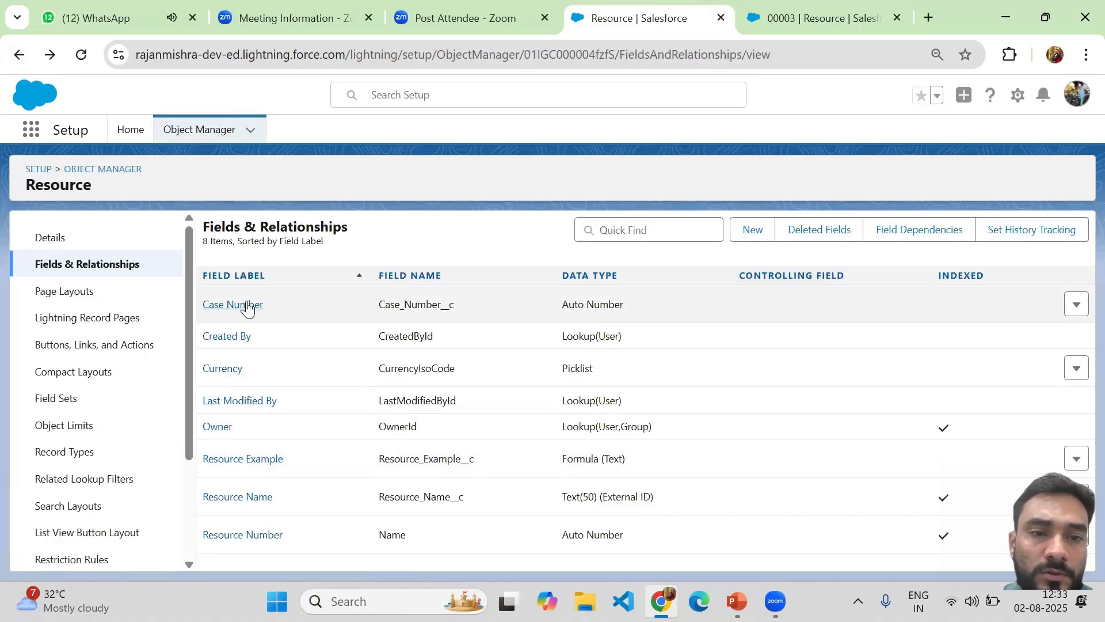
Inspect the Case Number field's display format CASE-{000000}
left_click(243, 306)
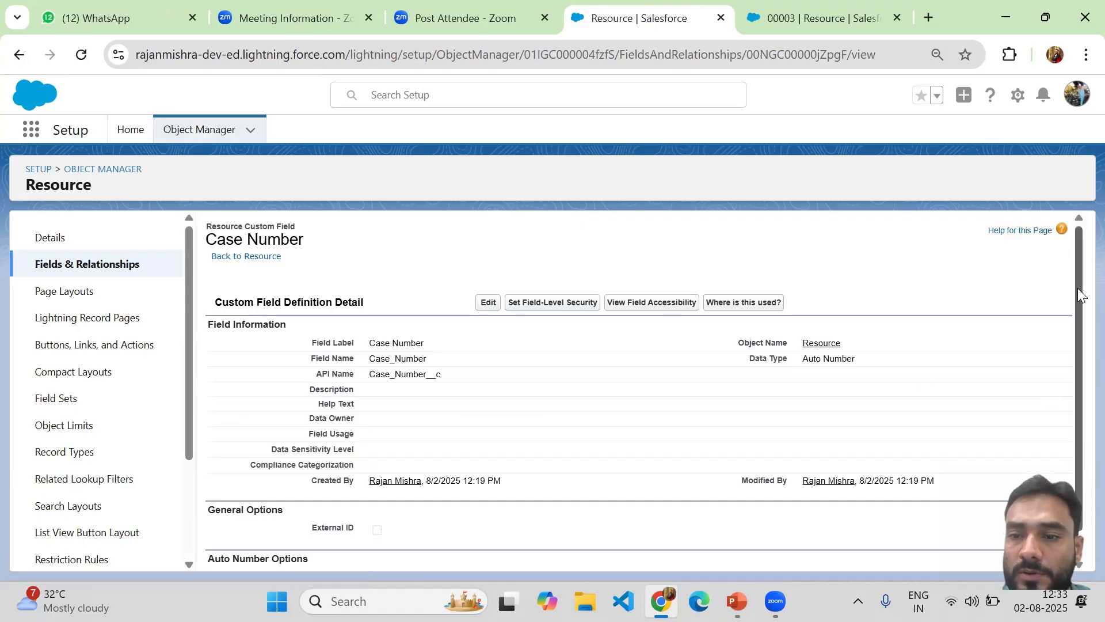
scroll(1077, 289, "down", 1)
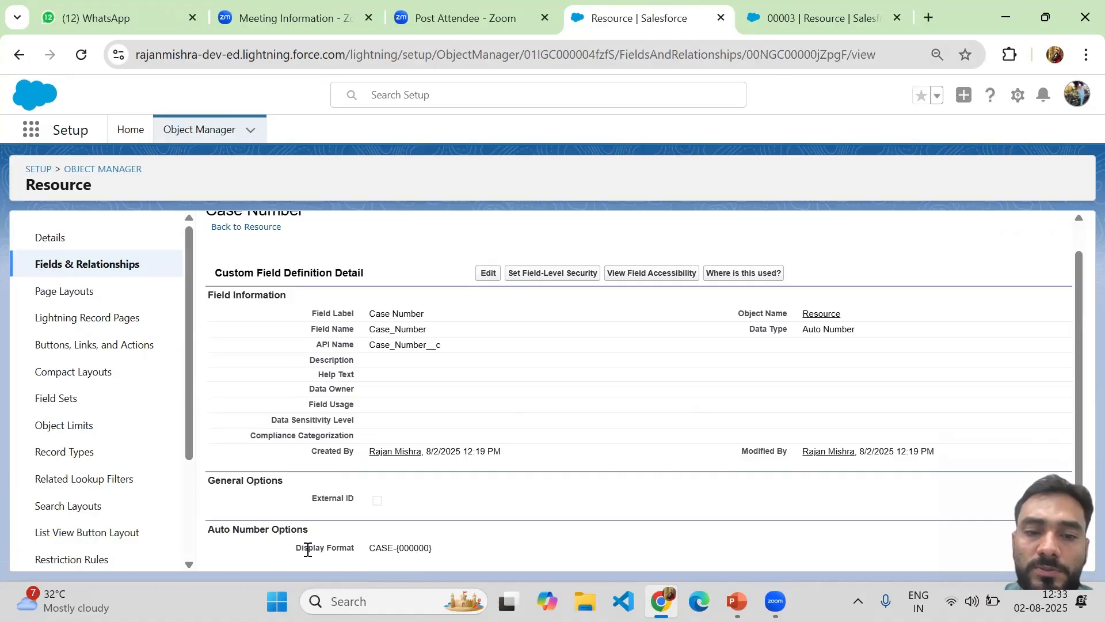
double_click(374, 547)
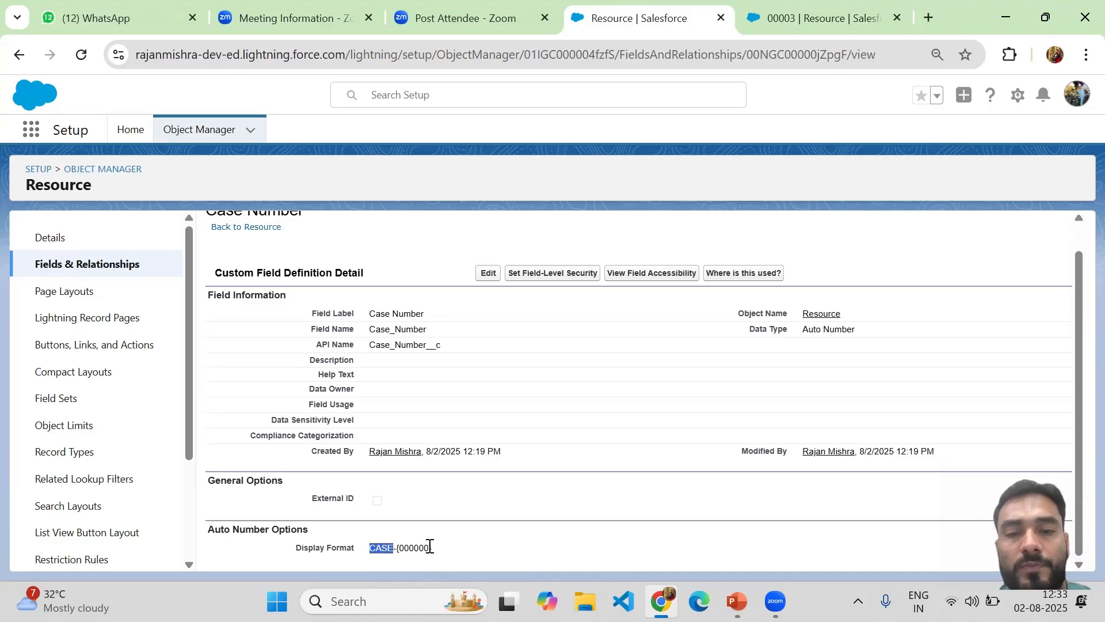
Compare record 00003's Case Number CASE-000001, then return to the Resource fields list
left_click(833, 20)
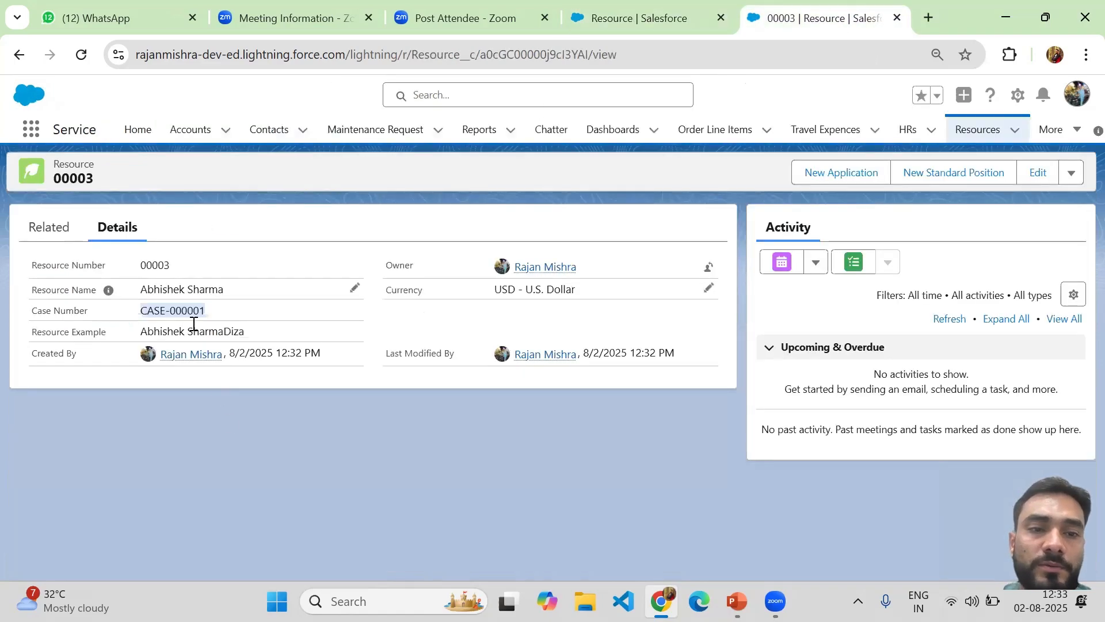
left_click(163, 313)
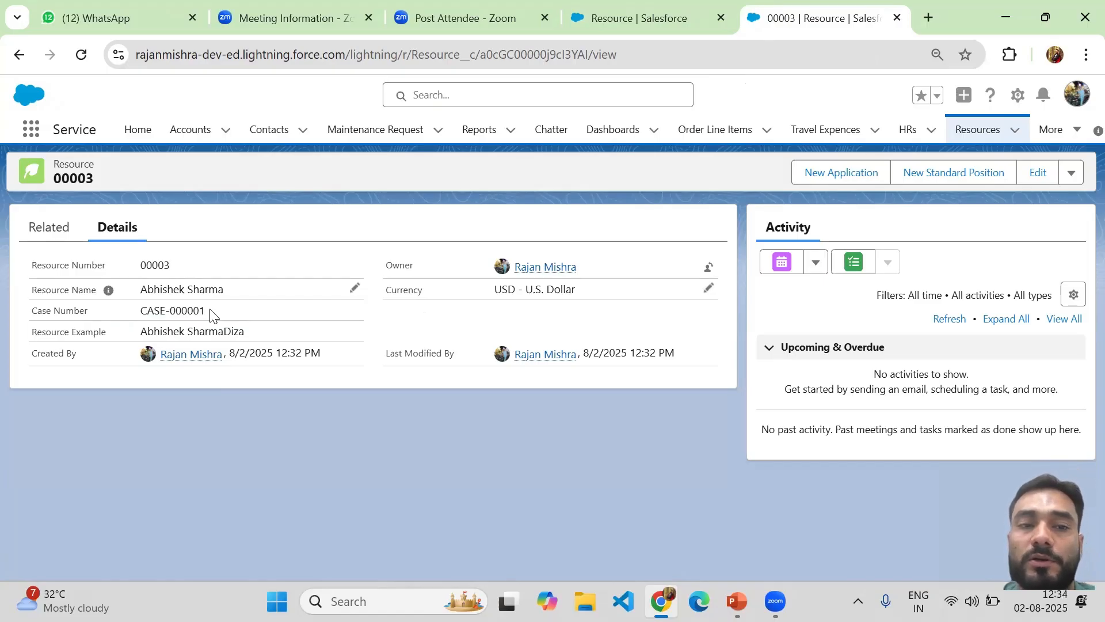
left_click_drag(210, 312, 29, 317)
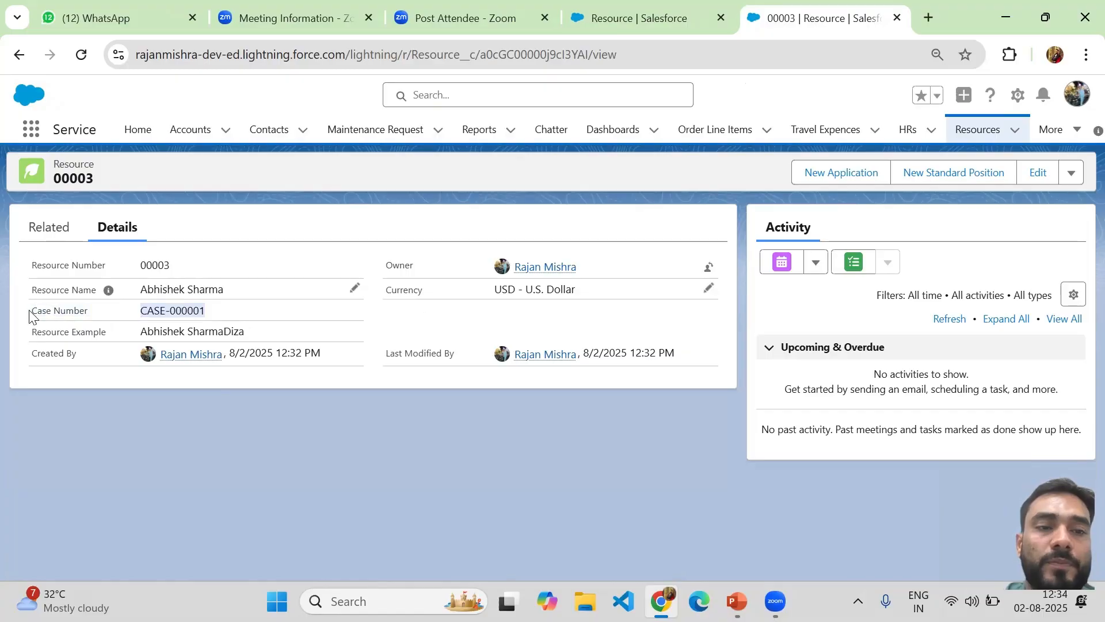
left_click(637, 18)
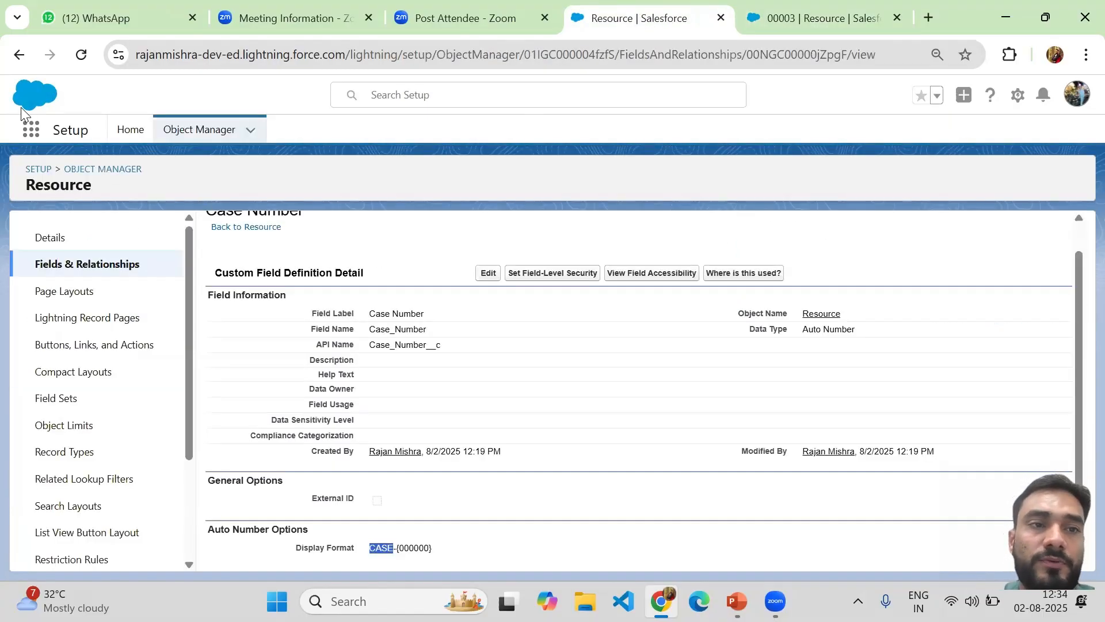
left_click(19, 56)
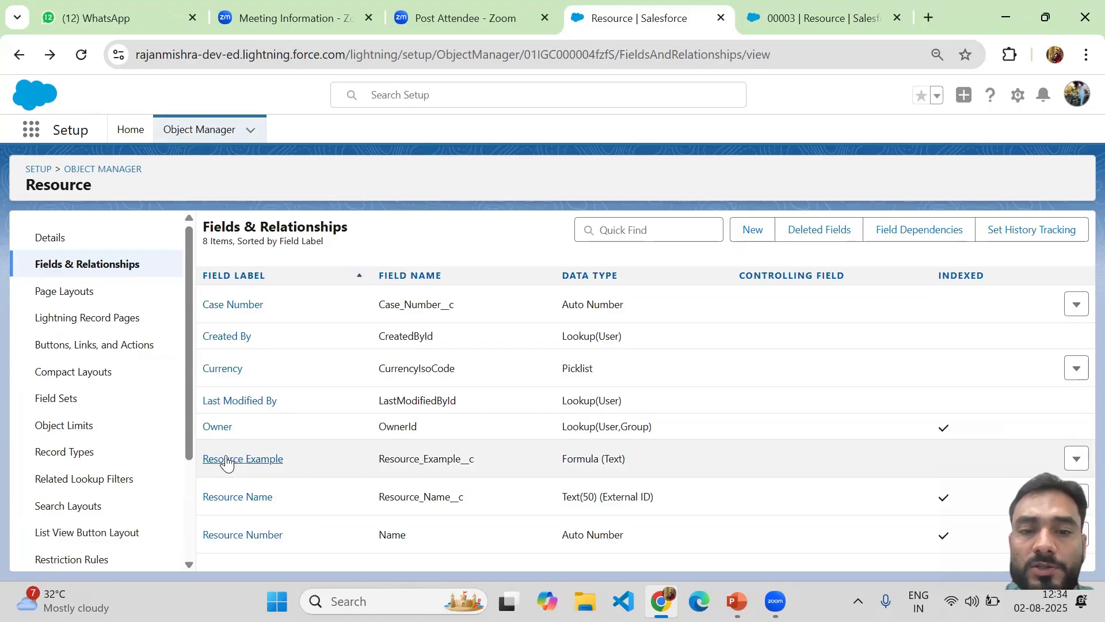
View the Resource Example formula definition, then go back to record 00003
left_click(227, 462)
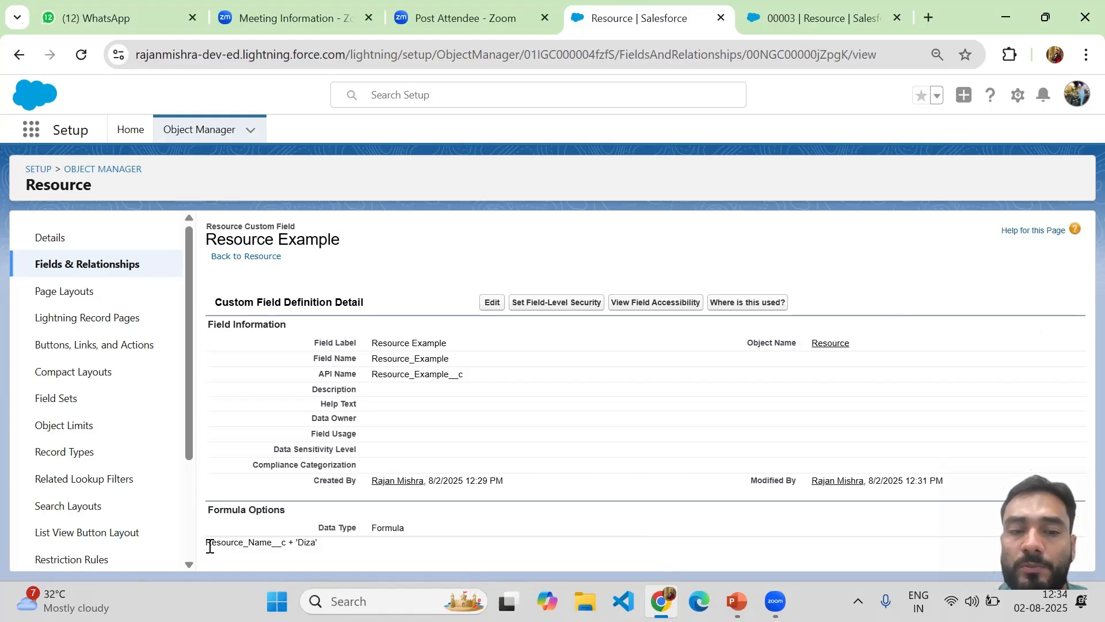
left_click_drag(210, 546, 326, 547)
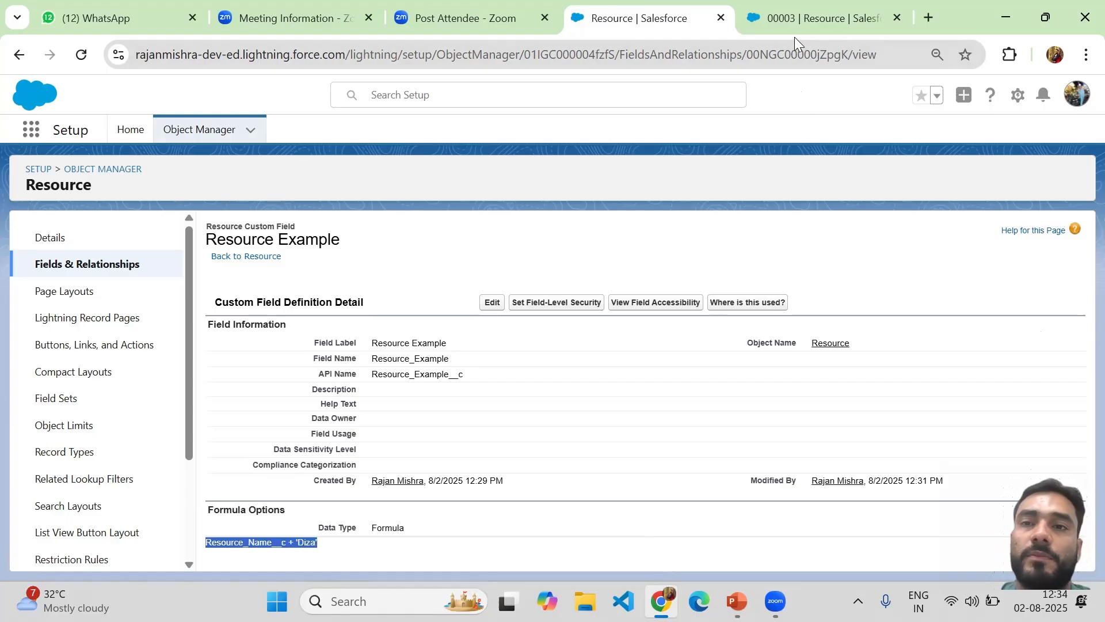
left_click(795, 21)
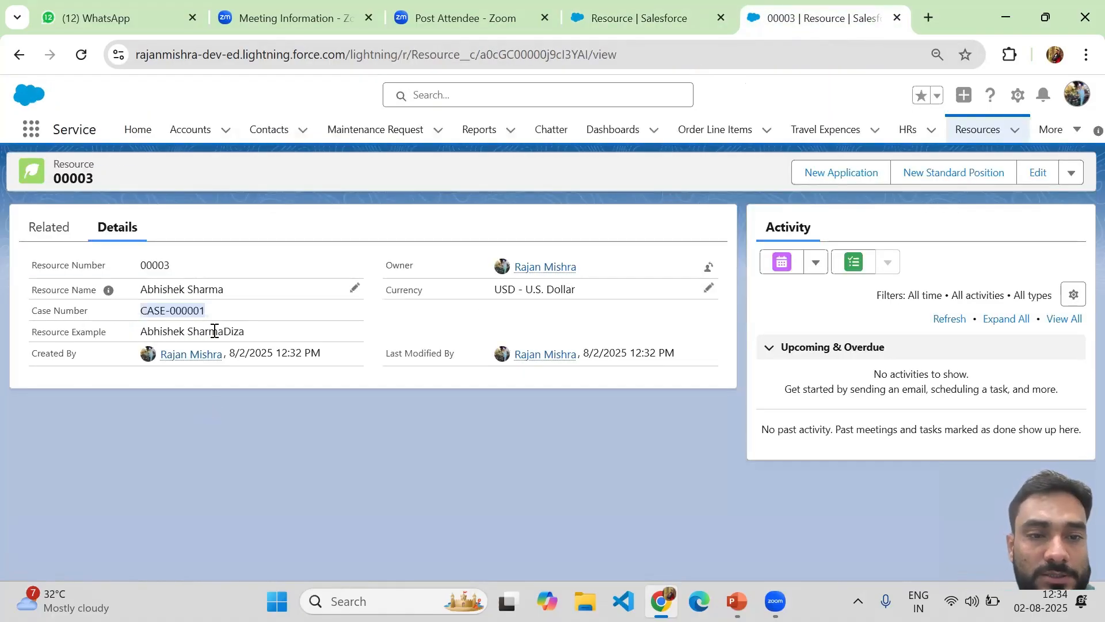
Inspect record 00003's Resource Example value showing the resource name followed by Diza
left_click_drag(244, 329, 225, 328)
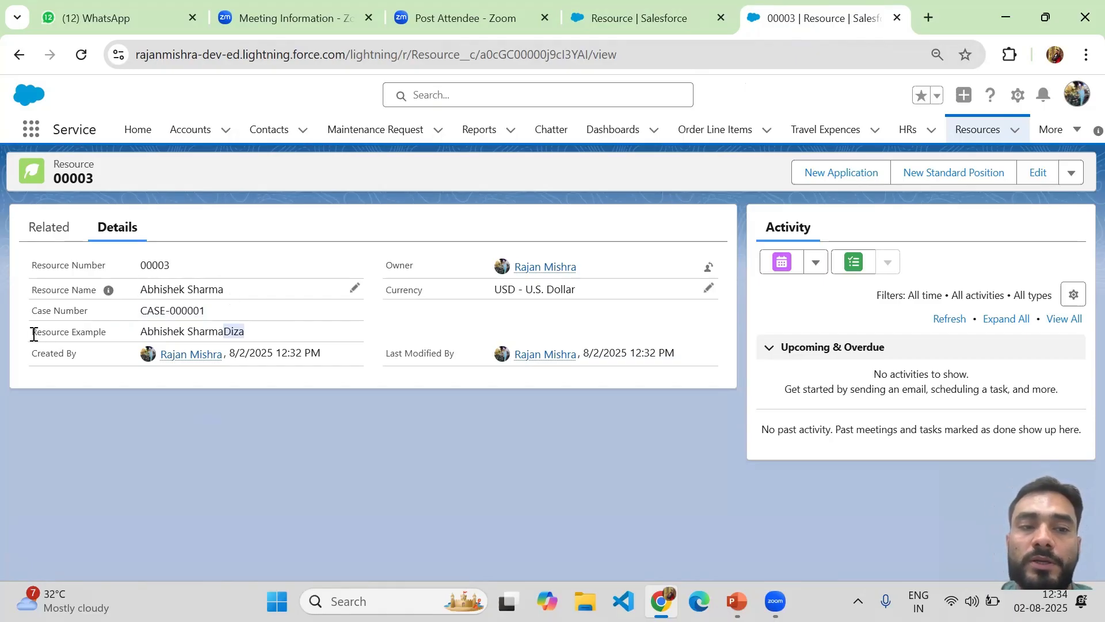
triple_click(266, 332)
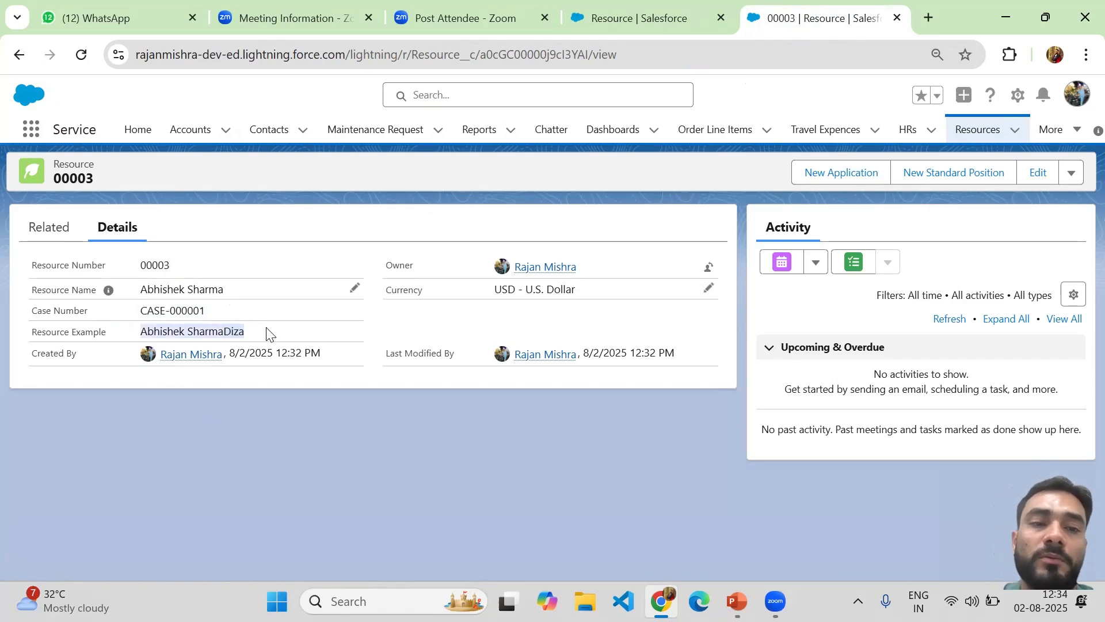
left_click(32, 336)
left_click_drag(31, 336, 285, 335)
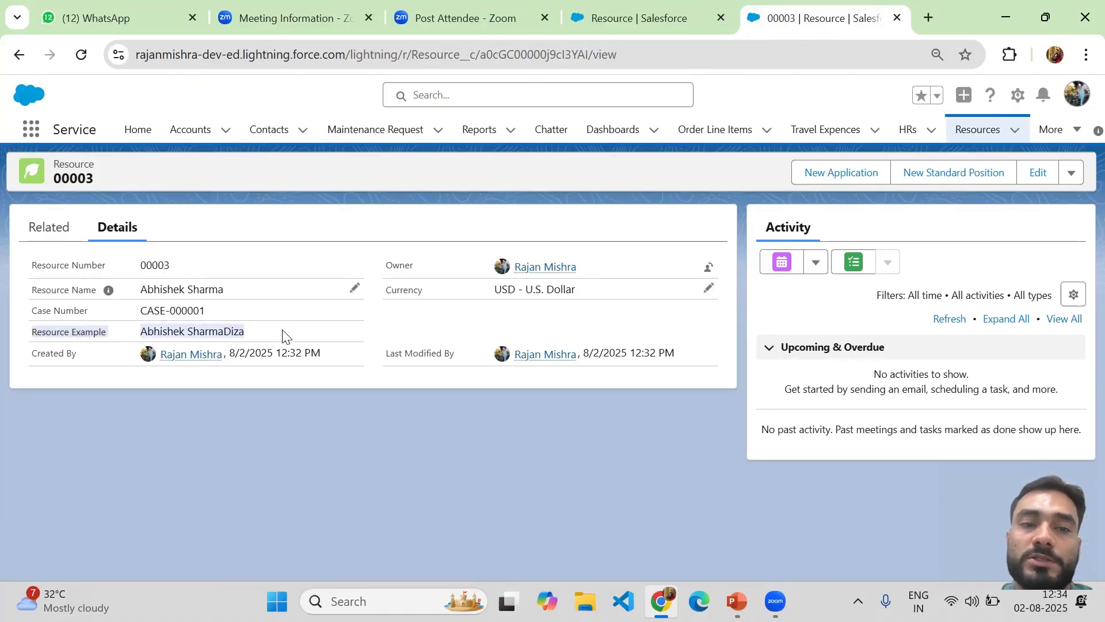
left_click(251, 331)
left_click_drag(70, 334, 252, 327)
left_click(253, 327)
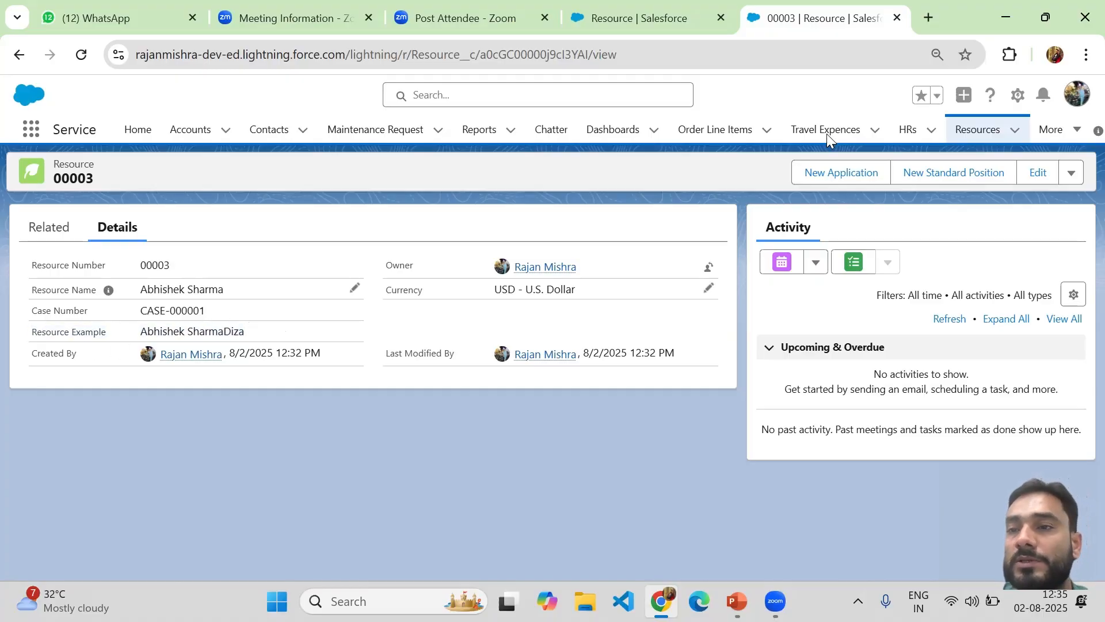
Append 123 to record 00003's Resource Name and save, so Resource Example ends in 123Diza
left_click(1038, 172)
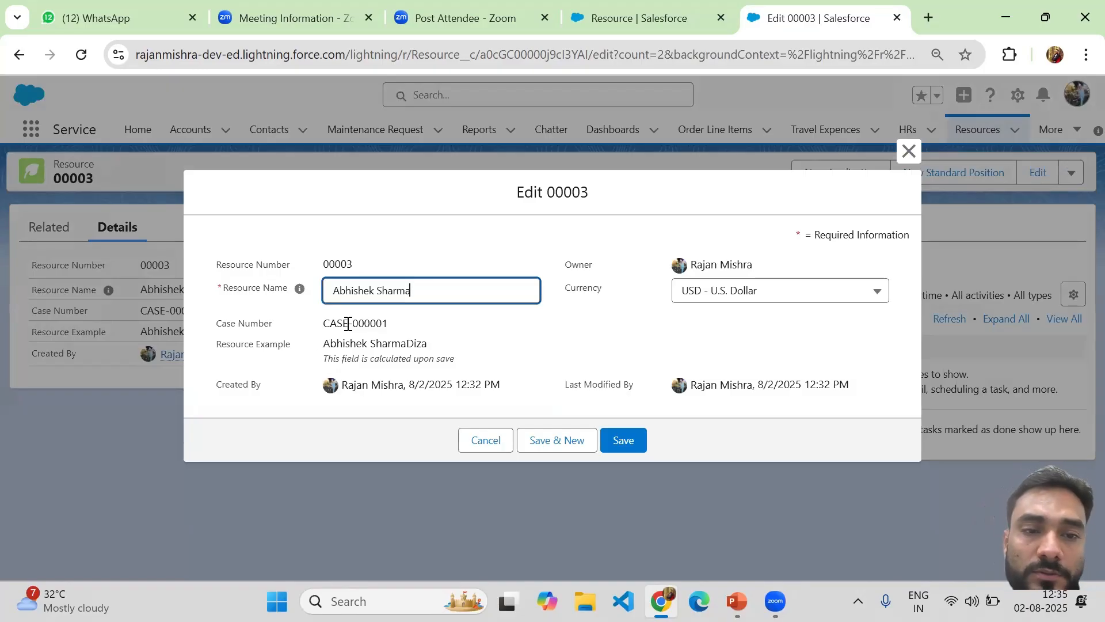
double_click(408, 345)
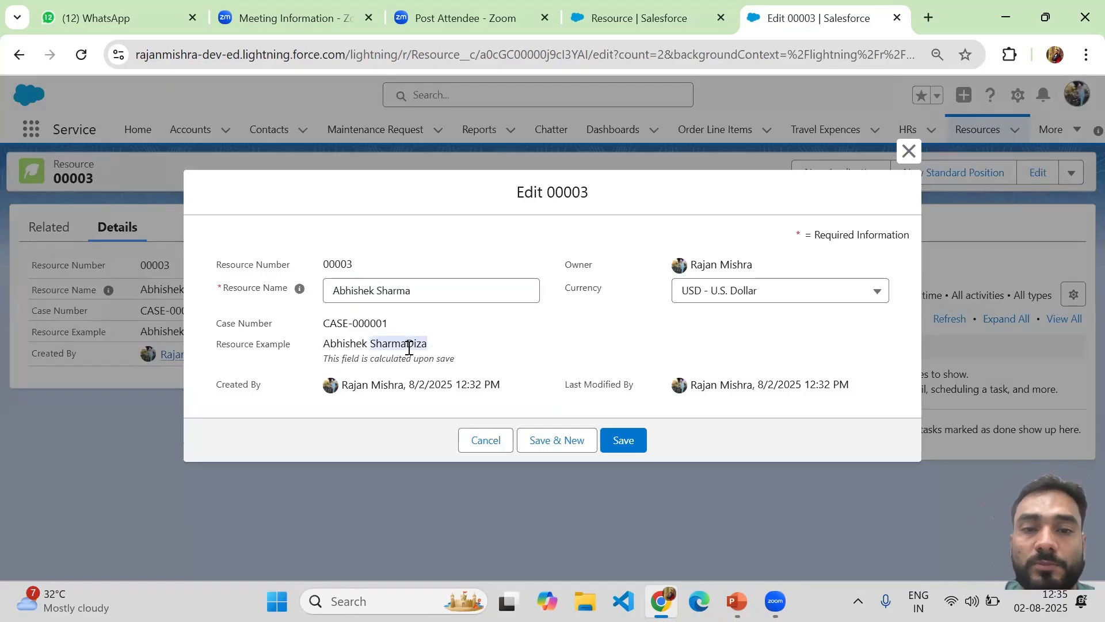
triple_click(408, 345)
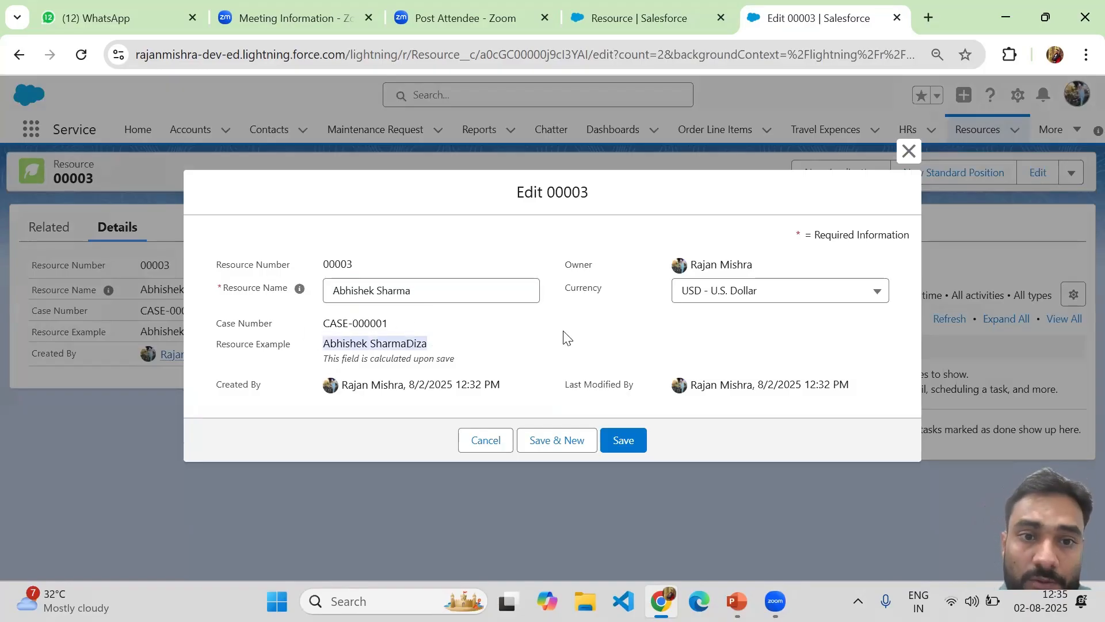
left_click(432, 290)
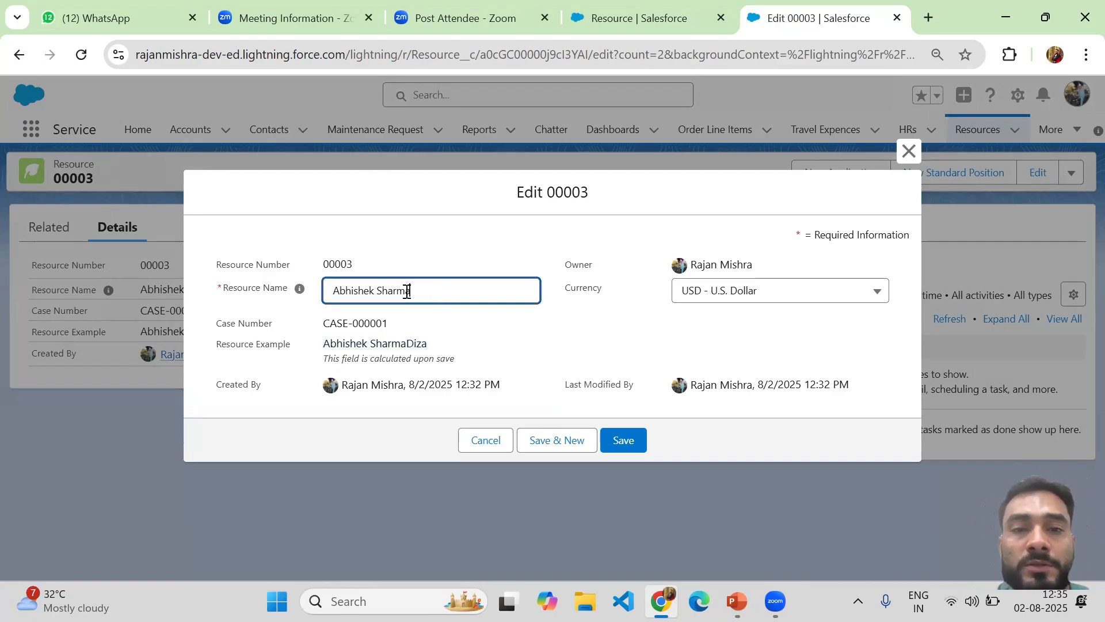
type("123")
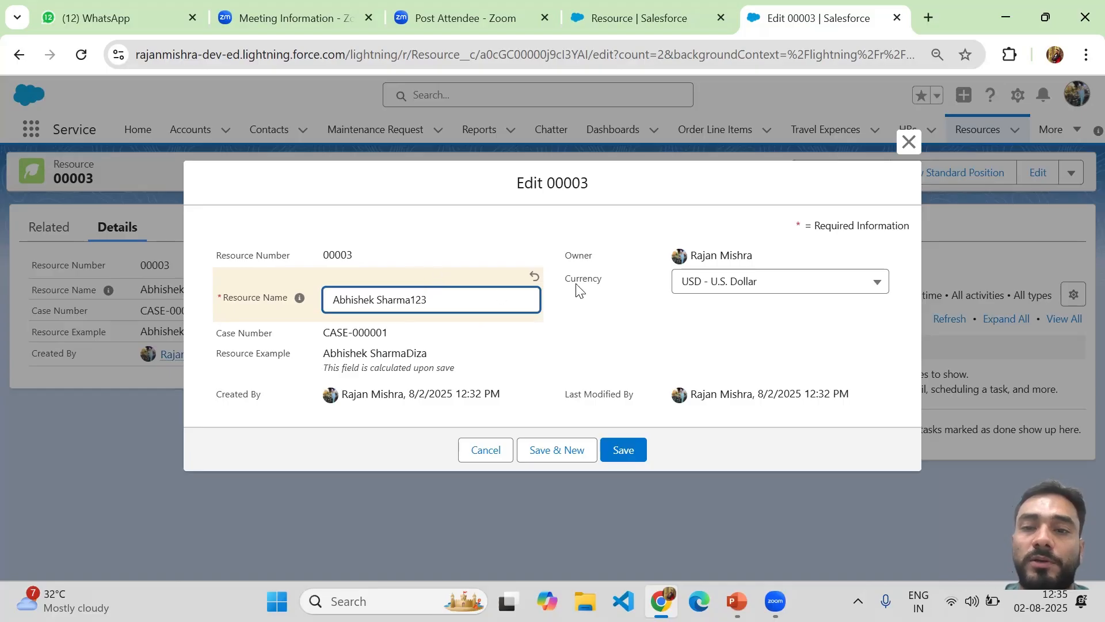
left_click(624, 450)
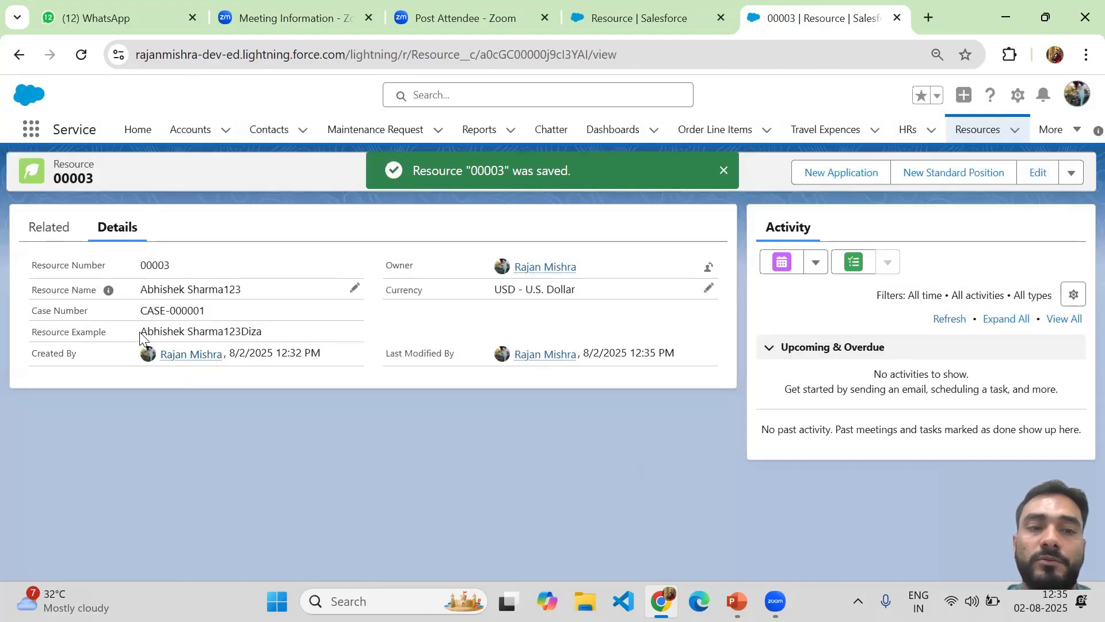
left_click_drag(141, 333, 268, 336)
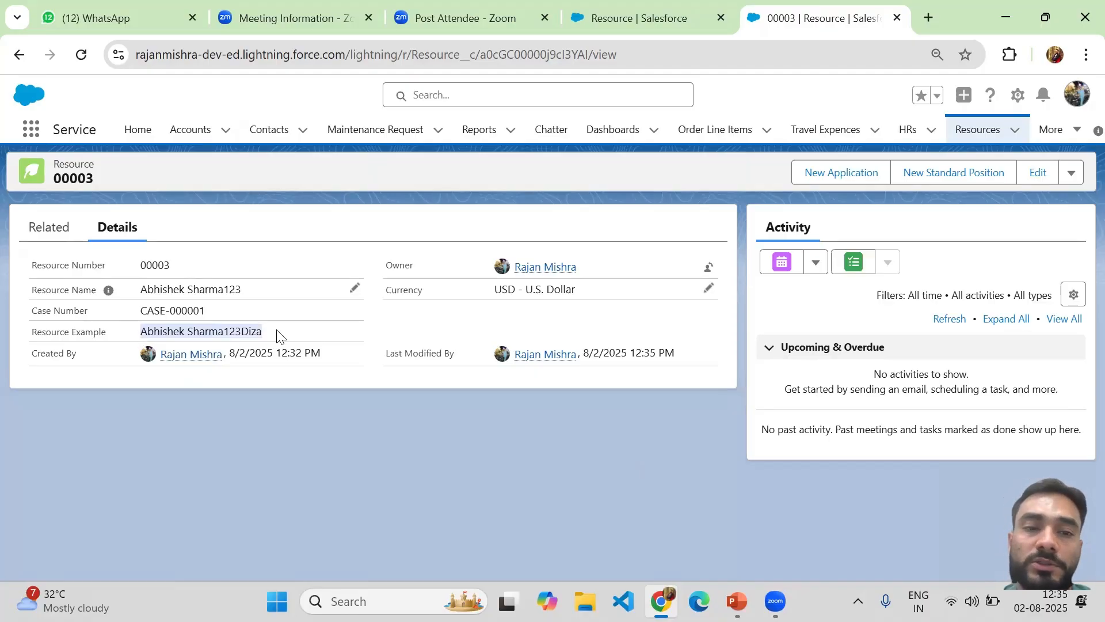
Remove the trailing 123 from record 00003's Resource Name inline and save, restoring the plain name plus Diza
left_click(383, 396)
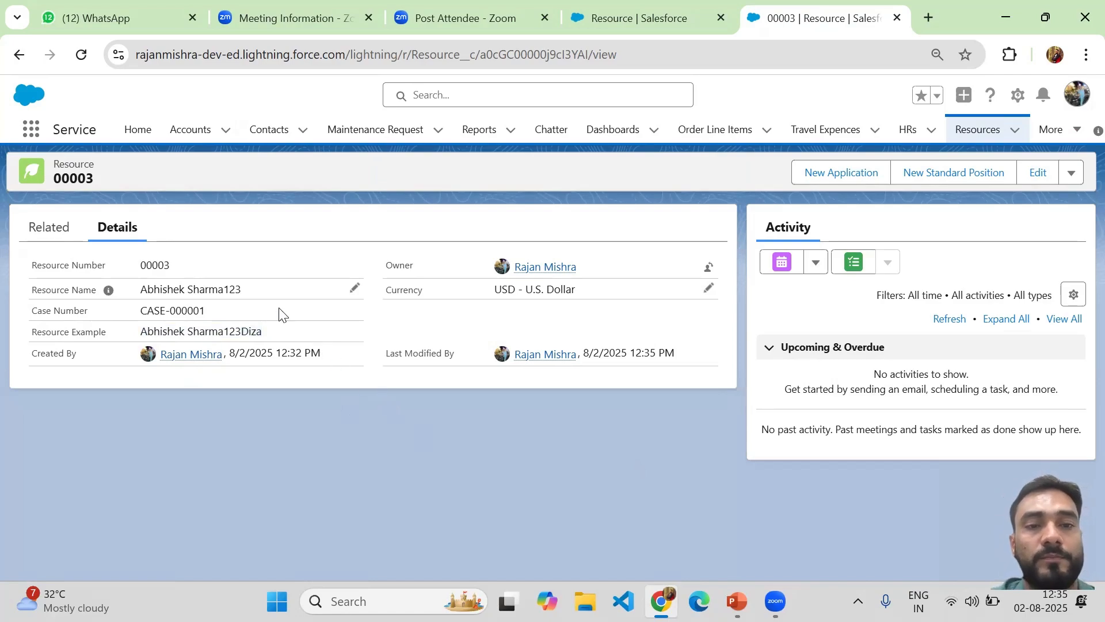
left_click(353, 287)
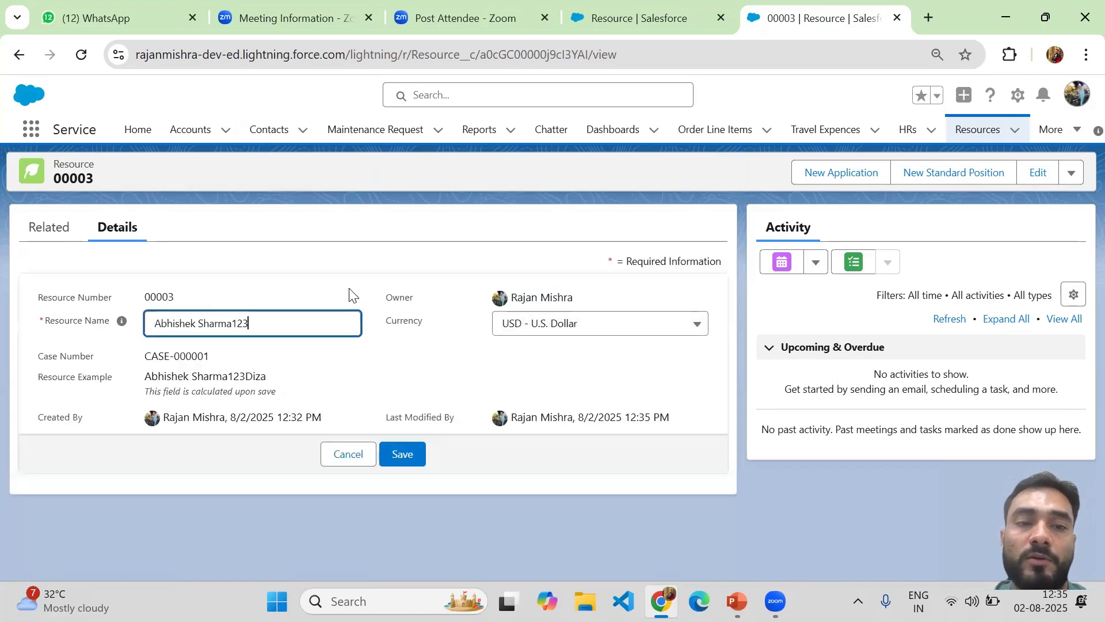
key("BackSpace")
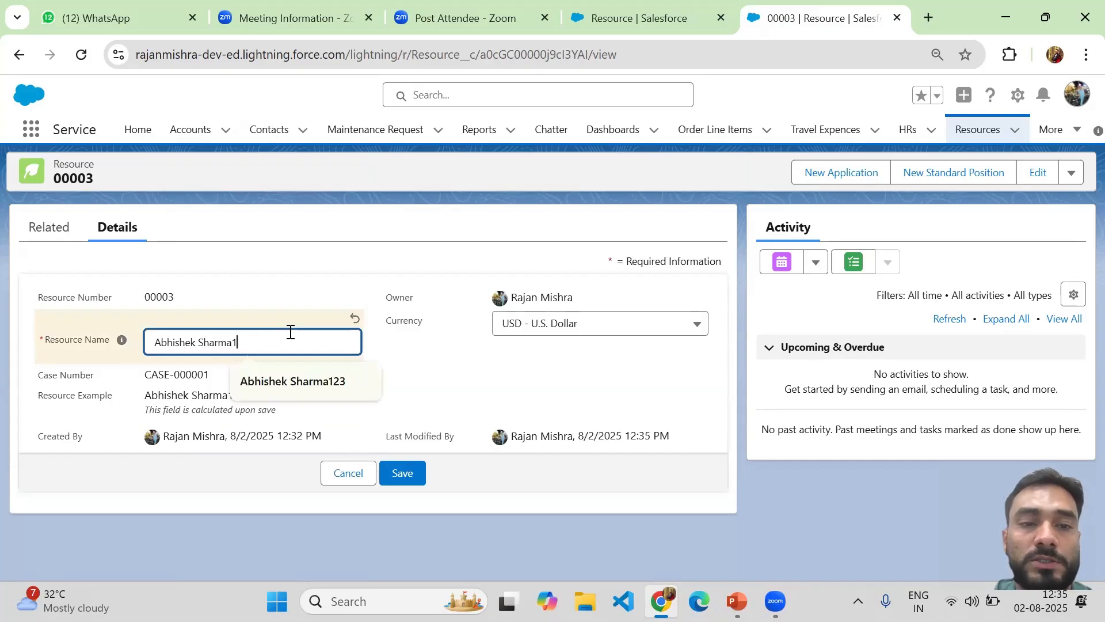
key("BackSpace")
left_click(391, 471)
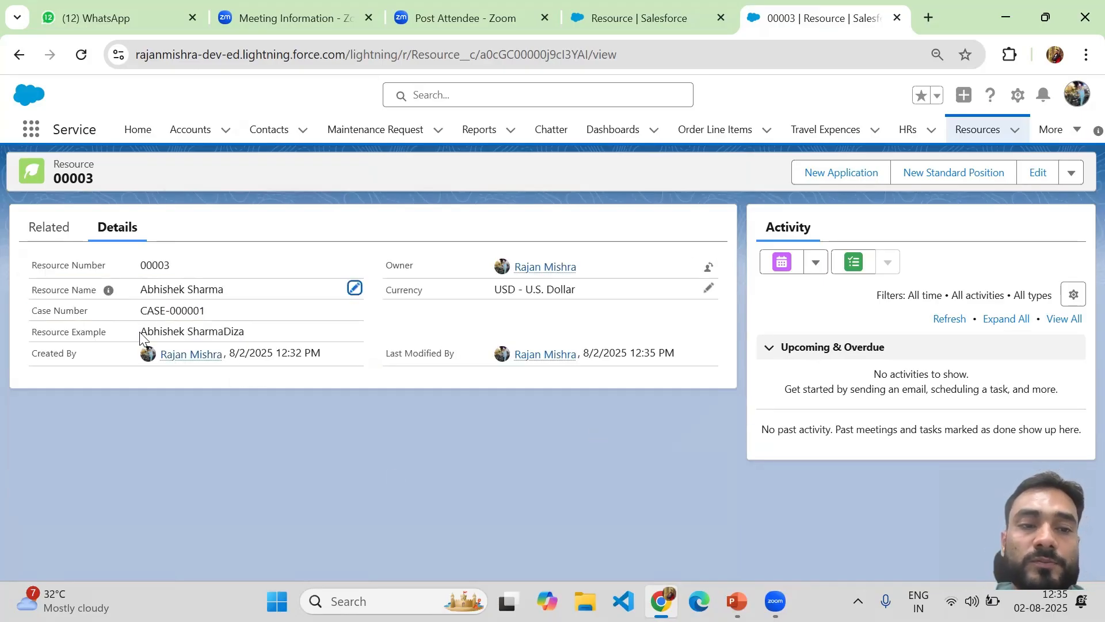
left_click_drag(141, 333, 260, 335)
left_click(261, 335)
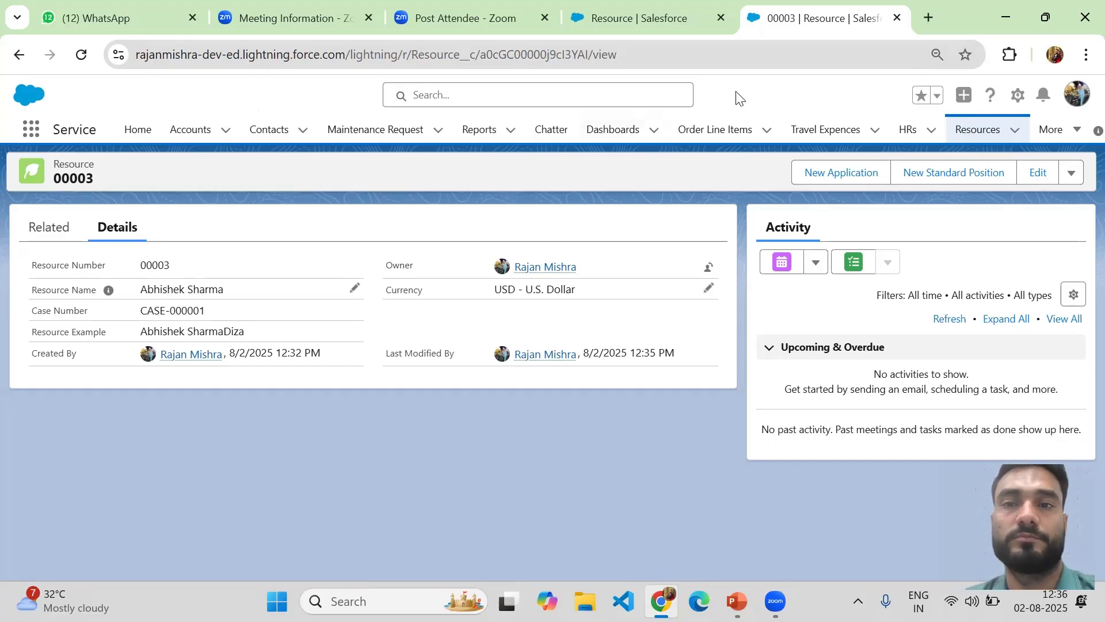
From Resource's Fields & Relationships, begin a New custom field and browse the data-type options
left_click(660, 23)
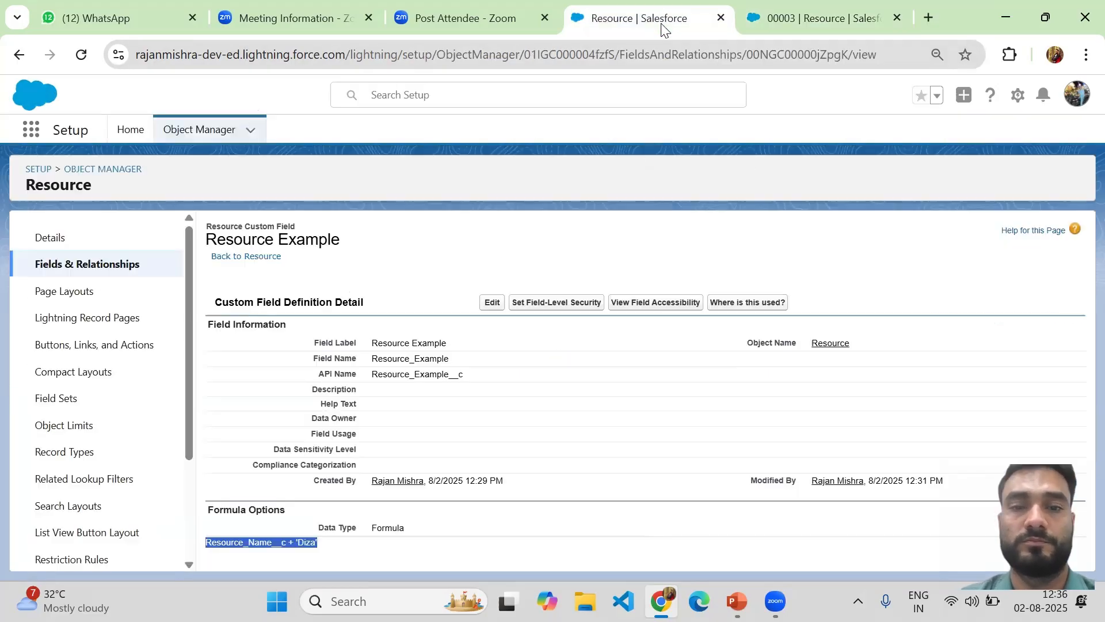
left_click(99, 263)
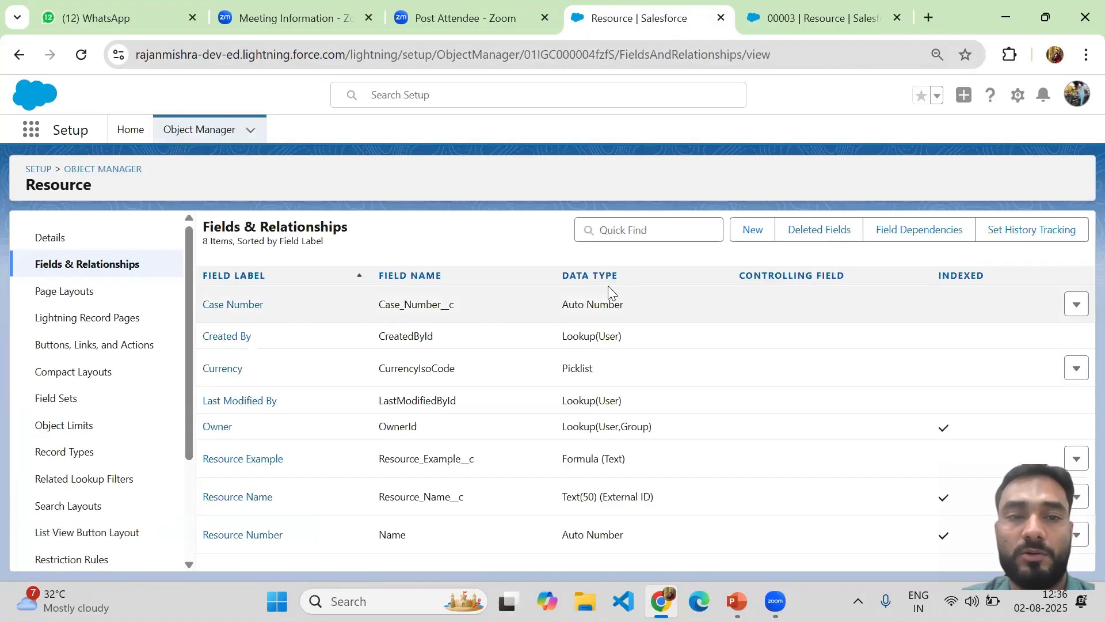
left_click(743, 242)
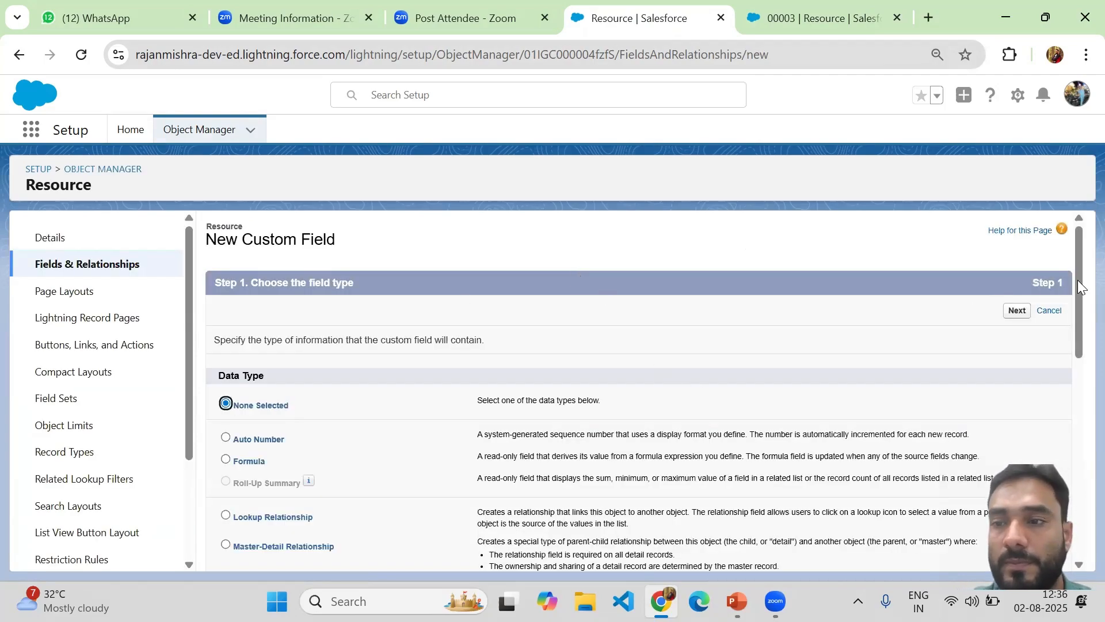
left_click_drag(1078, 256, 1079, 352)
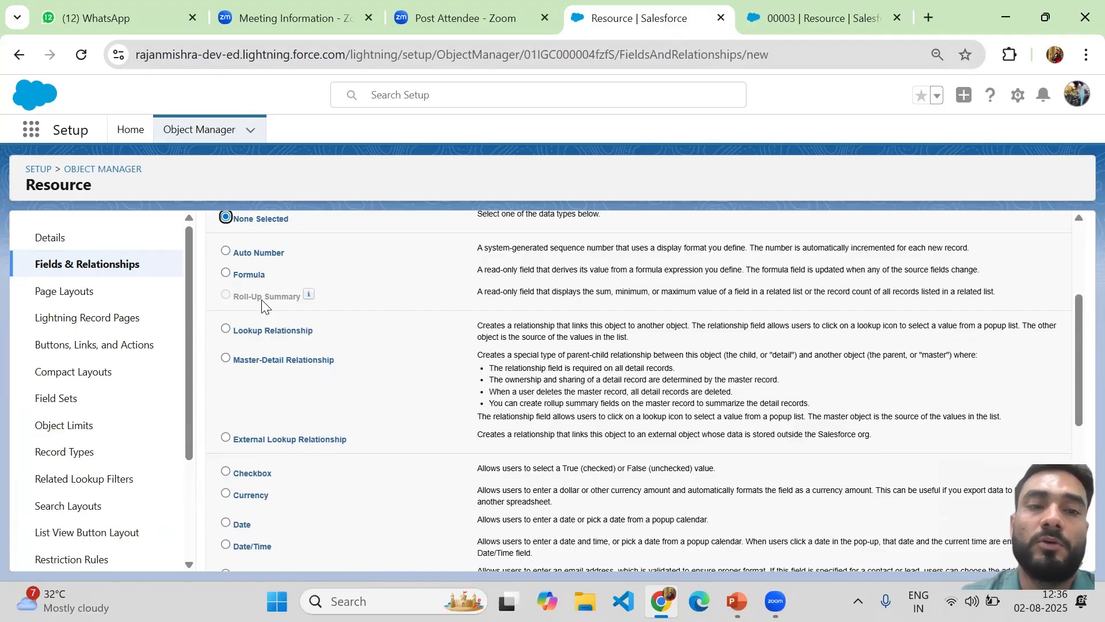
left_click(228, 295)
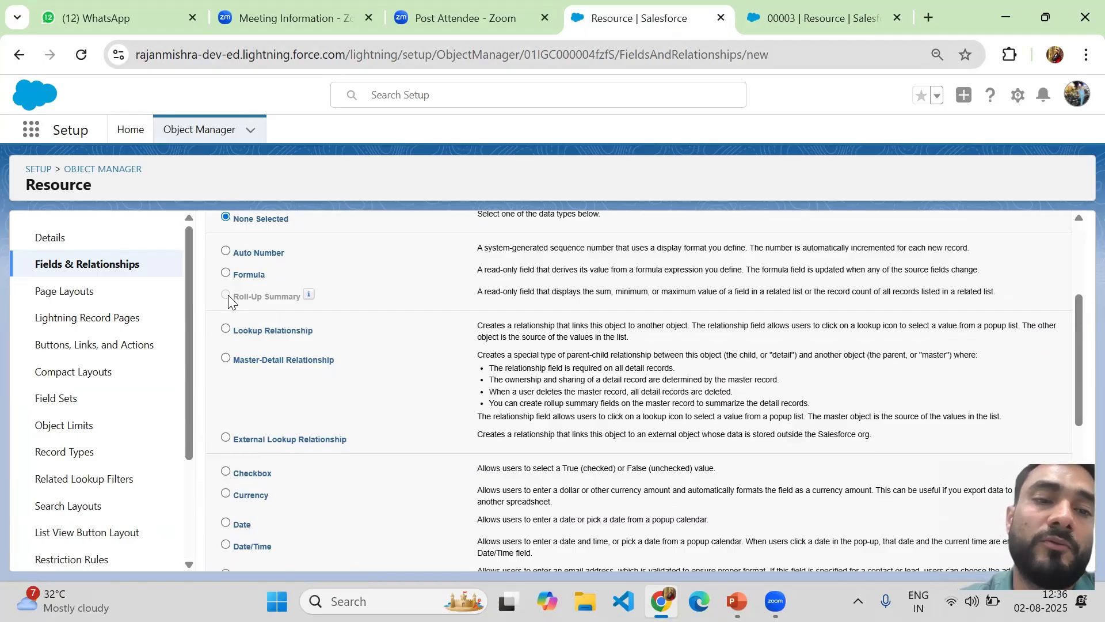
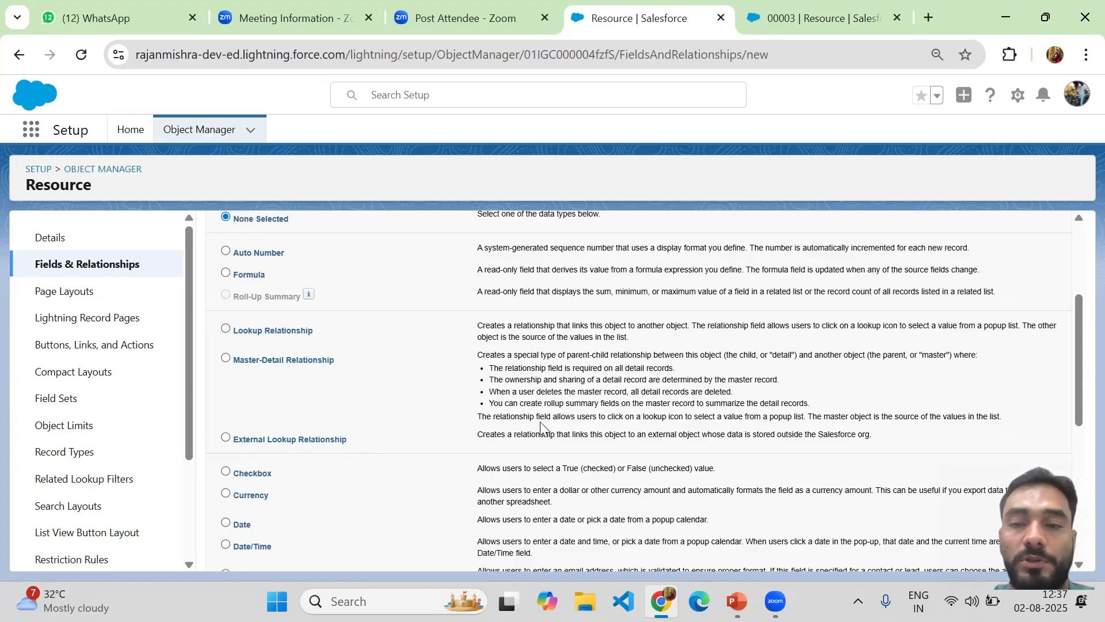
Select Checkbox as the data type for the new Resource custom field
left_click_drag(1078, 329, 1077, 406)
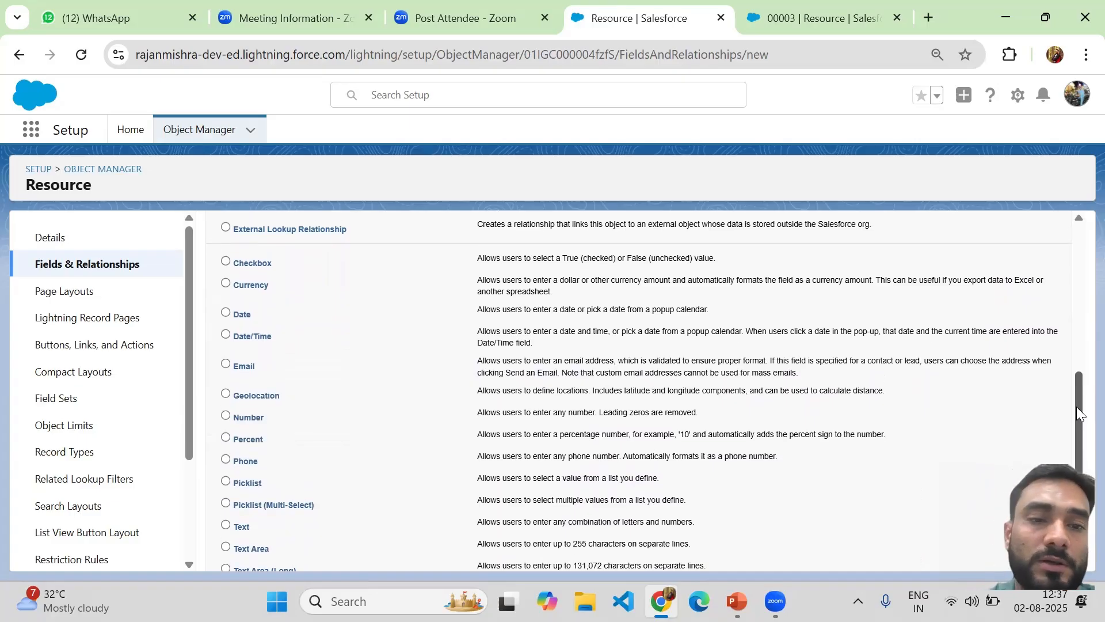
scroll(1074, 339, "up", 2)
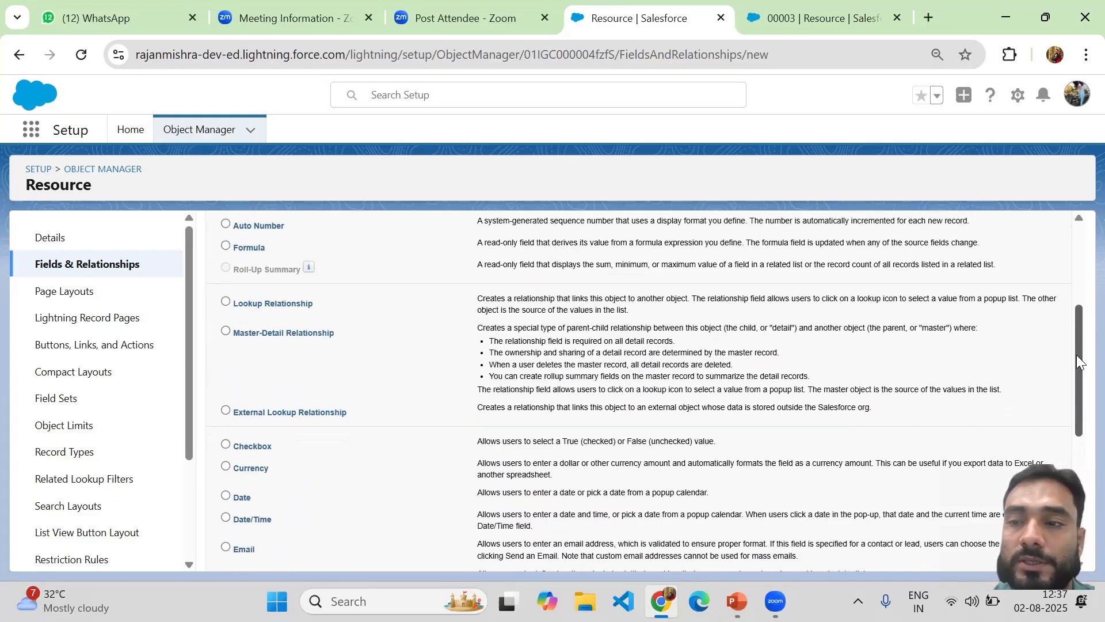
scroll(1078, 369, "down", 2)
left_click_drag(1074, 388, 1072, 392)
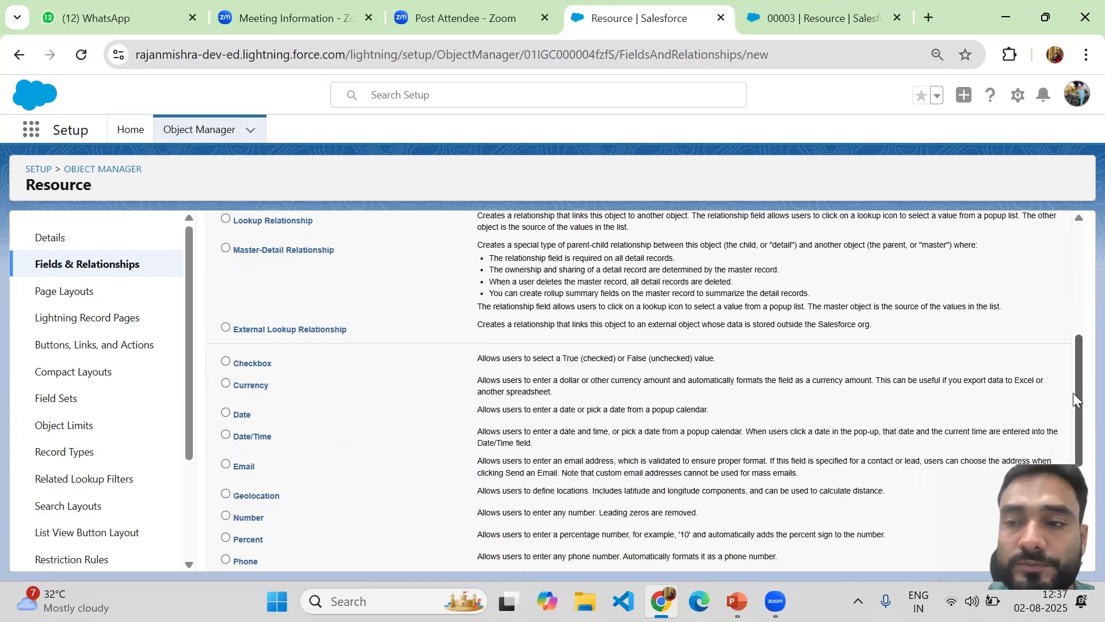
left_click_drag(1073, 393, 1077, 408)
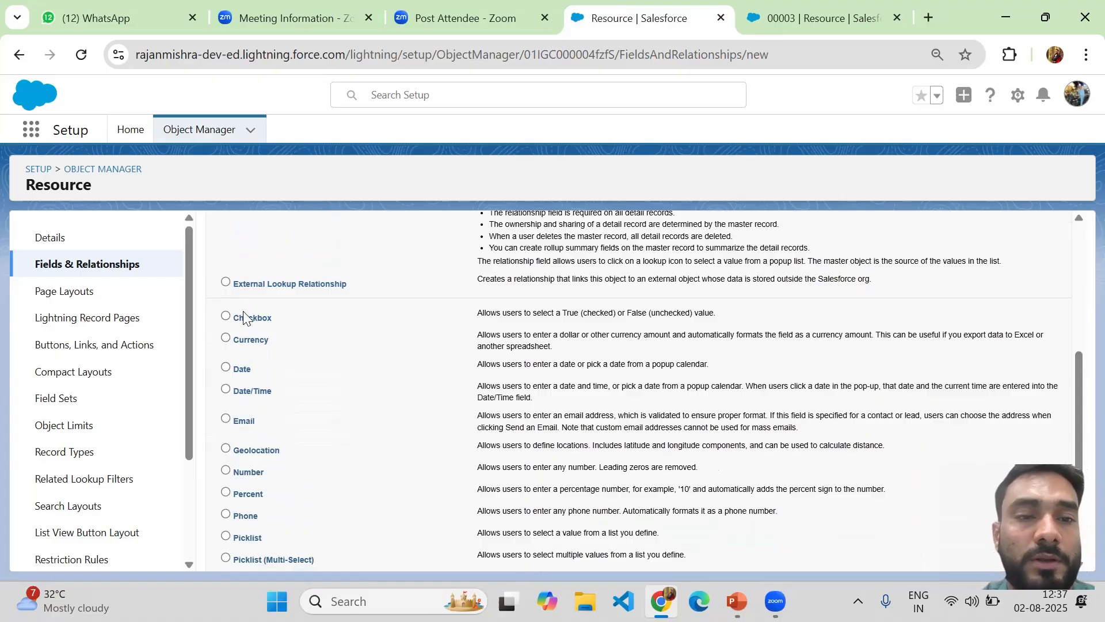
left_click(226, 316)
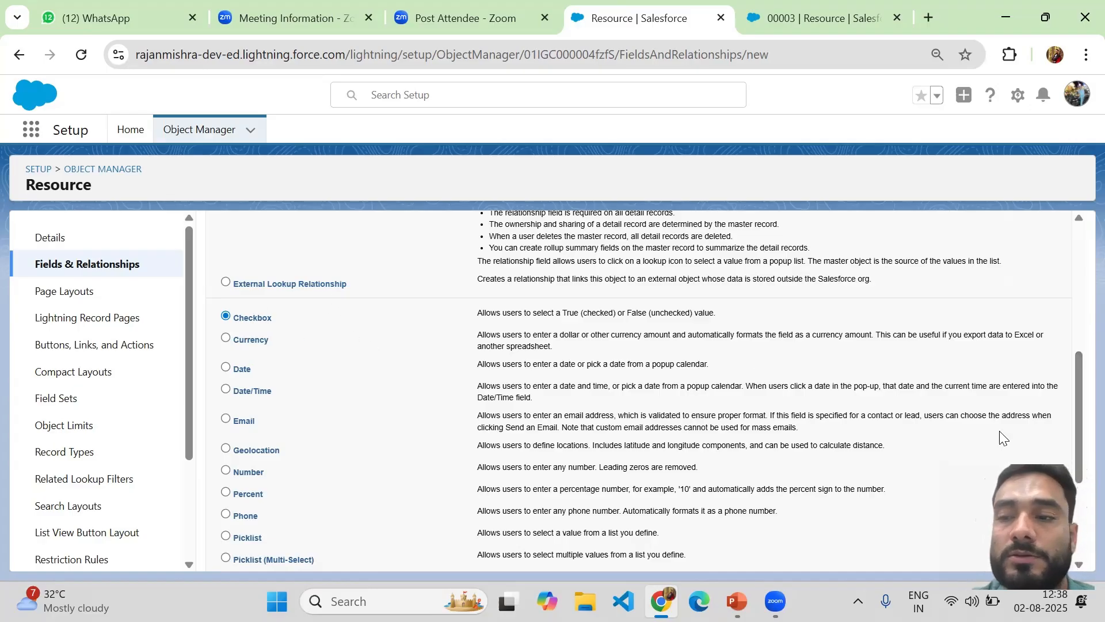
left_click_drag(1078, 395, 1077, 476)
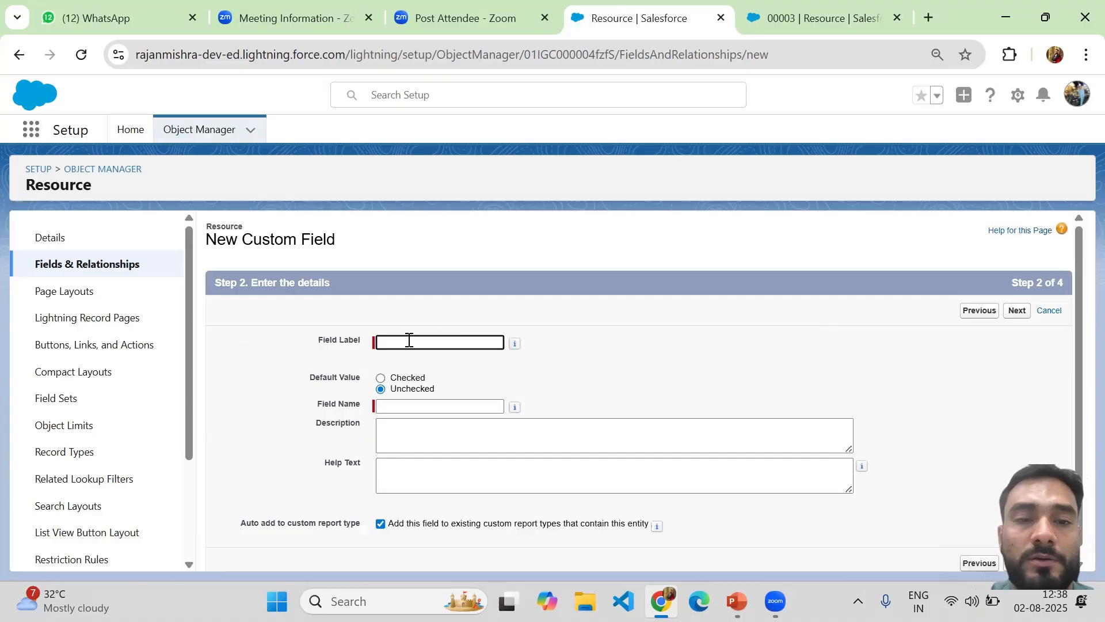
Enter 'Active' as the checkbox field's label and auto-filled field name
left_click(398, 344)
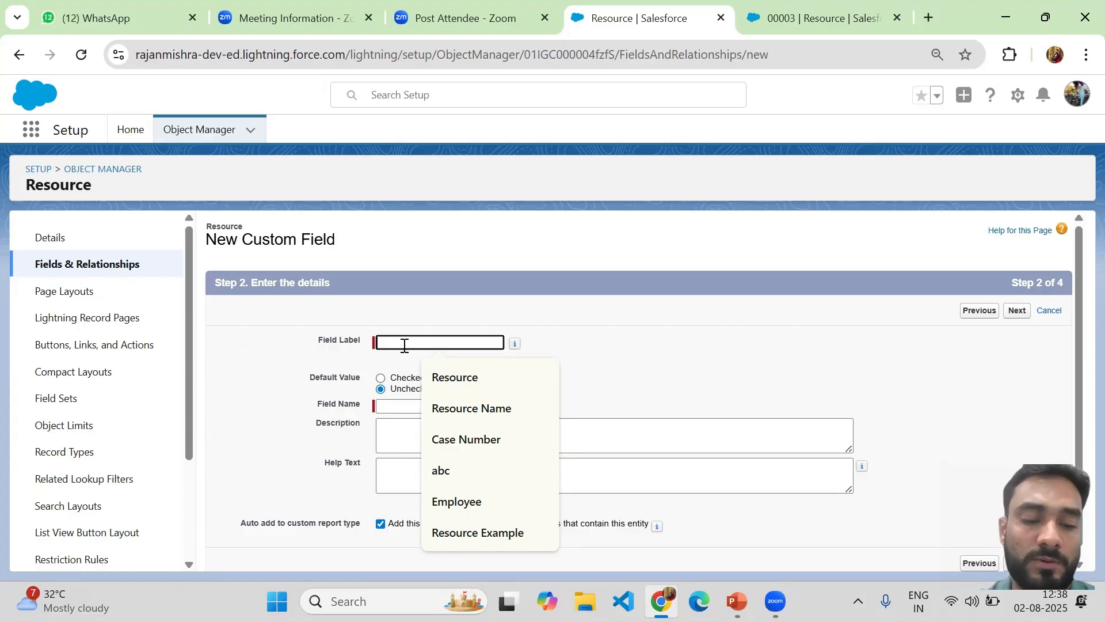
type("Active")
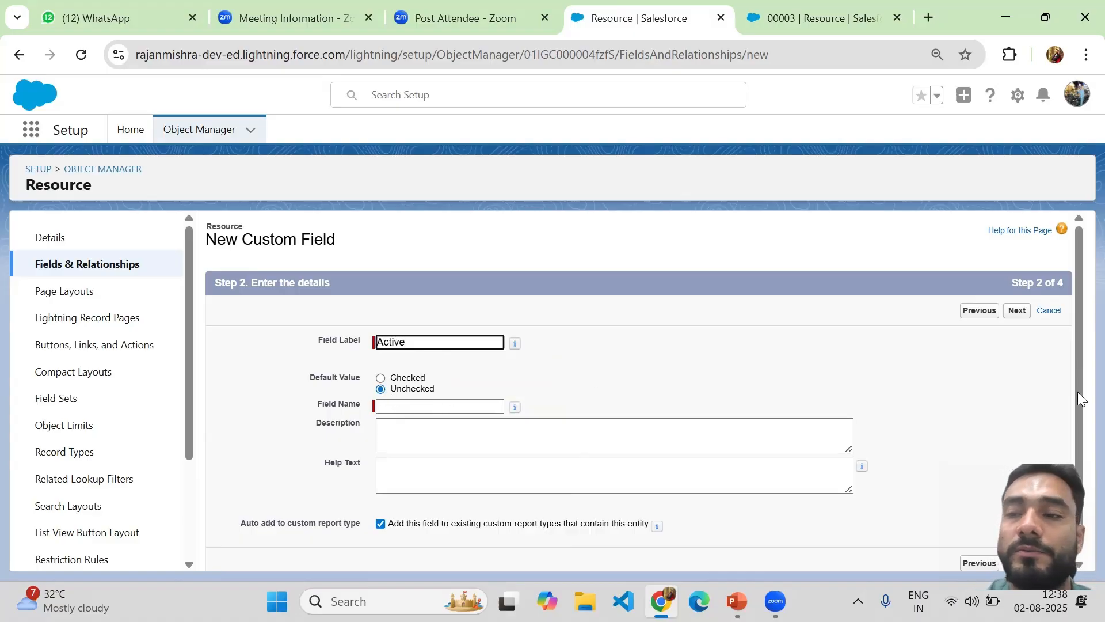
scroll(1075, 409, "down", 1)
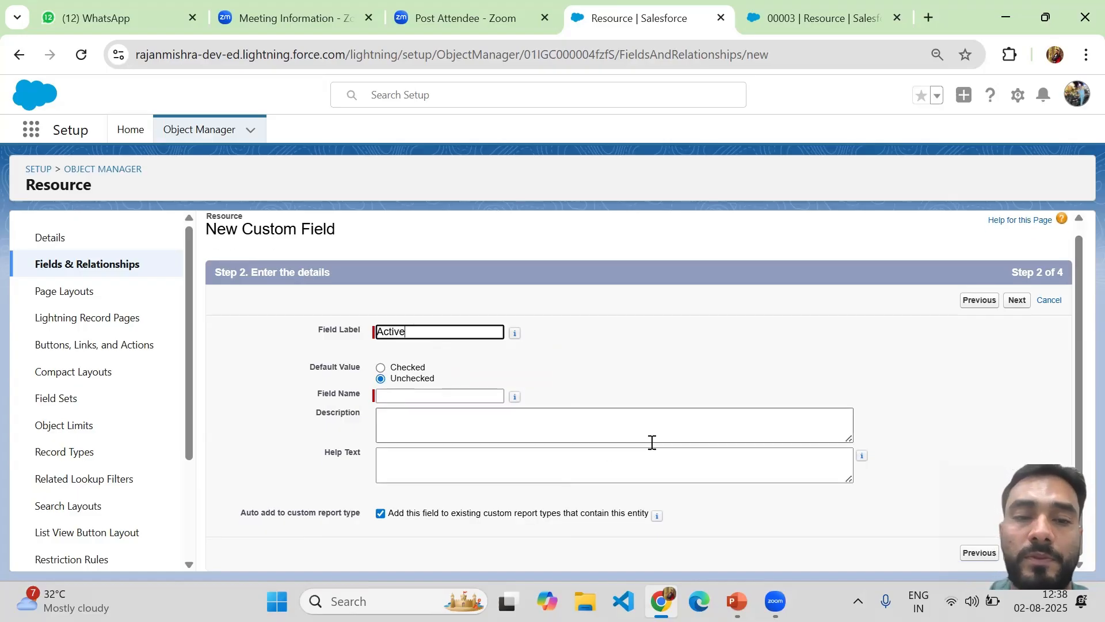
left_click(482, 397)
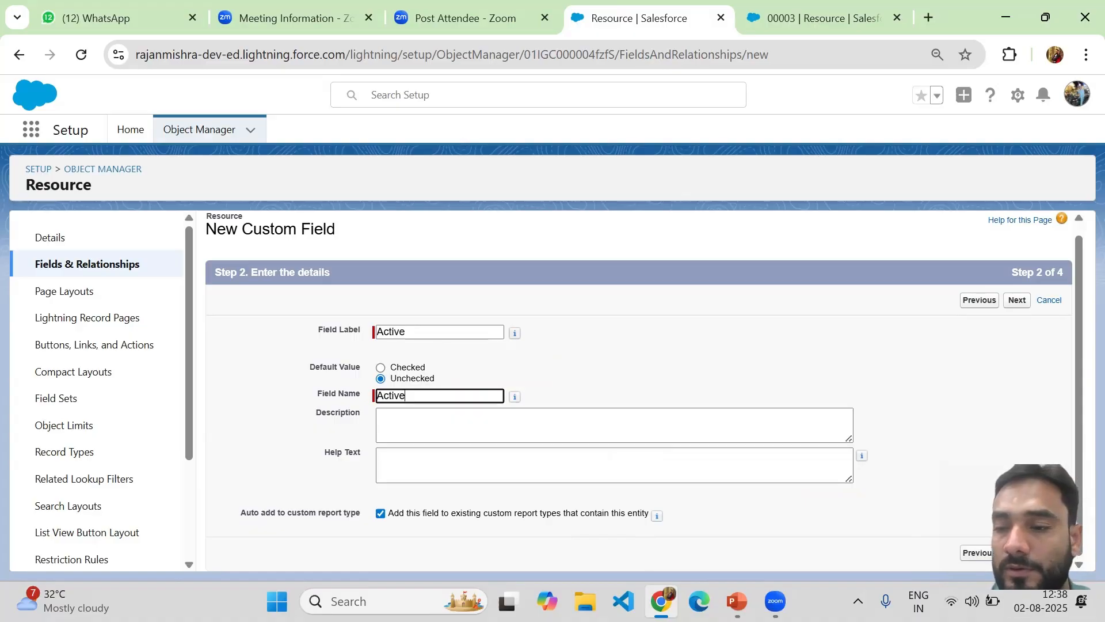
left_click(1017, 299)
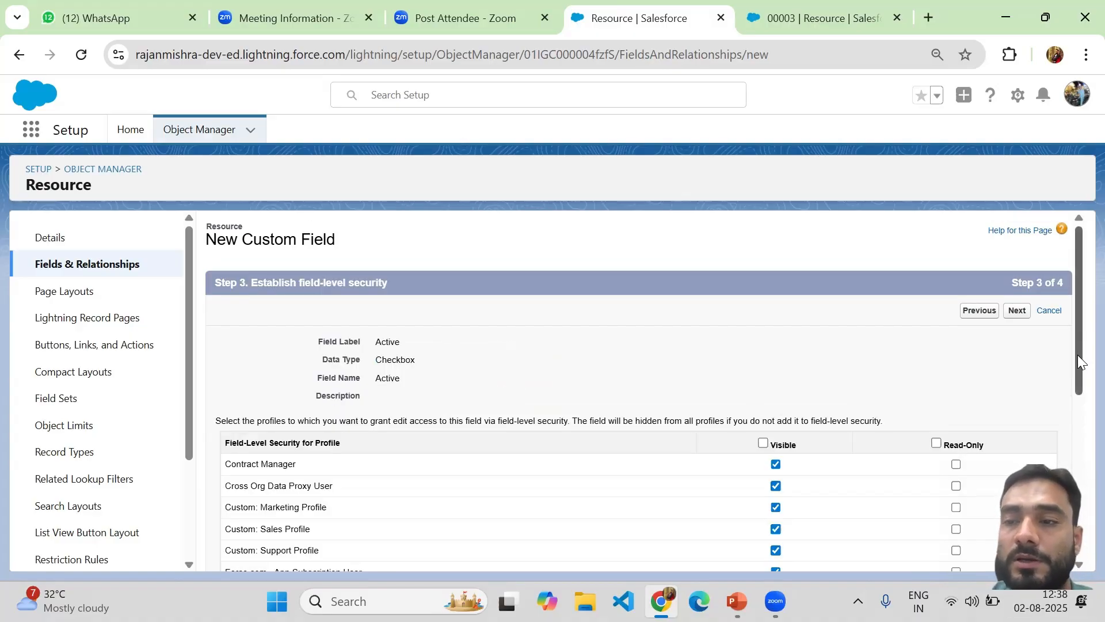
Make the Active field visible only to the System Administrator profile
scroll(1078, 374, "down", 2)
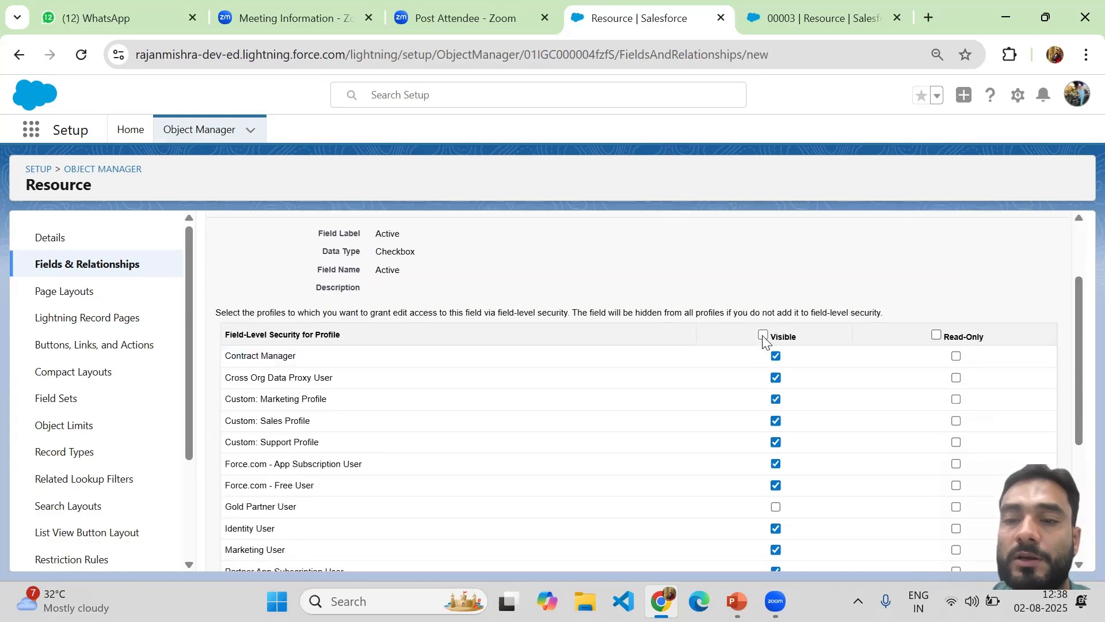
left_click(763, 335)
left_click_drag(1077, 392, 1078, 503)
left_click(776, 486)
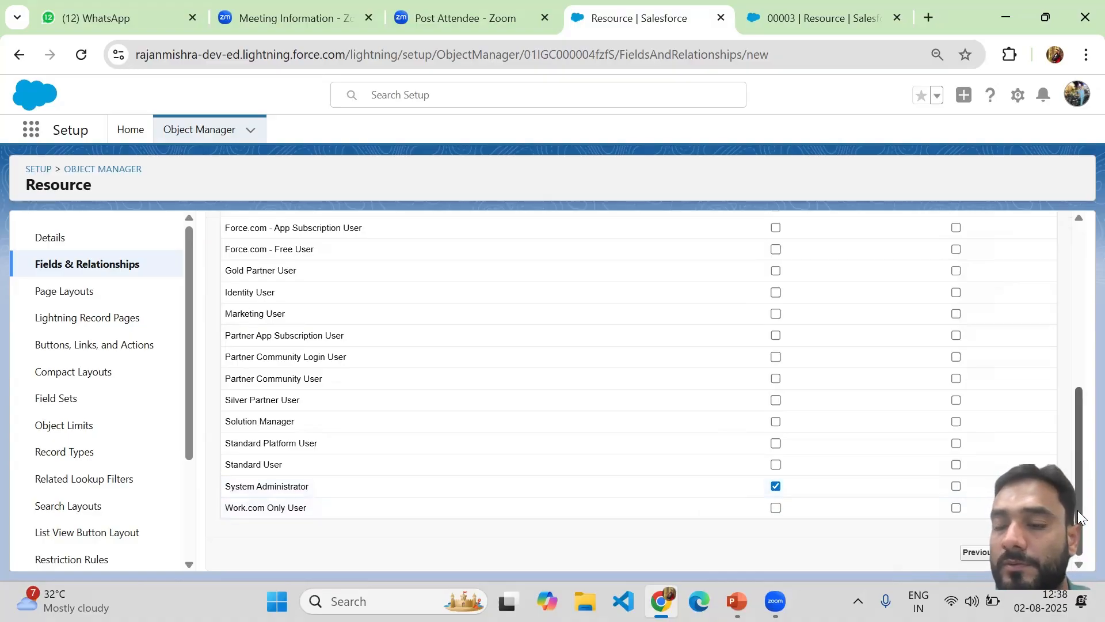
mouse_move(1078, 380)
left_mouse_down()
mouse_move(1078, 306)
mouse_move(1060, 426)
mouse_move(1068, 343)
mouse_move(1068, 374)
left_mouse_up()
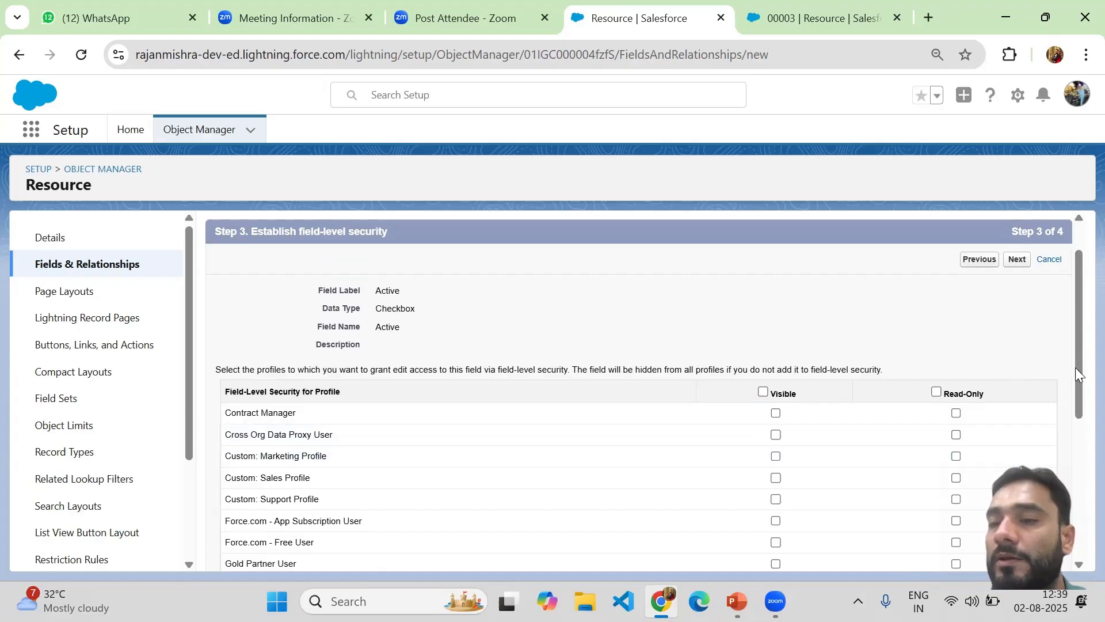
left_click_drag(1079, 374, 1056, 417)
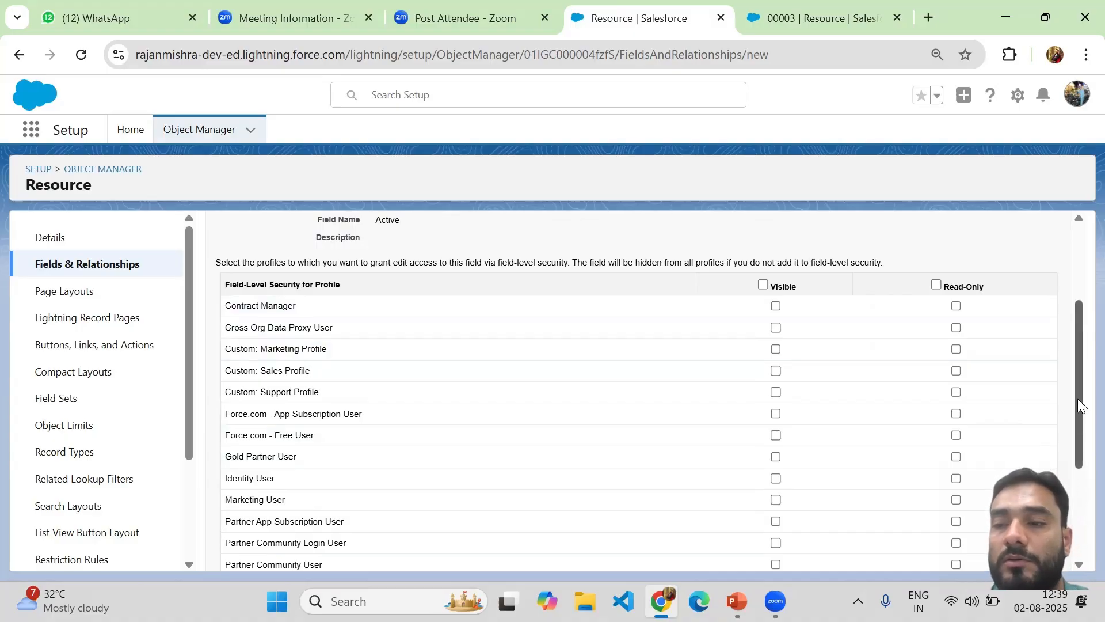
left_click_drag(1078, 398, 1075, 386)
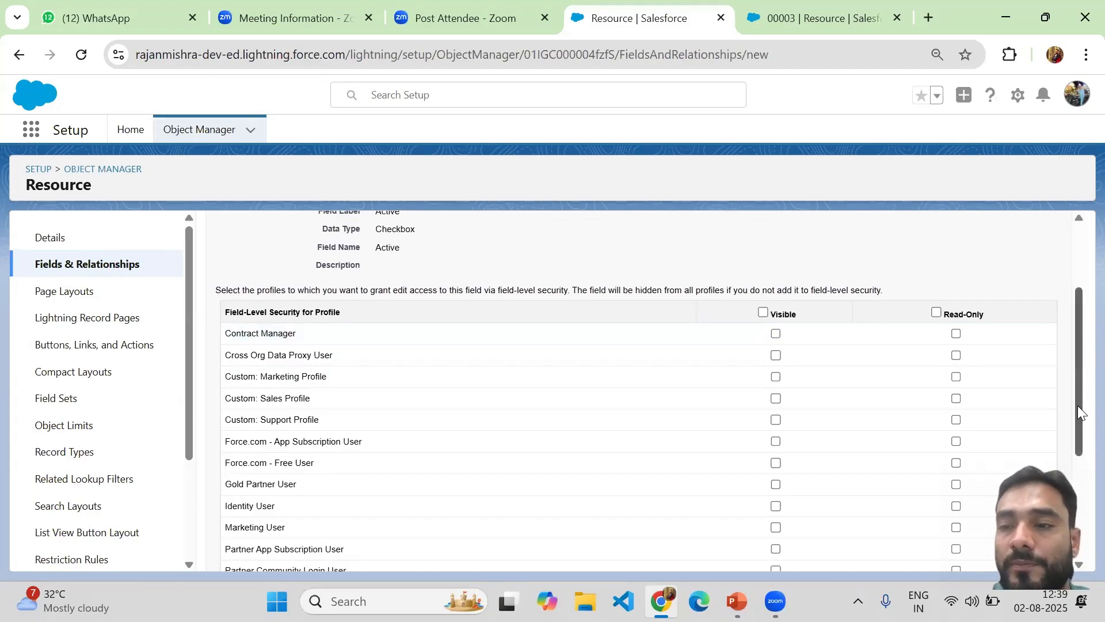
left_click_drag(1078, 405, 1072, 555)
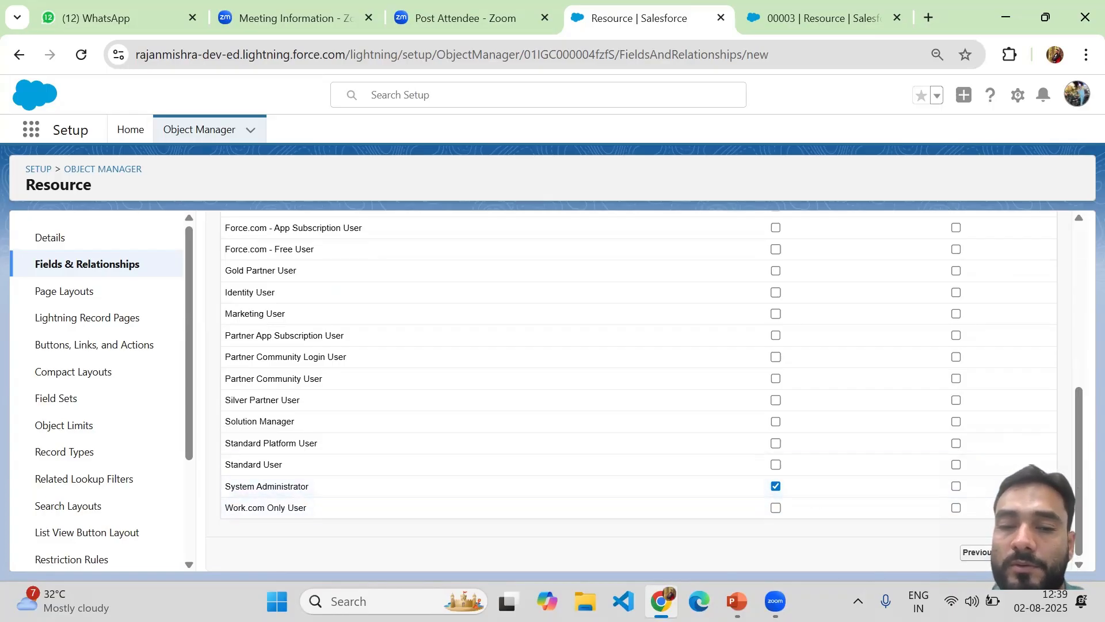
left_click(1014, 552)
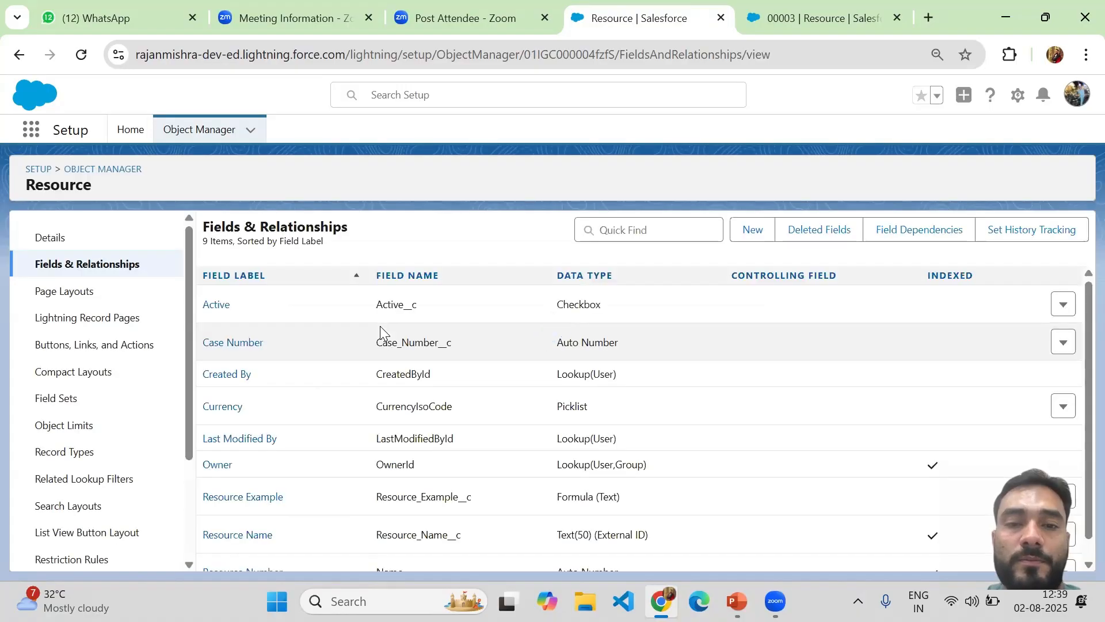
Reload Resource record 00003, tick its new Active checkbox, and save
left_click(790, 19)
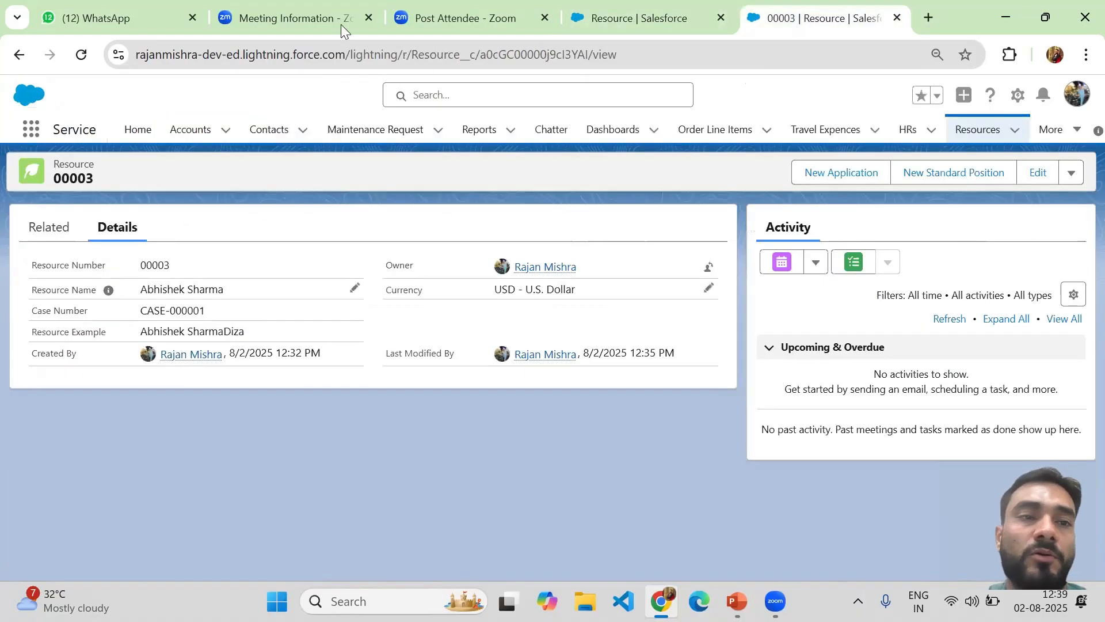
left_click(82, 54)
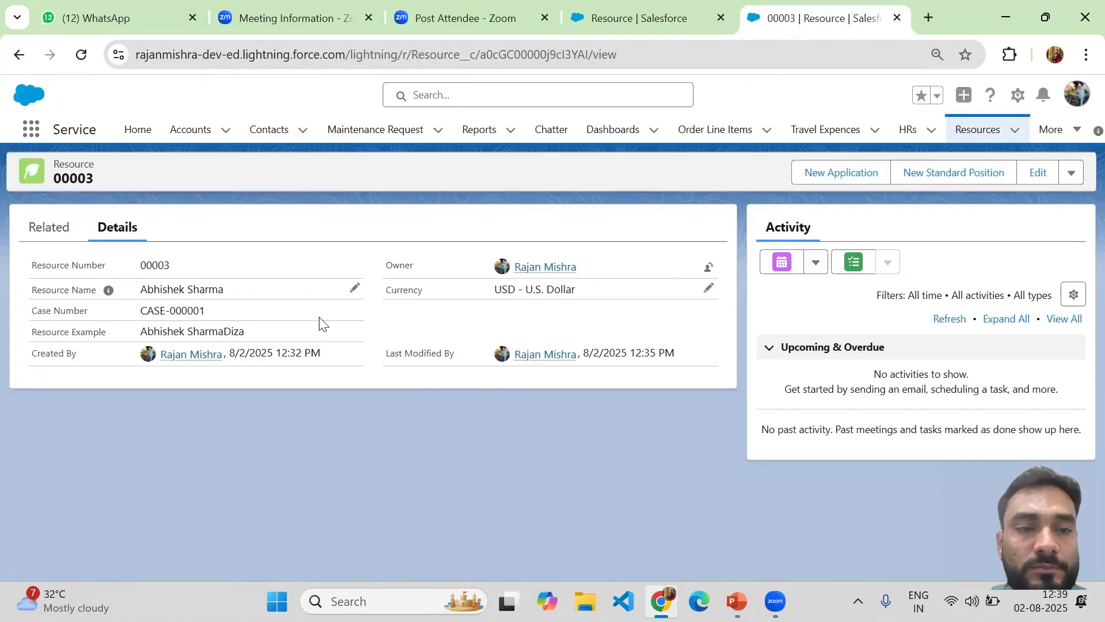
left_click(81, 55)
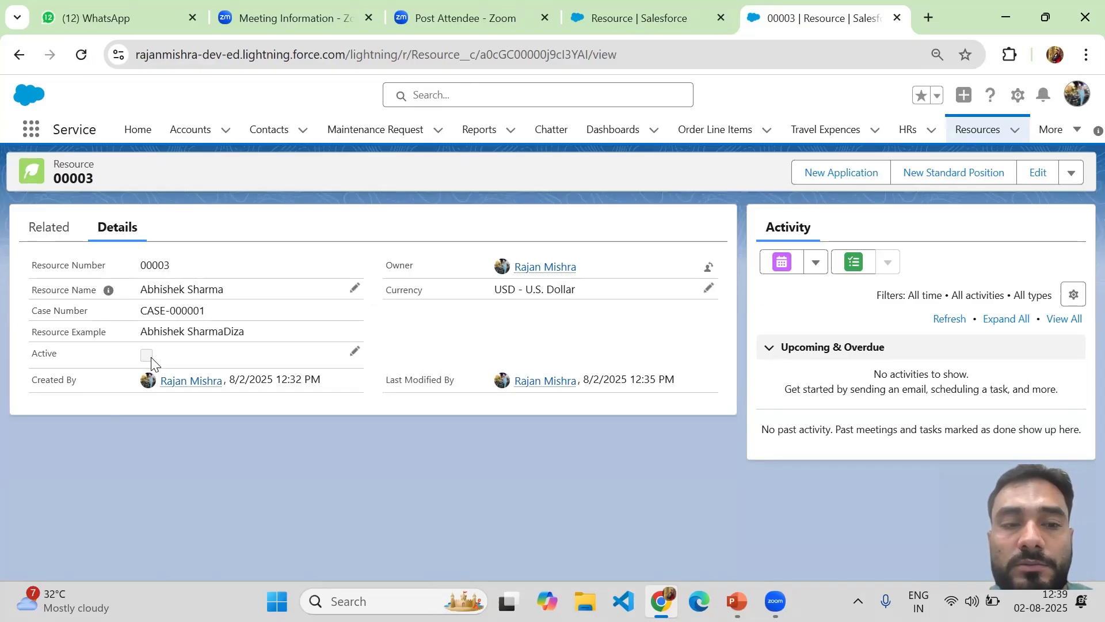
left_click(356, 352)
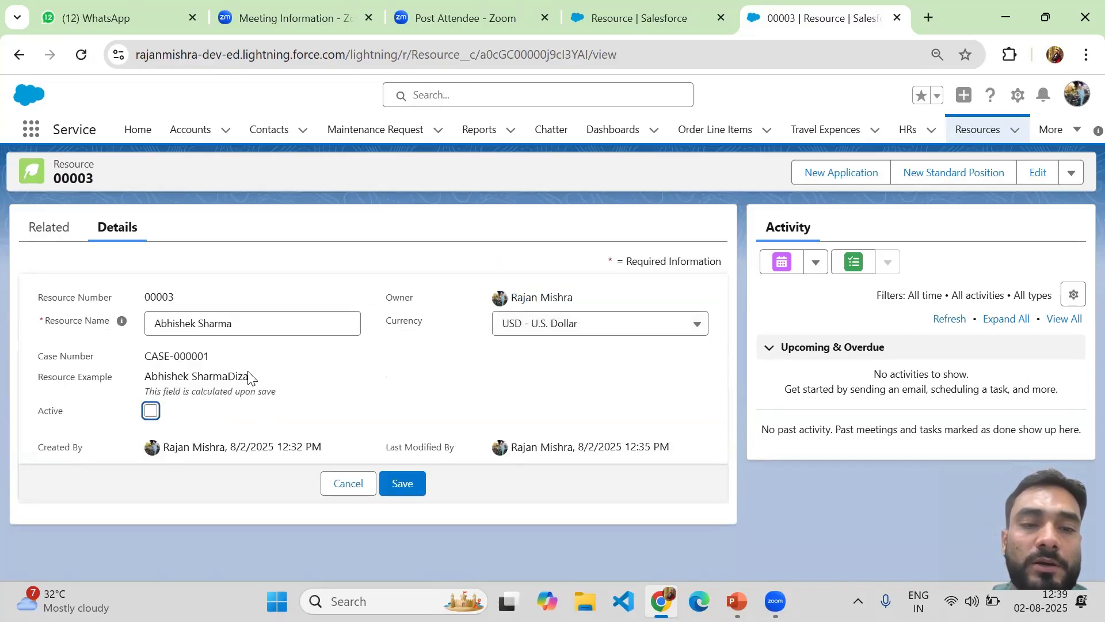
left_click(151, 412)
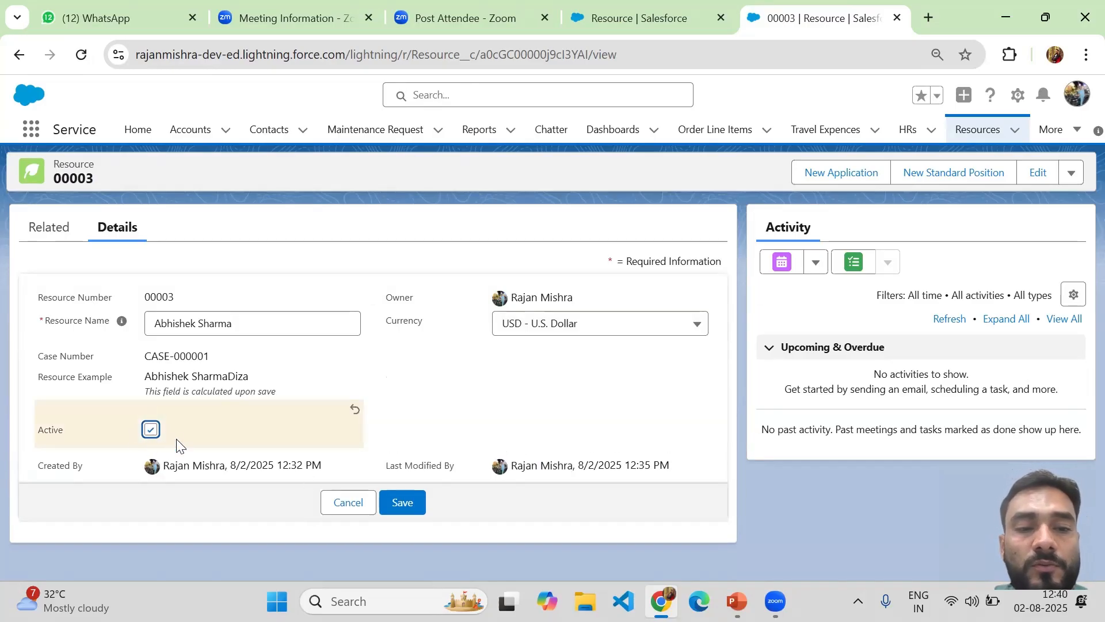
left_click(399, 505)
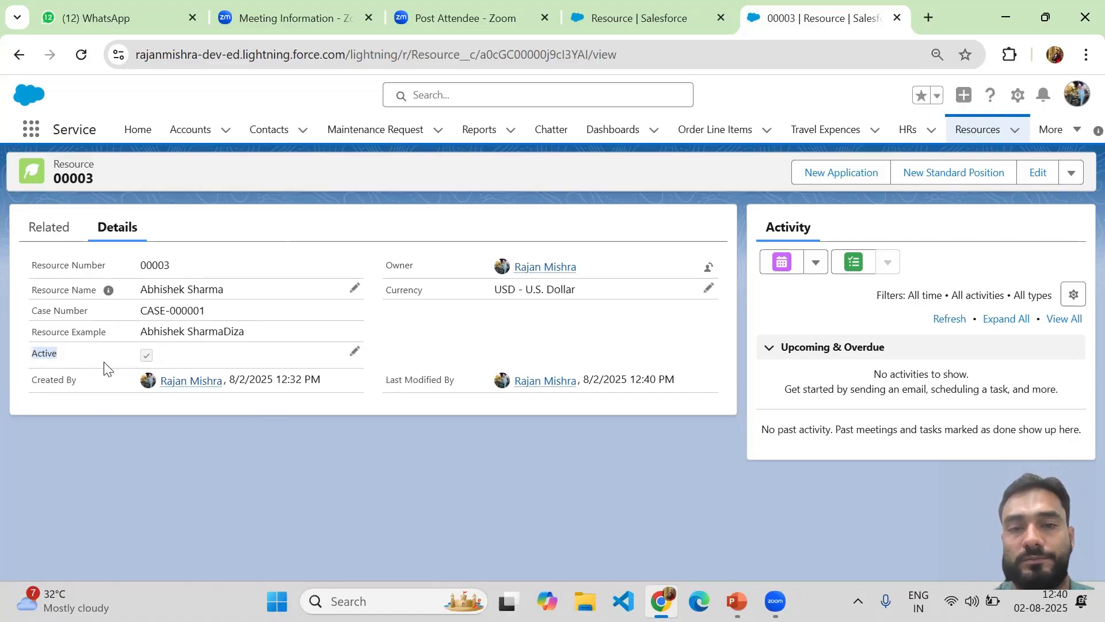
Start another custom field on Resource and choose the Currency data type
left_click(648, 28)
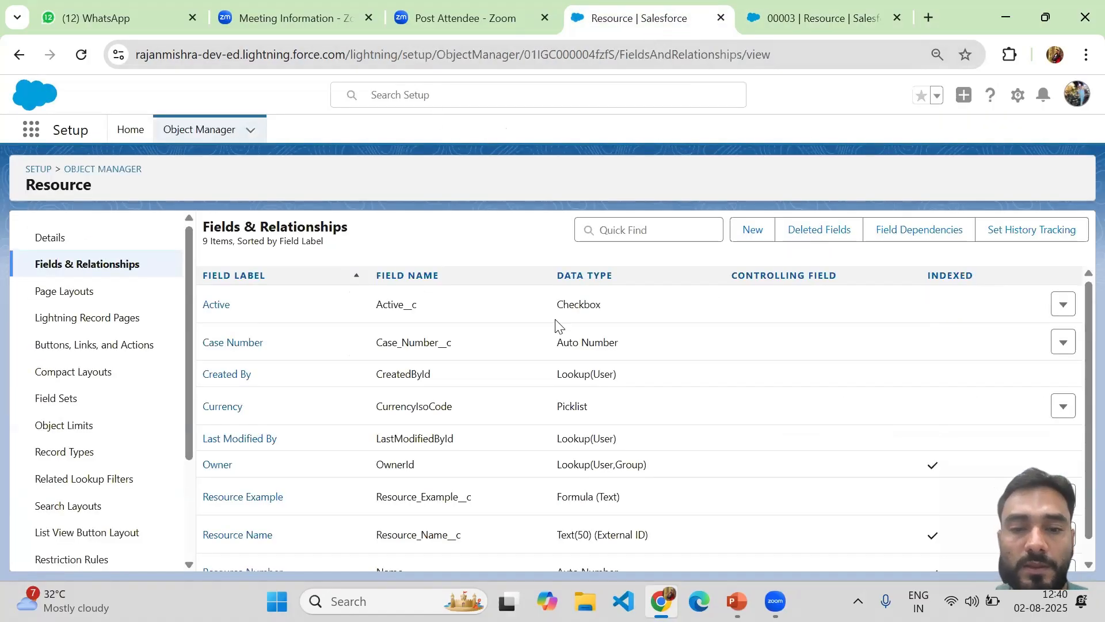
left_click(746, 233)
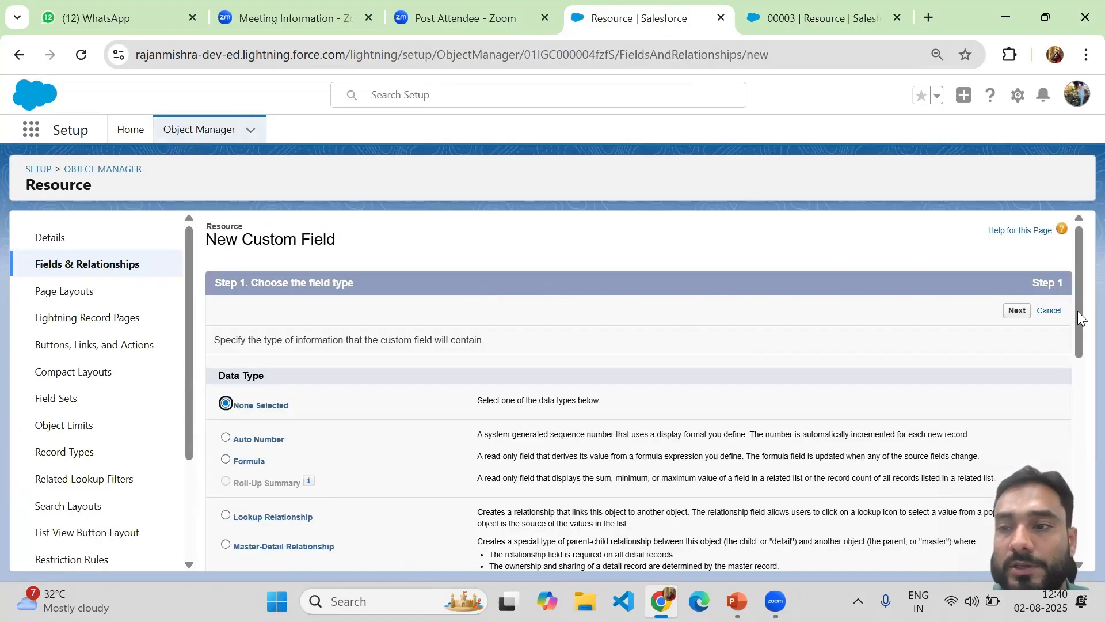
left_click_drag(1078, 305, 1078, 432)
left_click(225, 330)
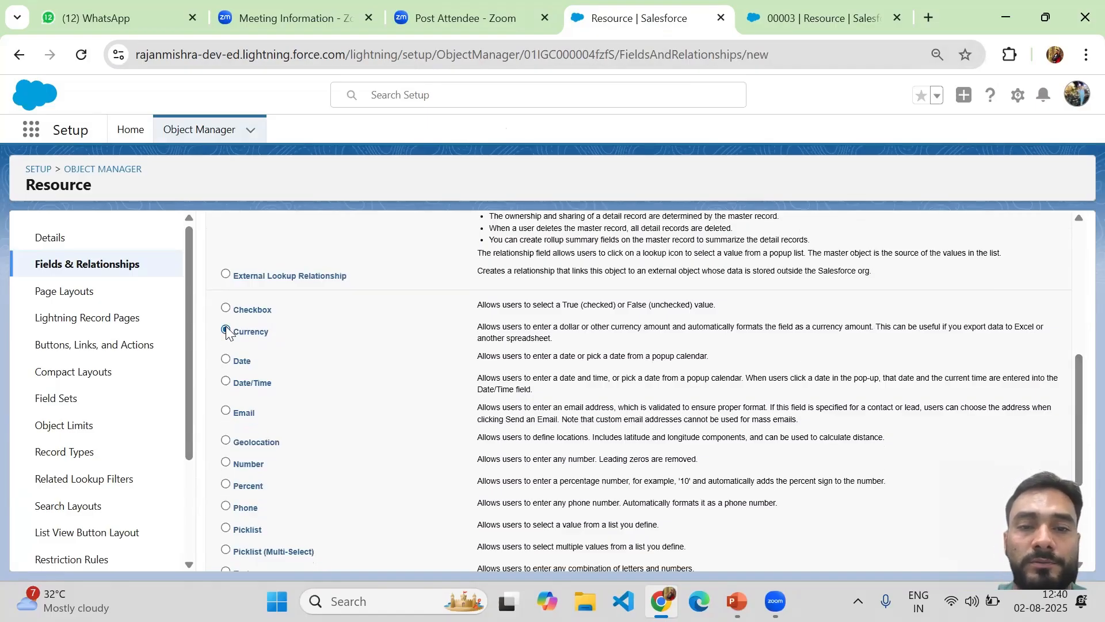
left_click_drag(1079, 422, 1079, 432)
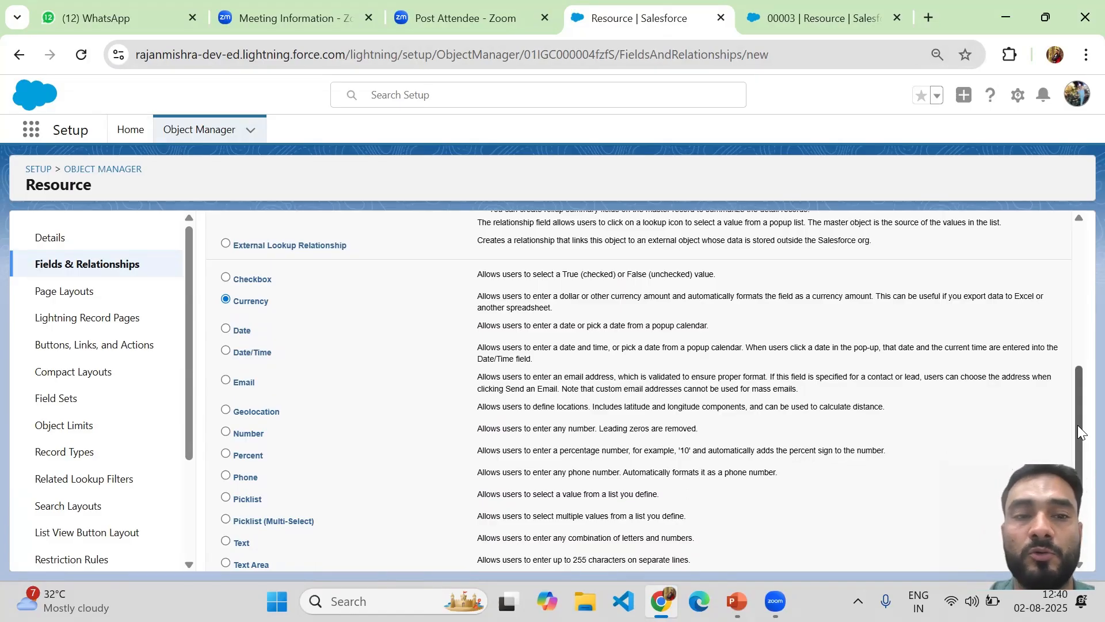
left_click_drag(1078, 426, 1069, 533)
left_click(1017, 552)
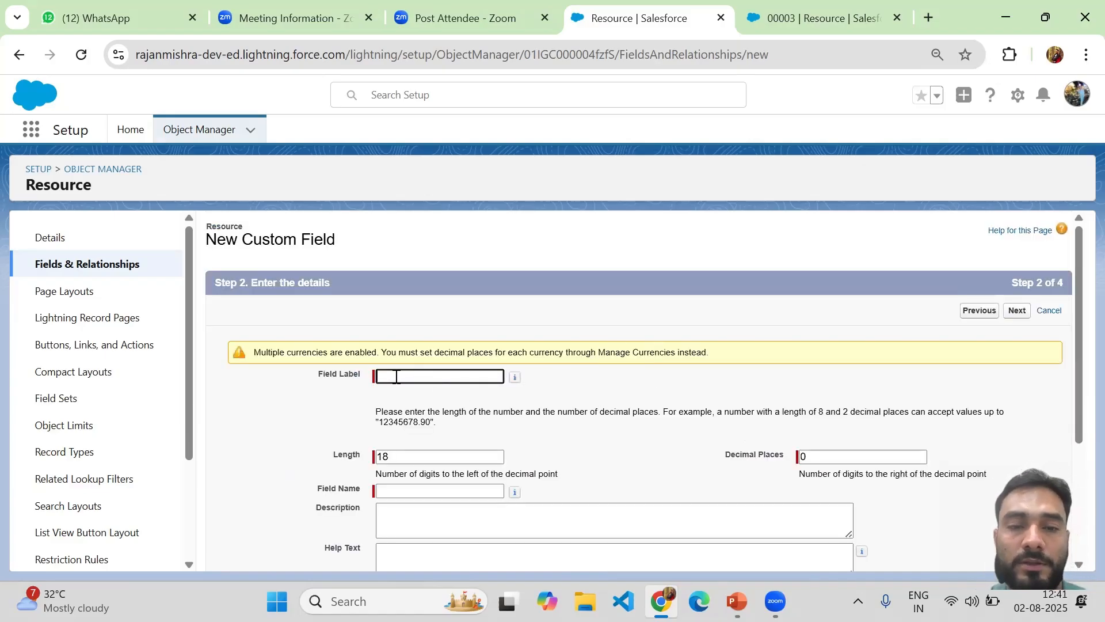
Label the currency field 'Fee' and set Length 10 with Decimal Places 2
left_click(396, 377)
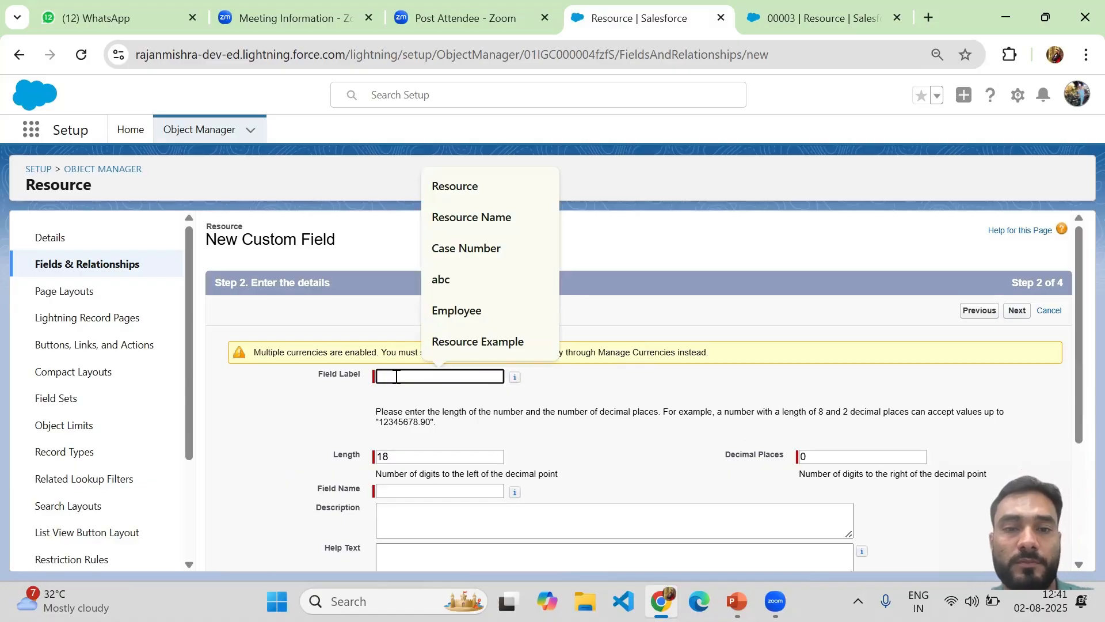
type("Fee")
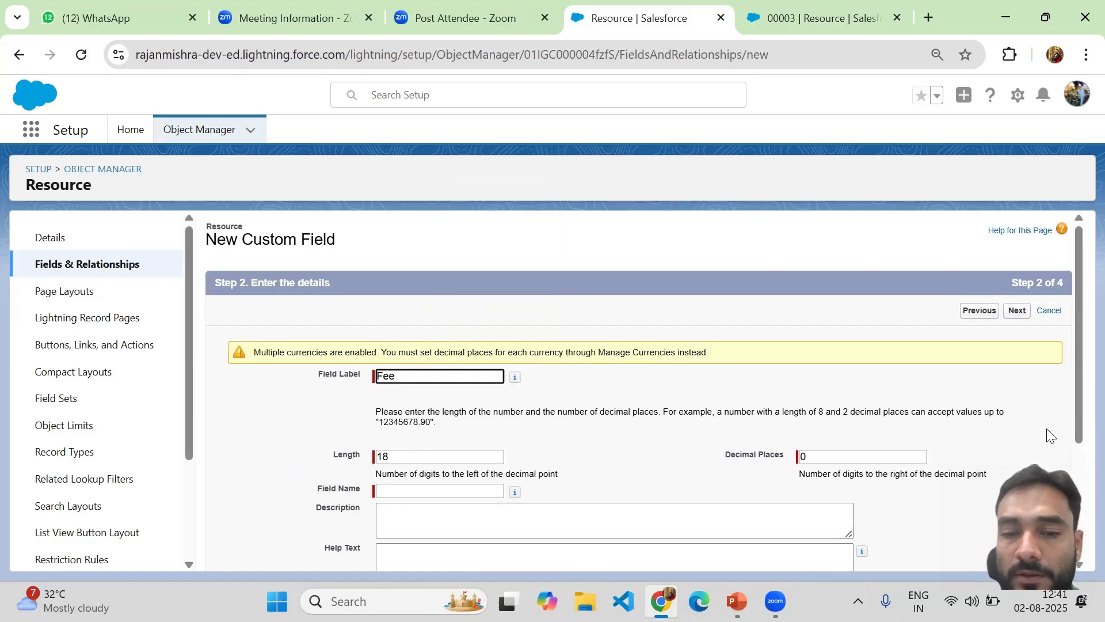
left_click_drag(1077, 365, 1076, 429)
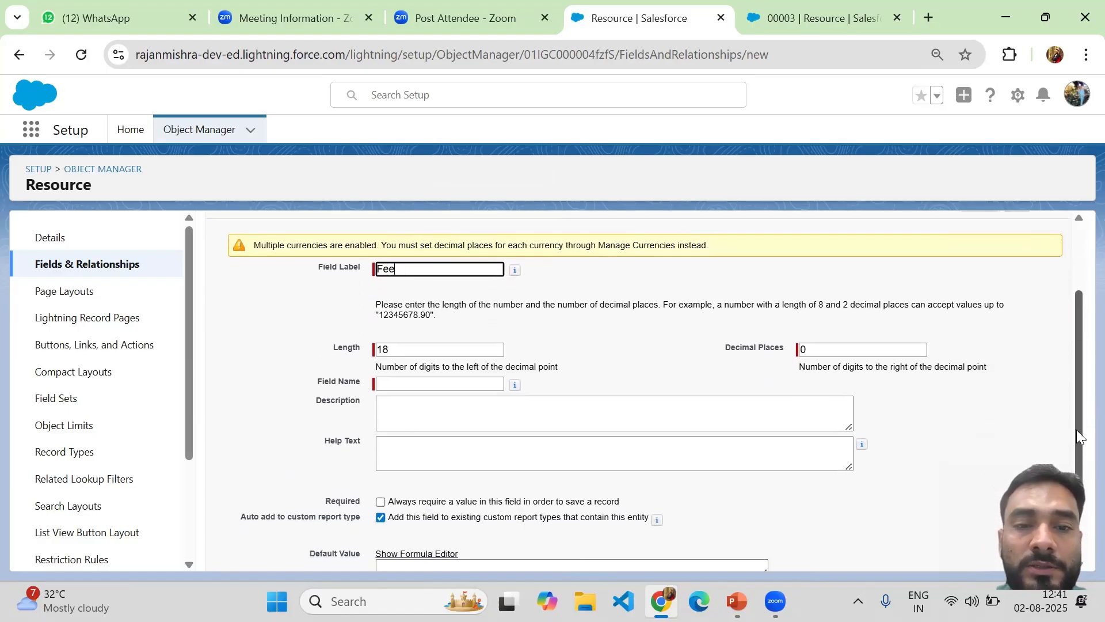
double_click(400, 352)
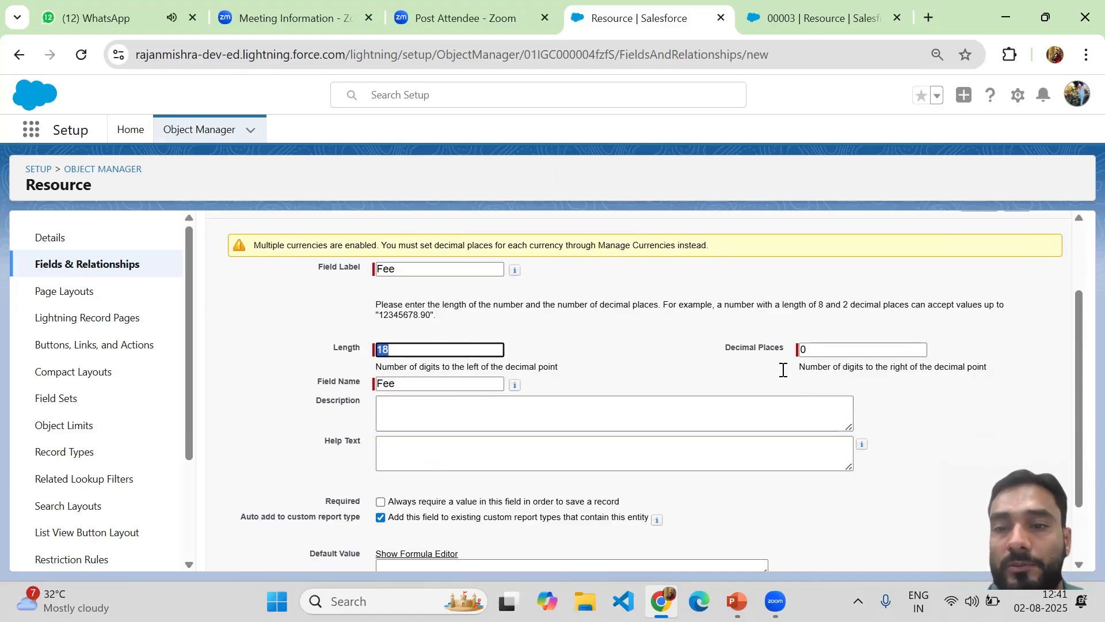
left_click(816, 350)
key("BackSpace")
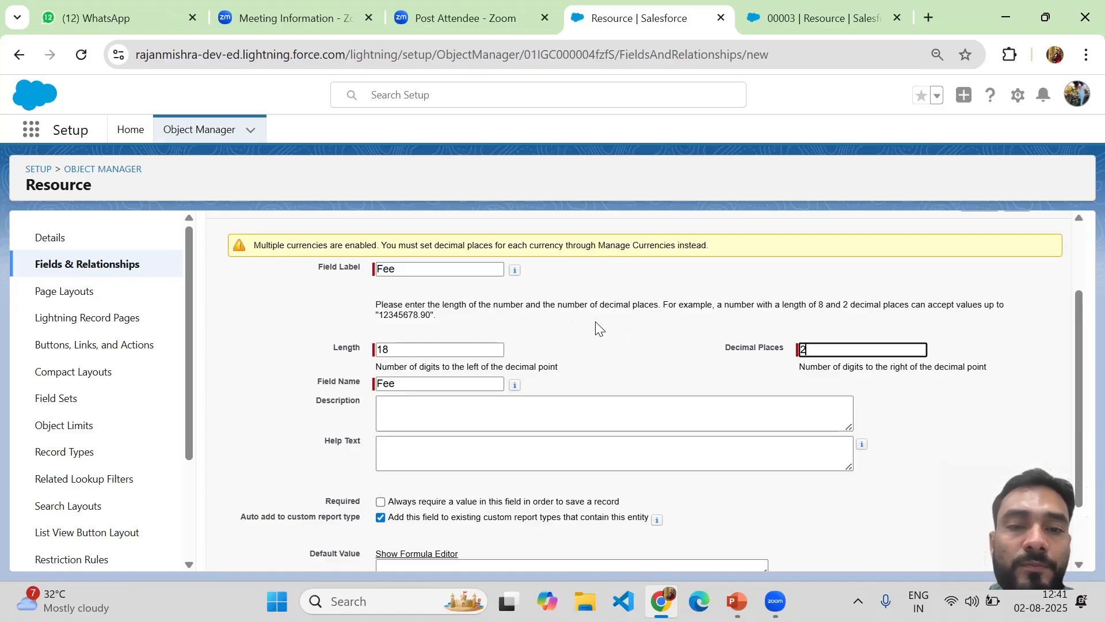
left_click(412, 353)
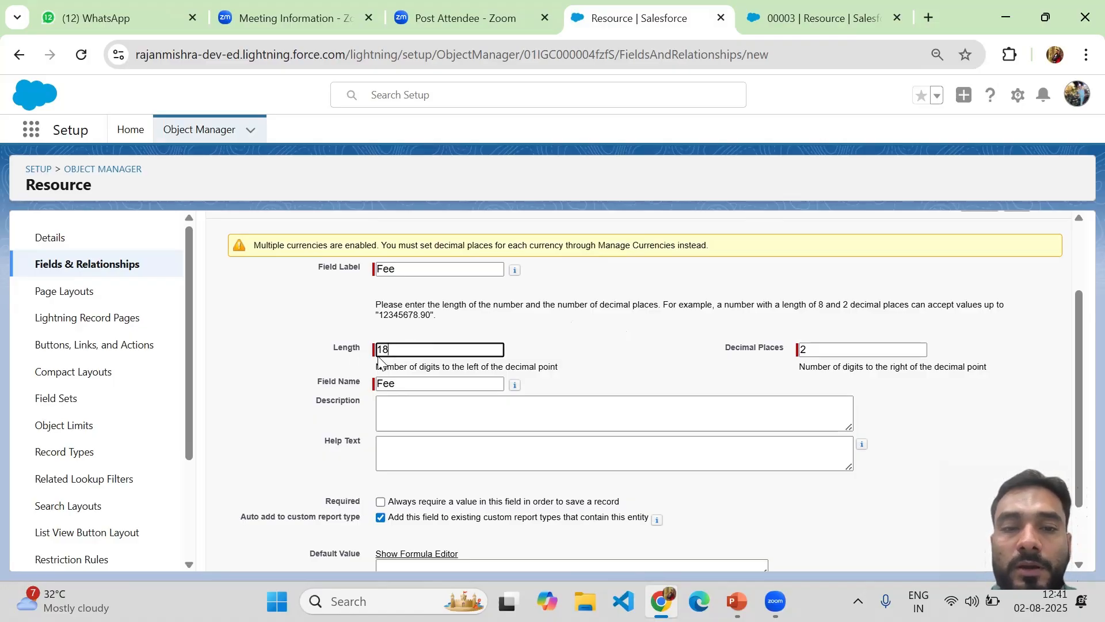
left_click_drag(390, 345, 378, 356)
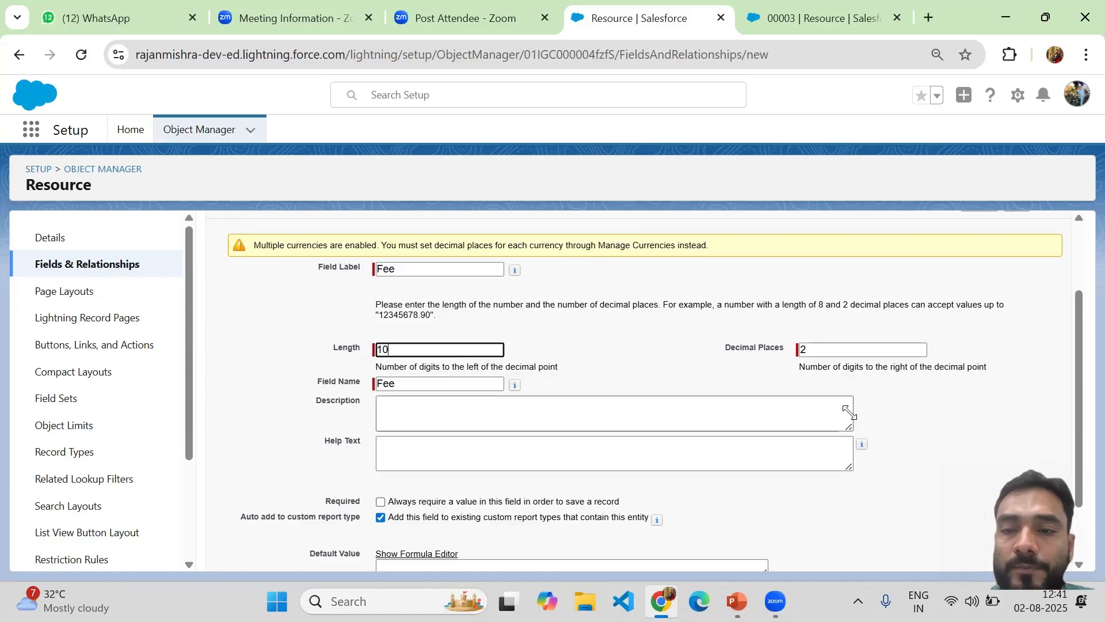
left_click_drag(1077, 385, 1077, 433)
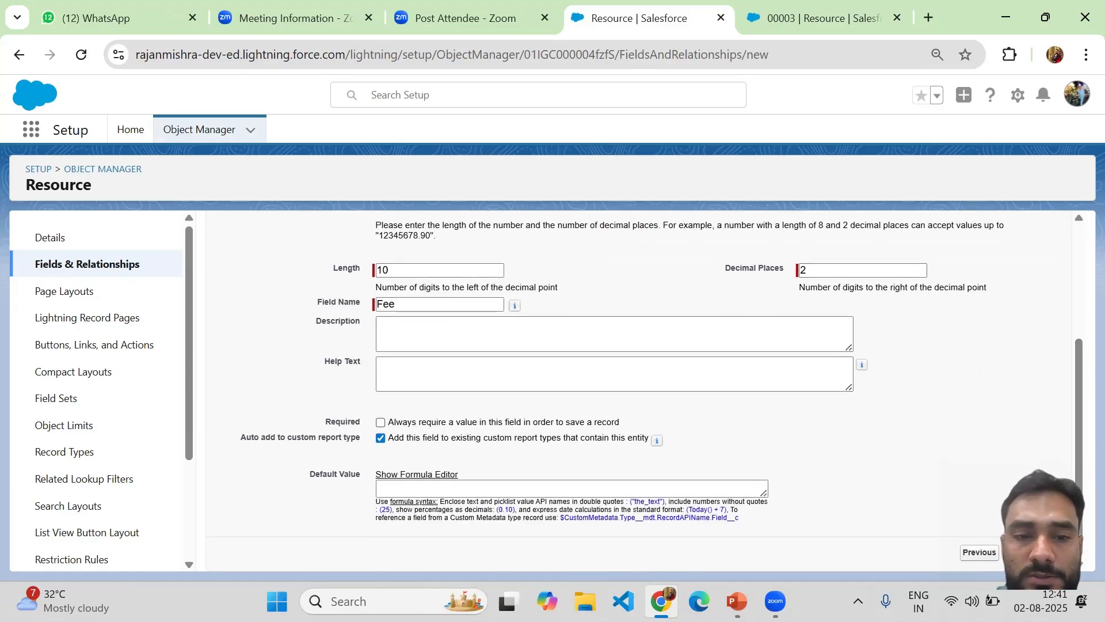
Limit Fee's visibility to System Administrator, keep it on Resource Layout, and save
left_click(999, 548)
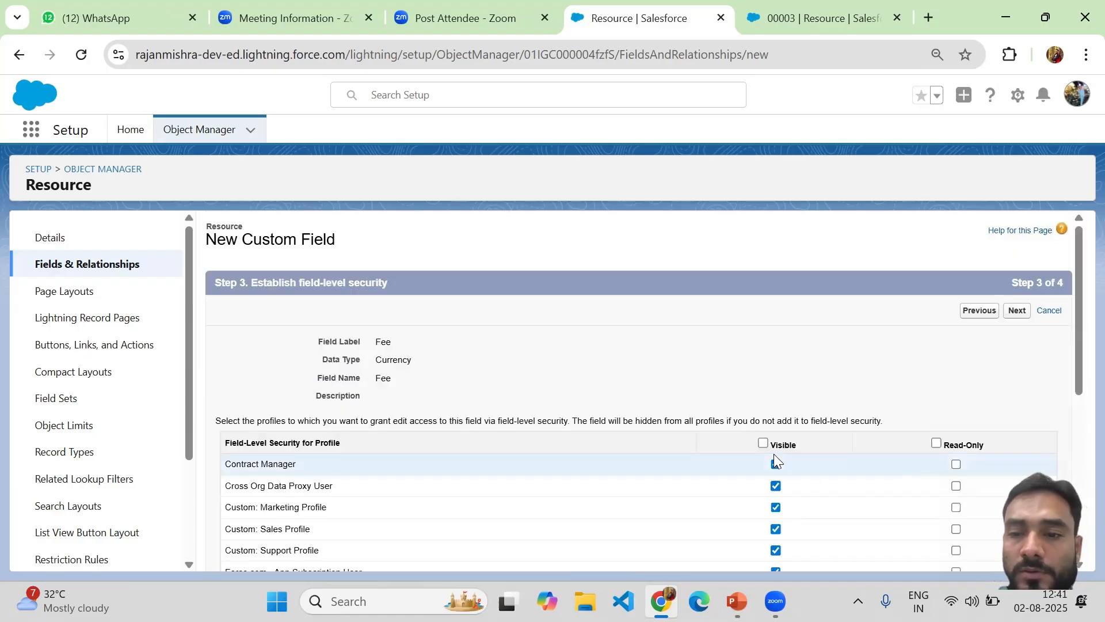
left_click(763, 443)
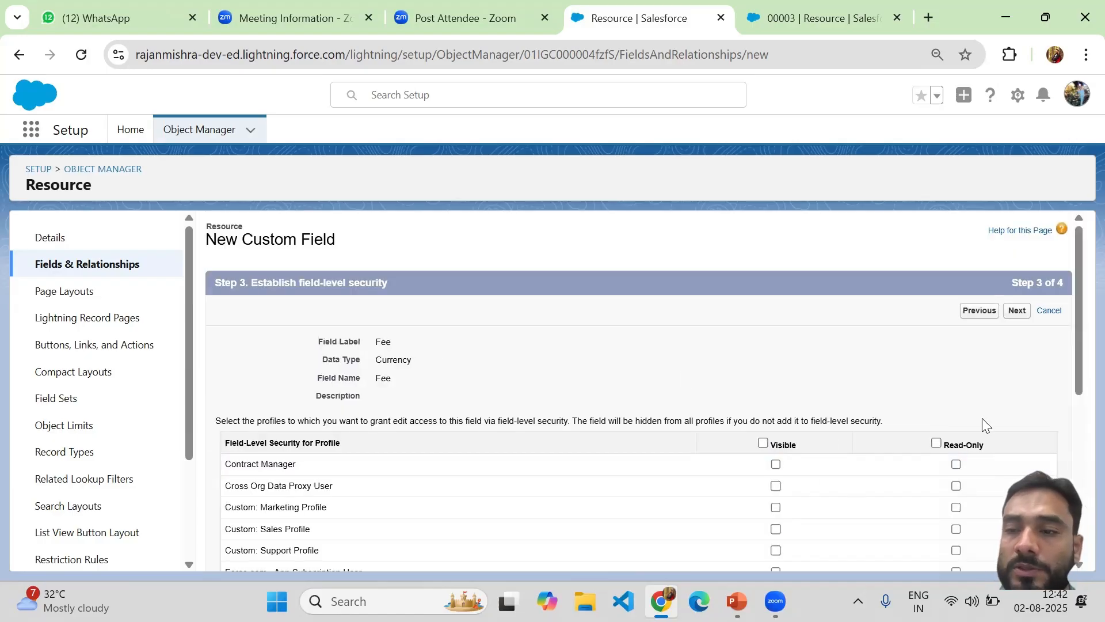
left_click_drag(1077, 353, 1074, 570)
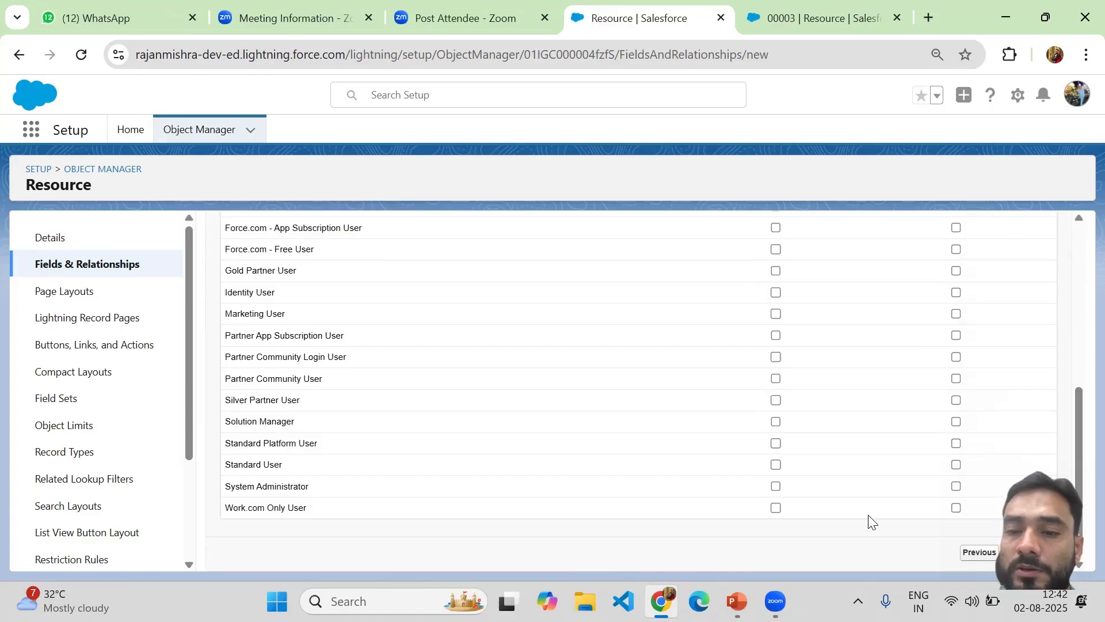
left_click(776, 486)
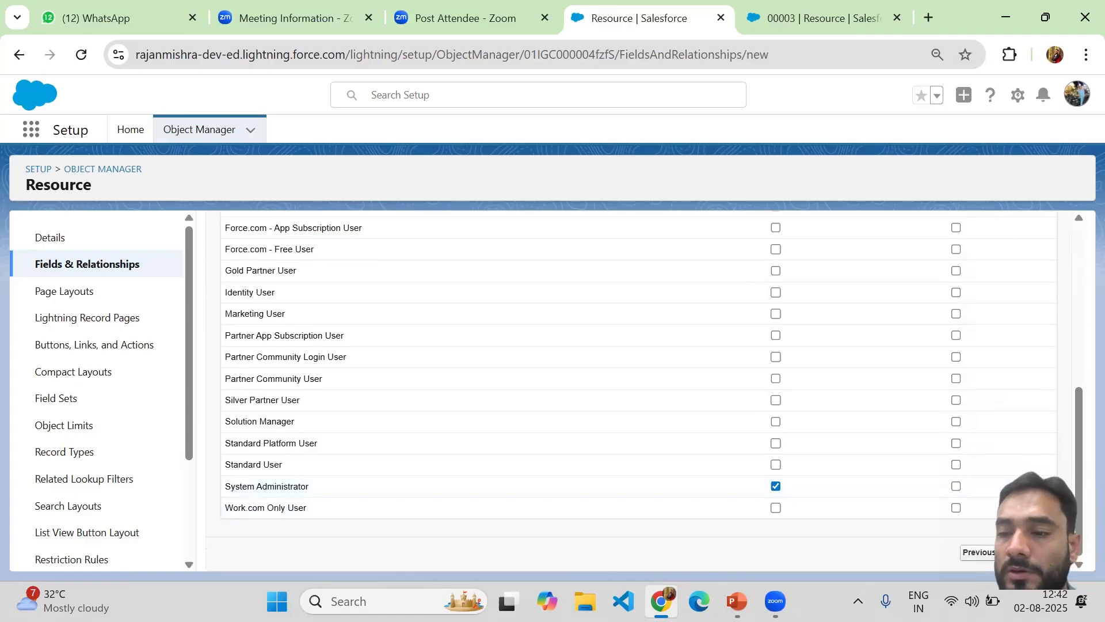
left_click(1016, 552)
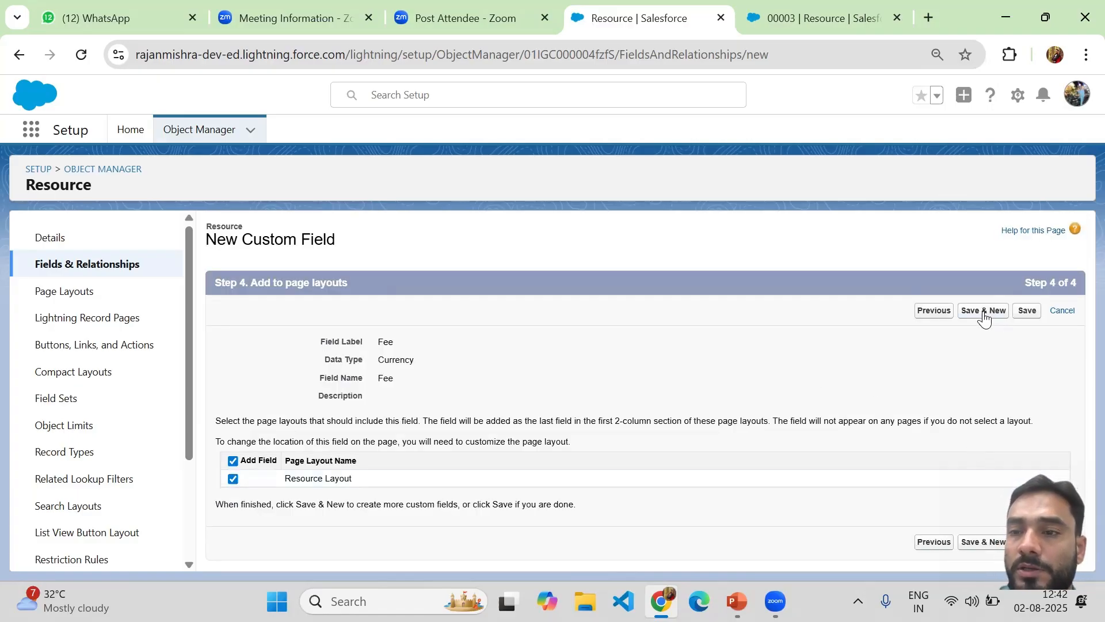
left_click(1027, 311)
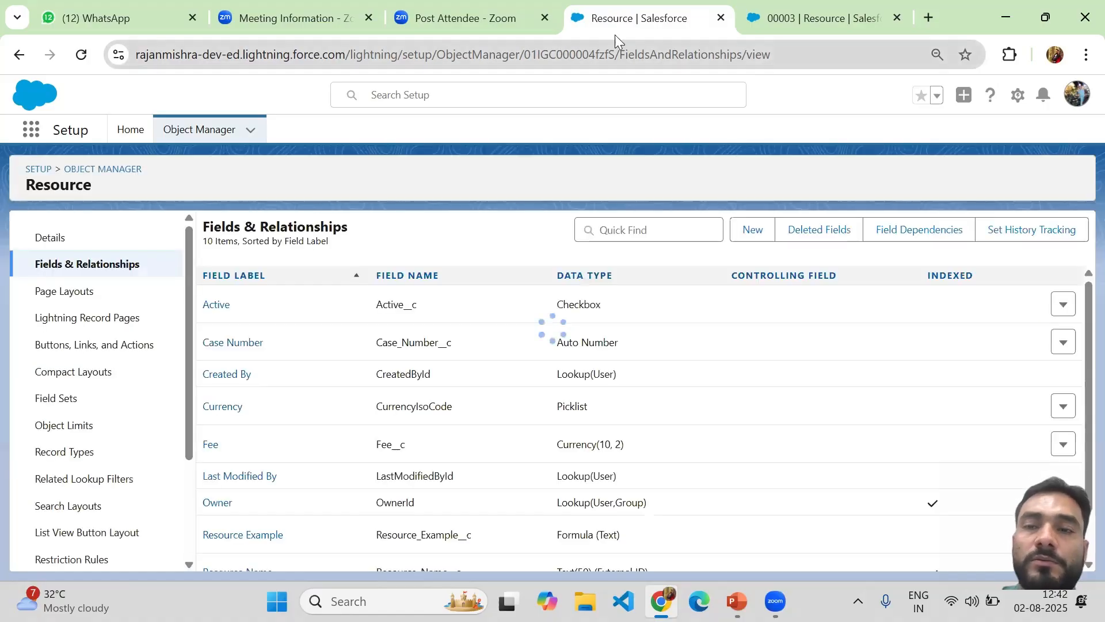
Refresh record 00003, then verify Fee (Fee__c) shows as Currency(10, 2) in Fields & Relationships
left_click(796, 16)
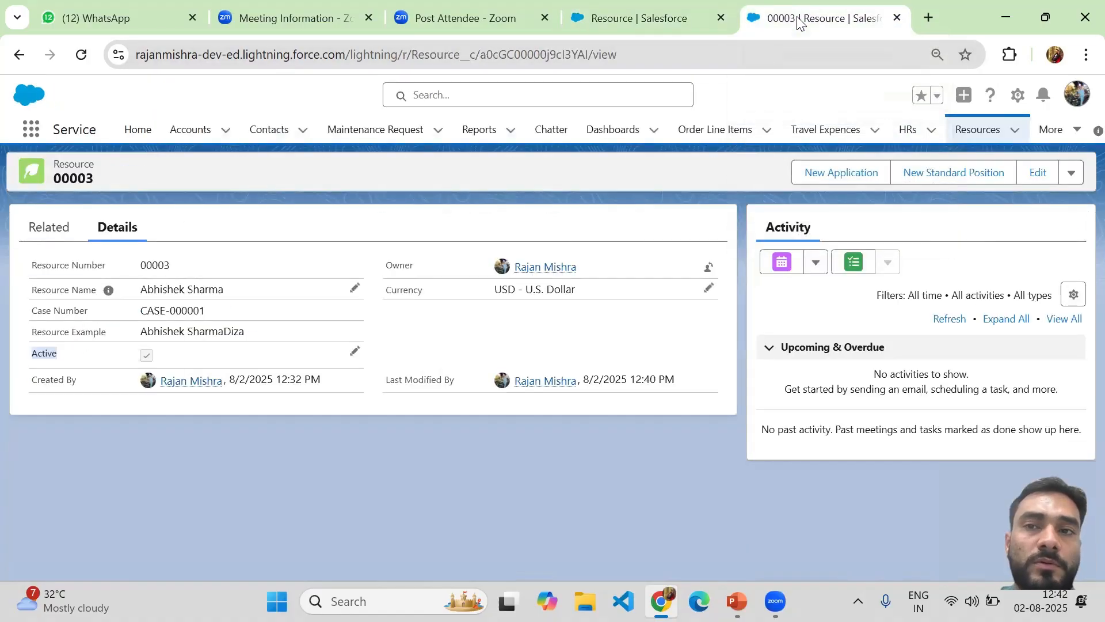
left_click(82, 51)
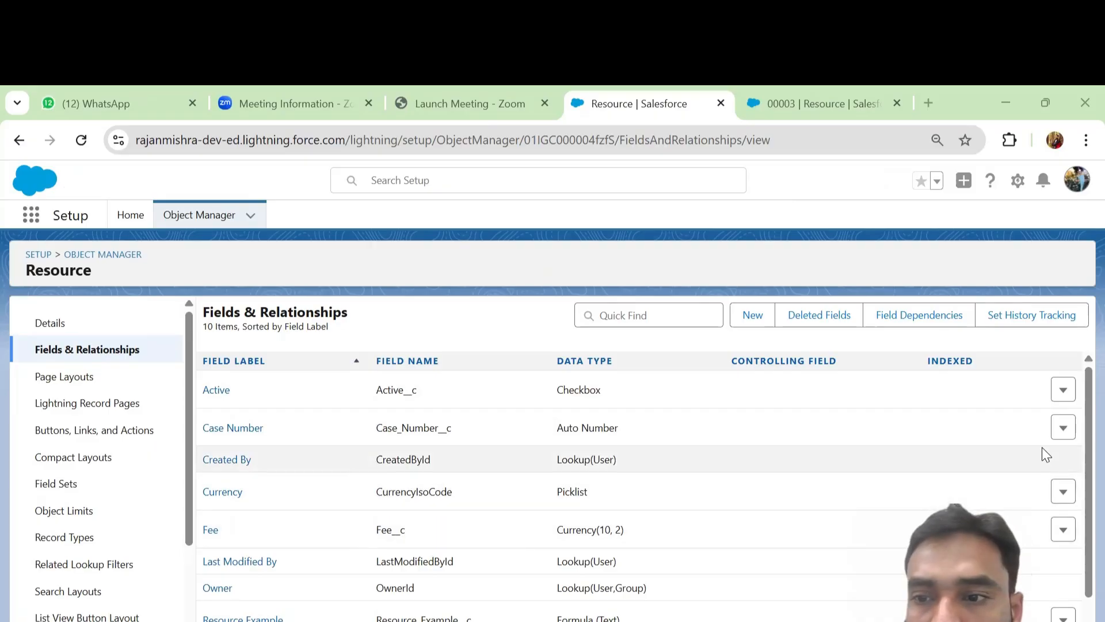
scroll(1080, 460, "down", 1)
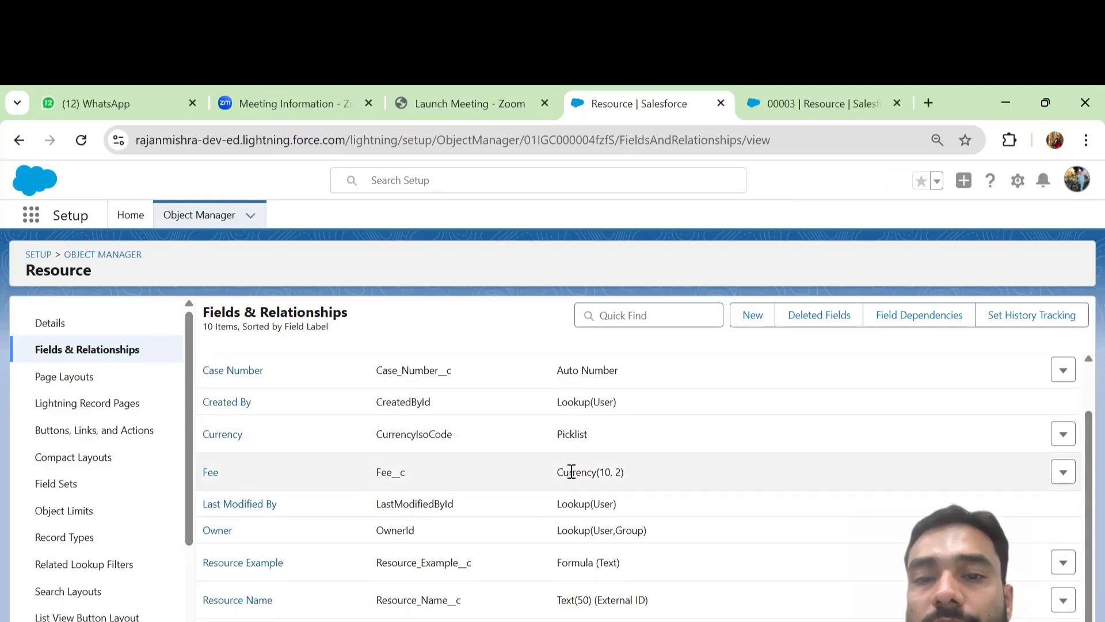
left_click_drag(559, 472, 638, 483)
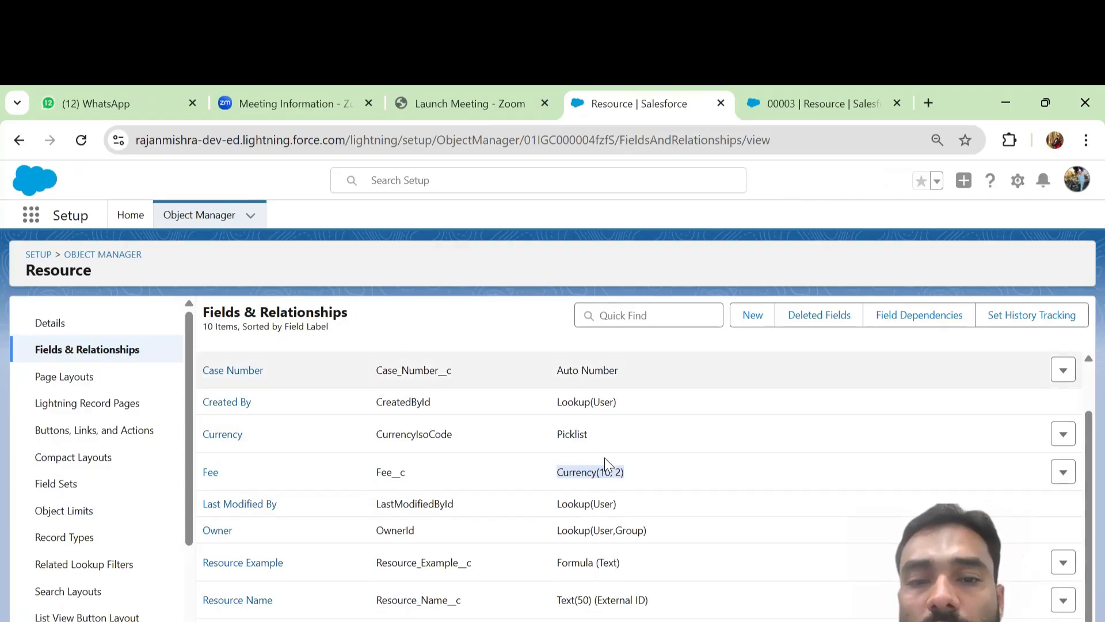
Refresh record 00003, open and cancel Edit, then Clone it into a New Resource form
left_click(820, 106)
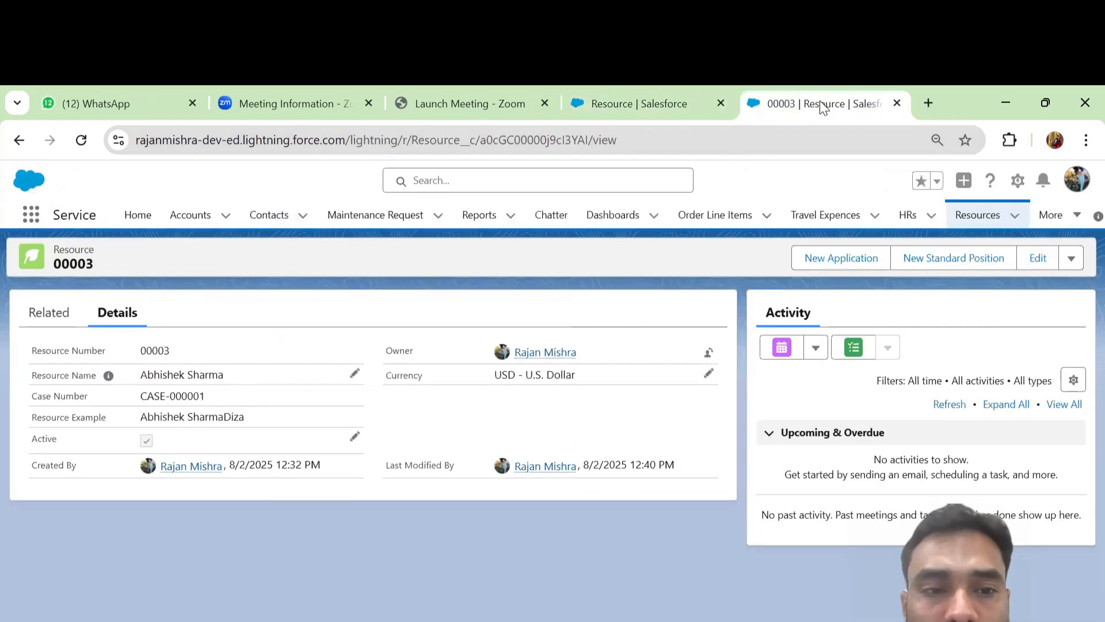
left_click(81, 140)
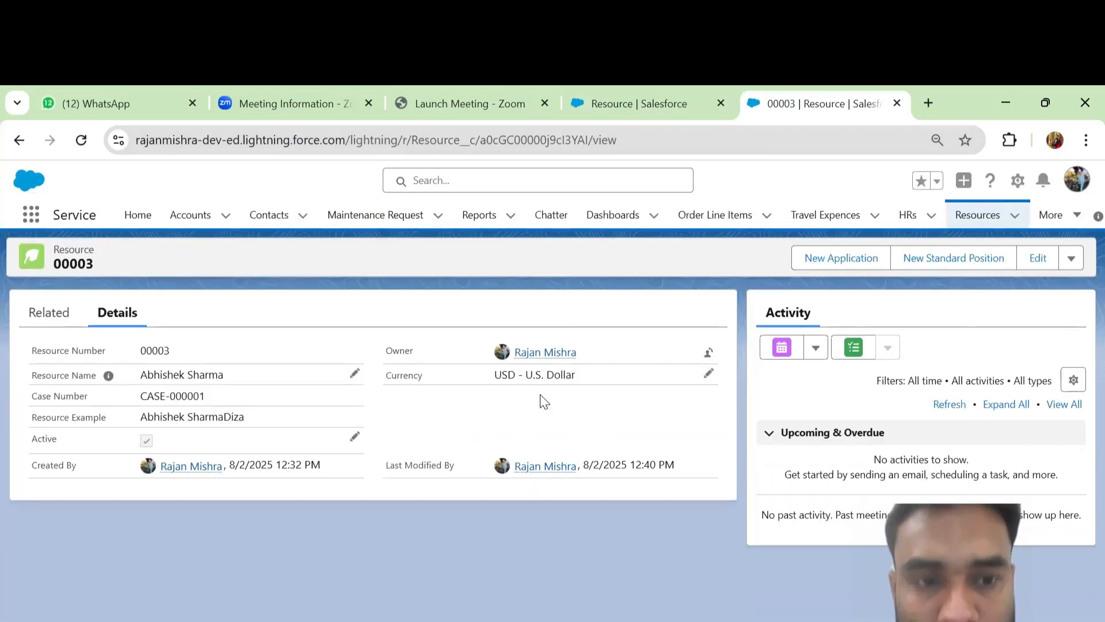
left_click(1033, 259)
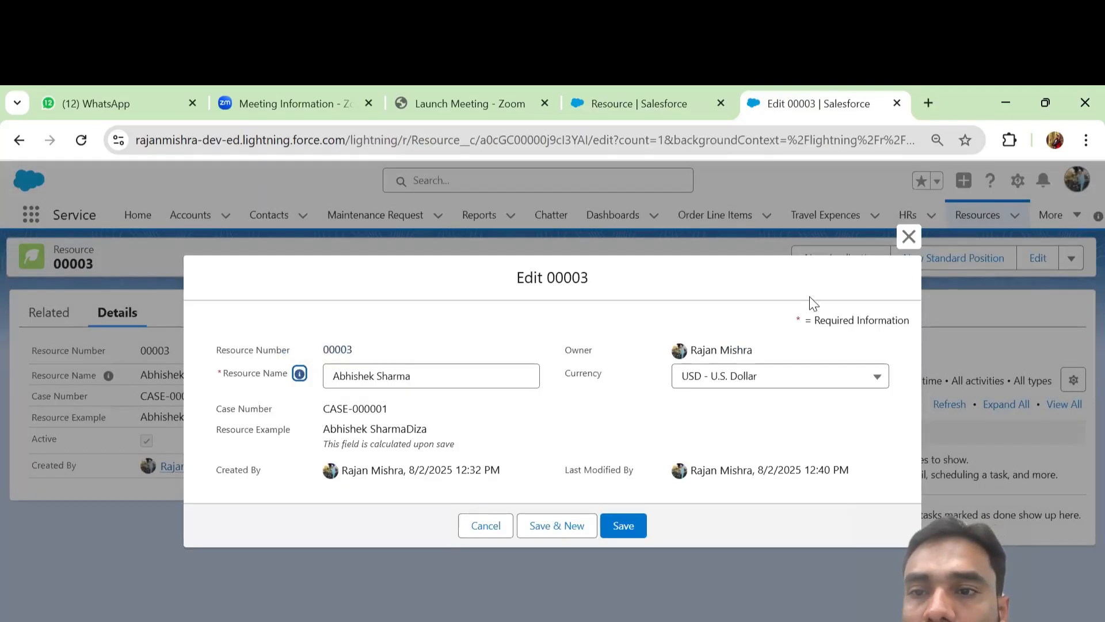
left_click(909, 237)
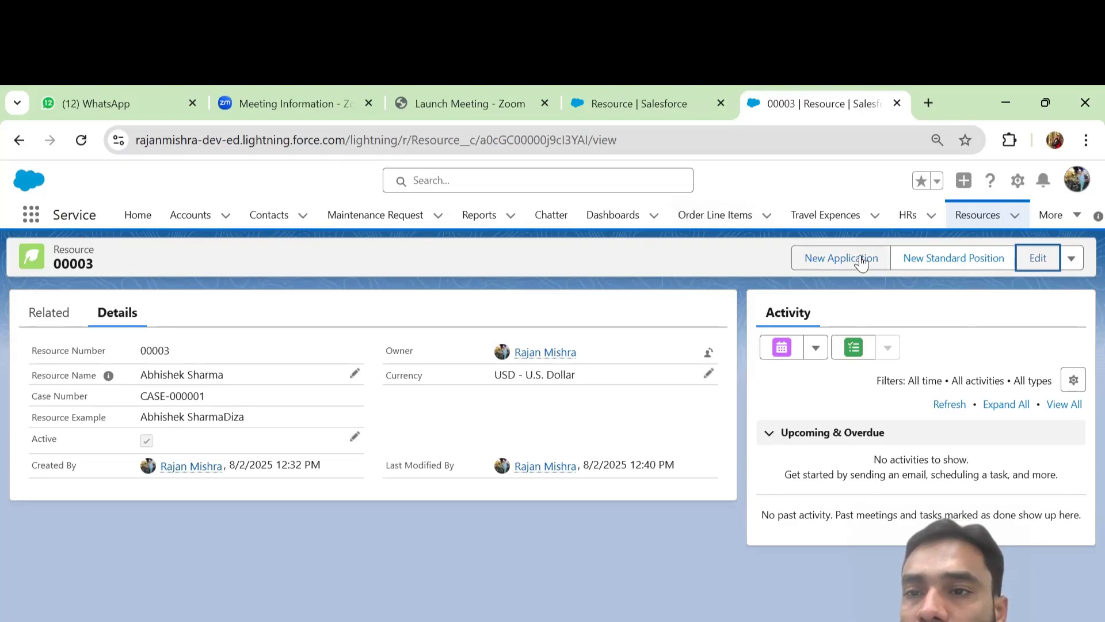
left_click(1071, 265)
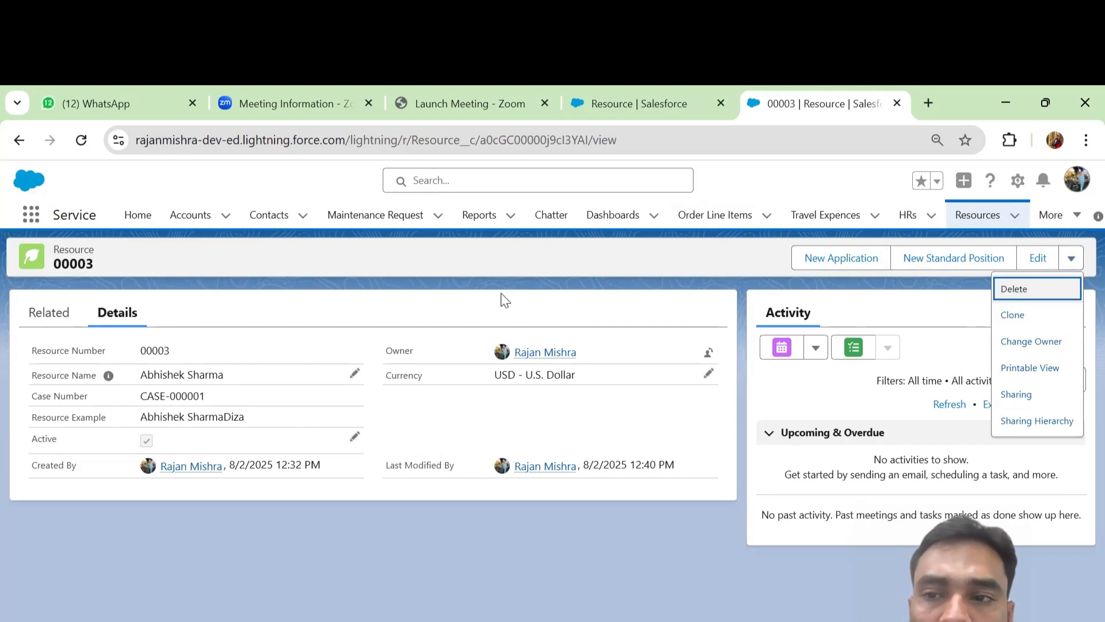
left_click(1008, 318)
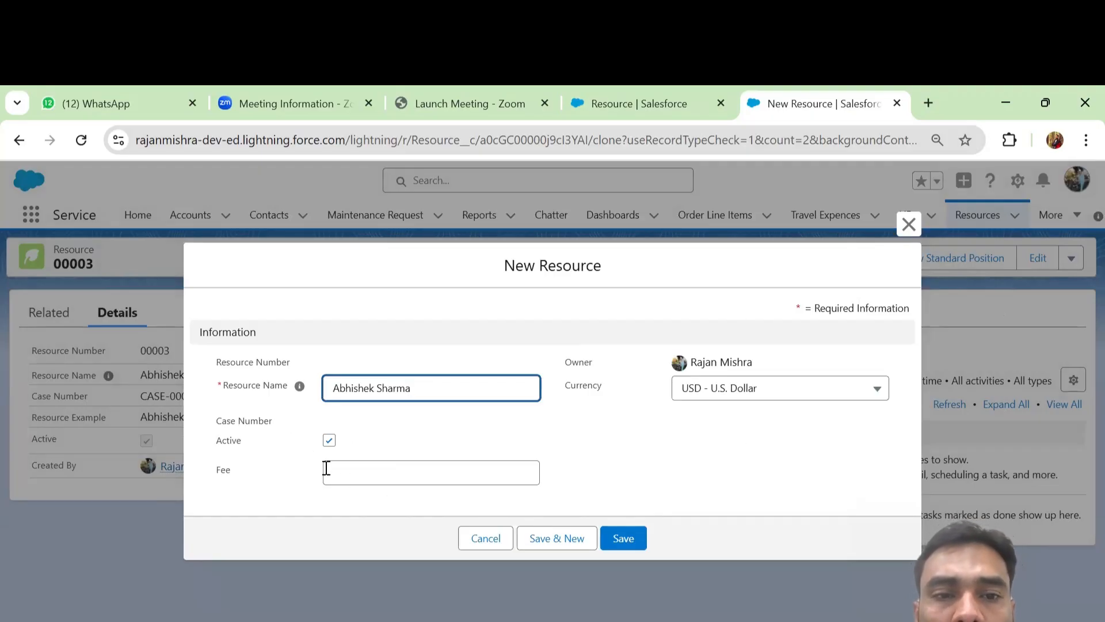
Enter a Fee of 1000 on the clone and save it as record 00004
left_click(355, 478)
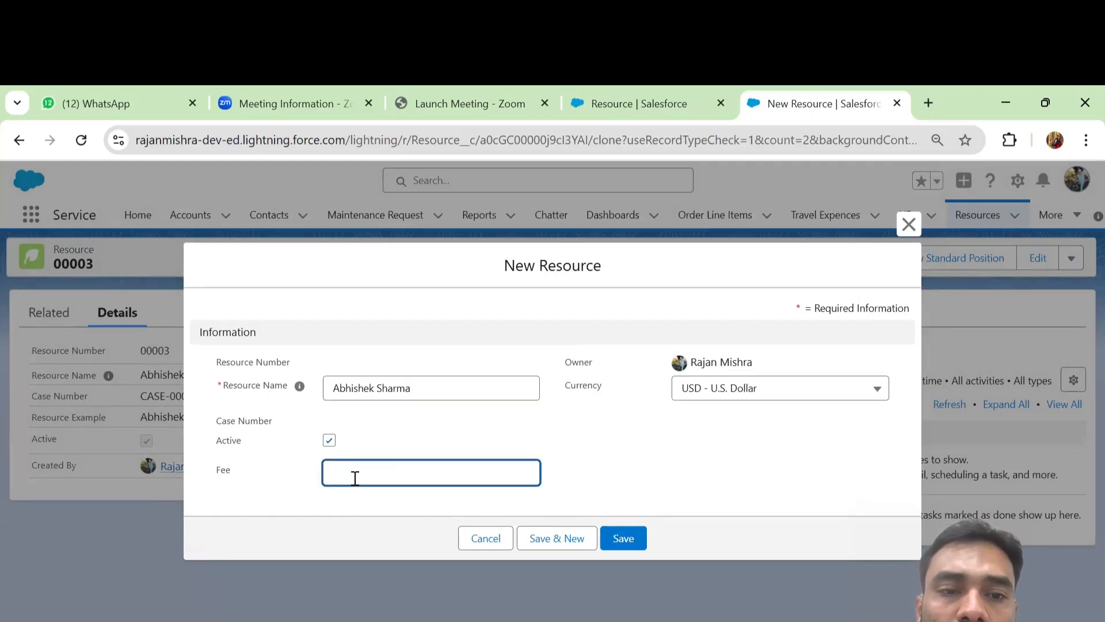
type("1000")
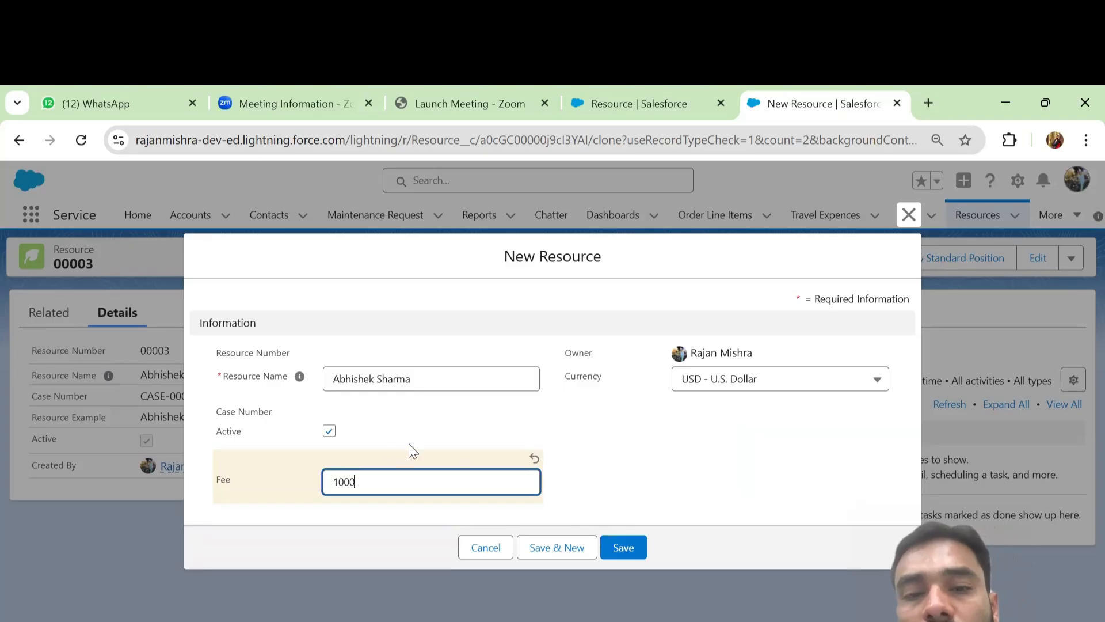
left_click(628, 546)
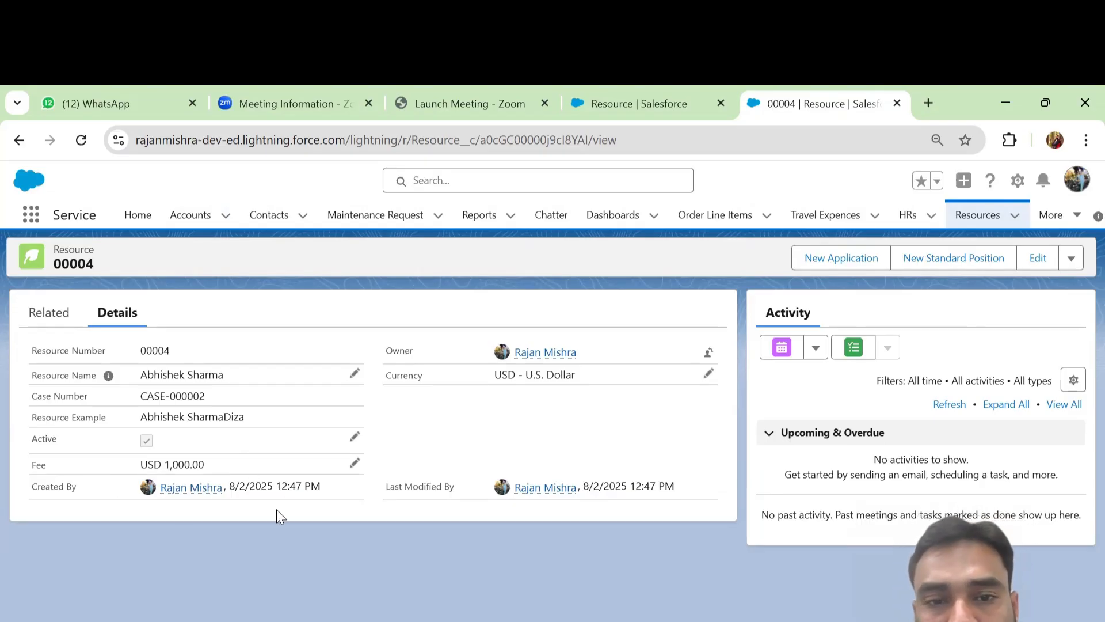
Change record 00004's currency to EUR - Euro and check the Fee's EUR amount
left_click(707, 375)
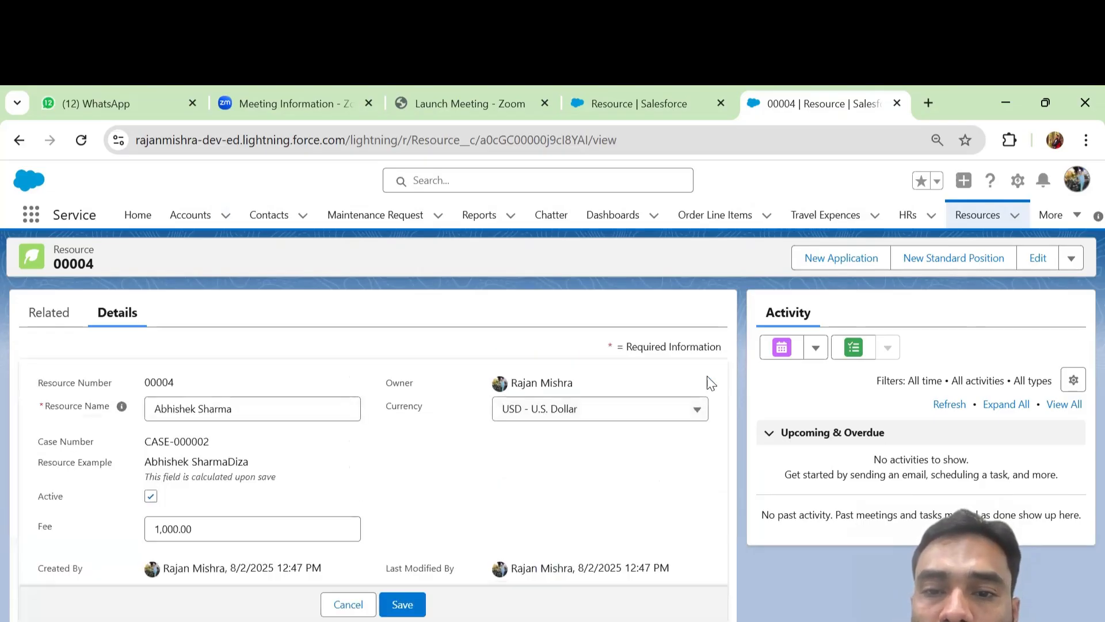
left_click(668, 413)
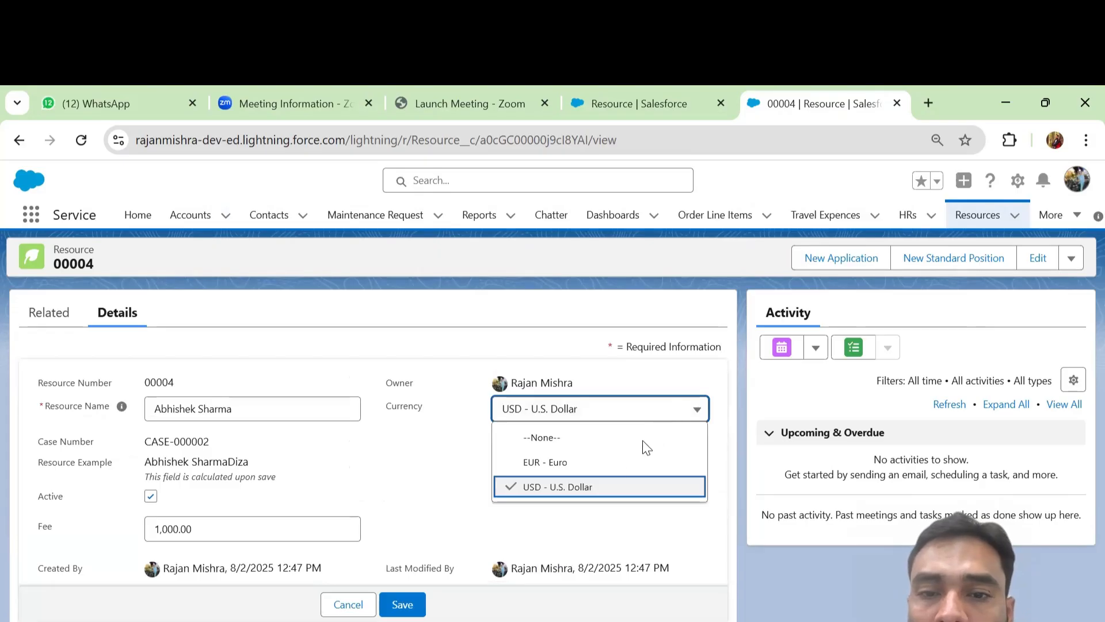
left_click(593, 463)
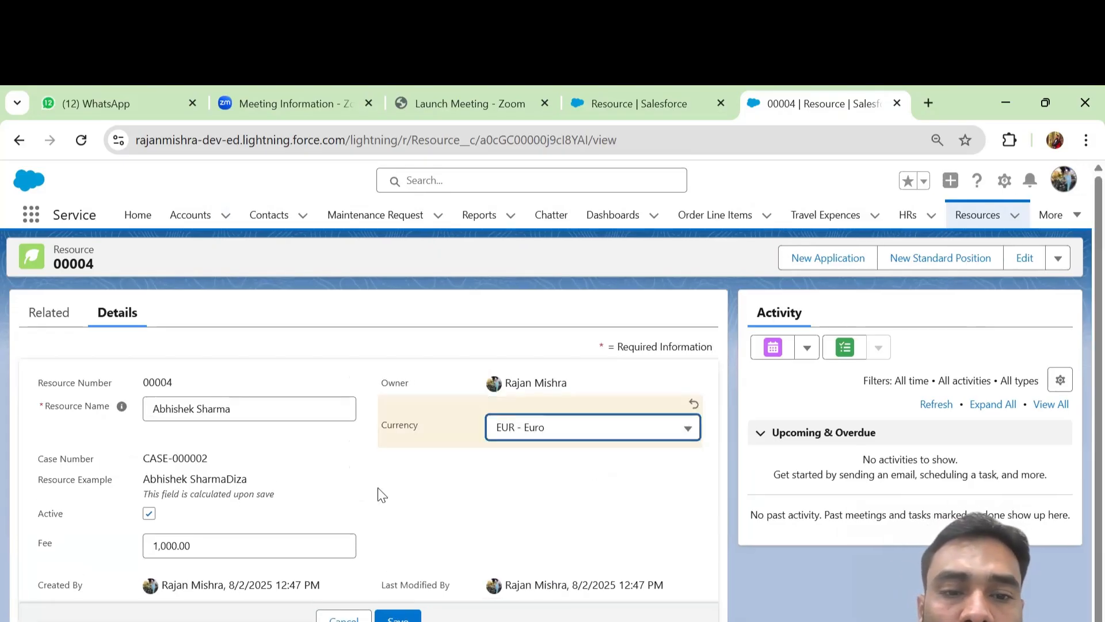
left_click(395, 619)
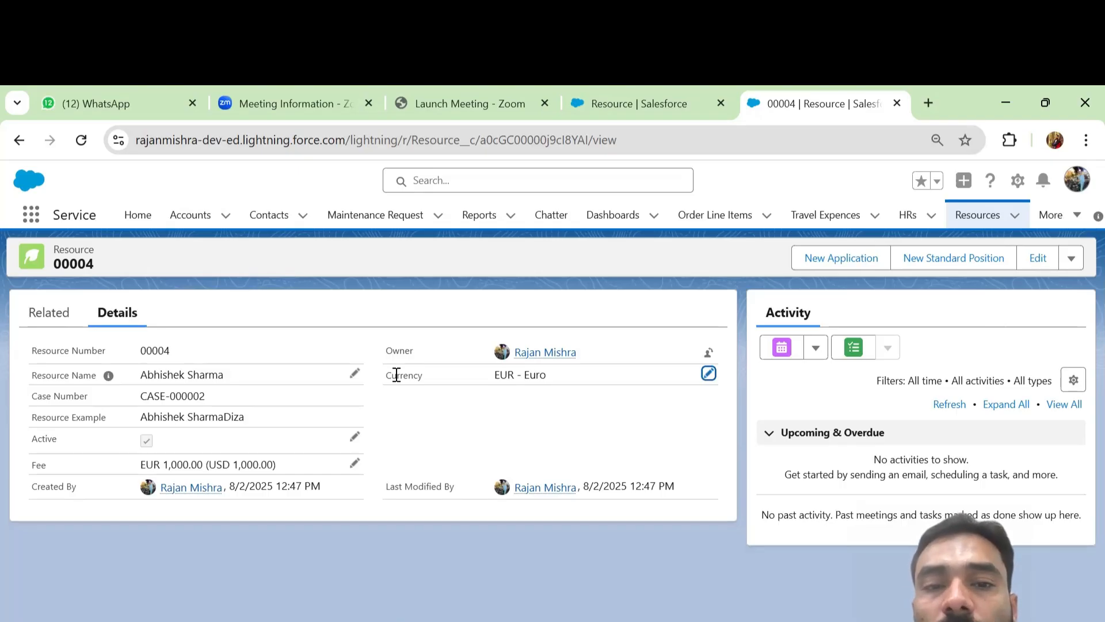
left_click_drag(388, 374, 561, 380)
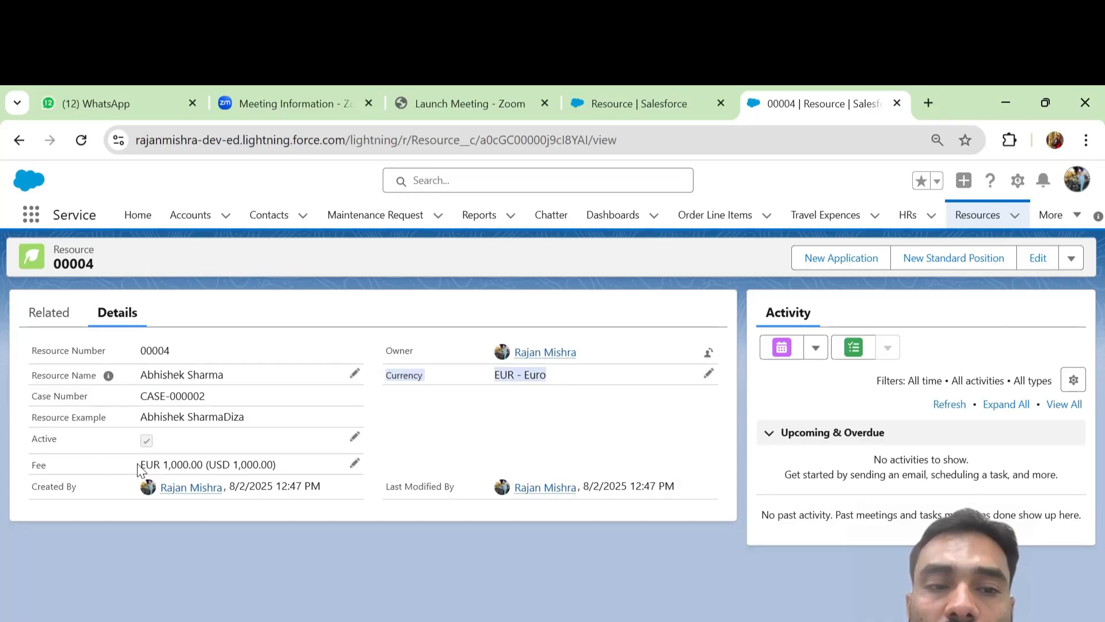
left_click_drag(138, 469, 160, 467)
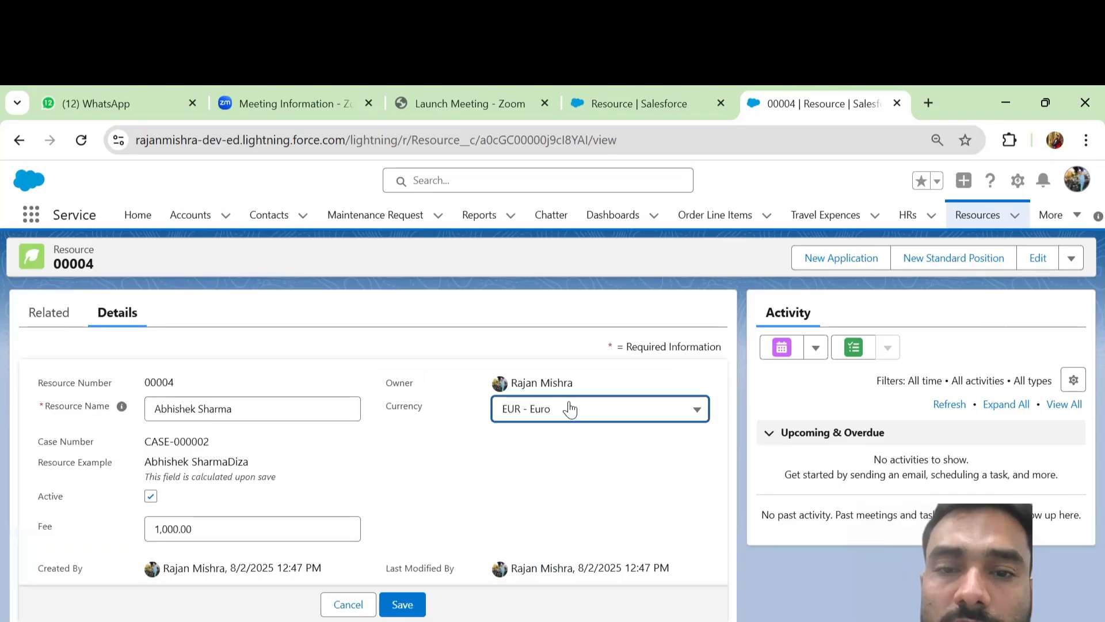
Switch record 00004's currency back to USD - U.S. Dollar and save it
left_click(570, 409)
left_click(561, 483)
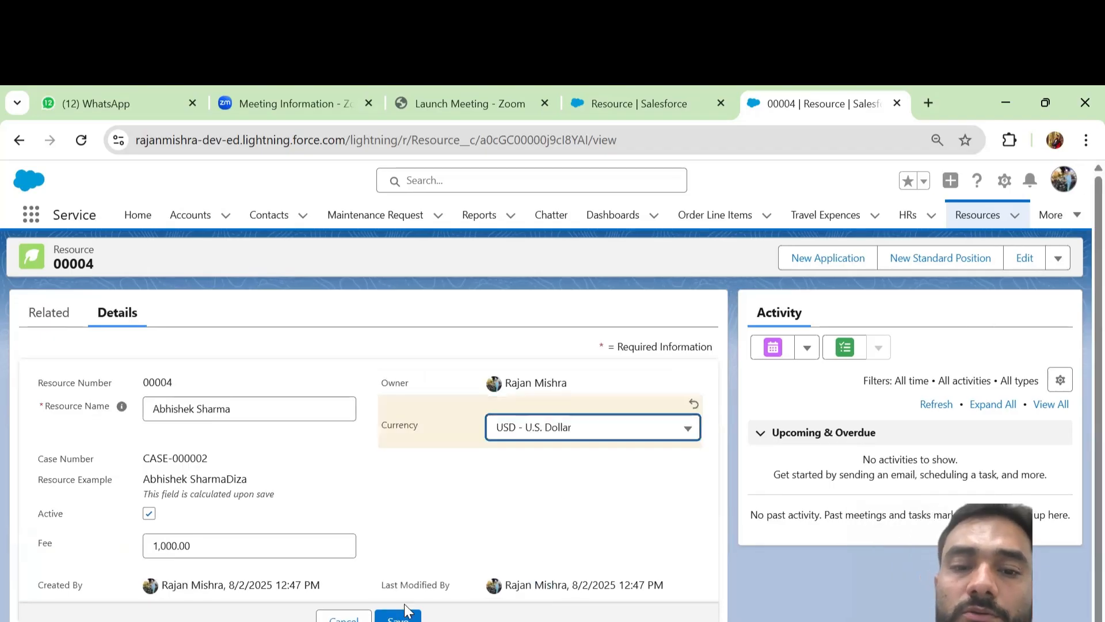
left_click(398, 617)
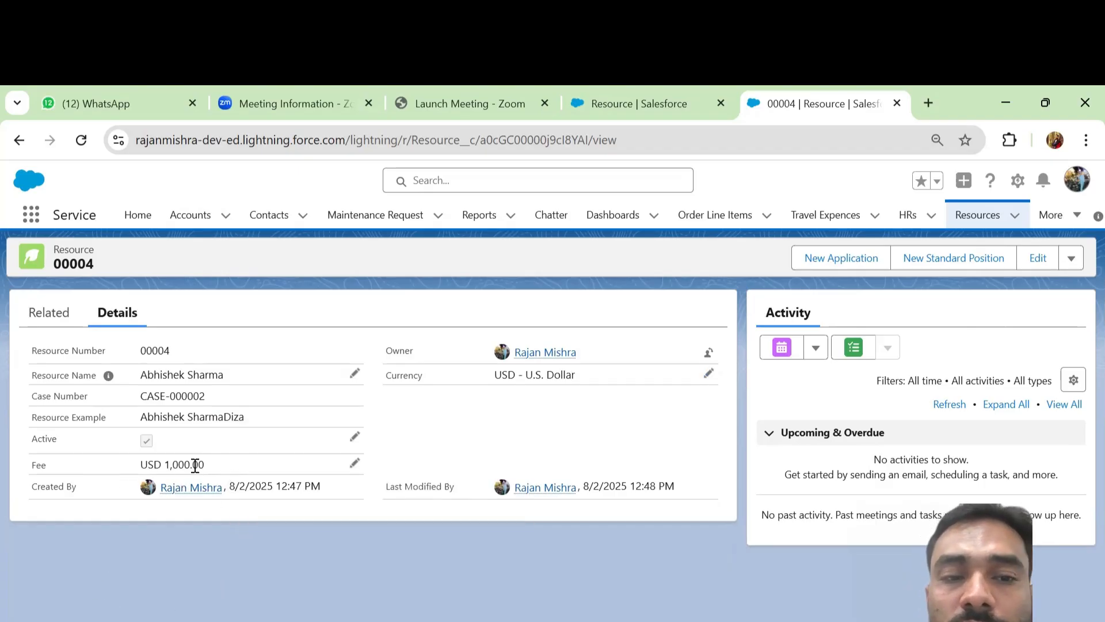
Set the Fee field's Decimal Places to 0 (Length 10), save, and return to record 00004
left_click(625, 103)
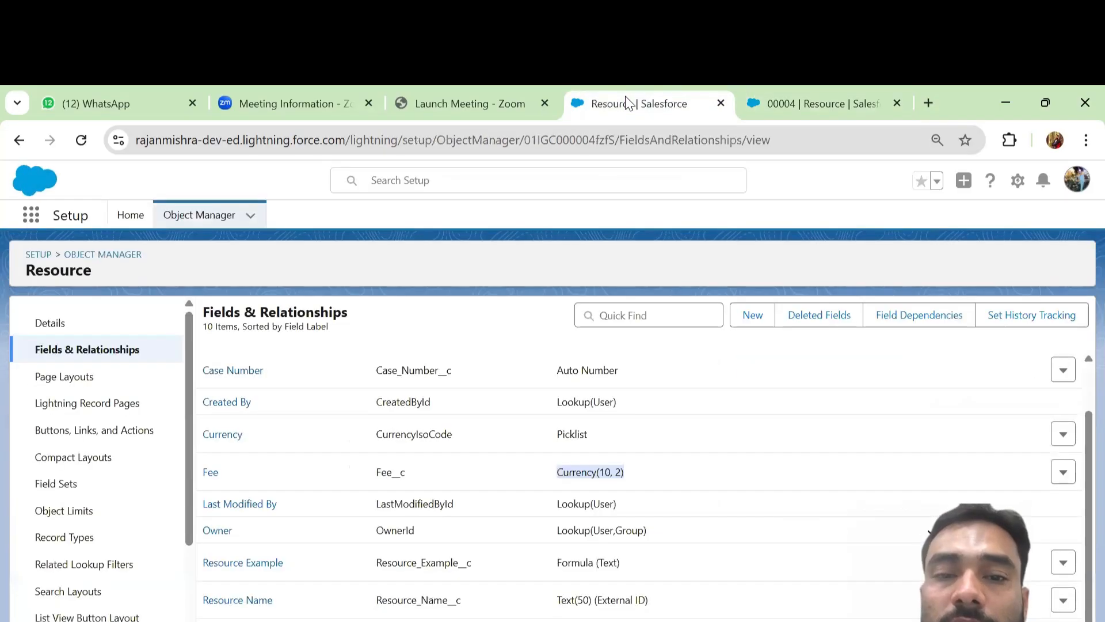
left_click(212, 474)
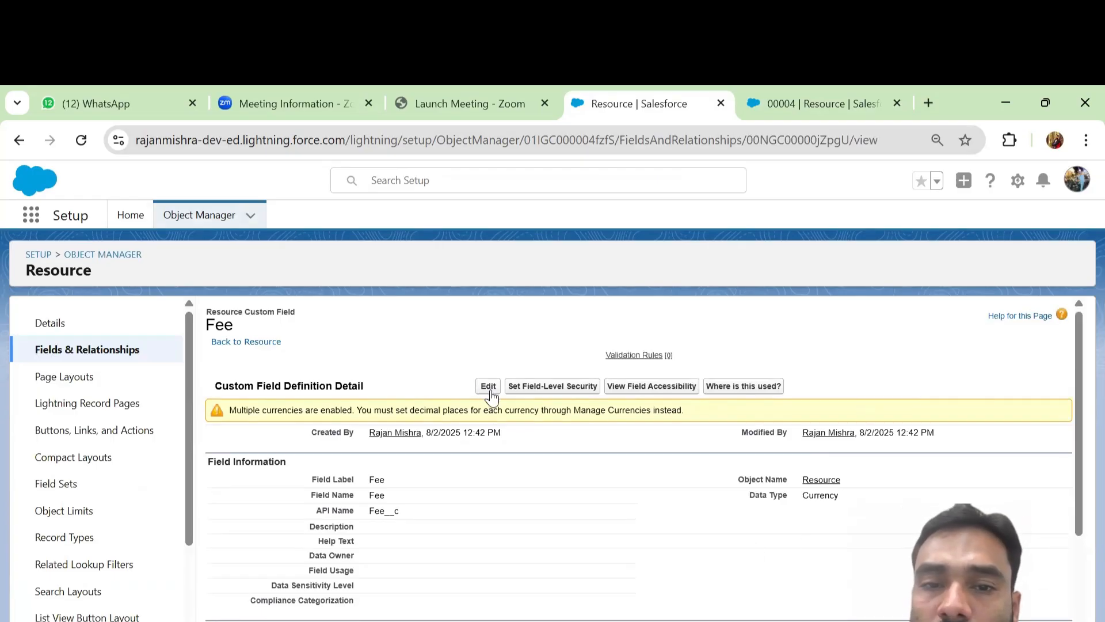
left_click(489, 387)
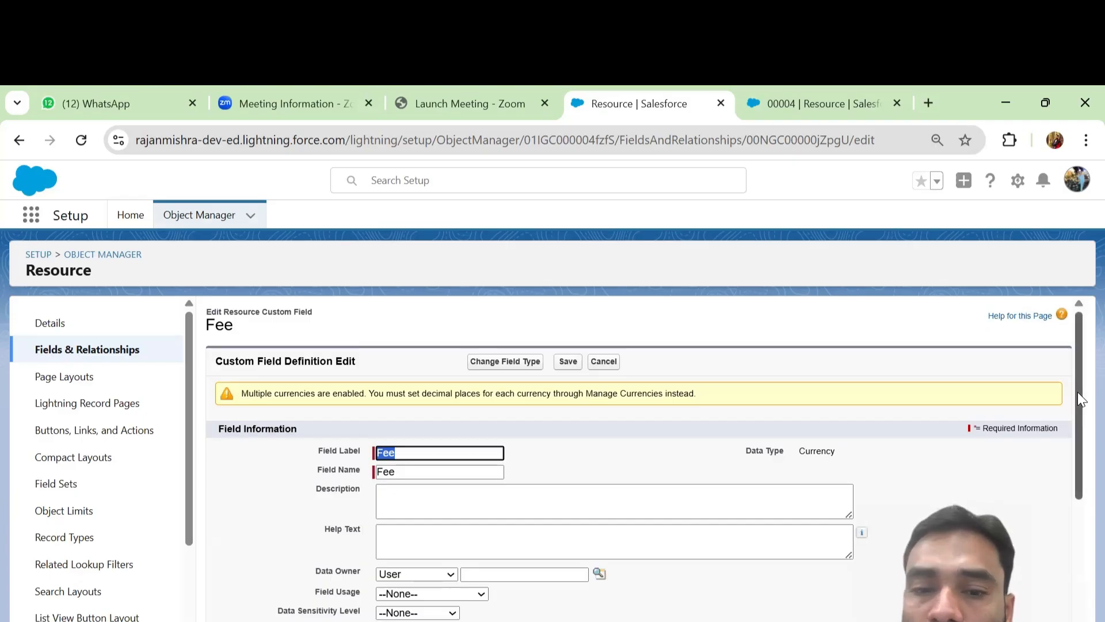
left_click_drag(1079, 398, 1078, 538)
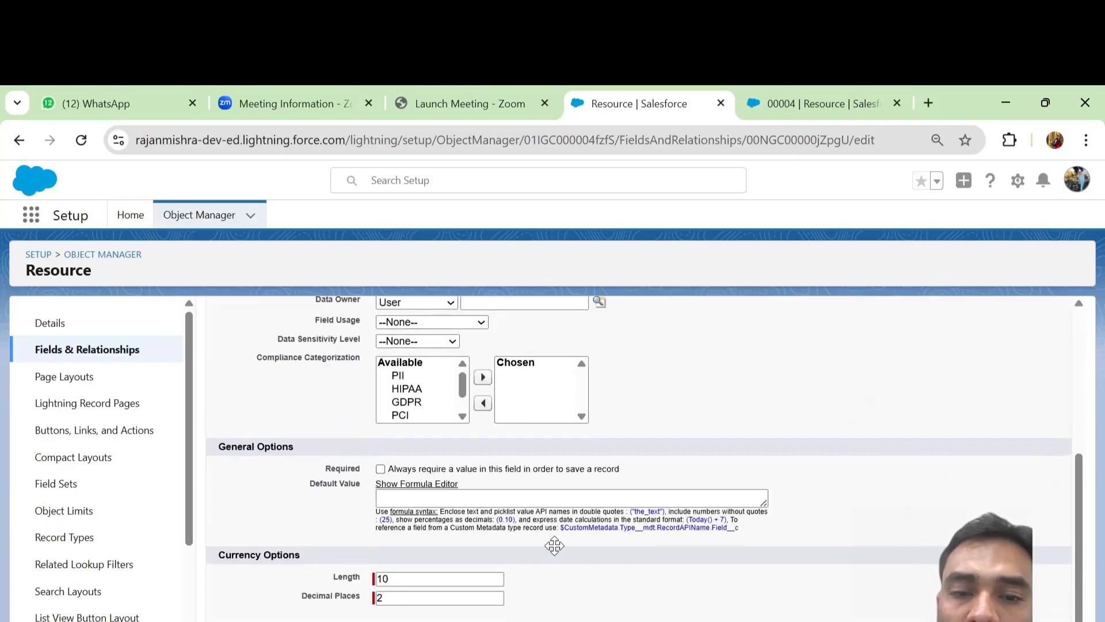
left_click(402, 597)
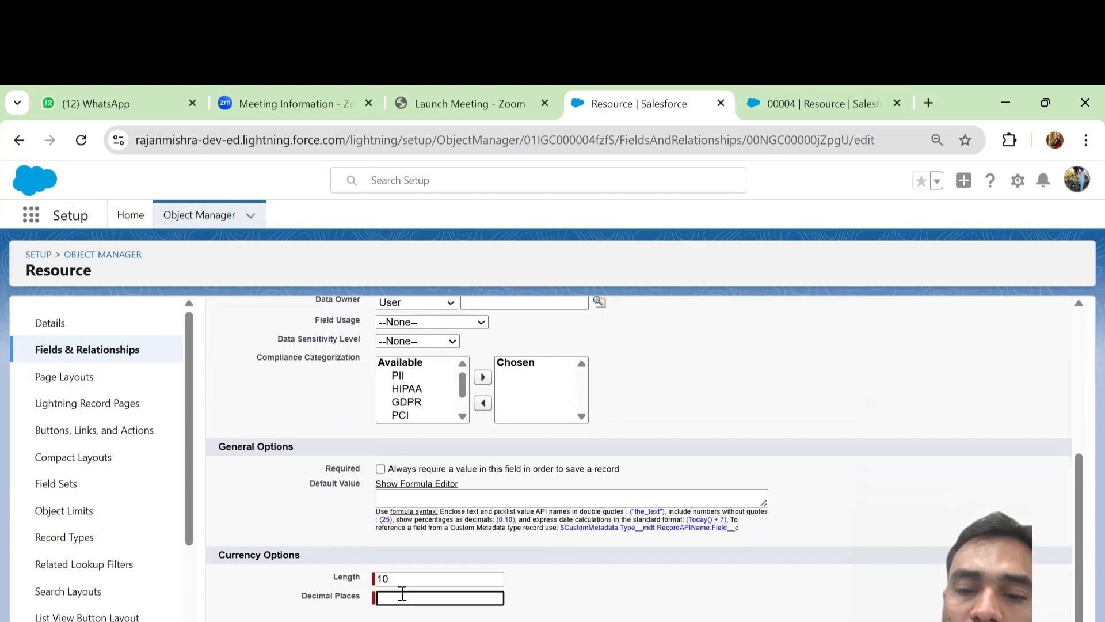
type("0")
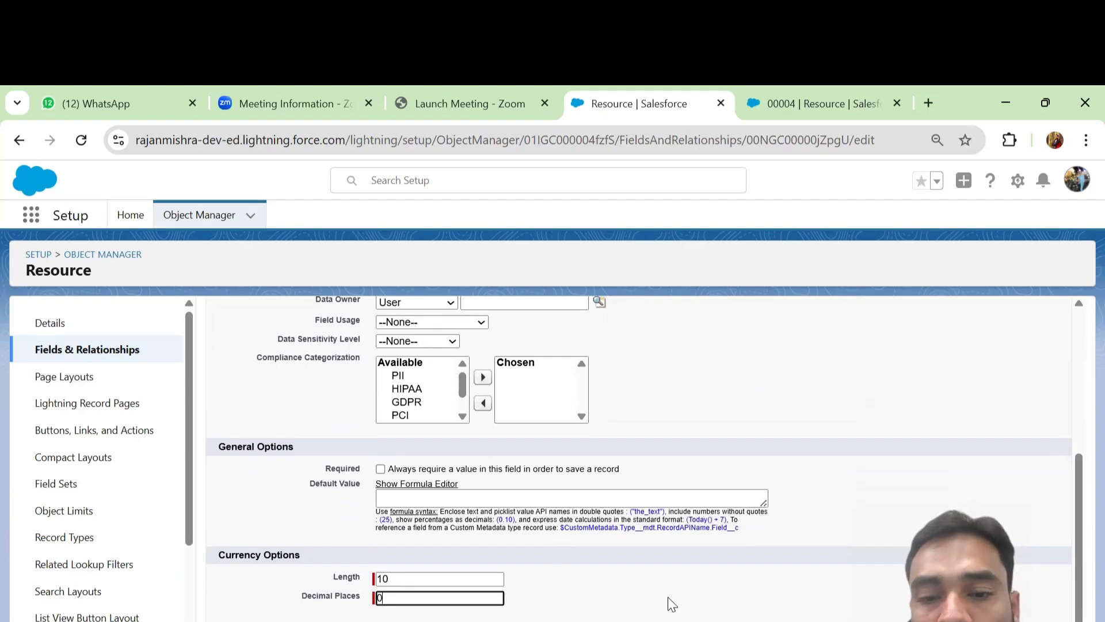
key("Return")
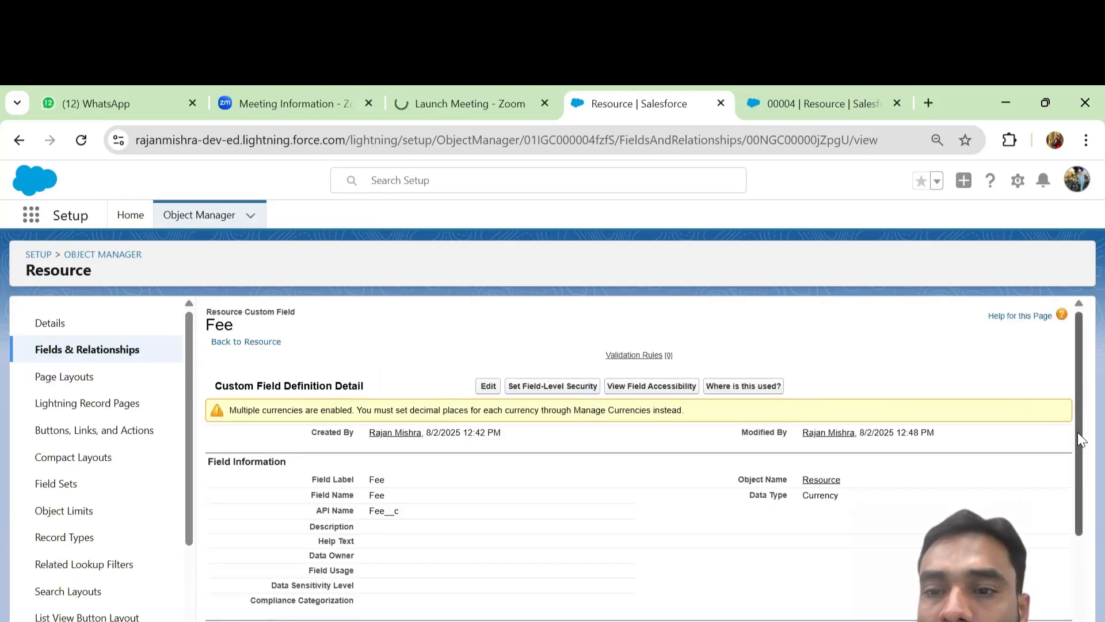
left_click_drag(1078, 433, 1062, 614)
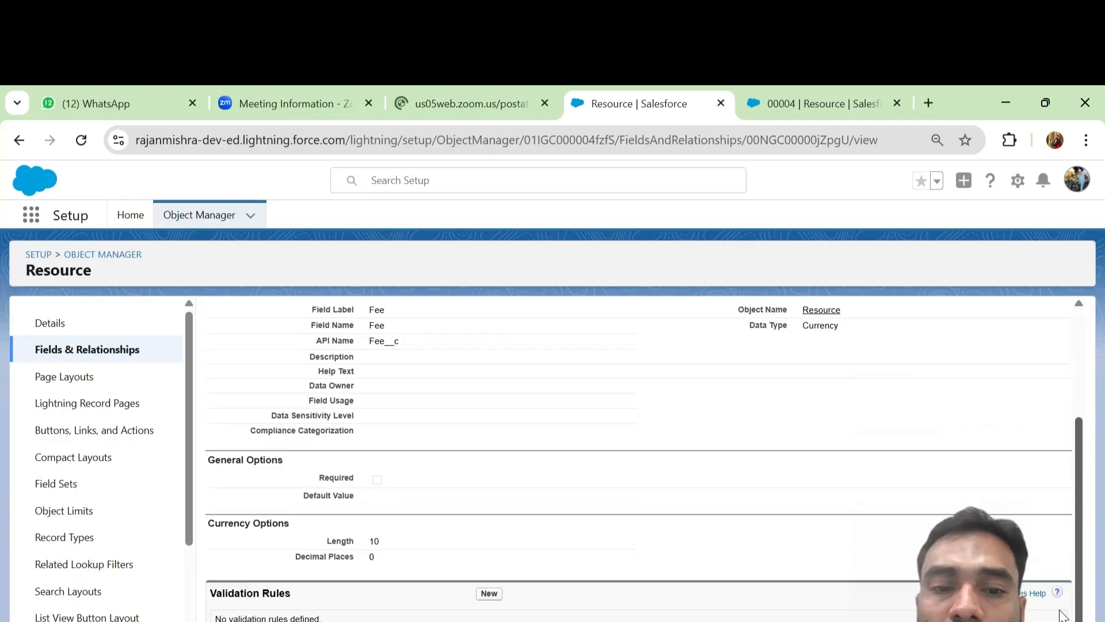
left_click(796, 108)
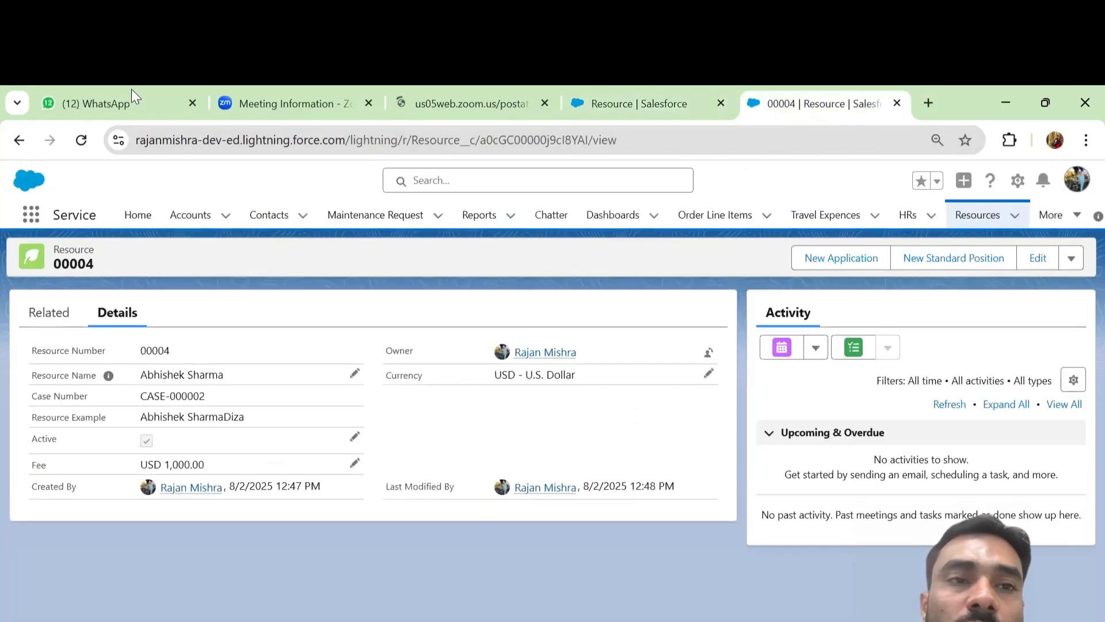
Reload record 00004, clone it as Resource 00005, and save its Fee of USD 1,000.00
left_click(81, 142)
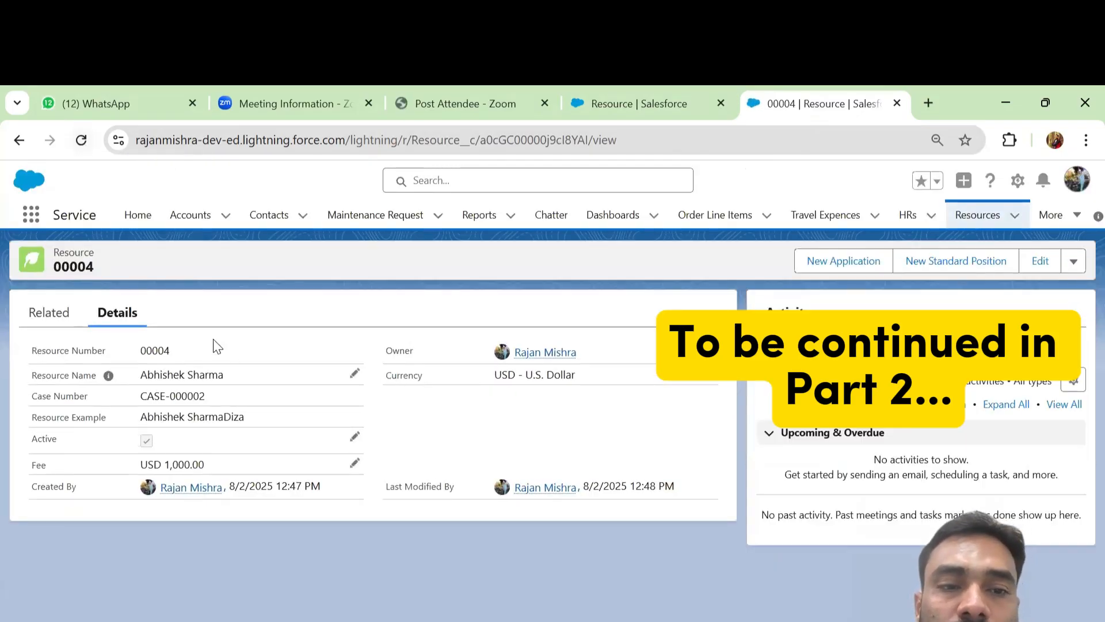
left_click(1062, 267)
left_click(1036, 315)
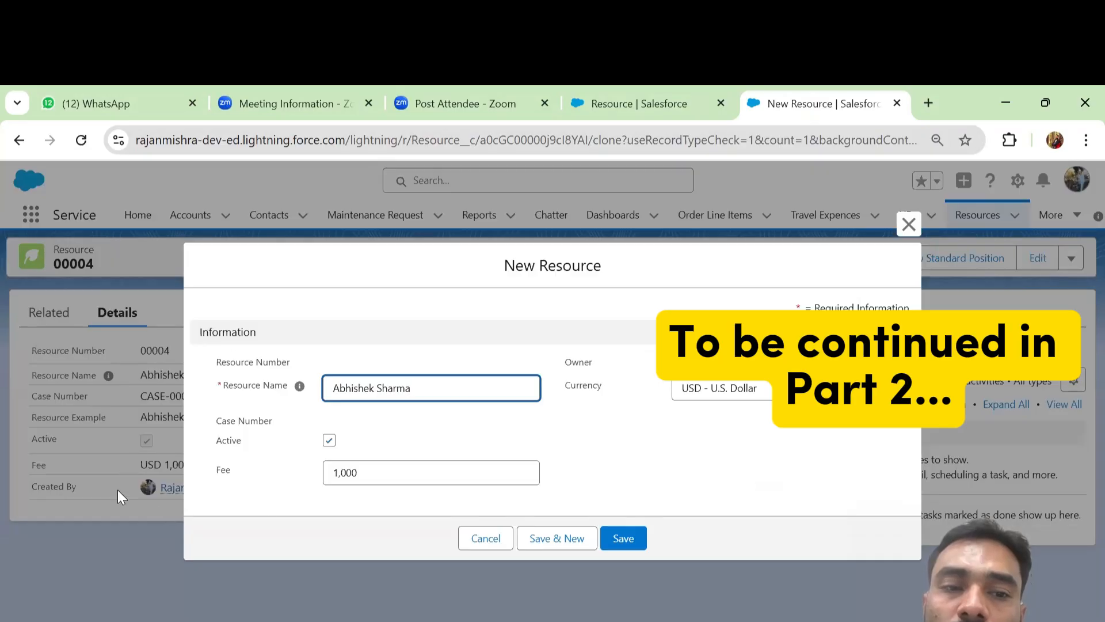
left_click(621, 539)
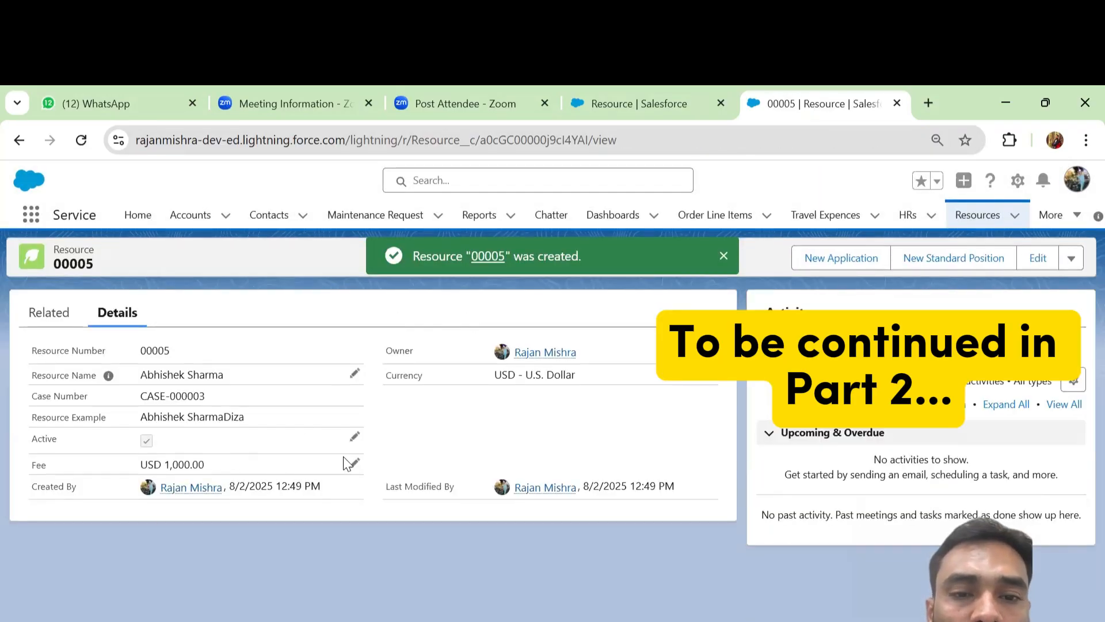
left_click(355, 463)
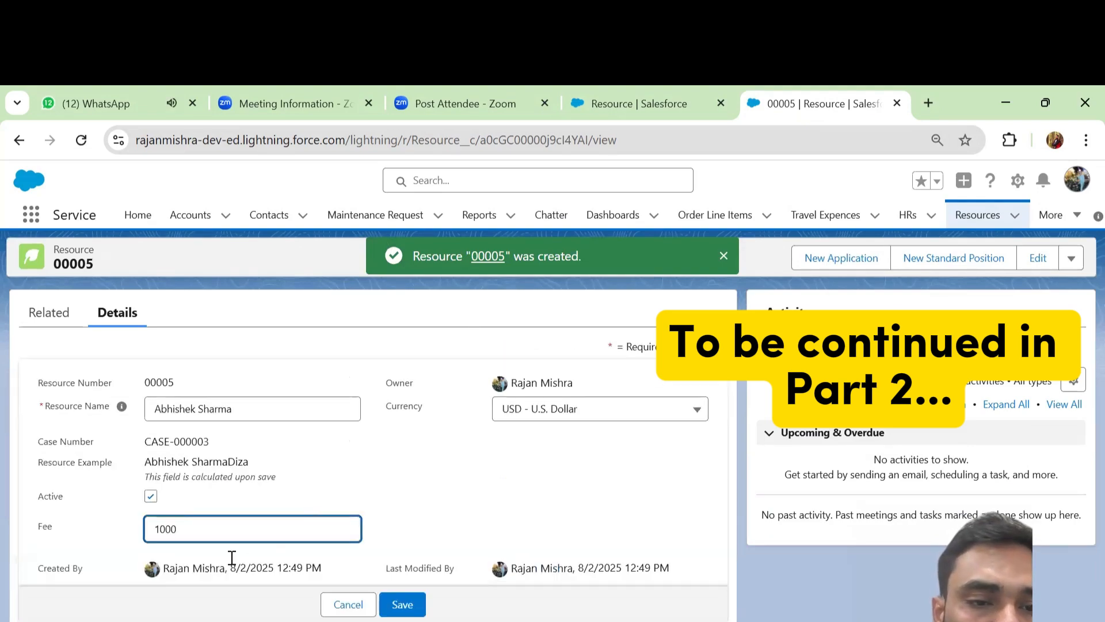
left_click(409, 602)
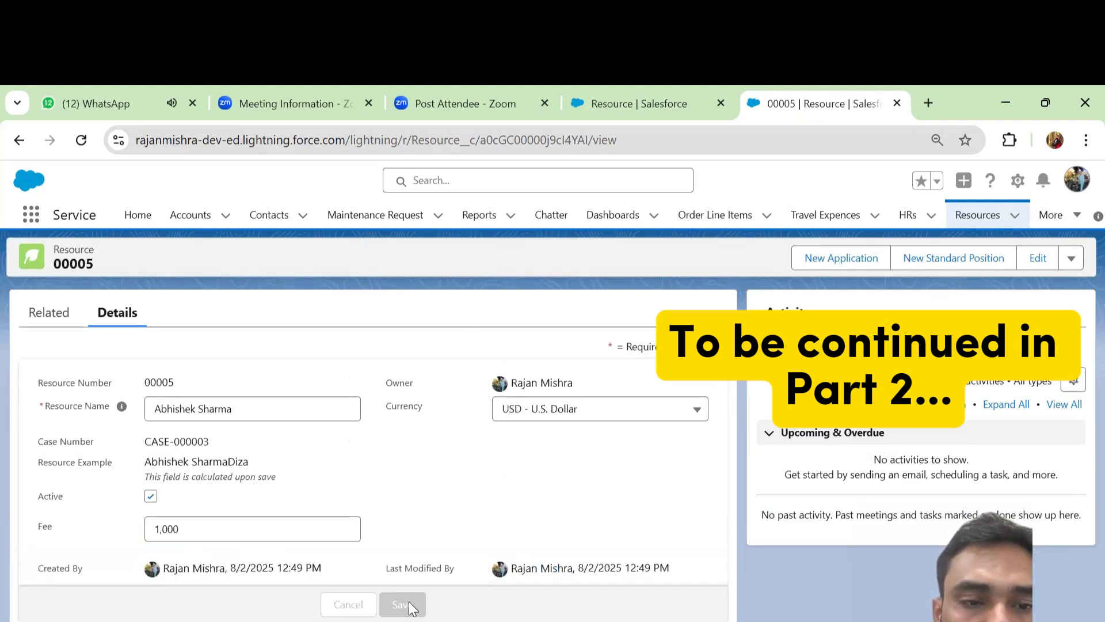